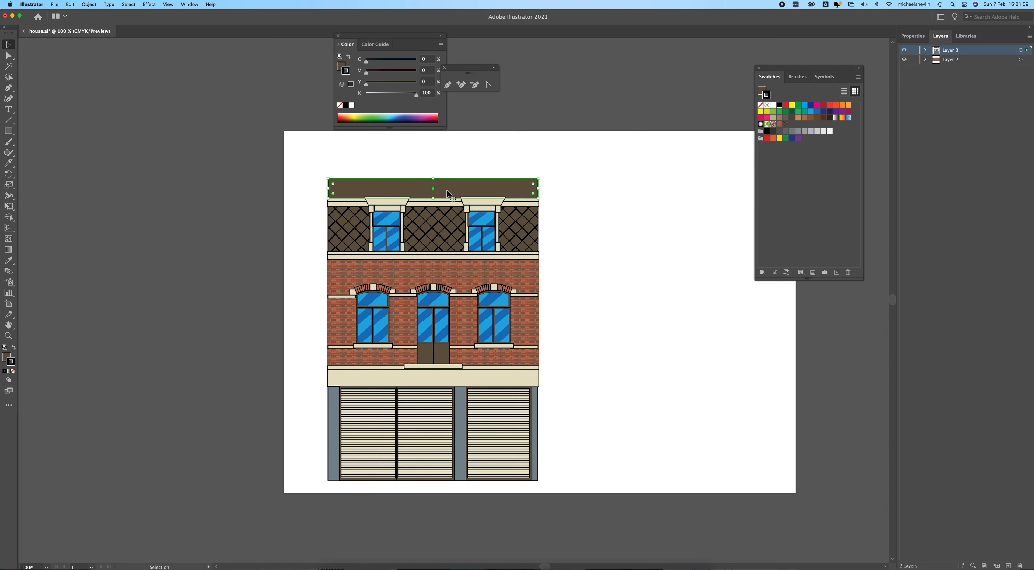
- Cut the brown roof strip and paste it in place on a new layer
{"action": "key", "text": "a"}
{"action": "key", "text": "Delete"}
{"action": "key", "text": "v"}
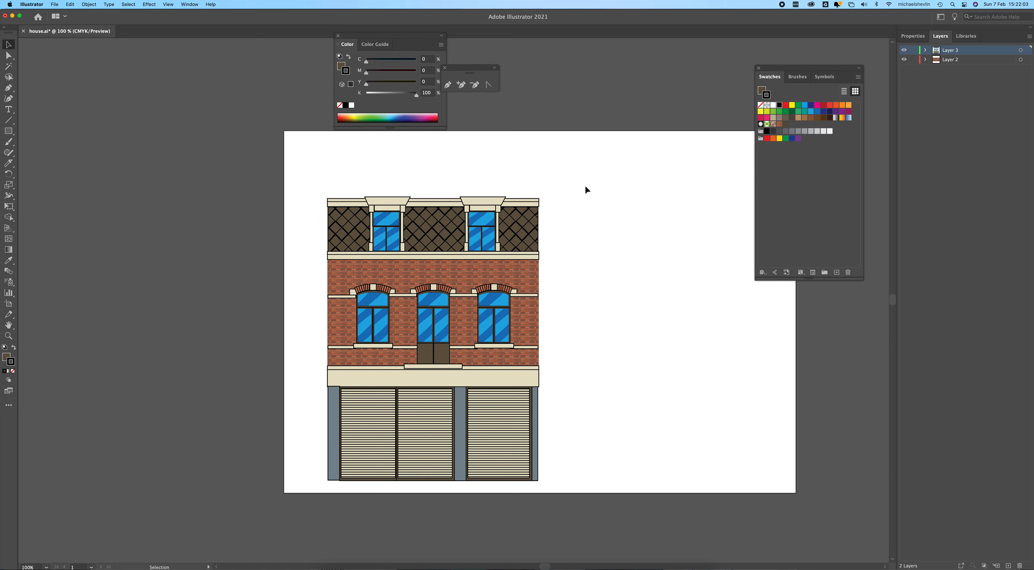
{"action": "left_click", "coordinate": [1008, 566]}
{"action": "key", "text": "super+f"}
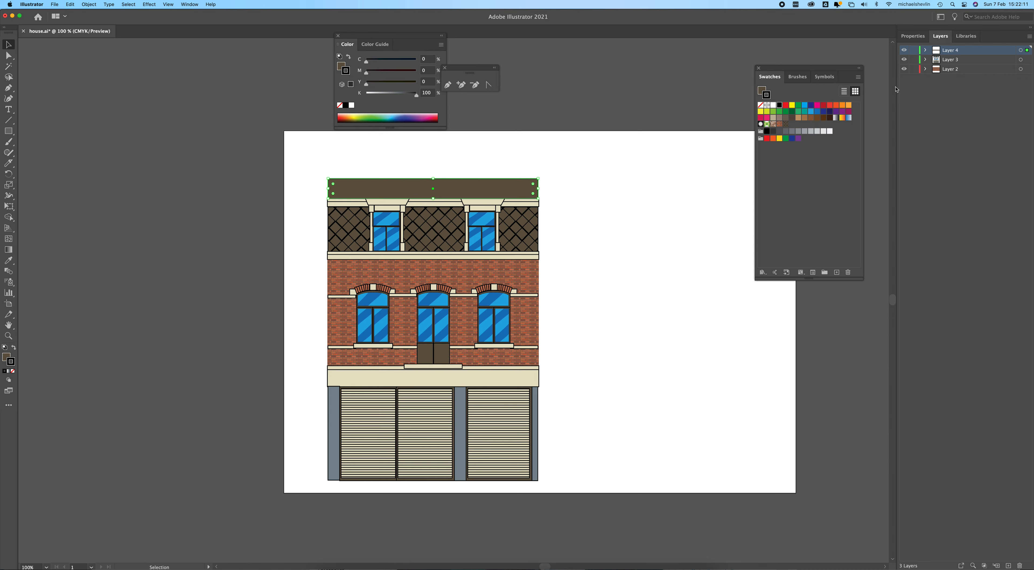
- Place the roof strip's layer directly below Layer 3 and rename it Roof
{"action": "left_click_drag", "start_coordinate": [951, 52], "coordinate": [951, 70]}
{"action": "left_click", "coordinate": [623, 171]}
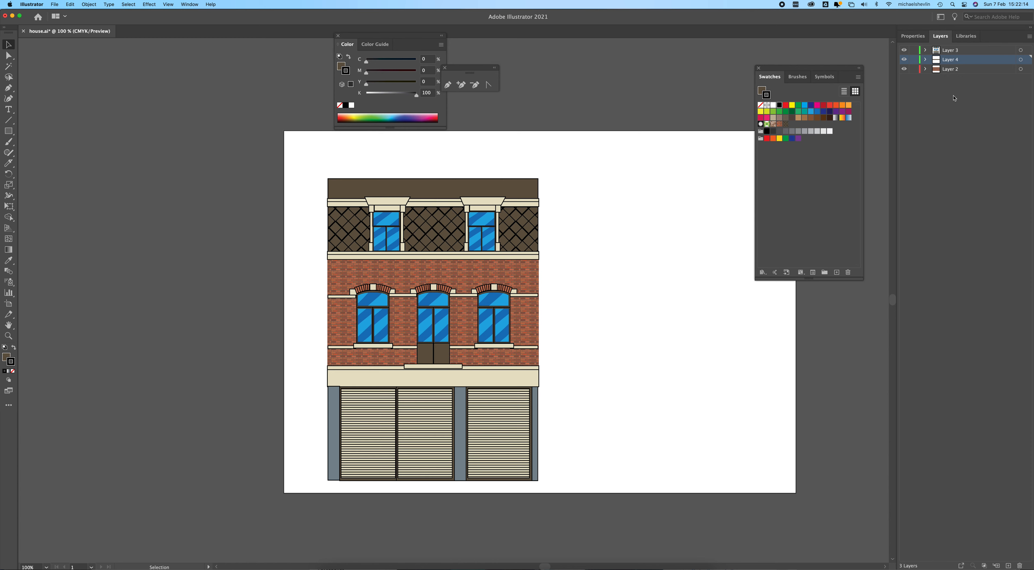
{"action": "double_click", "coordinate": [953, 62]}
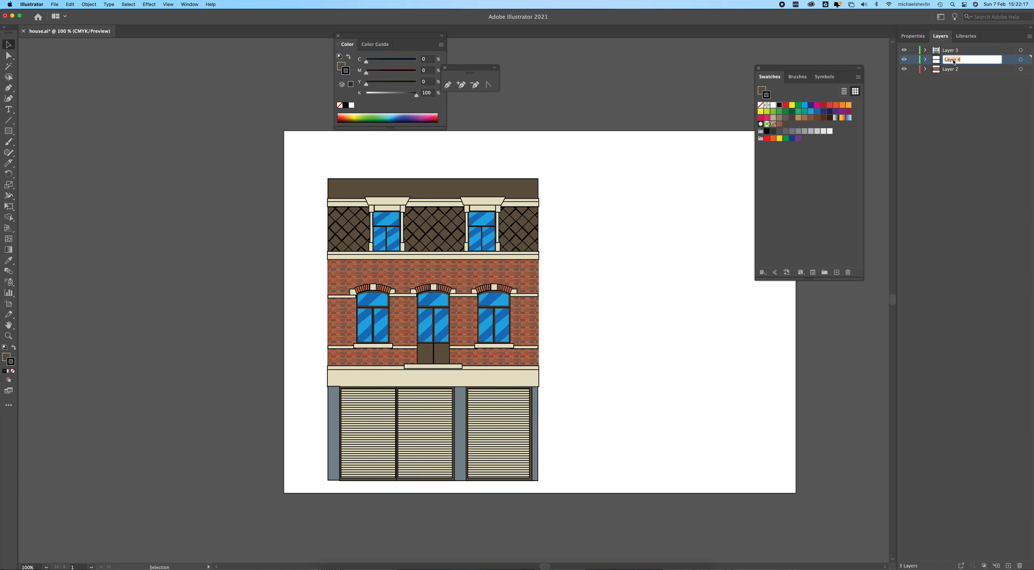
{"action": "type", "text": "Roof"}
{"action": "key", "text": "Return"}
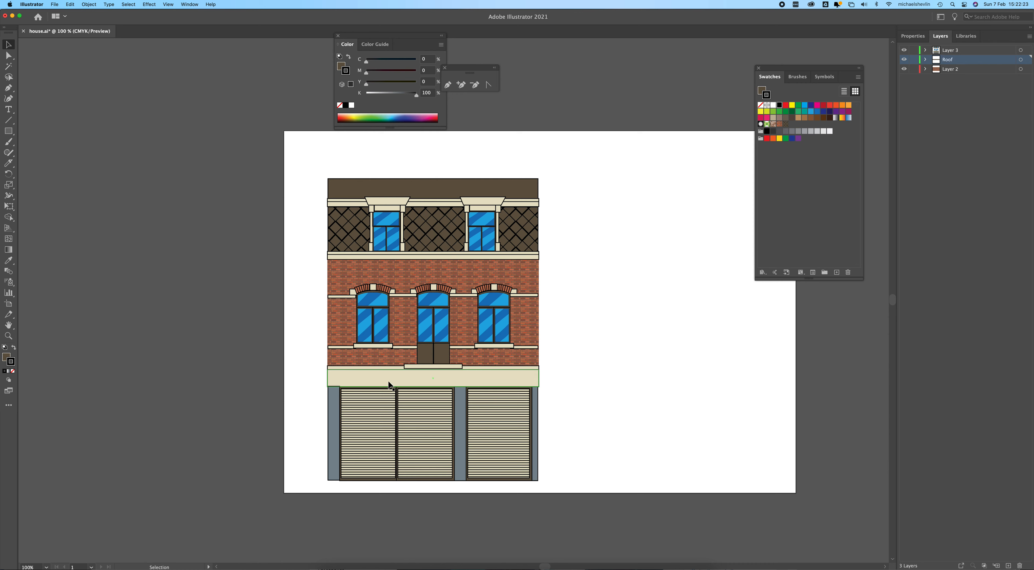
- Give the brick wall rectangle a black stroke
{"action": "left_click", "coordinate": [388, 353]}
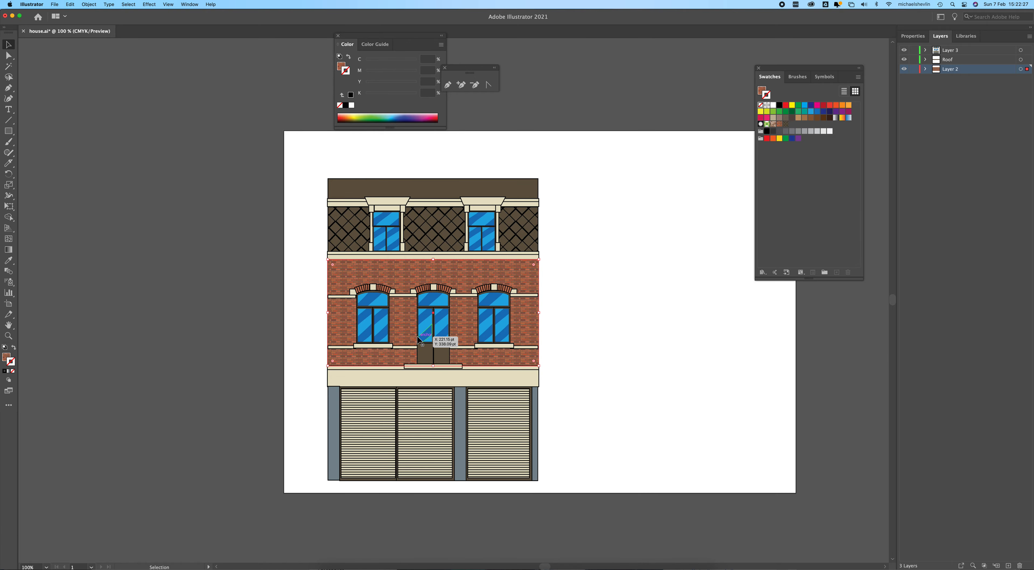
{"action": "scroll", "coordinate": [436, 325], "scroll_direction": "up", "scroll_amount": 3}
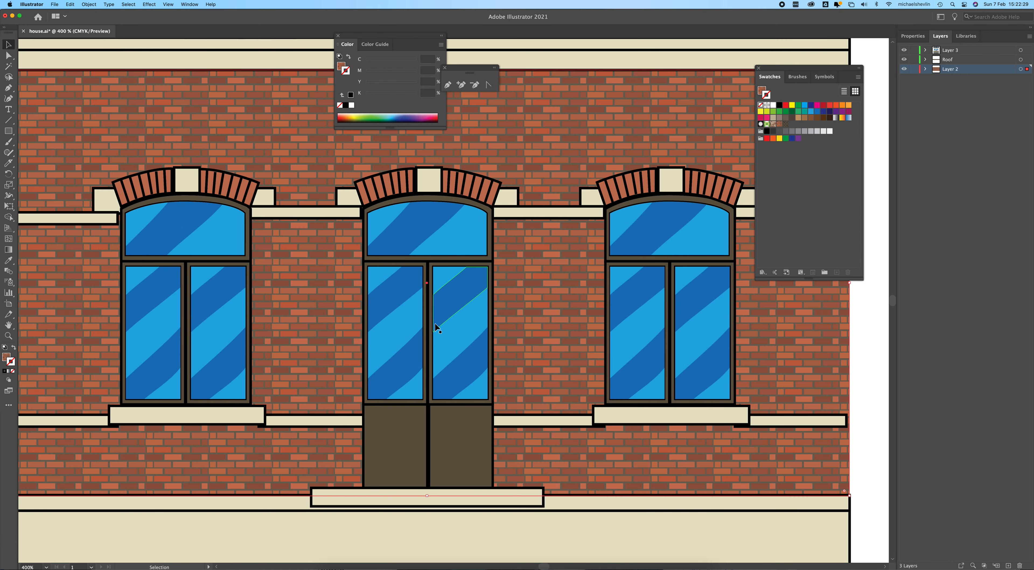
{"action": "scroll", "coordinate": [436, 326], "scroll_direction": "down", "scroll_amount": 2}
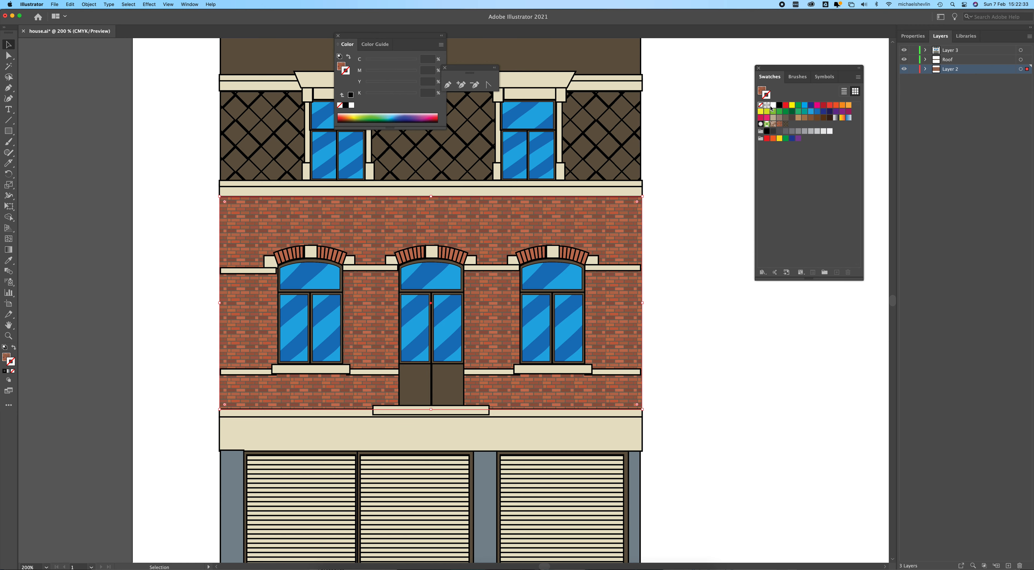
{"action": "left_click", "coordinate": [779, 104]}
{"action": "left_click", "coordinate": [695, 214]}
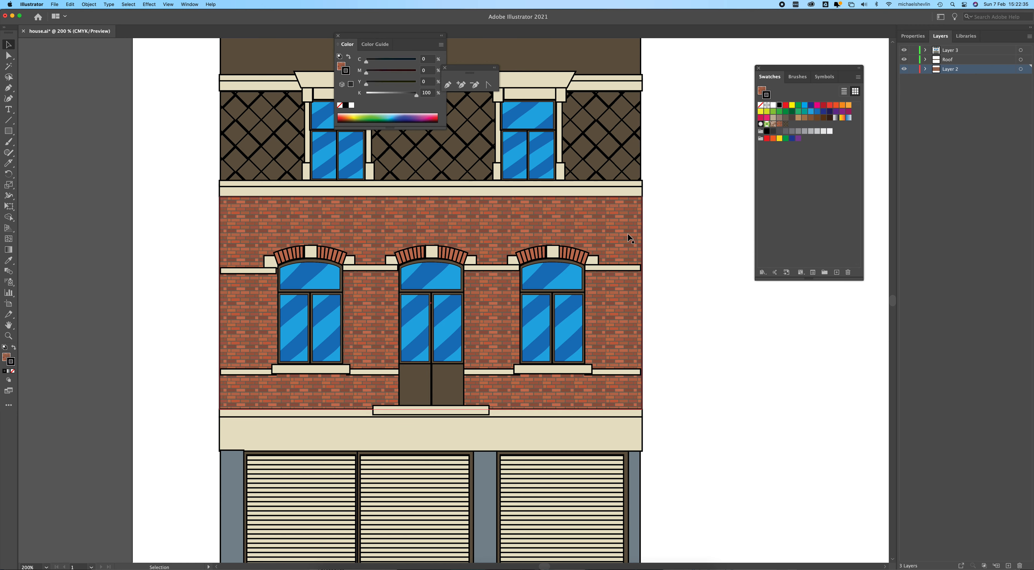
{"action": "left_click", "coordinate": [320, 213]}
{"action": "key", "text": "Delete"}
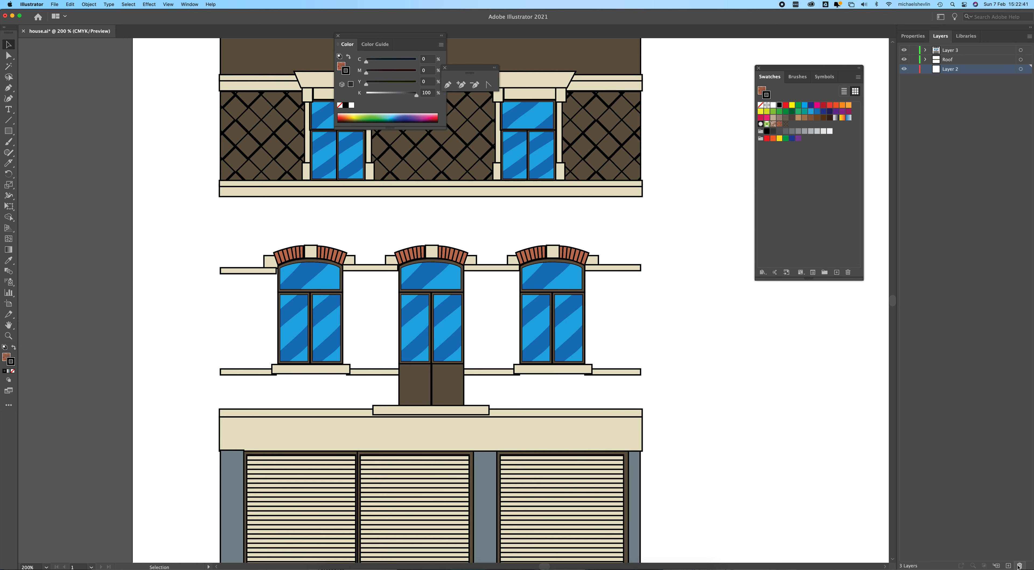
{"action": "key", "text": "super+z"}
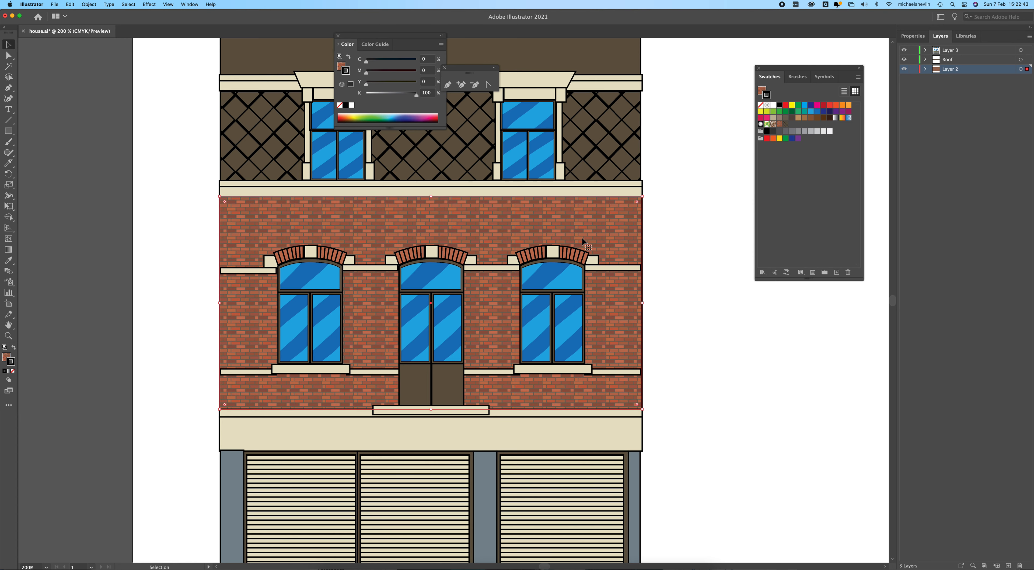
- Cut the brick wall together with the stone bands and blocks between and beside the three middle-floor windows
{"action": "left_click", "coordinate": [514, 262]}
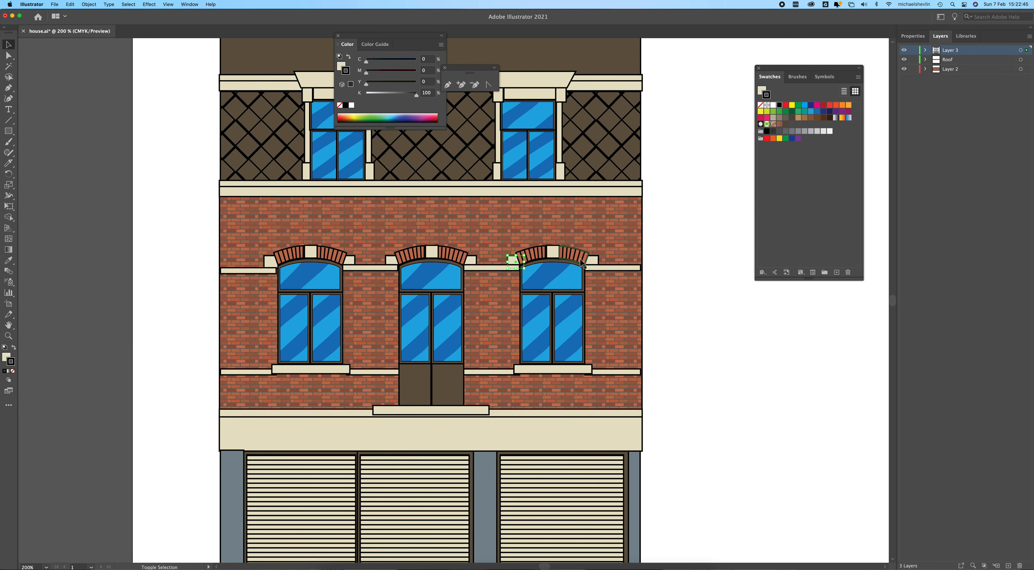
{"action": "left_click", "coordinate": [594, 267], "text": "shift"}
{"action": "left_click", "coordinate": [486, 268], "text": "shift"}
{"action": "left_click", "coordinate": [472, 262], "text": "shift"}
{"action": "left_click", "coordinate": [388, 261], "text": "shift"}
{"action": "left_click", "coordinate": [367, 267], "text": "shift"}
{"action": "left_click", "coordinate": [348, 262], "text": "shift"}
{"action": "left_click", "coordinate": [270, 261], "text": "shift"}
{"action": "left_click", "coordinate": [245, 271], "text": "shift"}
{"action": "left_click", "coordinate": [257, 372], "text": "shift"}
{"action": "left_click", "coordinate": [617, 371], "text": "shift"}
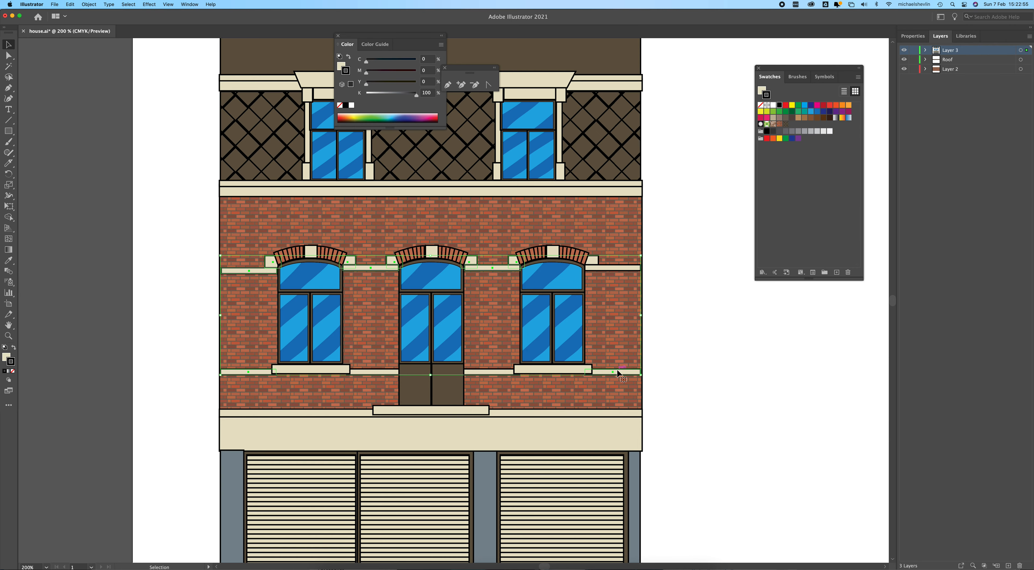
{"action": "left_click", "coordinate": [620, 337], "text": "shift"}
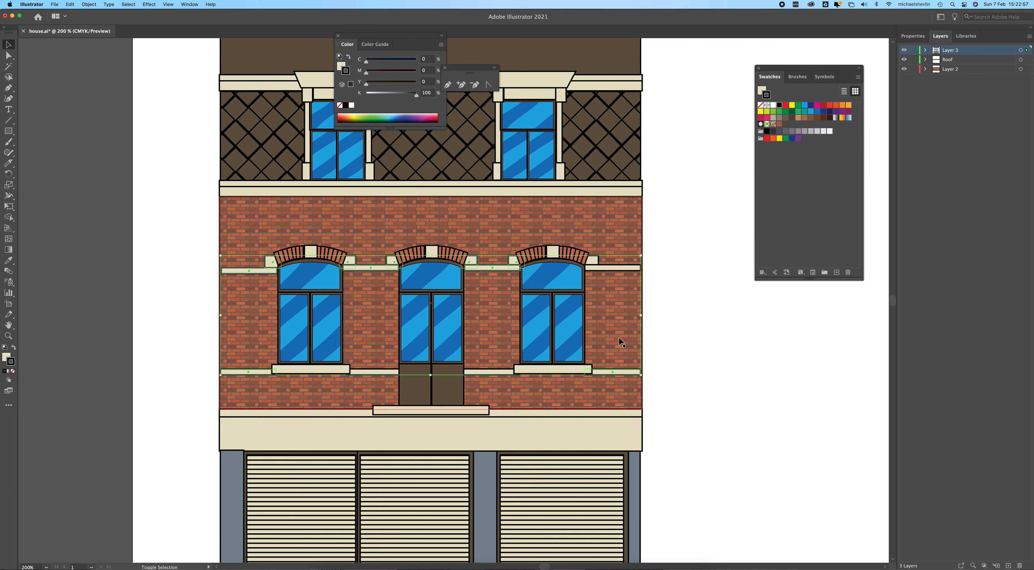
{"action": "key", "text": "Delete"}
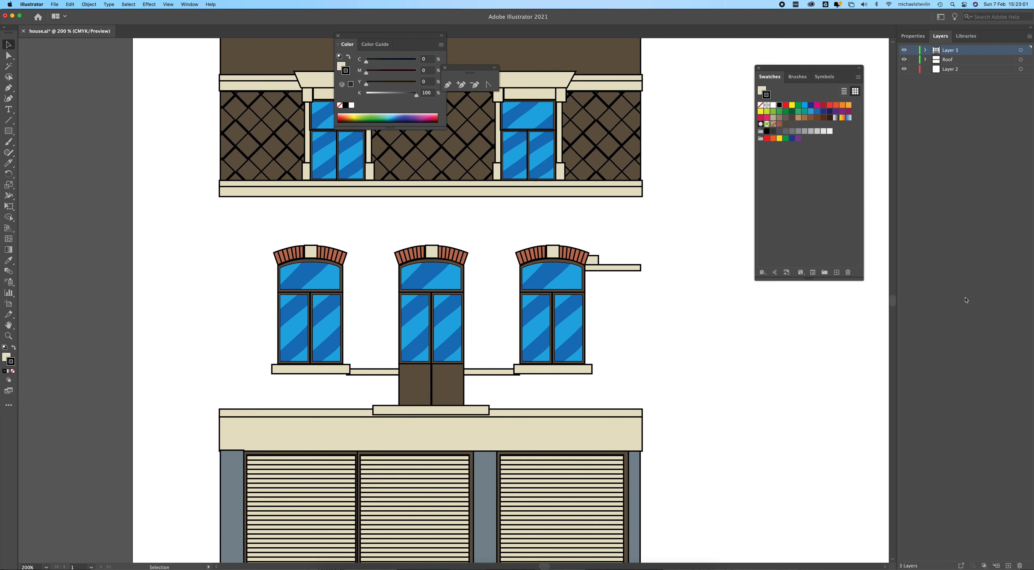
- Paste the cut wall and stone trims in place on a new layer and move that layer below Roof
{"action": "left_click", "coordinate": [1008, 566]}
{"action": "key", "text": "super+f"}
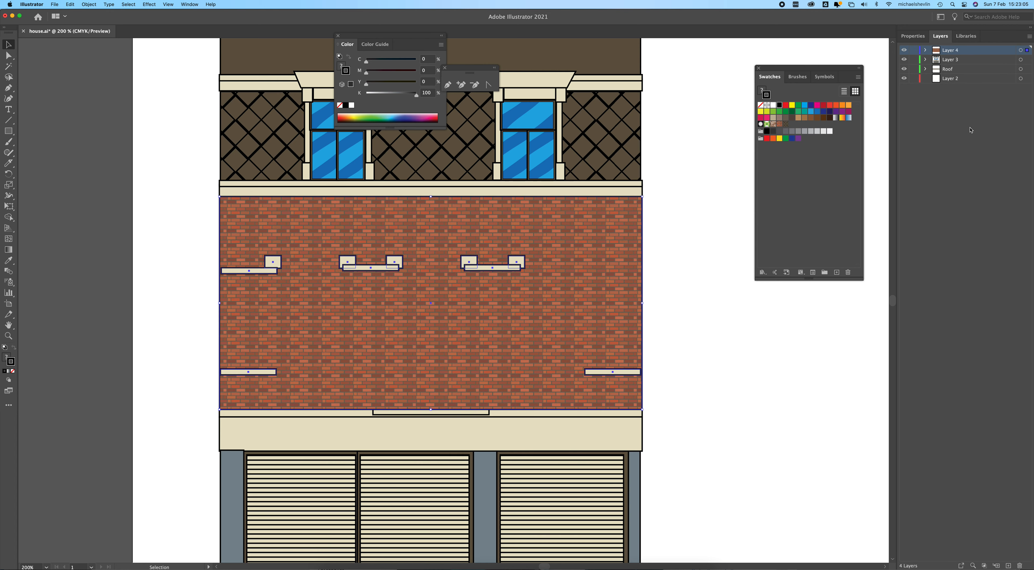
{"action": "left_click_drag", "start_coordinate": [952, 53], "coordinate": [951, 74]}
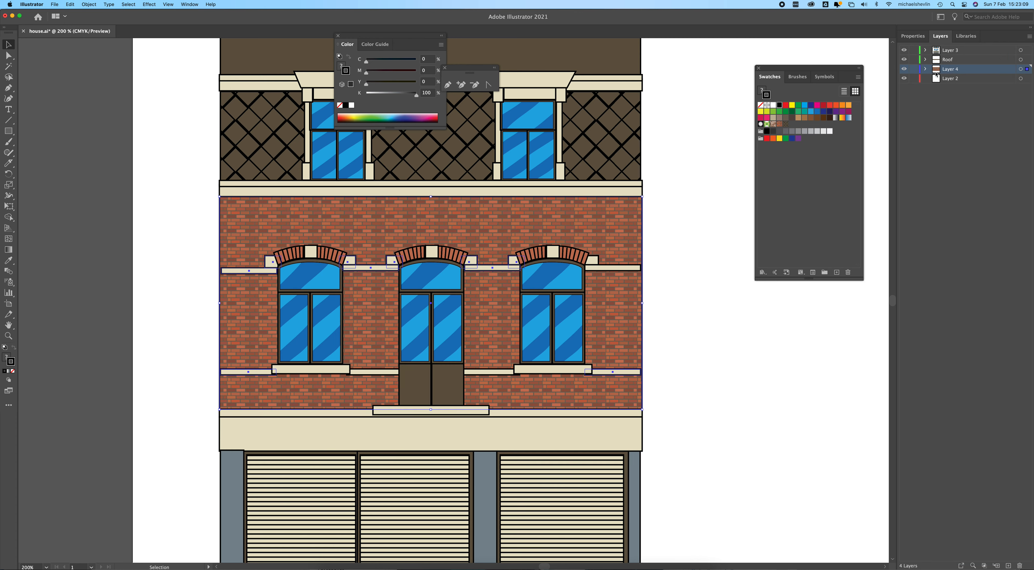
- Hide the wall layer and cut the leftover stone bands and corner block still on Layer 3
{"action": "left_click", "coordinate": [905, 69]}
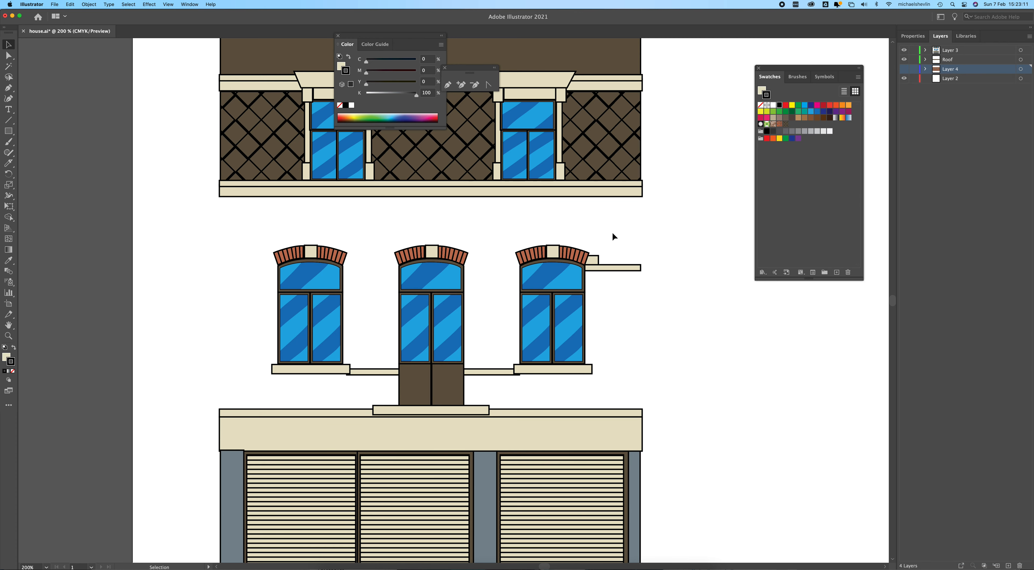
{"action": "left_click", "coordinate": [588, 265]}
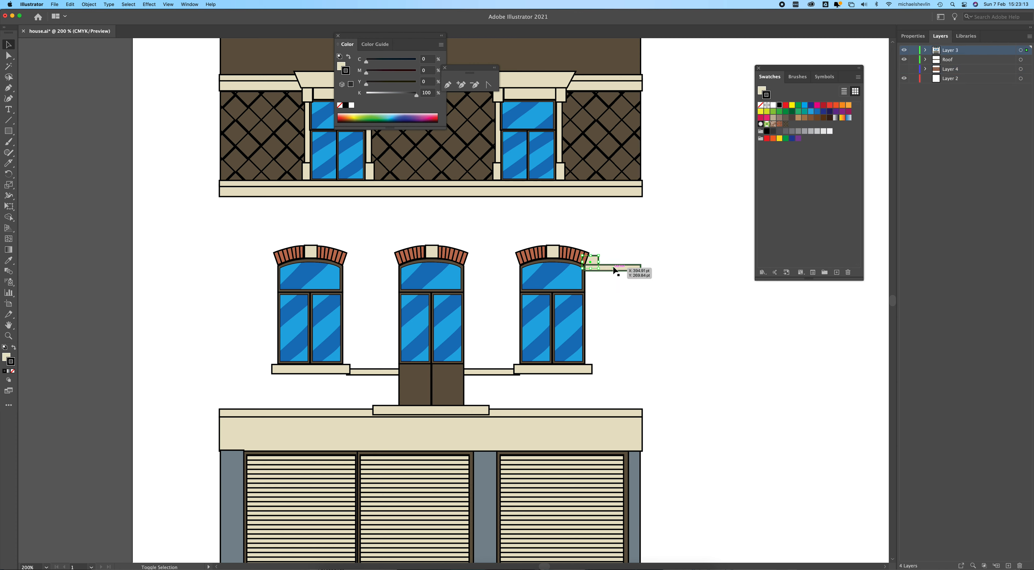
{"action": "left_click", "coordinate": [498, 373], "text": "shift"}
{"action": "left_click", "coordinate": [362, 372], "text": "shift"}
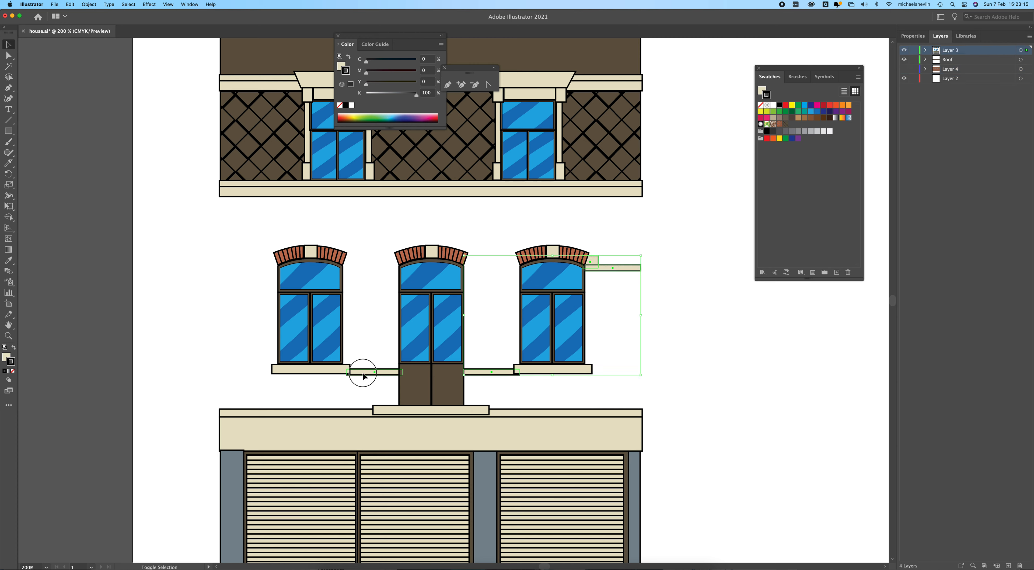
{"action": "key", "text": "Delete"}
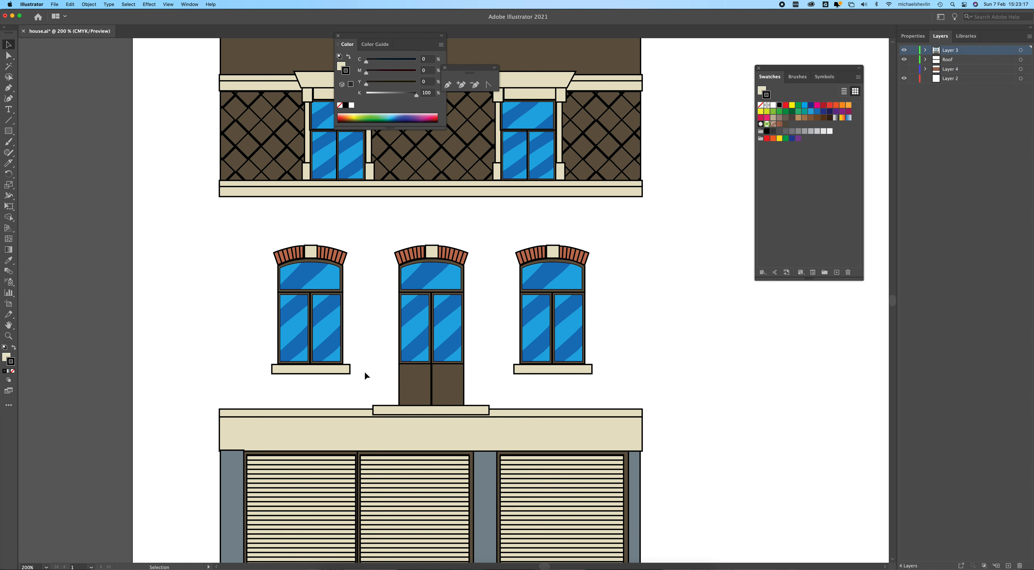
- Show Layer 4, hide Layer 3 and Roof, and paste the leftover stone trims in place on Layer 4
{"action": "left_click", "coordinate": [905, 72]}
{"action": "left_click_drag", "start_coordinate": [904, 58], "coordinate": [905, 50]}
{"action": "left_click", "coordinate": [956, 71]}
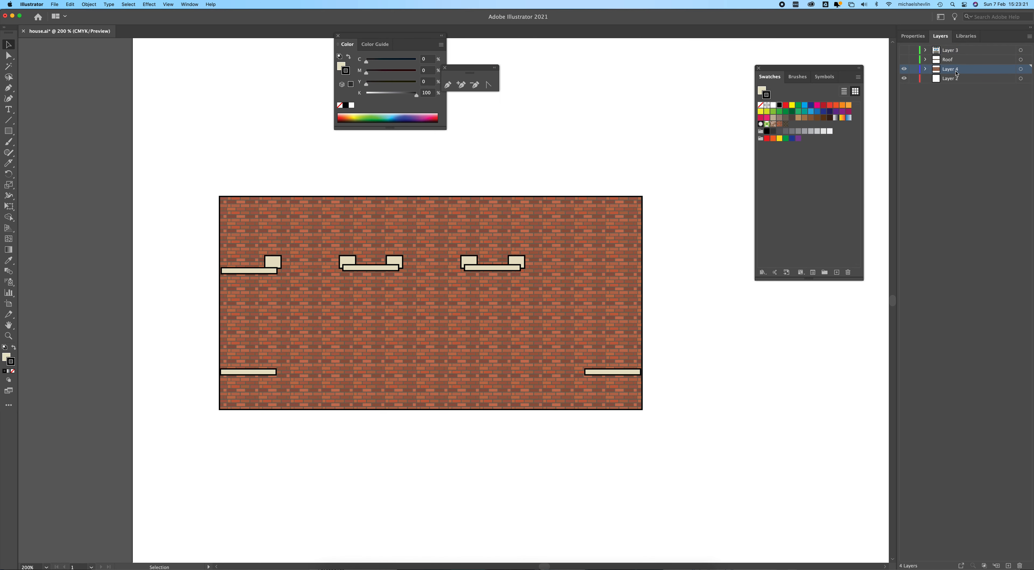
{"action": "key", "text": "super+z"}
{"action": "left_click", "coordinate": [690, 236]}
{"action": "left_click", "coordinate": [615, 239]}
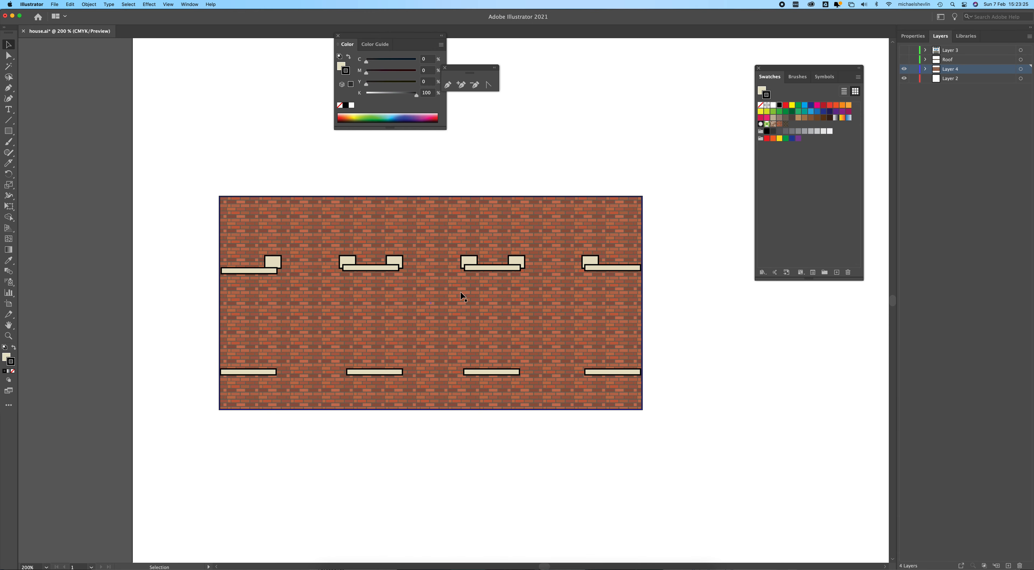
{"action": "left_click", "coordinate": [872, 83]}
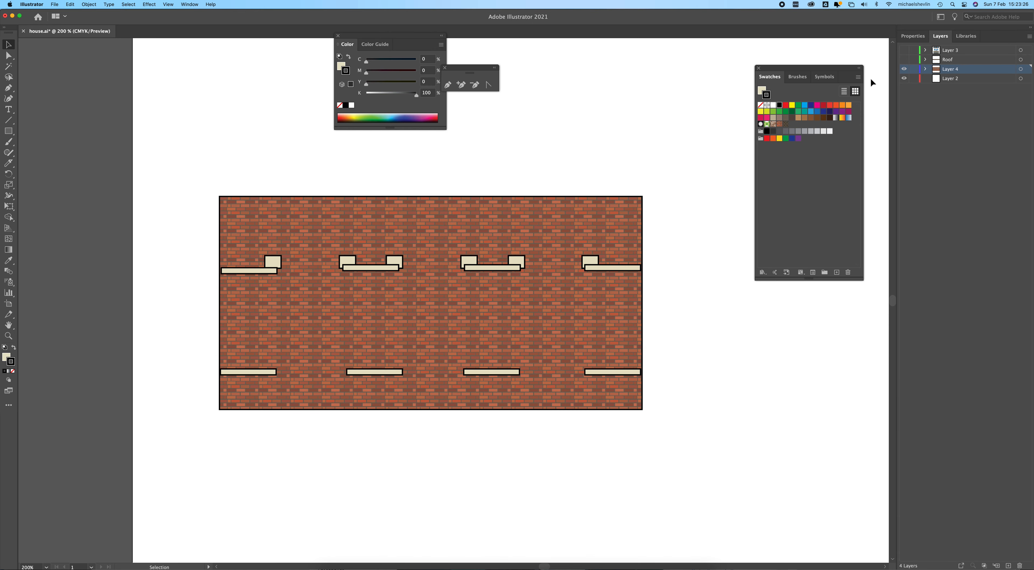
- Make Layer 3 visible again and hide the brick wall layer
{"action": "left_click", "coordinate": [905, 51]}
{"action": "left_click", "coordinate": [905, 51]}
{"action": "left_click", "coordinate": [904, 51]}
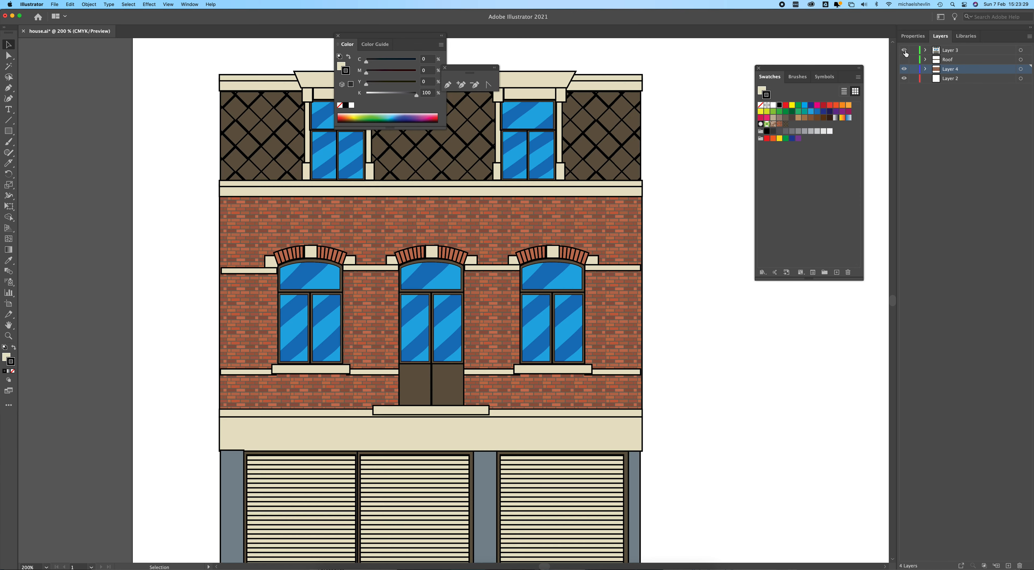
{"action": "left_click", "coordinate": [904, 50]}
{"action": "left_click", "coordinate": [905, 50]}
{"action": "left_click", "coordinate": [905, 69]}
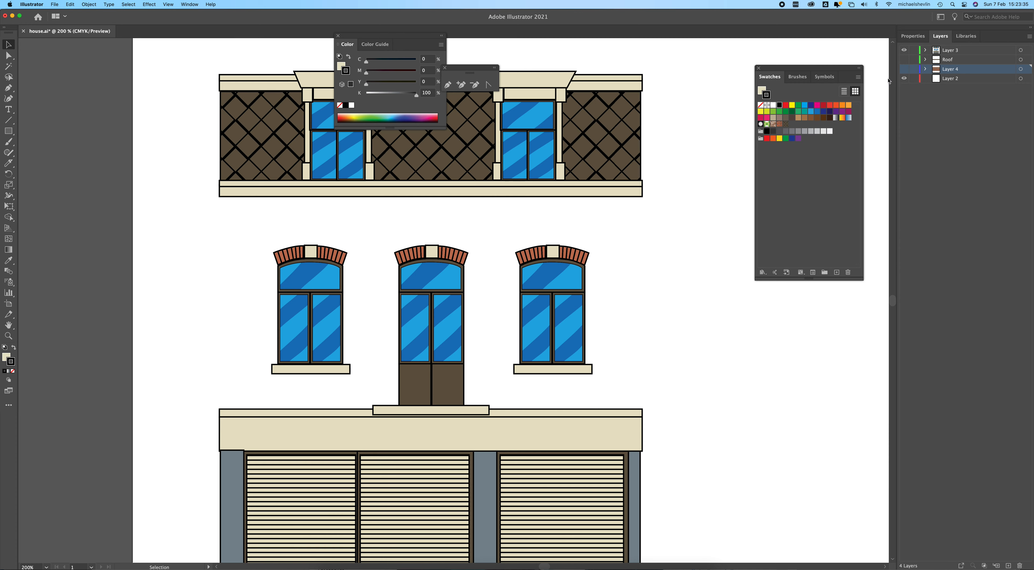
- Cut the left arched window with its sill and paste it in place on a new layer
{"action": "left_click_drag", "start_coordinate": [263, 223], "coordinate": [360, 381]}
{"action": "key", "text": "Delete"}
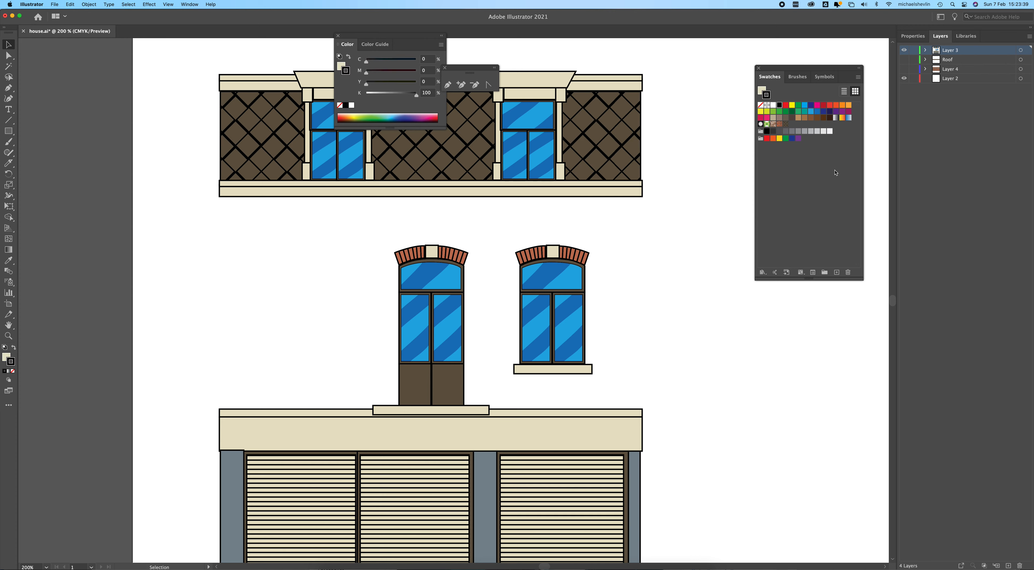
{"action": "left_click", "coordinate": [1008, 565]}
{"action": "key", "text": "super+f"}
- Cut the right arched window with its sill and paste it in place on its own new layer
{"action": "left_click_drag", "start_coordinate": [500, 236], "coordinate": [618, 385]}
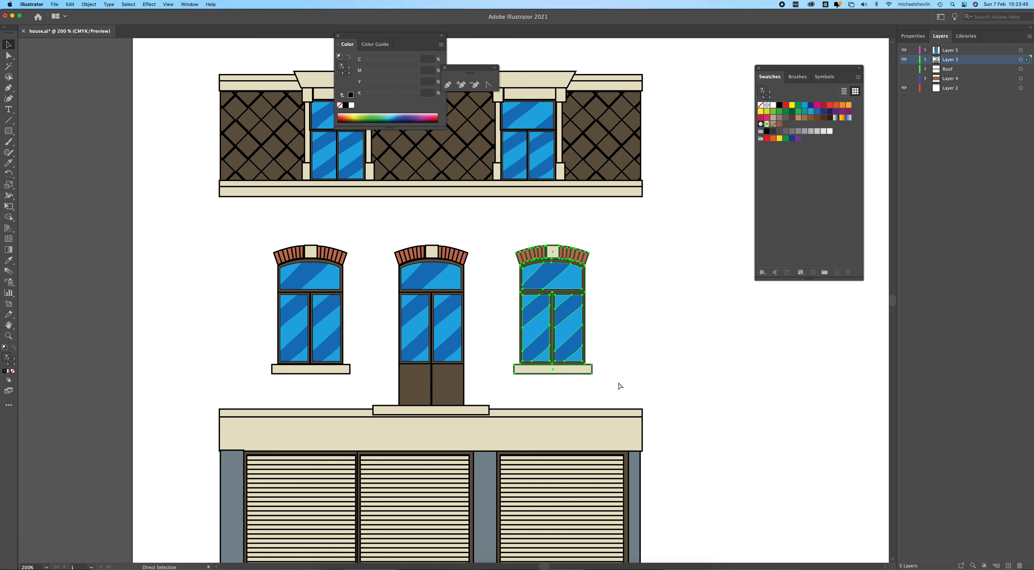
{"action": "key", "text": "Delete"}
{"action": "left_click", "coordinate": [1008, 566]}
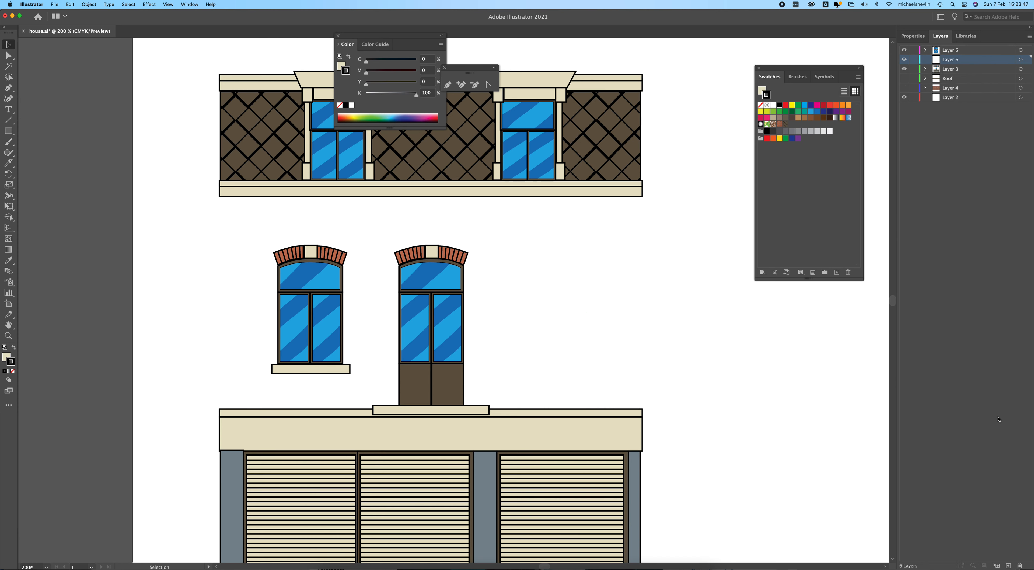
{"action": "key", "text": "super+f"}
- Cut the middle arched balcony door and paste it in place on its own new layer
{"action": "left_click_drag", "start_coordinate": [381, 234], "coordinate": [478, 408]}
{"action": "key", "text": "BackSpace"}
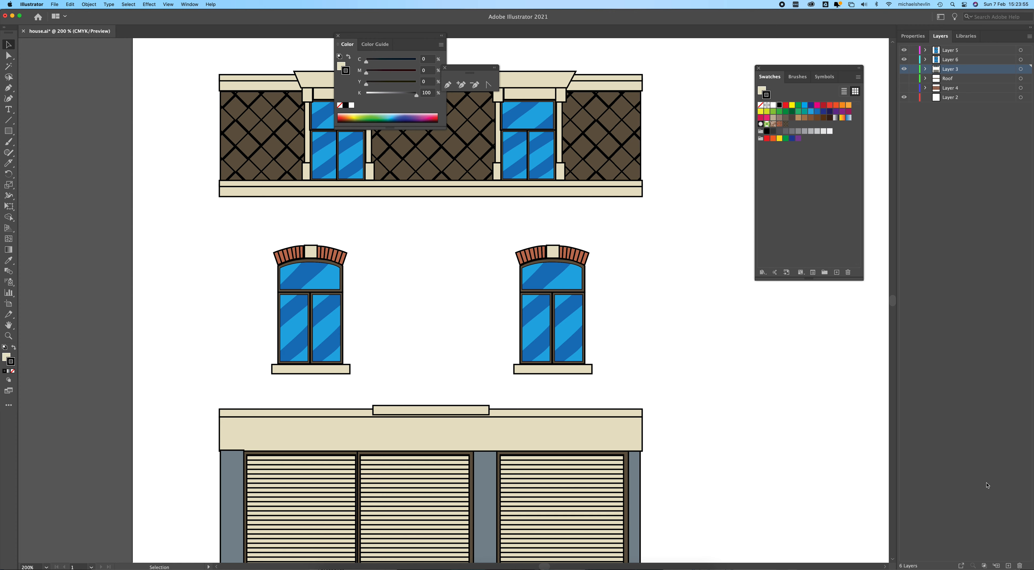
{"action": "left_click", "coordinate": [1008, 565]}
{"action": "key", "text": "super+z"}
- Cut the stone step beneath the middle door and paste it in place on the door's Layer 7
{"action": "left_click", "coordinate": [378, 411], "text": "super"}
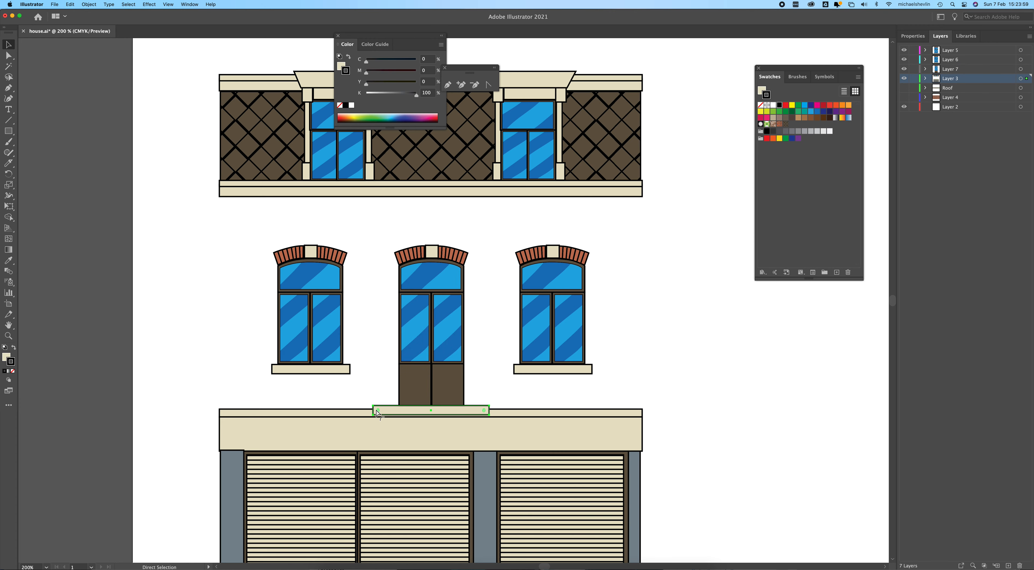
{"action": "key", "text": "BackSpace"}
{"action": "left_click", "coordinate": [949, 70]}
{"action": "left_click", "coordinate": [904, 69]}
{"action": "left_click", "coordinate": [904, 69]}
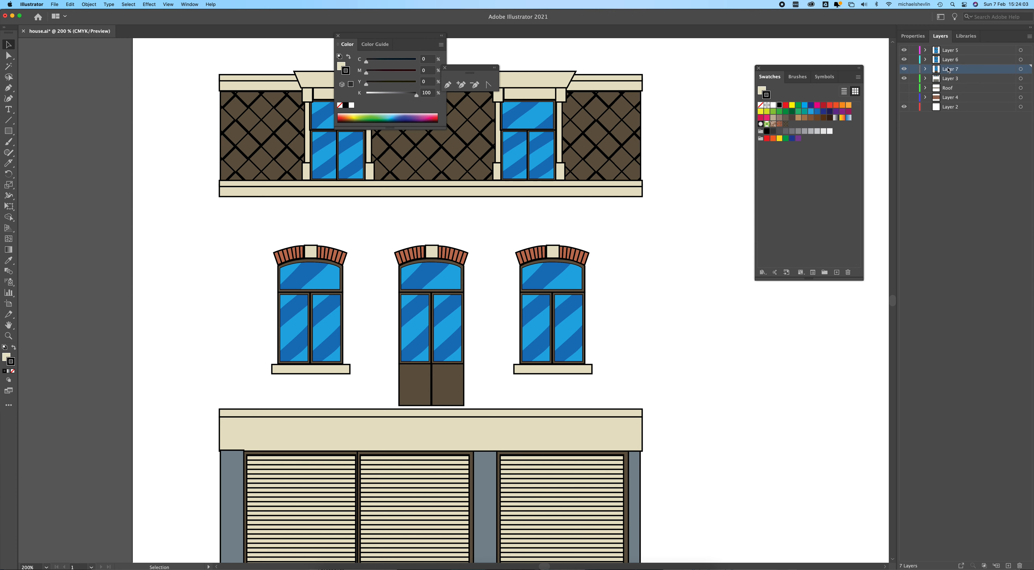
{"action": "key", "text": "super+z"}
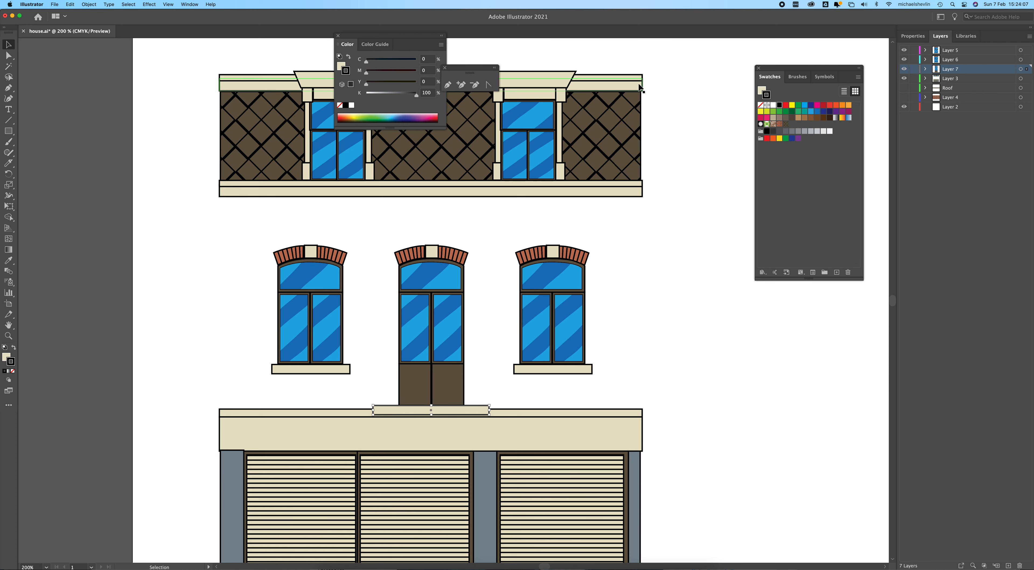
- Cut the two strips of the cornice above the tiled roof and paste them in place on a new layer
{"action": "left_click", "coordinate": [622, 86]}
{"action": "left_click", "coordinate": [623, 85], "text": "shift"}
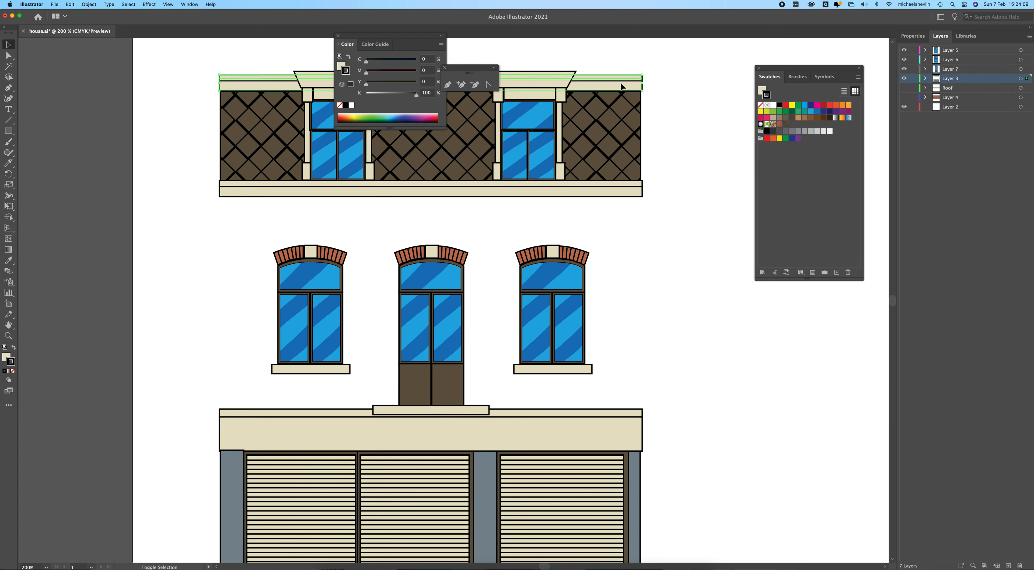
{"action": "key", "text": "a"}
{"action": "key", "text": "Delete"}
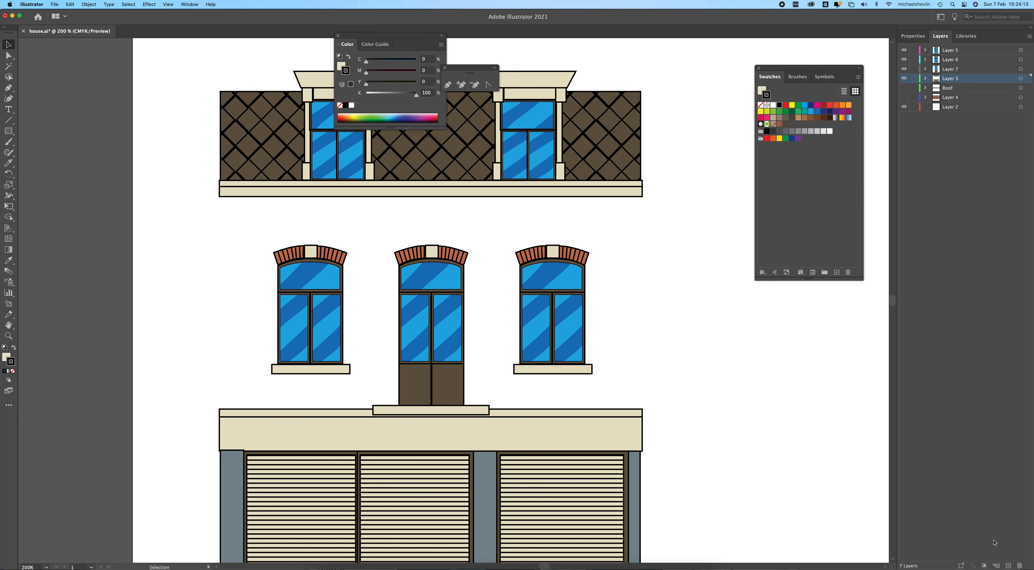
{"action": "left_click", "coordinate": [1008, 566]}
{"action": "key", "text": "super+f"}
- Cut both strips of the cornice beneath the tiled roof and paste them in place on their own new layer
{"action": "left_click", "coordinate": [590, 194]}
{"action": "left_click", "coordinate": [591, 187], "text": "shift"}
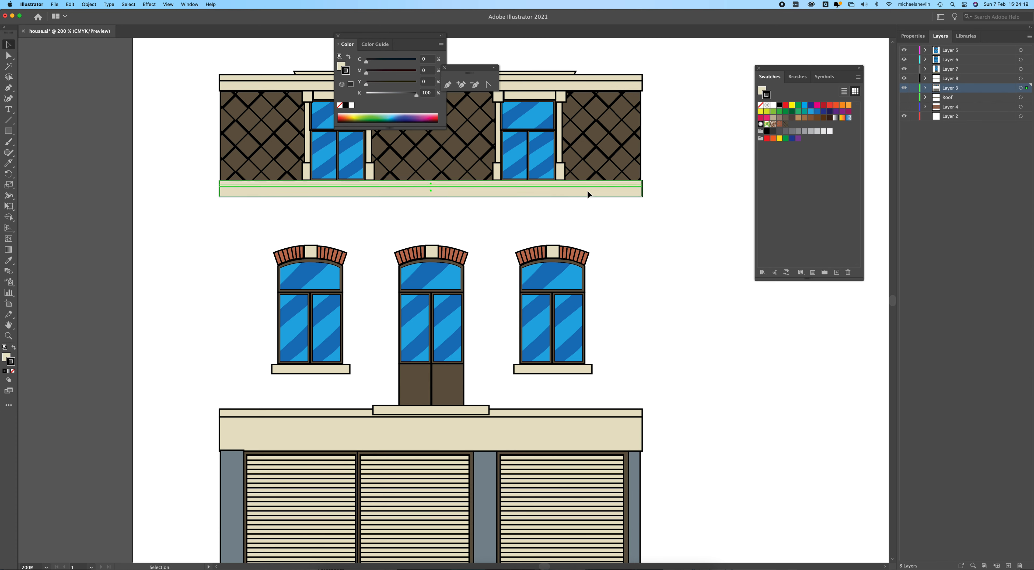
{"action": "left_click", "coordinate": [589, 192], "text": "shift"}
{"action": "key", "text": "super+x"}
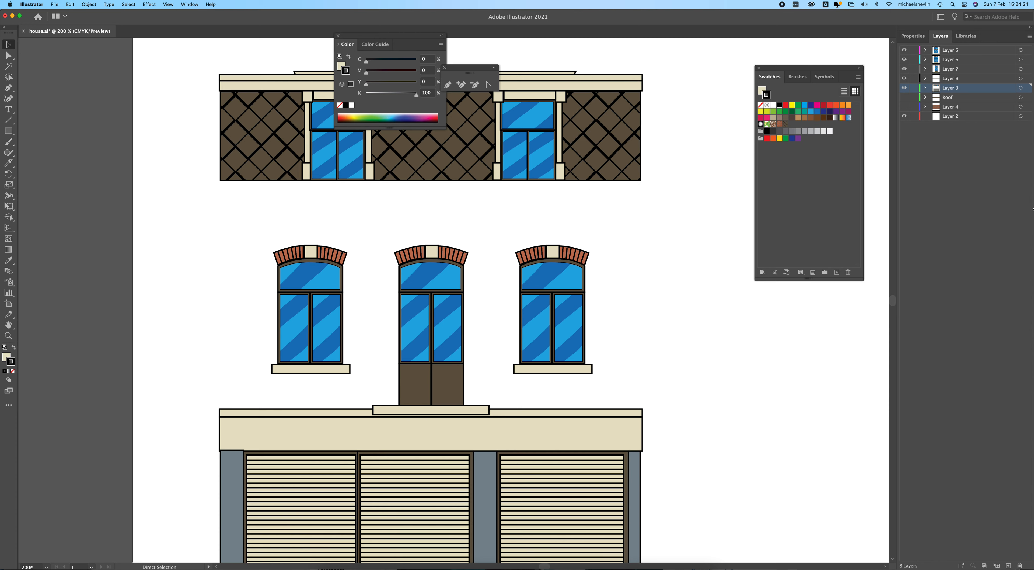
{"action": "left_click", "coordinate": [1009, 566]}
{"action": "key", "text": "super+f"}
- Cut the brown tiled roof section and paste it in place on its own new layer
{"action": "key", "text": "v"}
{"action": "left_click", "coordinate": [626, 227]}
{"action": "left_click", "coordinate": [629, 130]}
{"action": "key", "text": "super+x"}
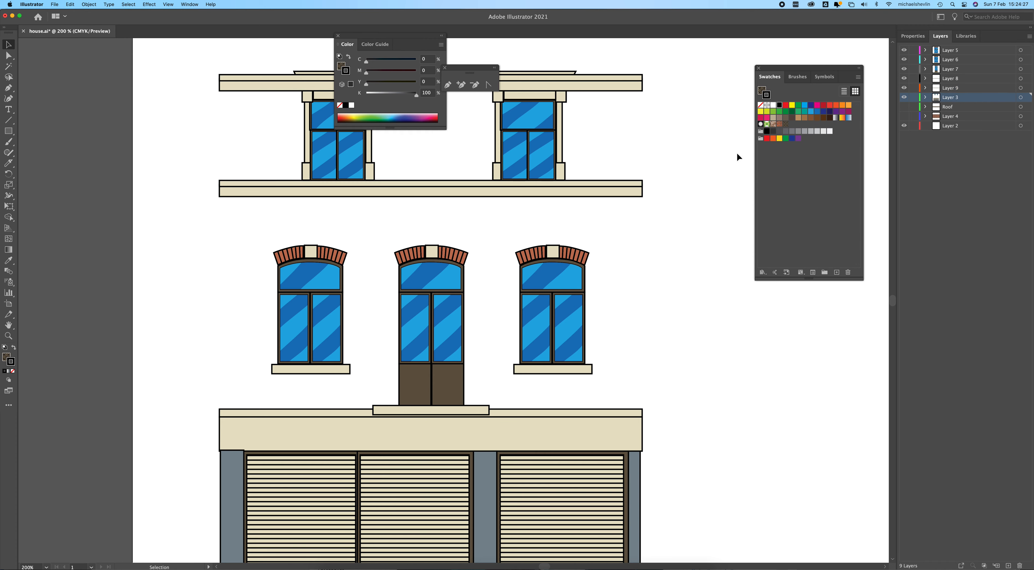
{"action": "left_click", "coordinate": [1009, 565]}
{"action": "key", "text": "super+f"}
- Hide Layers 5 through 10, keeping Layer 3 with the dormer windows and shopfront visible
{"action": "left_click_drag", "start_coordinate": [904, 51], "coordinate": [904, 89]}
{"action": "left_click", "coordinate": [904, 107]}
{"action": "left_click", "coordinate": [904, 97]}
{"action": "left_click", "coordinate": [904, 97]}
{"action": "left_click", "coordinate": [904, 107]}
- Cut the right dormer window with its surround and paste it in place on a new layer
{"action": "left_click_drag", "start_coordinate": [608, 68], "coordinate": [455, 195]}
{"action": "key", "text": "Delete"}
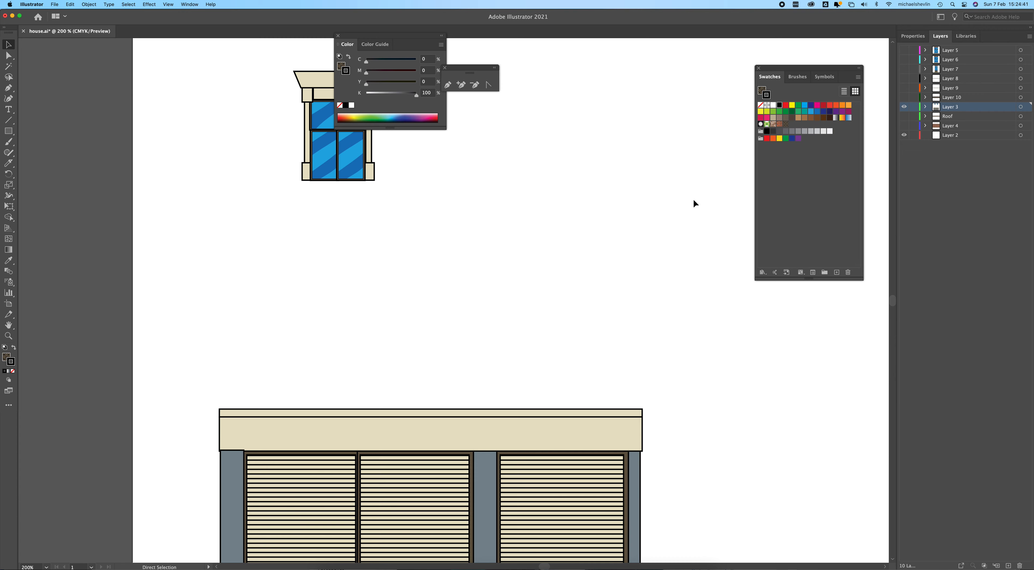
{"action": "left_click", "coordinate": [1008, 565]}
{"action": "key", "text": "super+f"}
- Cut the left dormer window with its surround and paste it in place on its own new layer
{"action": "key", "text": "a"}
{"action": "left_click_drag", "start_coordinate": [282, 63], "coordinate": [390, 198]}
{"action": "key", "text": "super+x"}
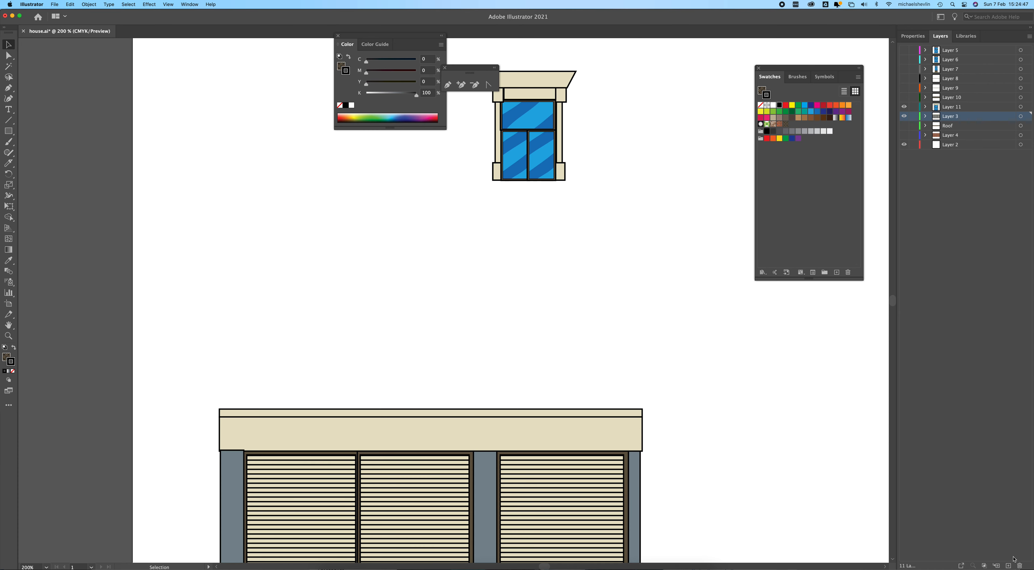
{"action": "left_click", "coordinate": [1008, 565]}
{"action": "key", "text": "super+f"}
- Cut the beige fascia band above the shutters and paste it in place on a new layer
{"action": "key", "text": "v"}
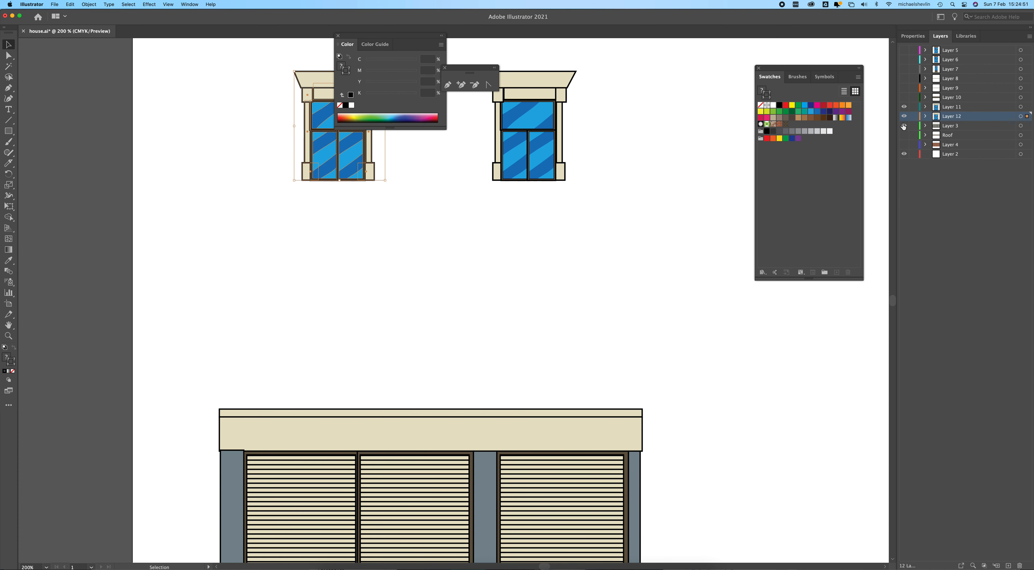
{"action": "left_click", "coordinate": [468, 413]}
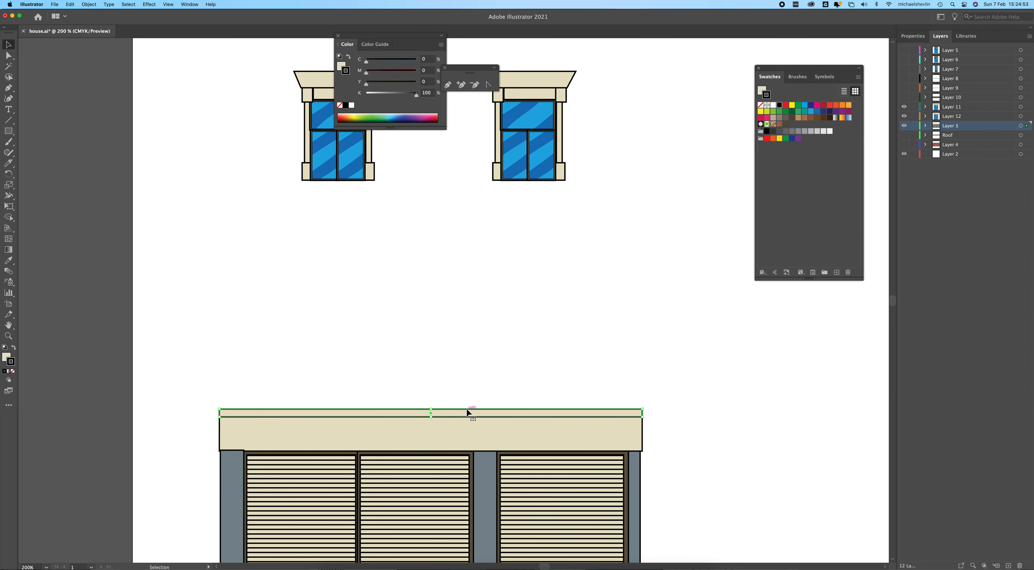
{"action": "key", "text": "super+x"}
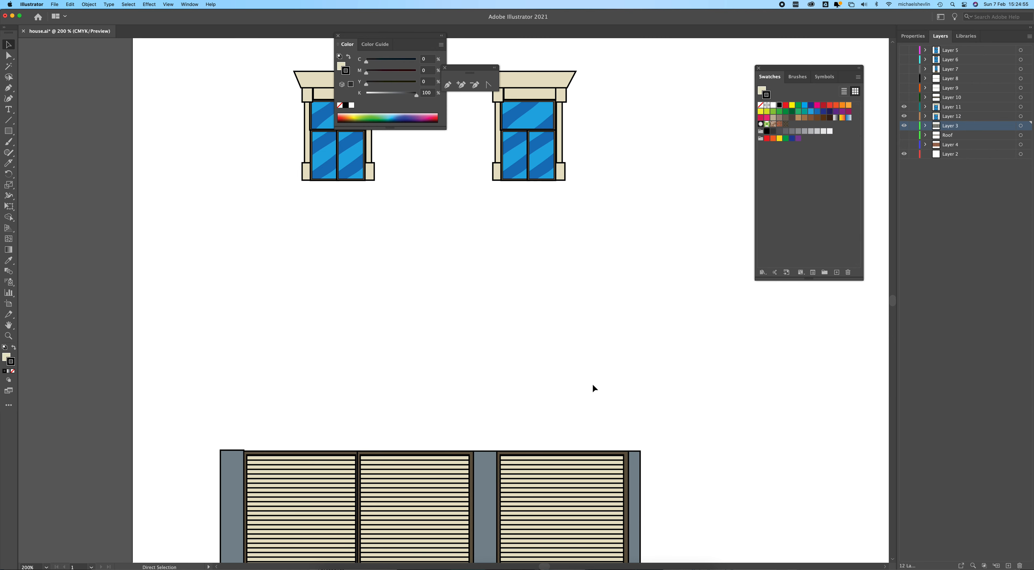
{"action": "left_click", "coordinate": [1007, 565]}
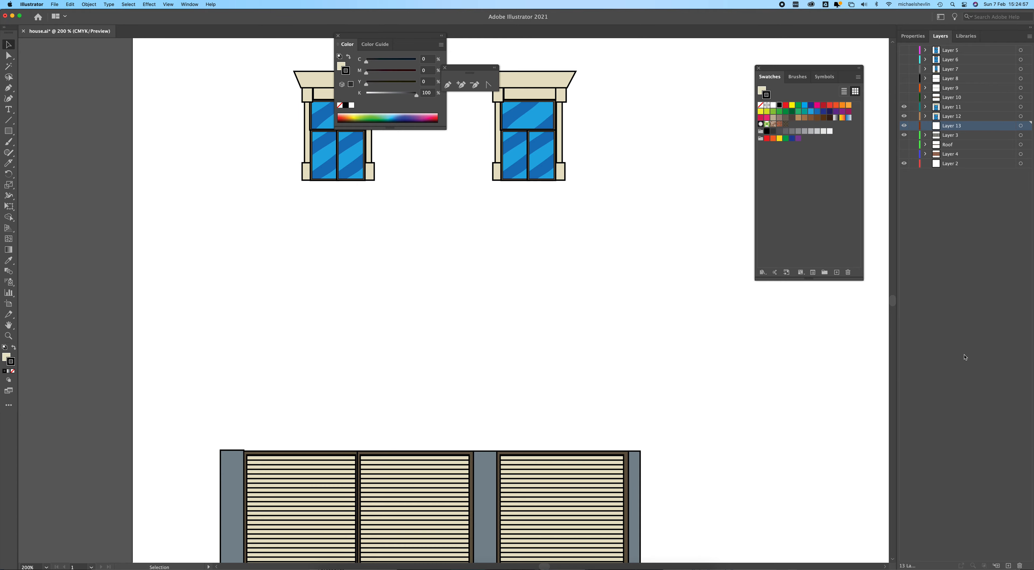
{"action": "key", "text": "super+f"}
- Cut the left grey shopfront pillar and paste it in place on a new layer
{"action": "left_click_drag", "start_coordinate": [533, 358], "coordinate": [550, 215]}
{"action": "left_click", "coordinate": [263, 339]}
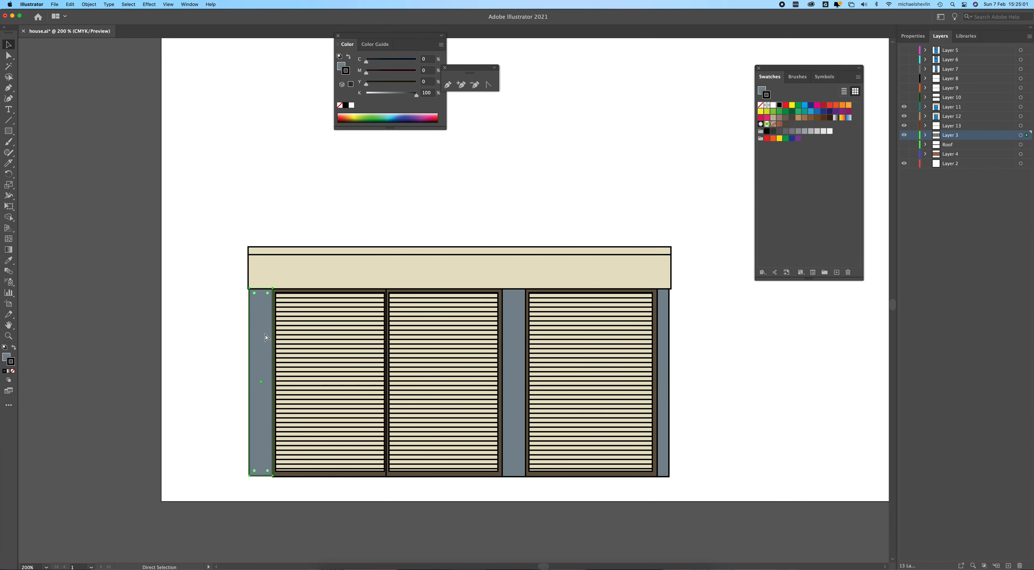
{"action": "key", "text": "super+x"}
{"action": "left_click", "coordinate": [1008, 566]}
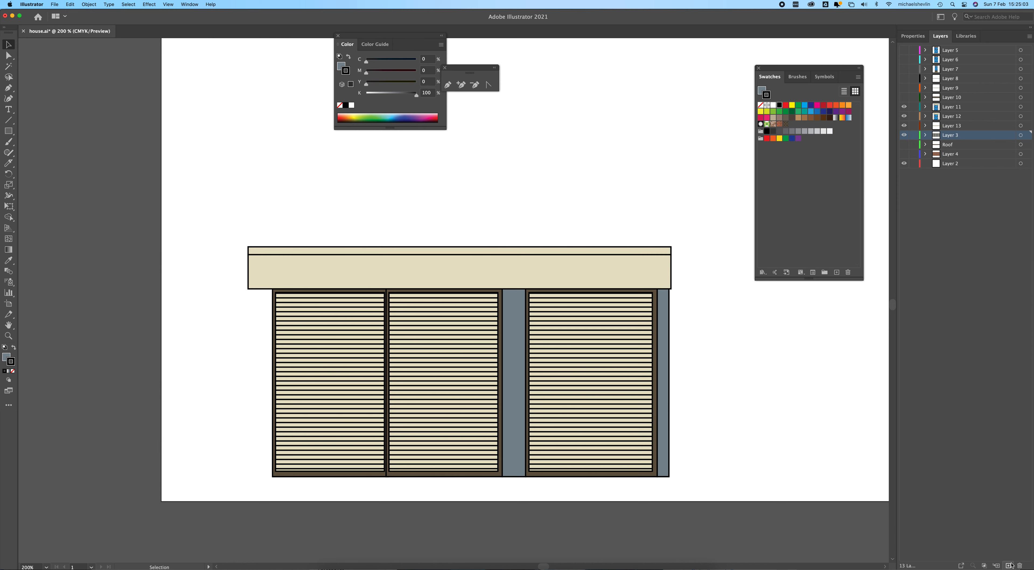
{"action": "key", "text": "a"}
{"action": "key", "text": "super+f"}
- Cut the middle grey pillar between the shutters and paste it in place on its own new layer
{"action": "left_click", "coordinate": [514, 342]}
{"action": "key", "text": "super+x"}
{"action": "key", "text": "v"}
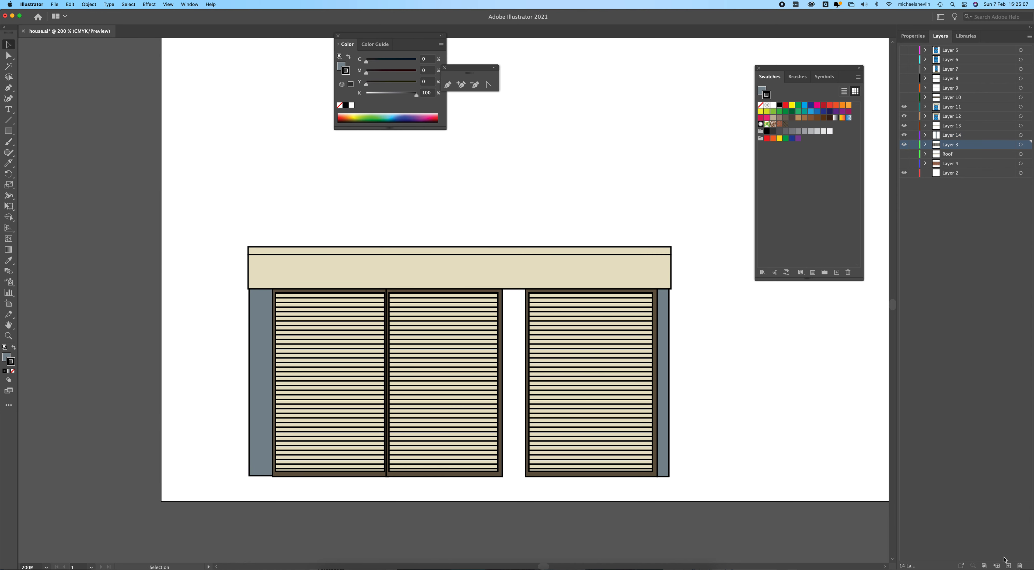
{"action": "left_click", "coordinate": [1008, 565]}
{"action": "key", "text": "super+f"}
- Cut the right grey shopfront pillar and paste it in place on its own new layer
{"action": "key", "text": "a"}
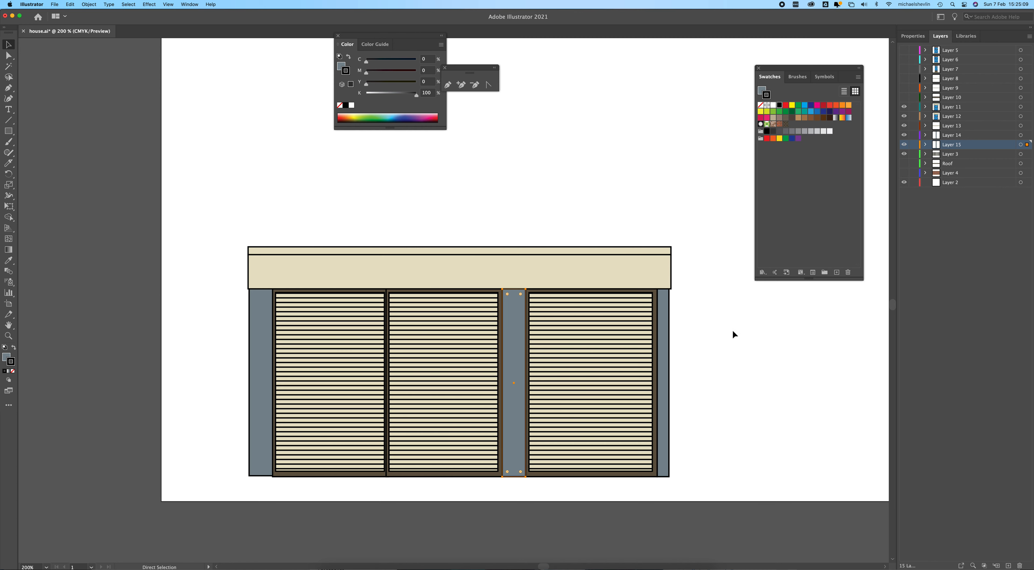
{"action": "left_click", "coordinate": [665, 331]}
{"action": "key", "text": "super+x"}
{"action": "key", "text": "v"}
{"action": "left_click", "coordinate": [1008, 566]}
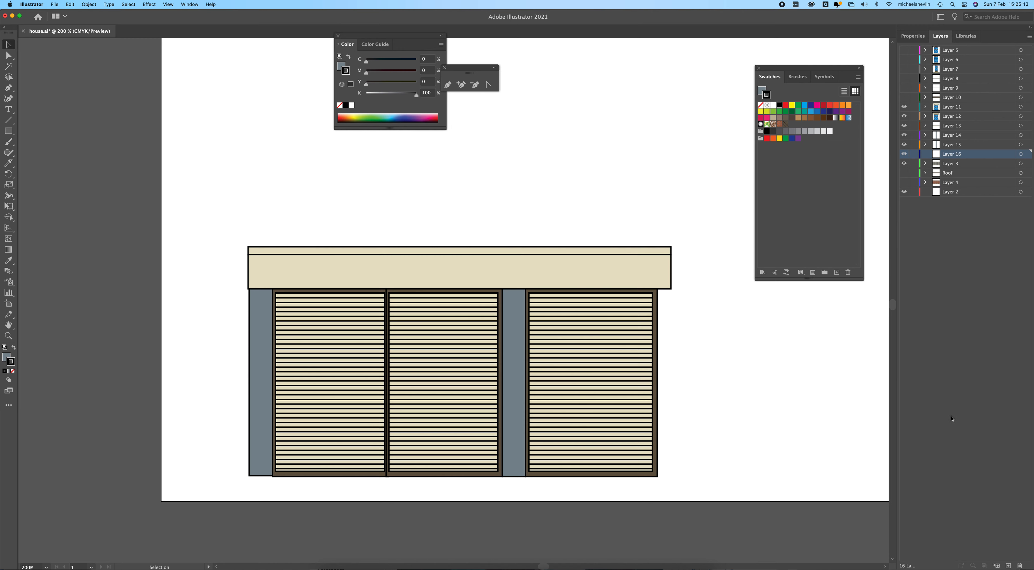
{"action": "key", "text": "super+f"}
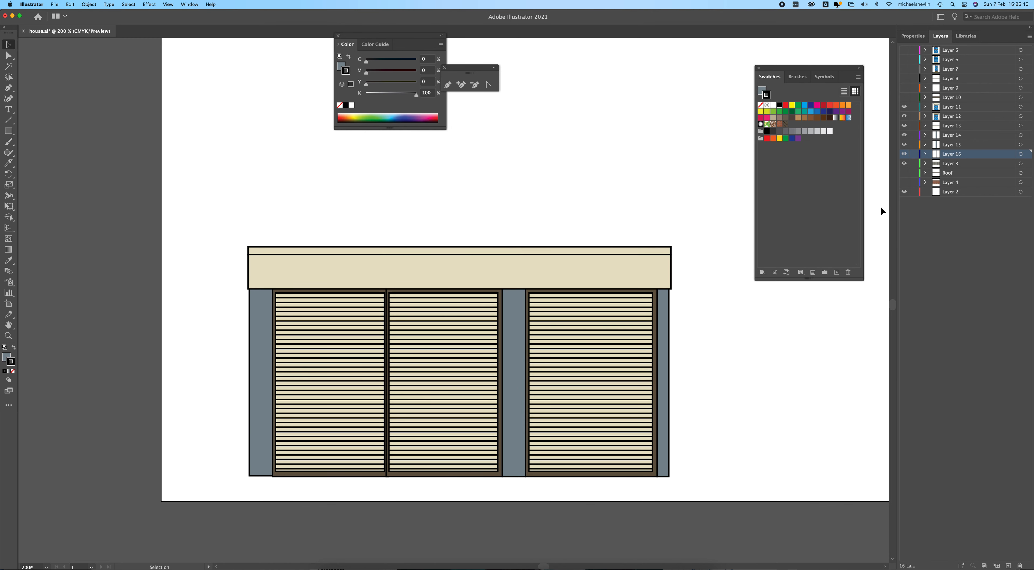
- Hide Layers 11 through 16, cut the right roller shutter with its frame and paste it in place on a new layer
{"action": "left_click_drag", "start_coordinate": [905, 154], "coordinate": [904, 107]}
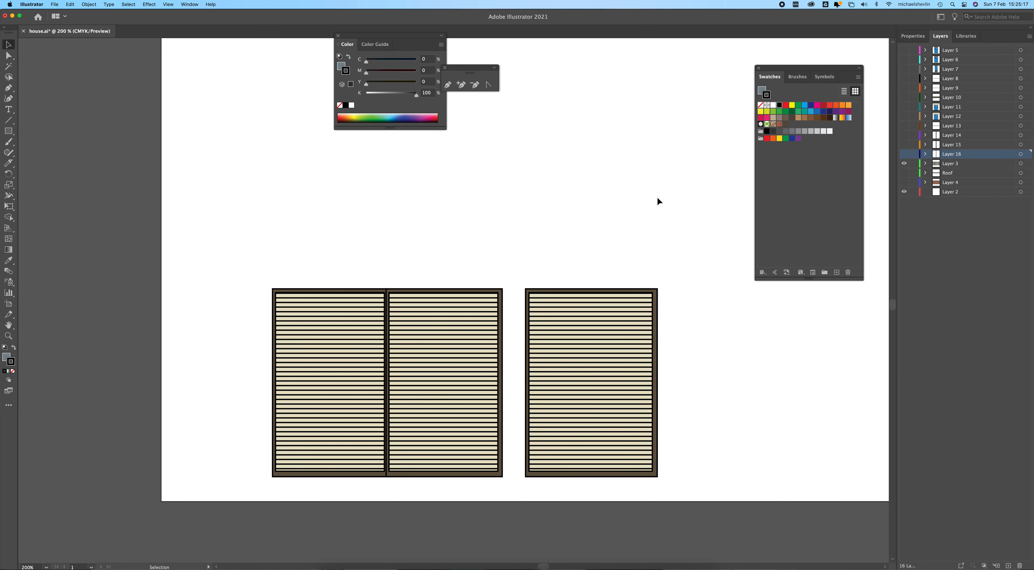
{"action": "left_click_drag", "start_coordinate": [522, 265], "coordinate": [556, 308]}
{"action": "left_click_drag", "start_coordinate": [676, 465], "coordinate": [678, 481]}
{"action": "key", "text": "a"}
{"action": "key", "text": "Delete"}
{"action": "key", "text": "v"}
{"action": "left_click", "coordinate": [1008, 565]}
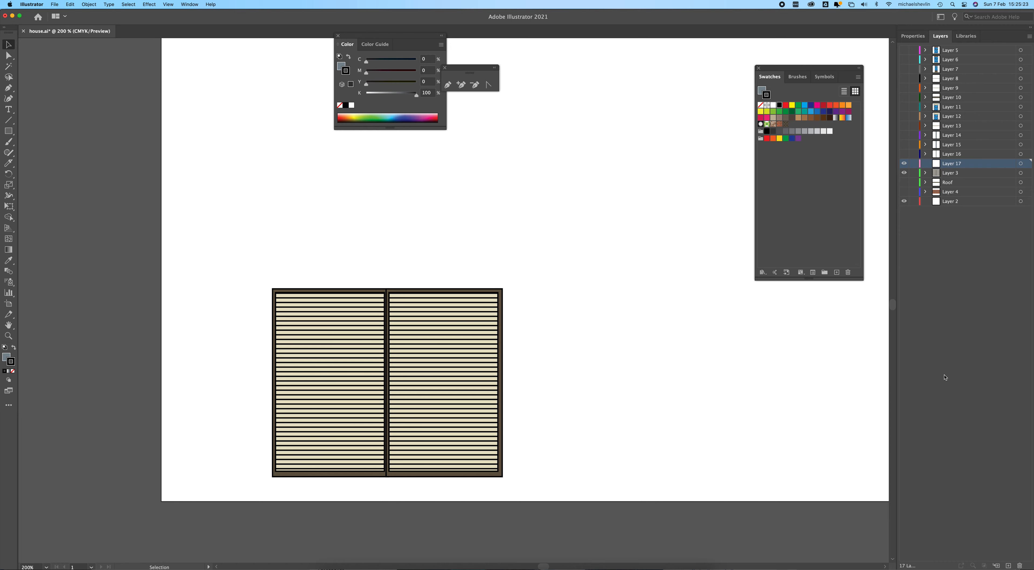
{"action": "key", "text": "super+v"}
- Hide Layer 2, show all the other layers again and fit the whole house in view with nothing selected
{"action": "left_click_drag", "start_coordinate": [258, 267], "coordinate": [511, 482]}
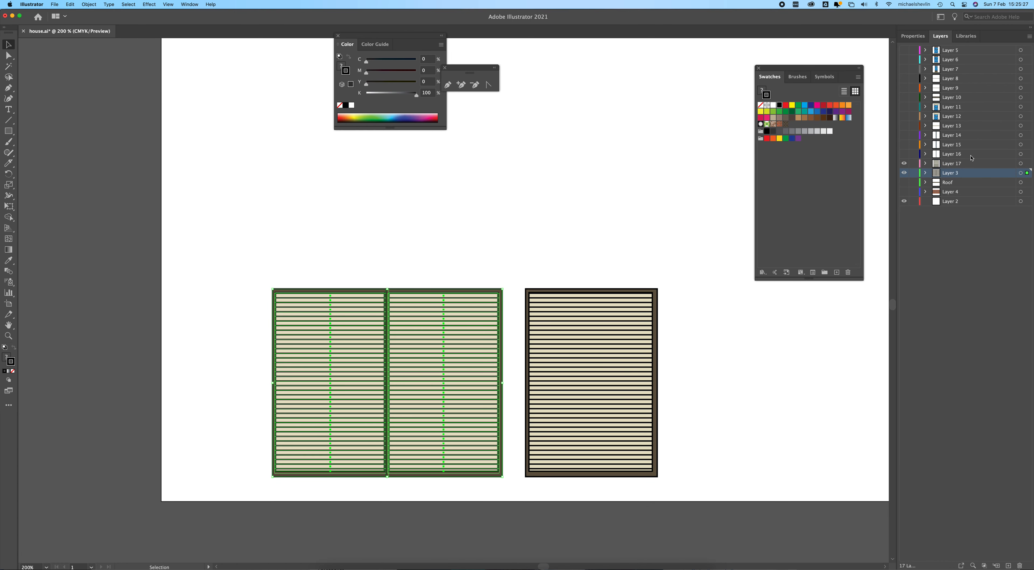
{"action": "left_click", "coordinate": [904, 201]}
{"action": "left_click_drag", "start_coordinate": [904, 192], "coordinate": [902, 41]}
{"action": "left_click", "coordinate": [515, 224], "text": "alt+super"}
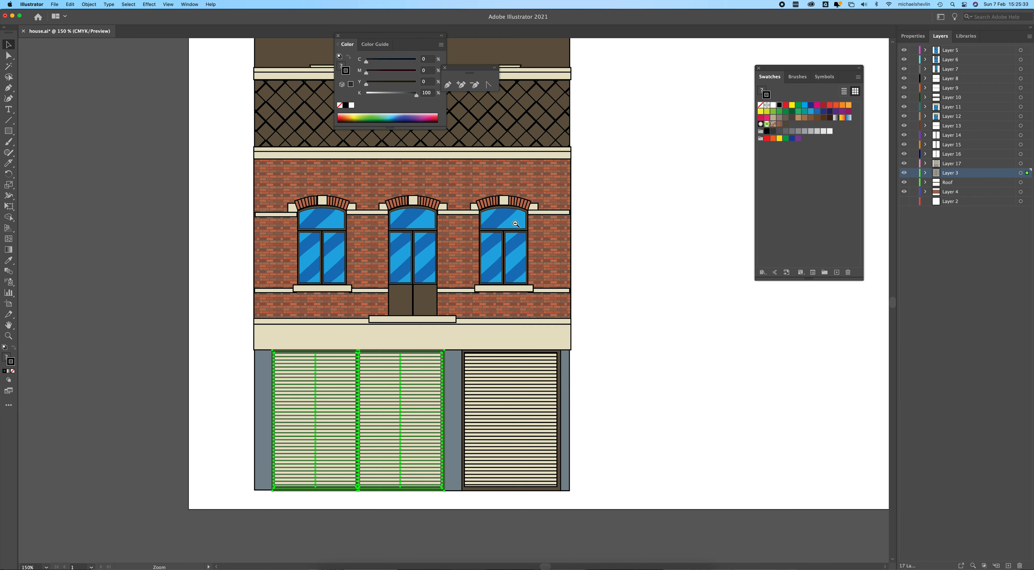
{"action": "key", "text": "super+0"}
{"action": "left_click", "coordinate": [643, 189]}
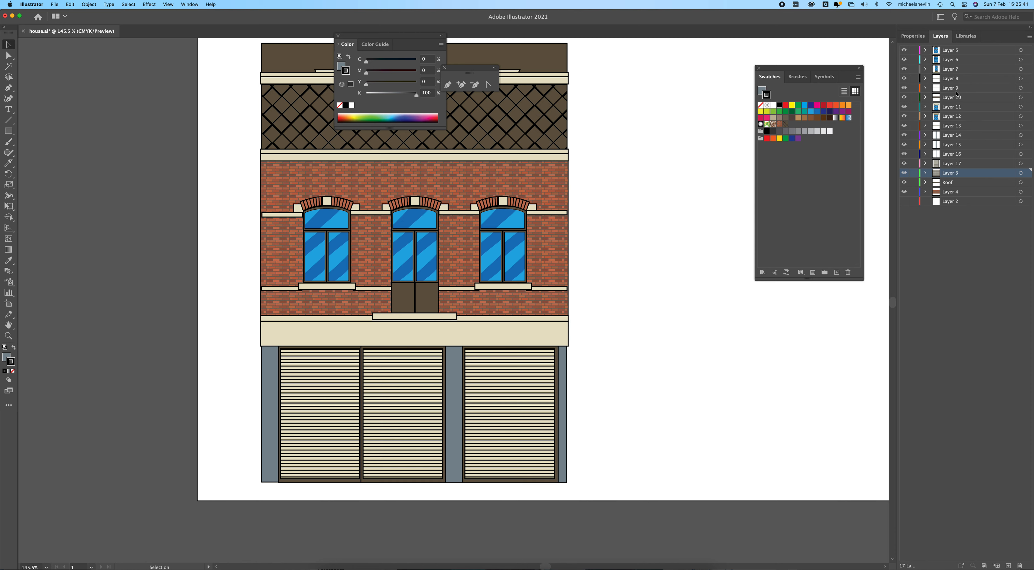
- Move the tiled roof's Layer 10 and the cornices' Layers 8 and 9 beneath dormer window Layers 11 and 12
{"action": "left_click", "coordinate": [536, 101]}
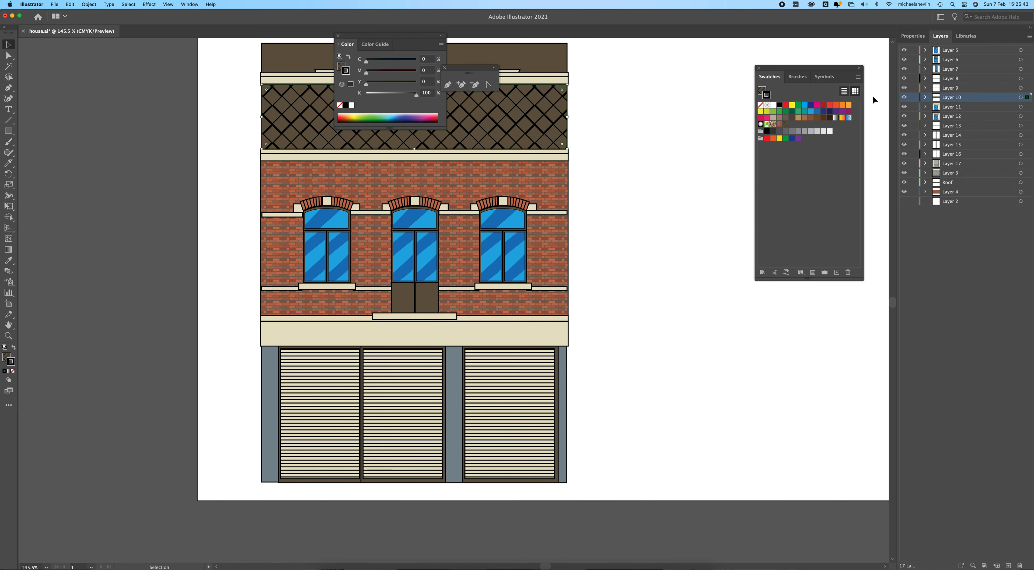
{"action": "left_click_drag", "start_coordinate": [943, 103], "coordinate": [951, 121]}
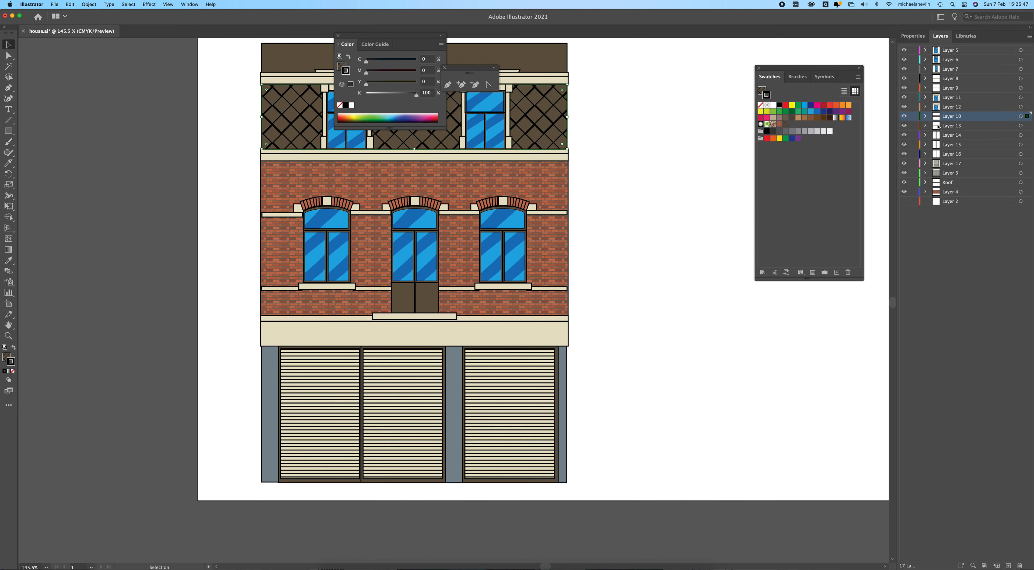
{"action": "left_click", "coordinate": [904, 125]}
{"action": "left_click", "coordinate": [904, 125]}
{"action": "left_click", "coordinate": [904, 80]}
{"action": "left_click", "coordinate": [904, 80]}
{"action": "left_click", "coordinate": [934, 81]}
{"action": "left_click", "coordinate": [936, 88], "text": "shift"}
{"action": "left_click_drag", "start_coordinate": [937, 89], "coordinate": [937, 113]}
- Move the floating Color and Pen tool panels off the house artwork and deselect everything
{"action": "left_click_drag", "start_coordinate": [419, 40], "coordinate": [104, 49]}
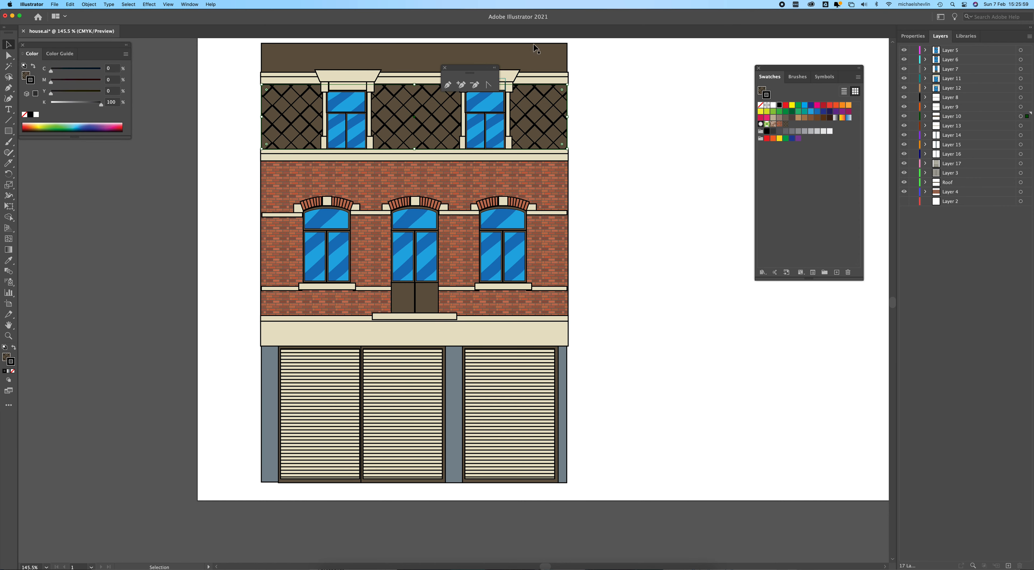
{"action": "left_click_drag", "start_coordinate": [469, 73], "coordinate": [659, 79]}
{"action": "left_click", "coordinate": [675, 164]}
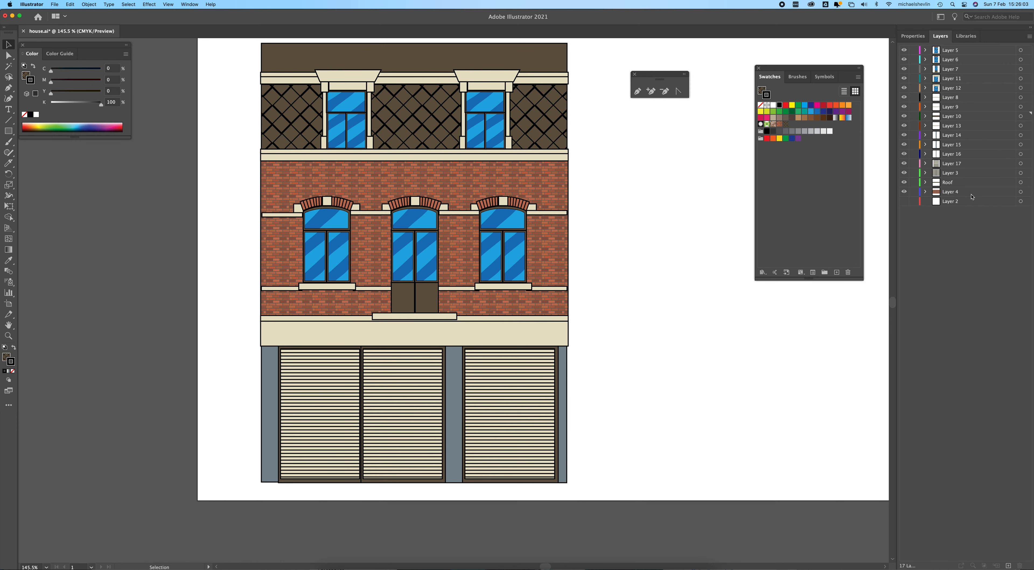
- Delete the hidden Layer 2 and rename the brick wall's Layer 4 as bricks
{"action": "left_click_drag", "start_coordinate": [952, 202], "coordinate": [1019, 565]}
{"action": "left_click", "coordinate": [941, 191]}
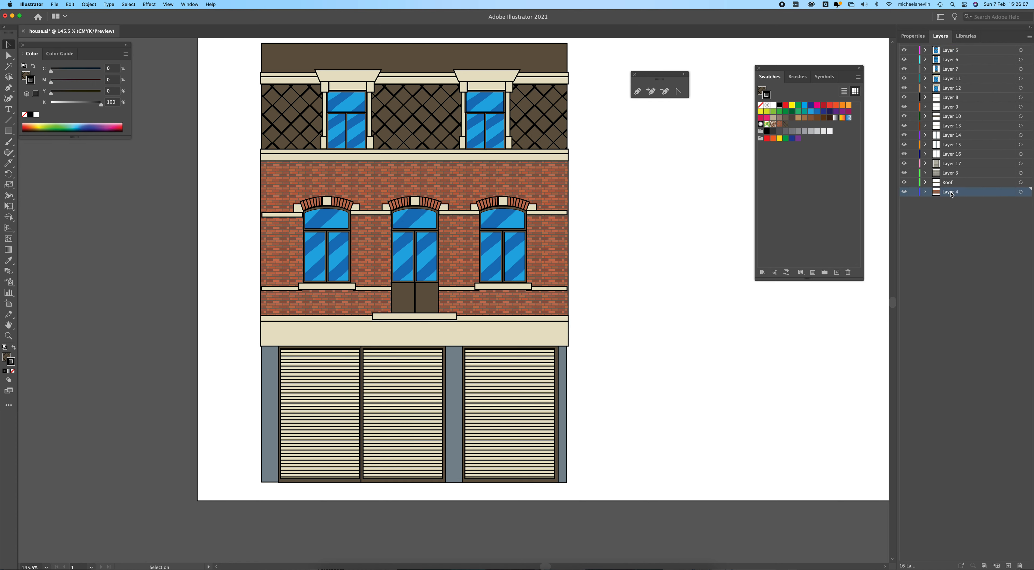
{"action": "left_click", "coordinate": [905, 193]}
{"action": "left_click", "coordinate": [905, 192]}
{"action": "double_click", "coordinate": [955, 193]}
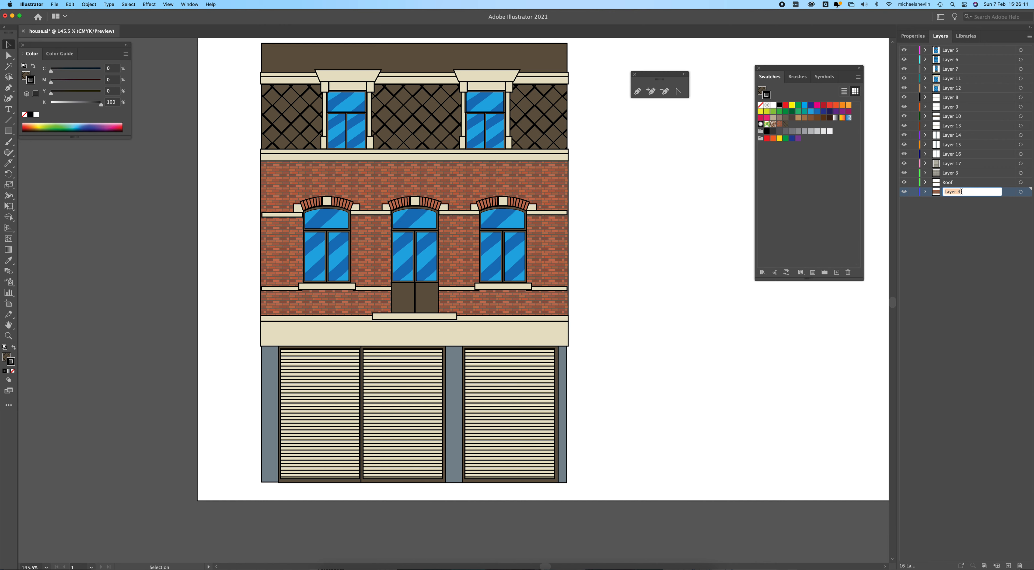
{"action": "type", "text": "bricks"}
{"action": "key", "text": "Return"}
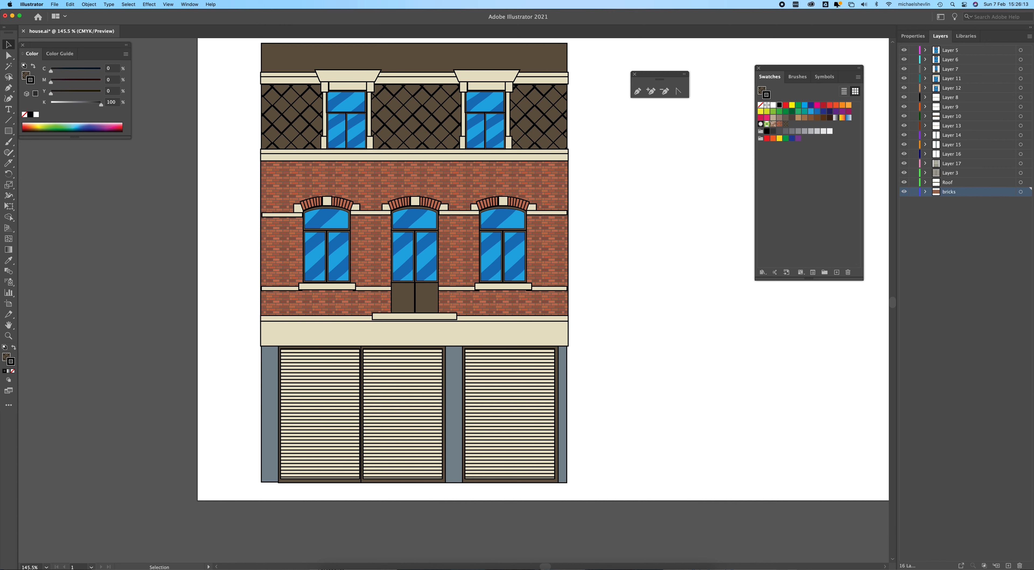
- Rename Layer 3 as shutter 1 and Layer 17 as shutter 2
{"action": "left_click", "coordinate": [959, 174]}
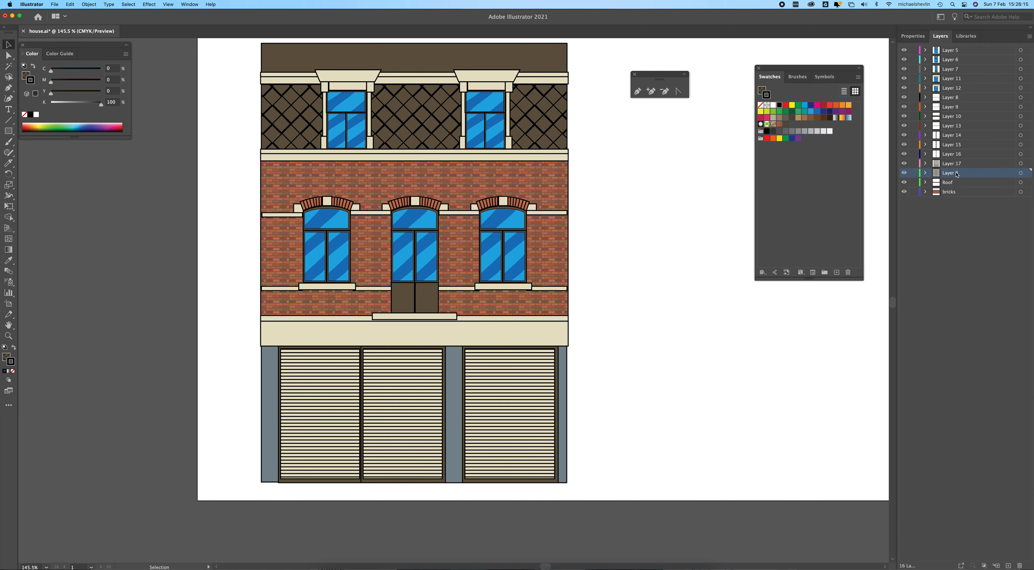
{"action": "double_click", "coordinate": [960, 173]}
{"action": "type", "text": "shutter 1"}
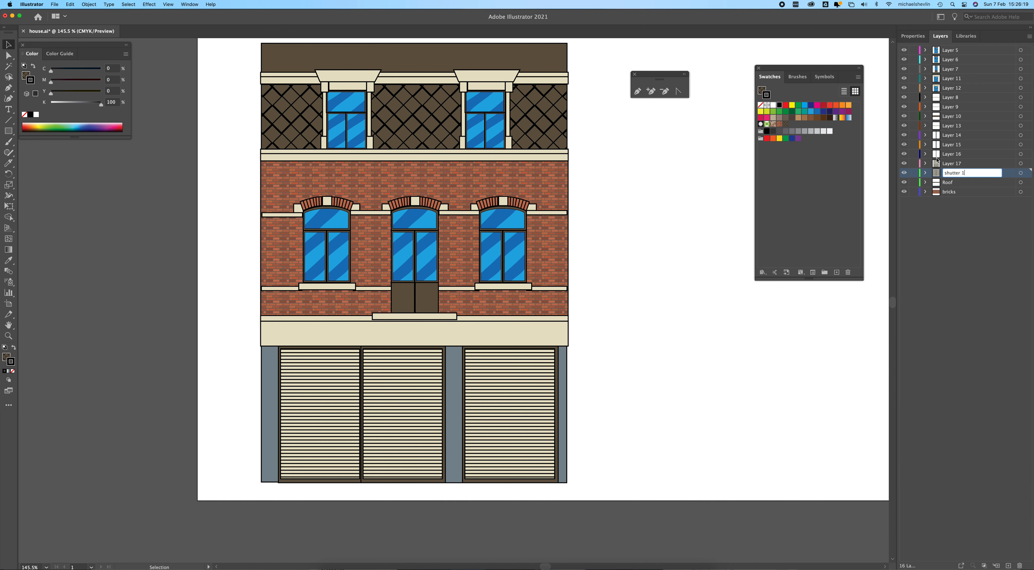
{"action": "key", "text": "Return"}
{"action": "left_click", "coordinate": [953, 164]}
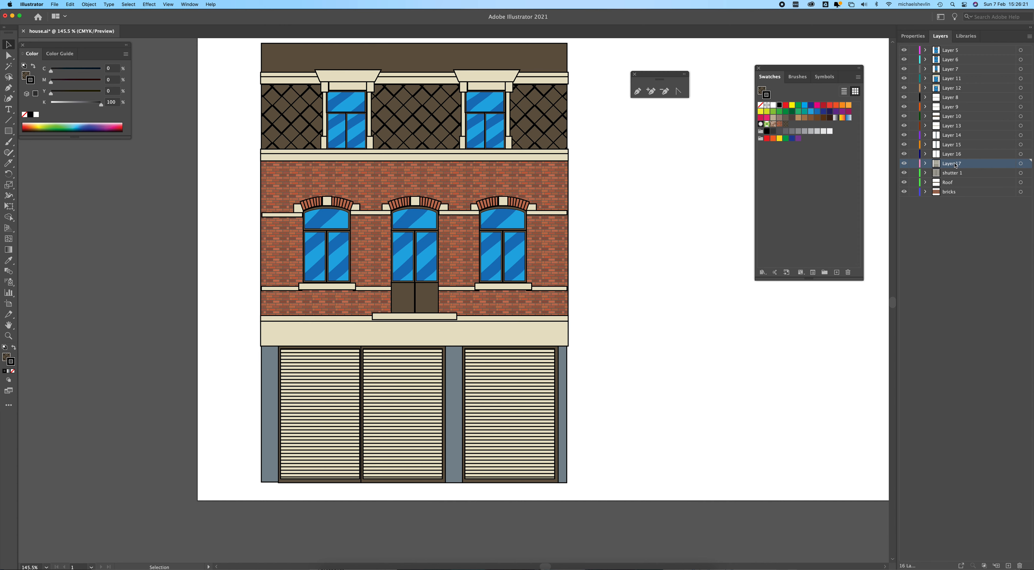
{"action": "double_click", "coordinate": [955, 164]}
{"action": "type", "text": "shutter 2"}
{"action": "key", "text": "Return"}
- Rename Layer 16 as pillar 1 and Layer 15 as pillar 2
{"action": "double_click", "coordinate": [956, 153]}
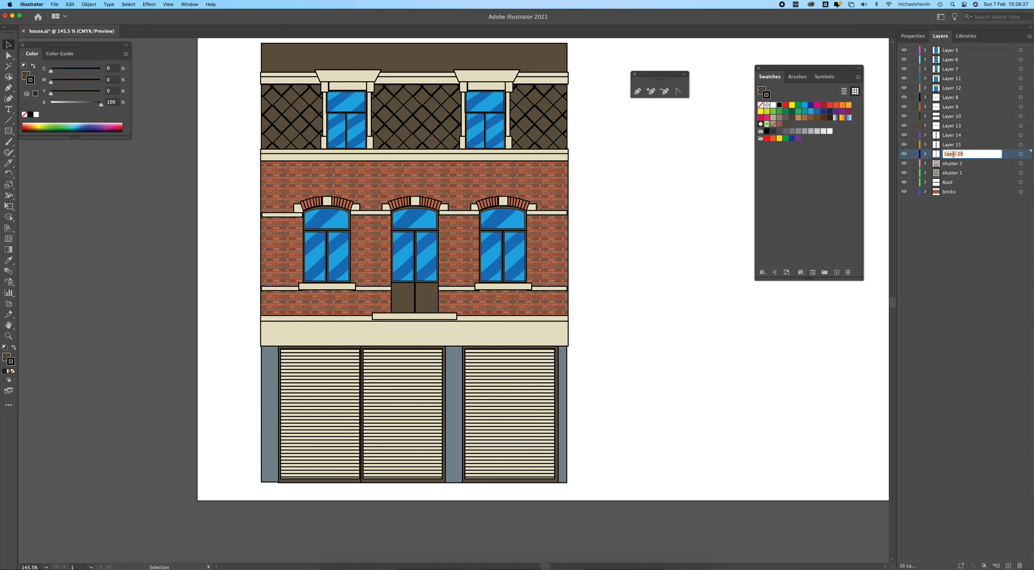
{"action": "type", "text": "pilla"}
{"action": "key", "text": "Return"}
{"action": "double_click", "coordinate": [956, 145]}
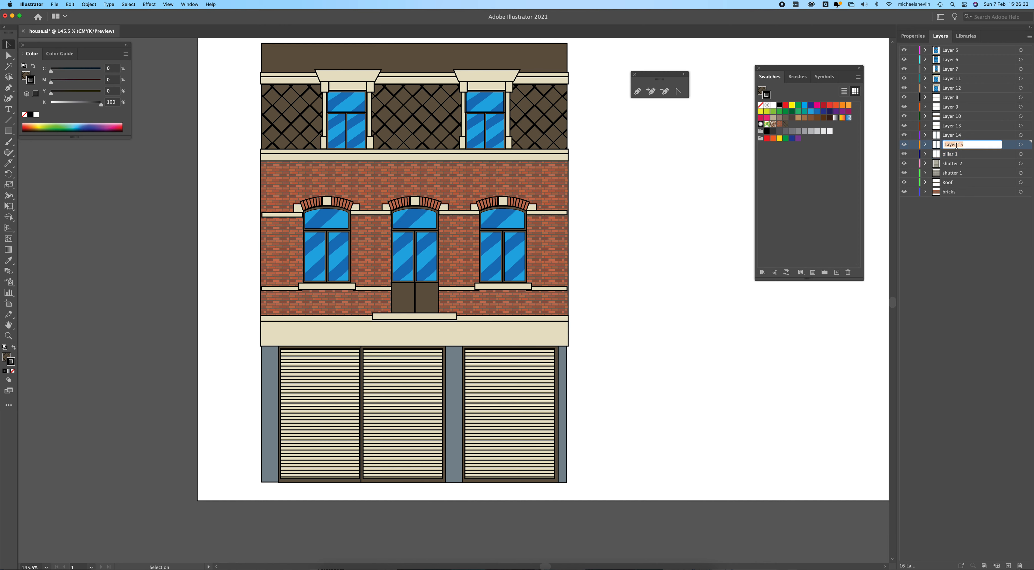
{"action": "type", "text": "pi"}
{"action": "key", "text": "Return"}
- Rename Layer 14 as pillar 3 and Layer 13 as slab 1
{"action": "double_click", "coordinate": [959, 135]}
{"action": "type", "text": "p"}
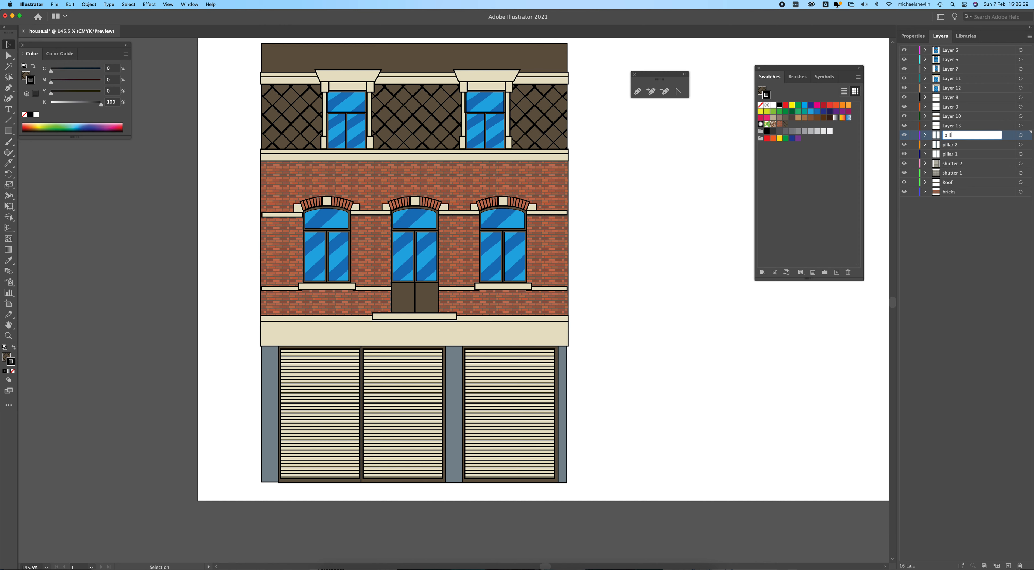
{"action": "key", "text": "Return"}
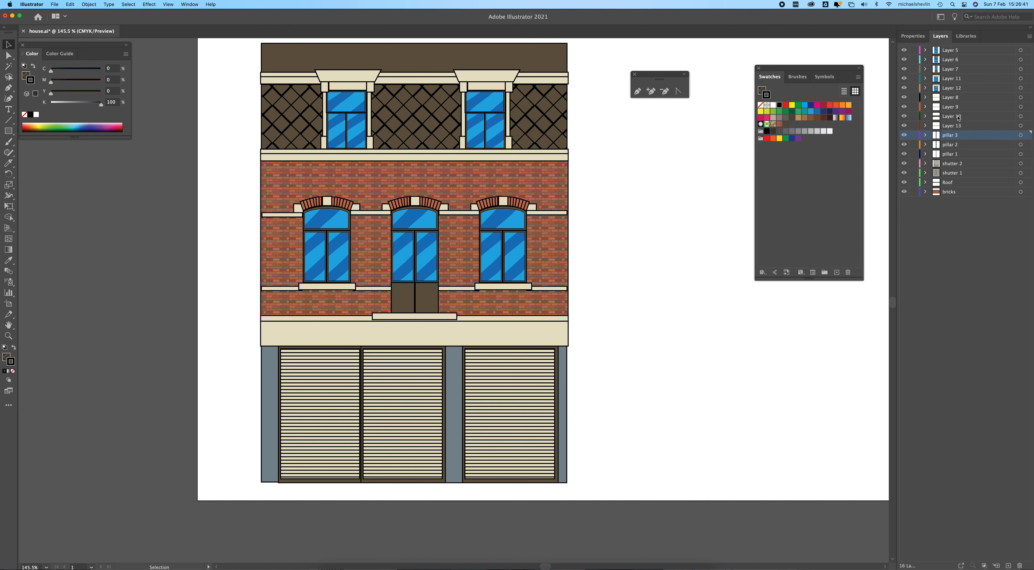
{"action": "left_click", "coordinate": [954, 126]}
{"action": "left_click", "coordinate": [905, 126]}
{"action": "left_click", "coordinate": [905, 127]}
{"action": "double_click", "coordinate": [955, 126]}
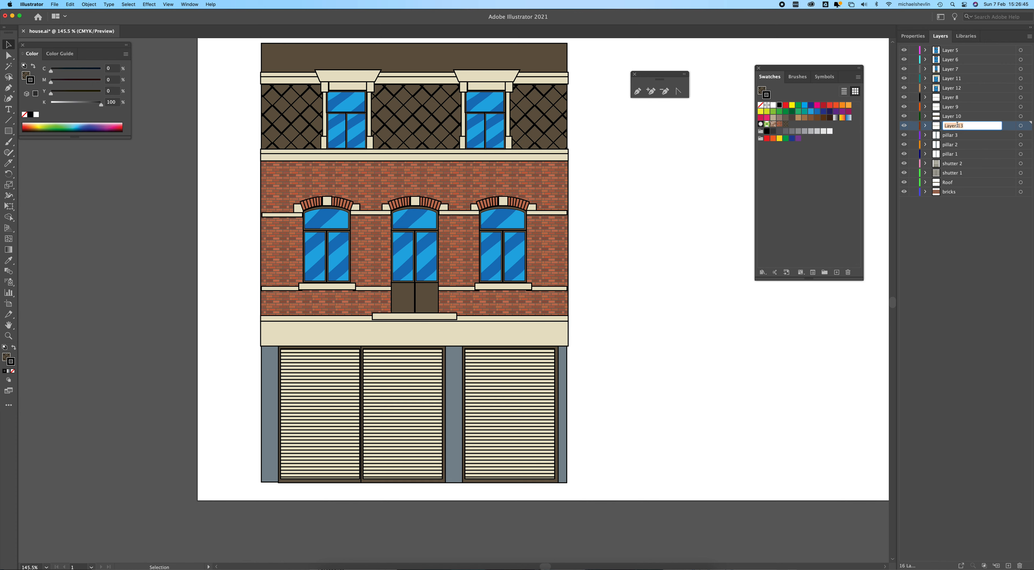
{"action": "type", "text": "slab 1"}
{"action": "key", "text": "Return"}
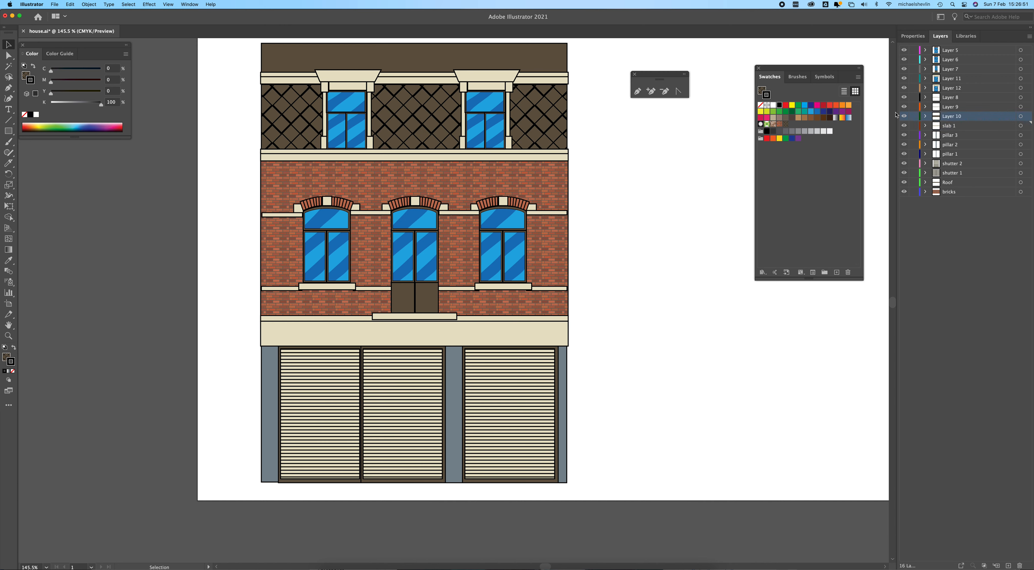
- Identify Layer 10's artwork by toggling its visibility, rename it as roof 2, and rename Layer 9 as slab 2
{"action": "left_click", "coordinate": [904, 117]}
{"action": "left_click", "coordinate": [904, 117]}
{"action": "double_click", "coordinate": [957, 116]}
{"action": "type", "text": "r"}
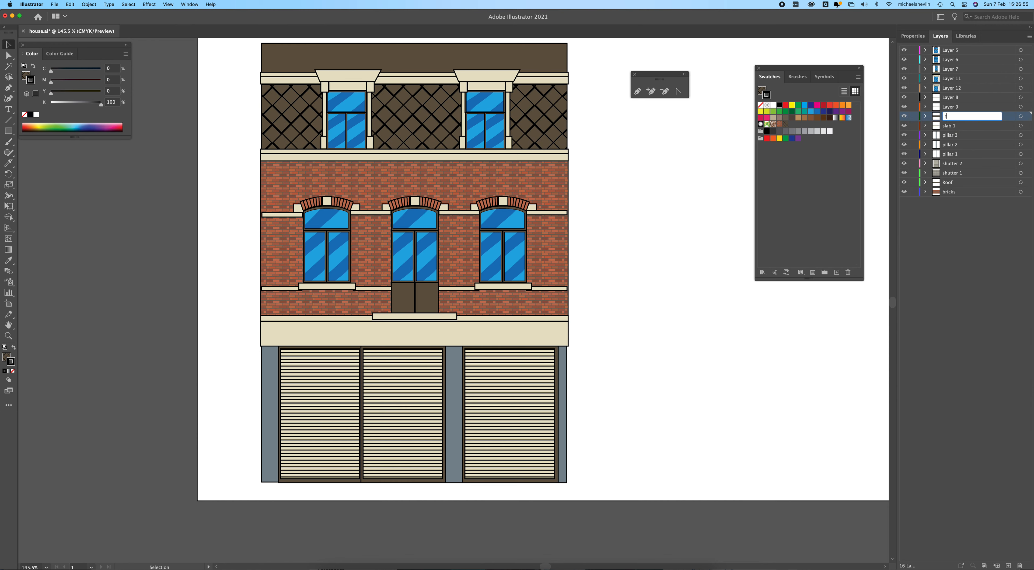
{"action": "type", "text": "oof 2"}
{"action": "key", "text": "Return"}
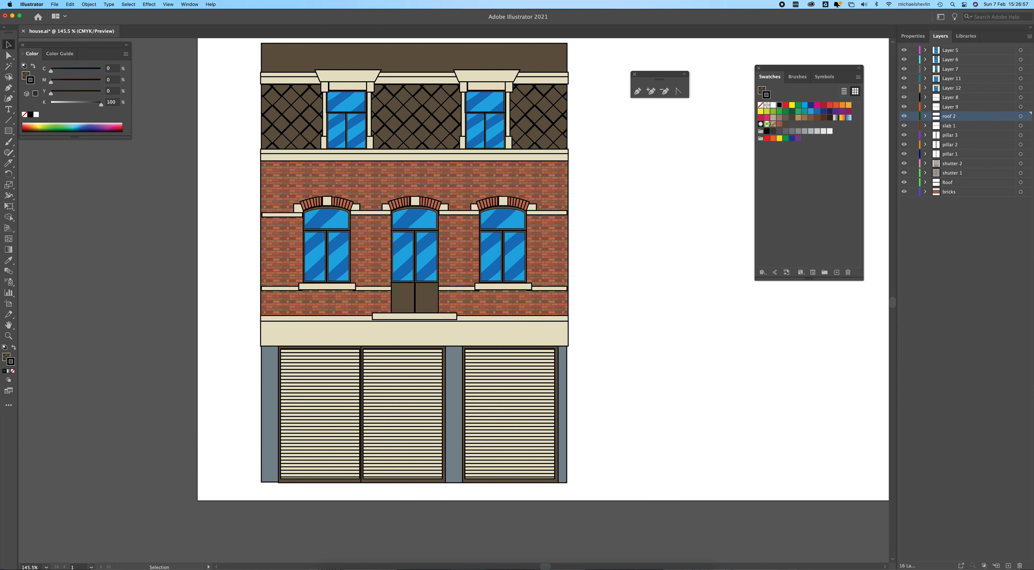
{"action": "double_click", "coordinate": [955, 106]}
{"action": "type", "text": "slab 2"}
{"action": "key", "text": "Return"}
- Rename Layer 8 as slab 3 and Layer 12 as window 1
{"action": "double_click", "coordinate": [955, 97]}
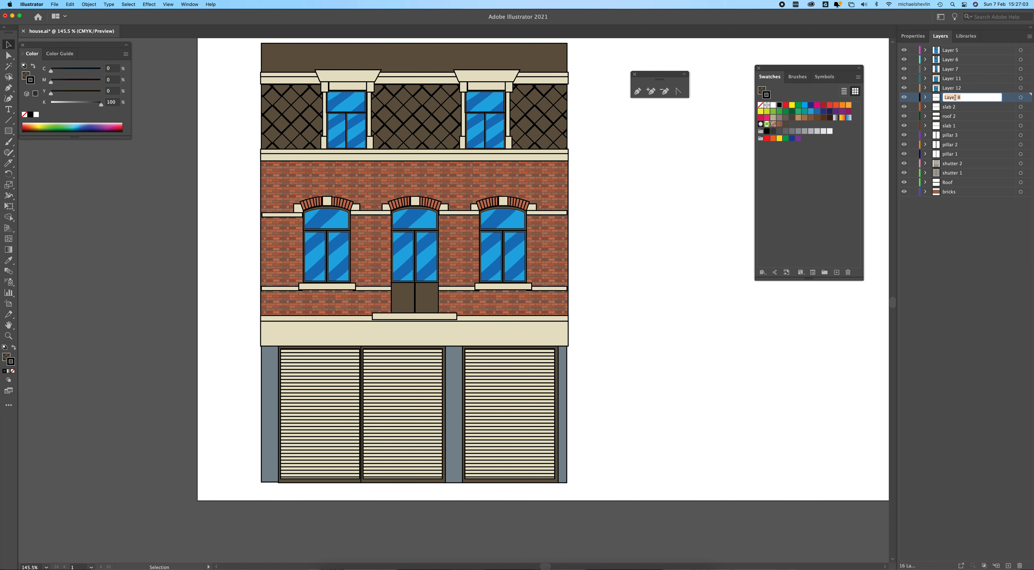
{"action": "type", "text": "slab 3"}
{"action": "key", "text": "Return"}
{"action": "double_click", "coordinate": [955, 87]}
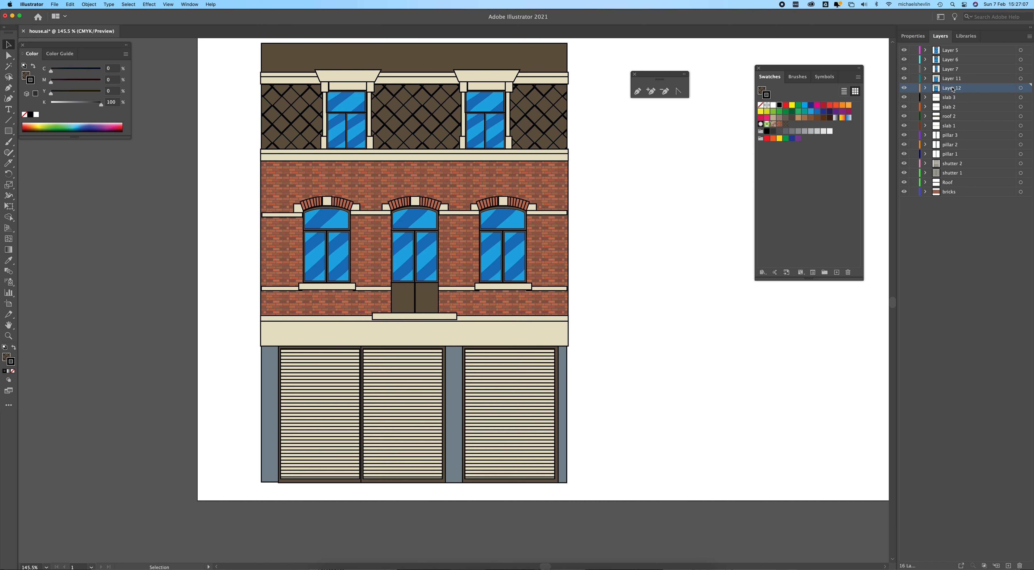
{"action": "type", "text": "window 1"}
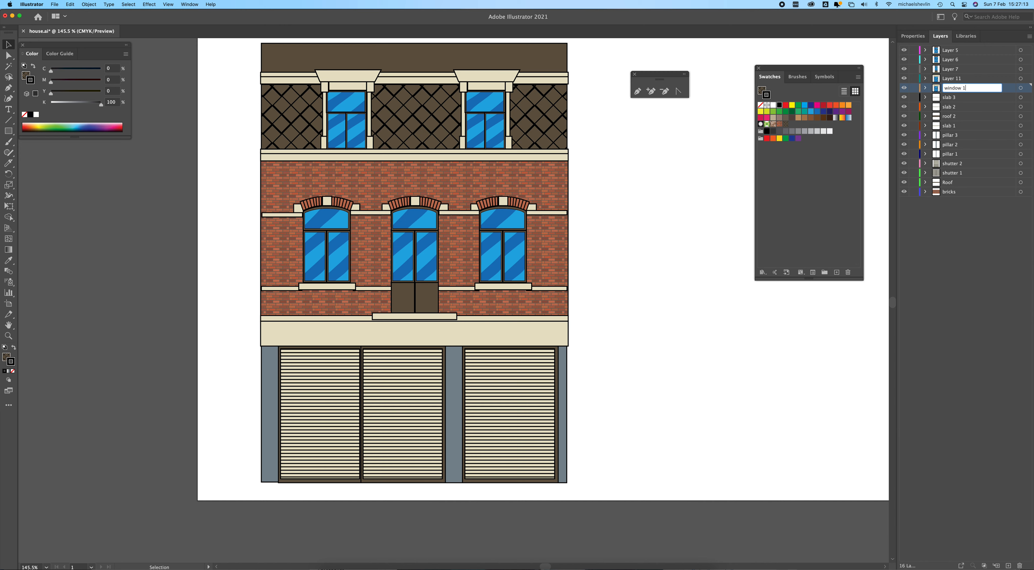
{"action": "key", "text": "Return"}
{"action": "double_click", "coordinate": [957, 80]}
{"action": "type", "text": "window 2"}
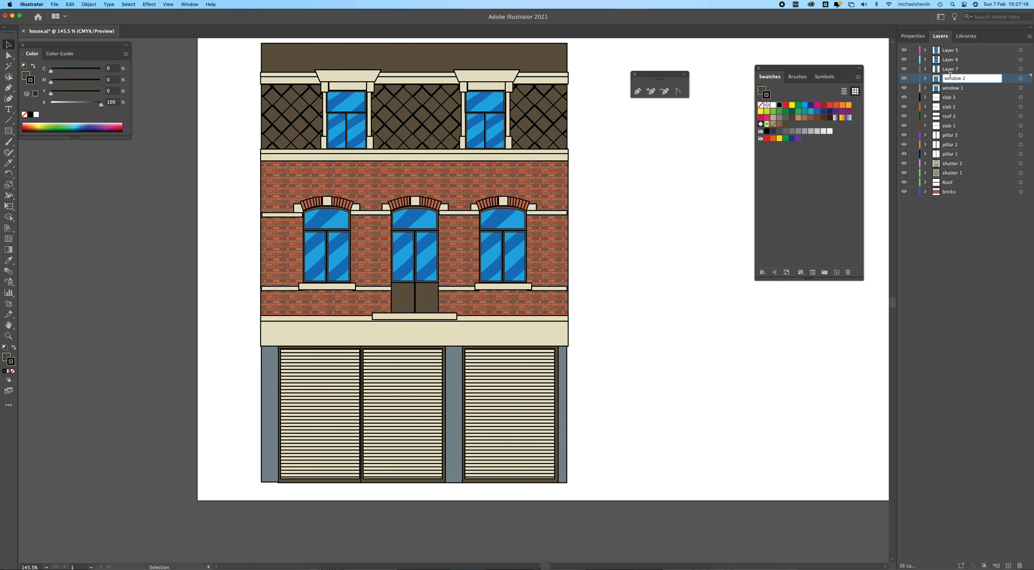
{"action": "key", "text": "Return"}
{"action": "double_click", "coordinate": [951, 71]}
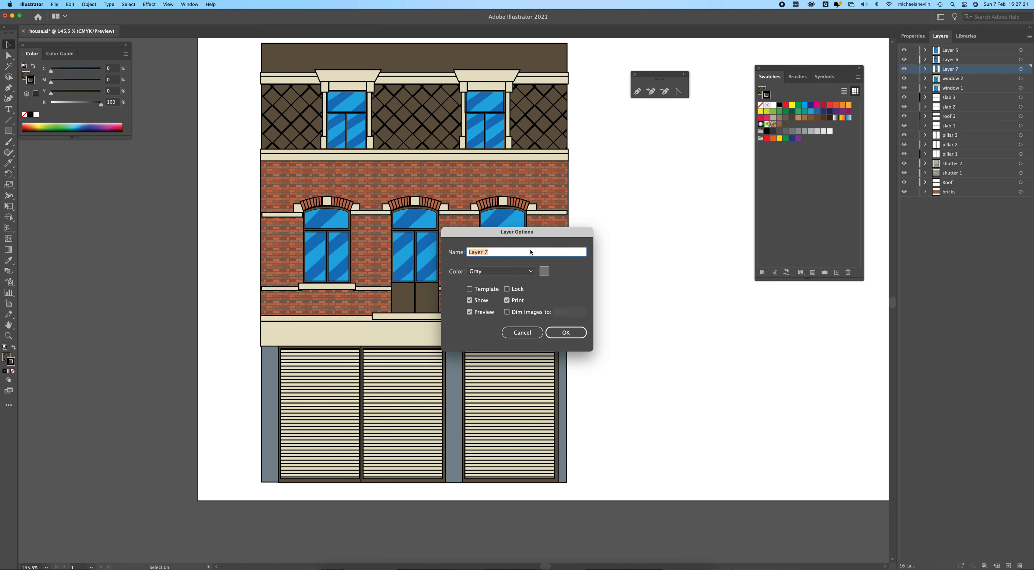
{"action": "left_click", "coordinate": [529, 333]}
{"action": "left_click", "coordinate": [954, 80]}
{"action": "double_click", "coordinate": [954, 78]}
{"action": "key", "text": "BackSpace"}
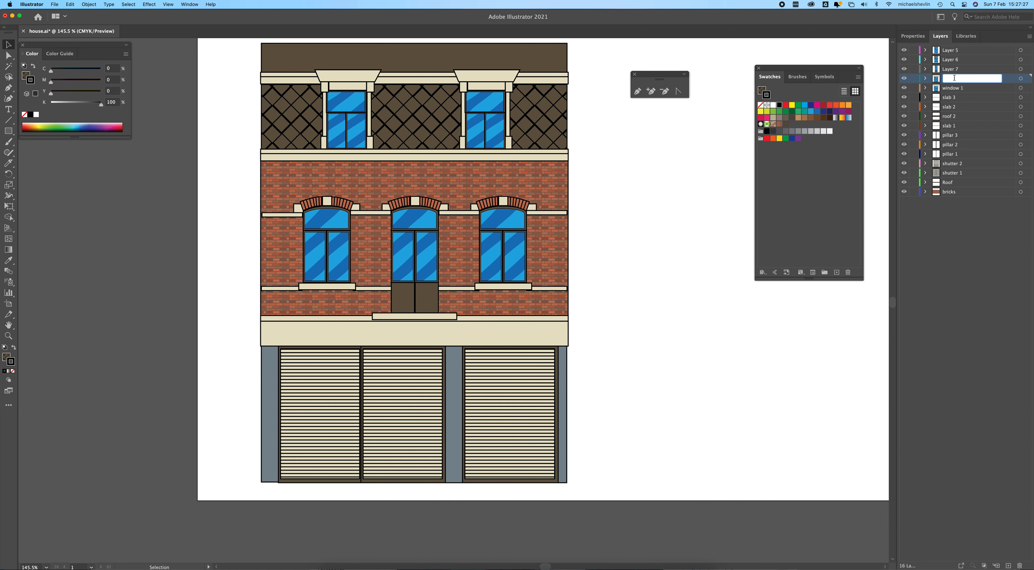
{"action": "key", "text": "Return"}
- Copy the window 1 layer's name and reuse it to rename Layer 11 as window 2
{"action": "double_click", "coordinate": [955, 87]}
{"action": "key", "text": "super+c"}
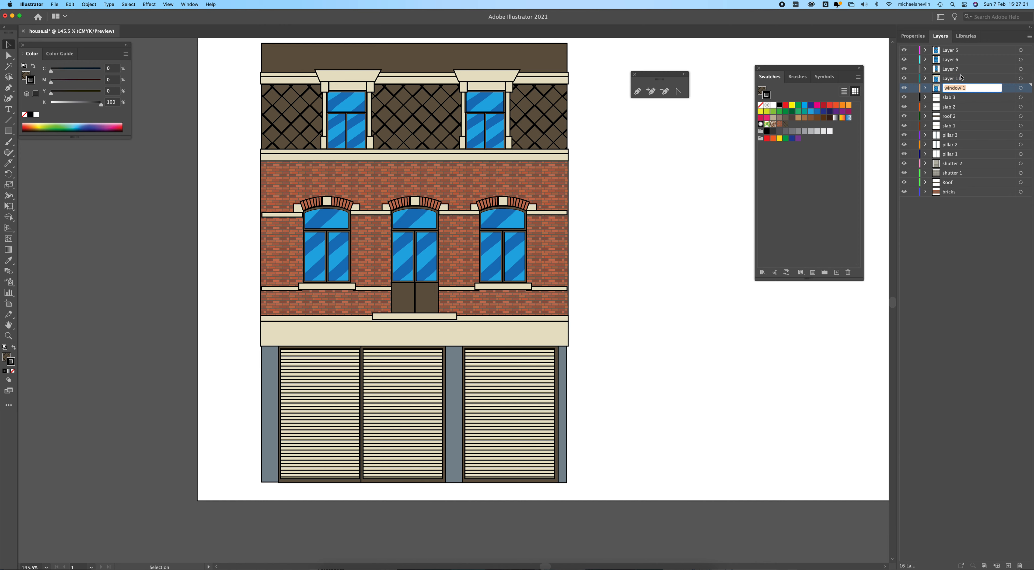
{"action": "double_click", "coordinate": [958, 79]}
{"action": "key", "text": "super+v"}
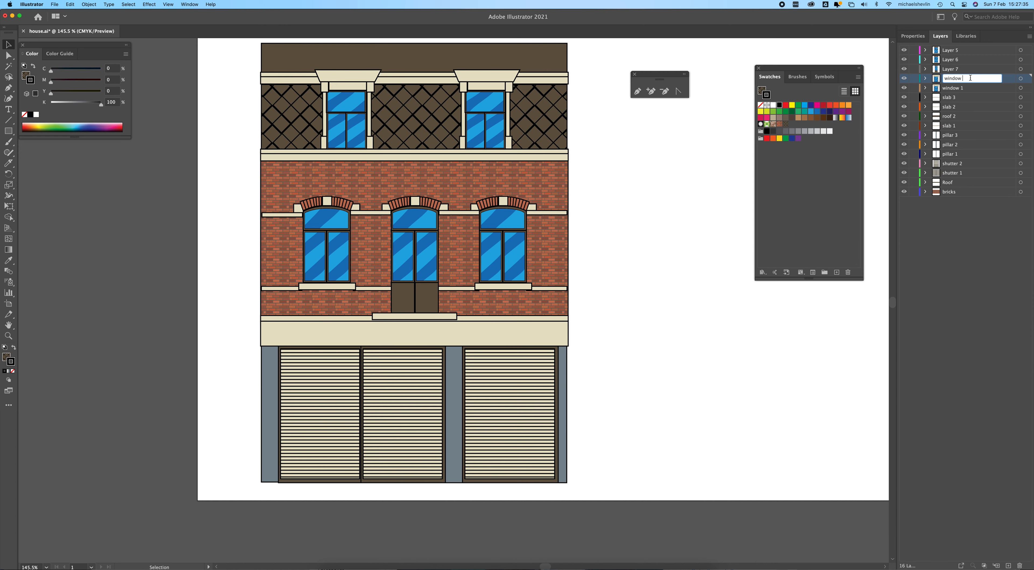
{"action": "type", "text": "2"}
{"action": "key", "text": "Return"}
- Rename Layer 7 as window 3 and Layer 6 as window 4
{"action": "double_click", "coordinate": [956, 69]}
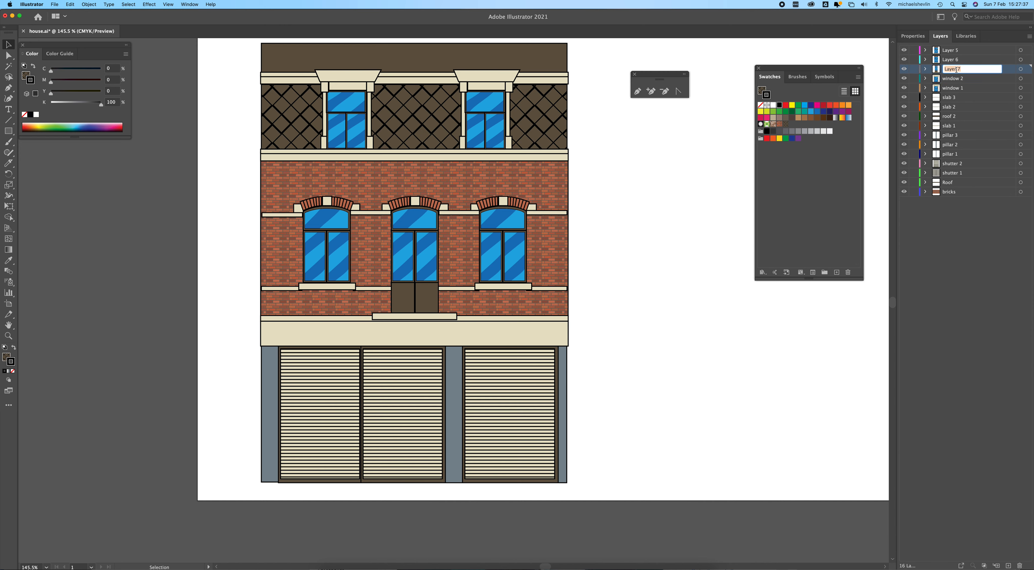
{"action": "type", "text": "window 3"}
{"action": "key", "text": "Return"}
{"action": "double_click", "coordinate": [955, 60]}
{"action": "type", "text": "window 1"}
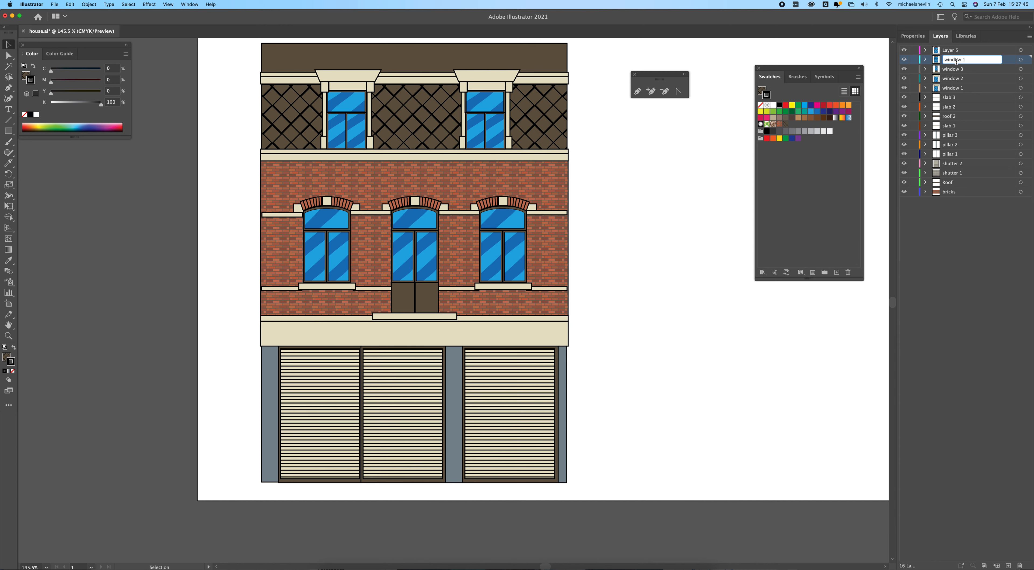
{"action": "key", "text": "Return"}
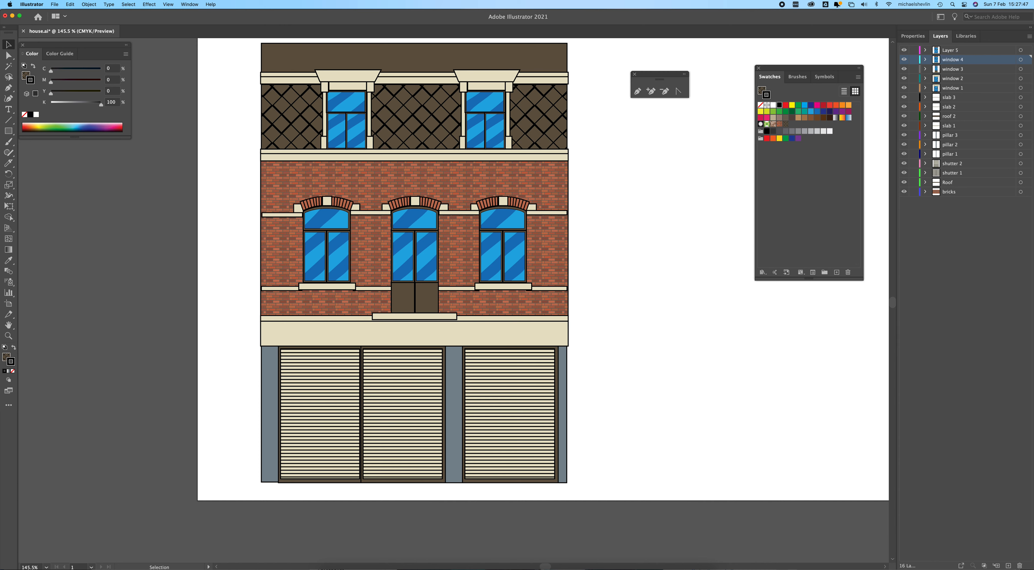
- Rename Layer 5 as window 5 and save the house.ai document
{"action": "double_click", "coordinate": [952, 50]}
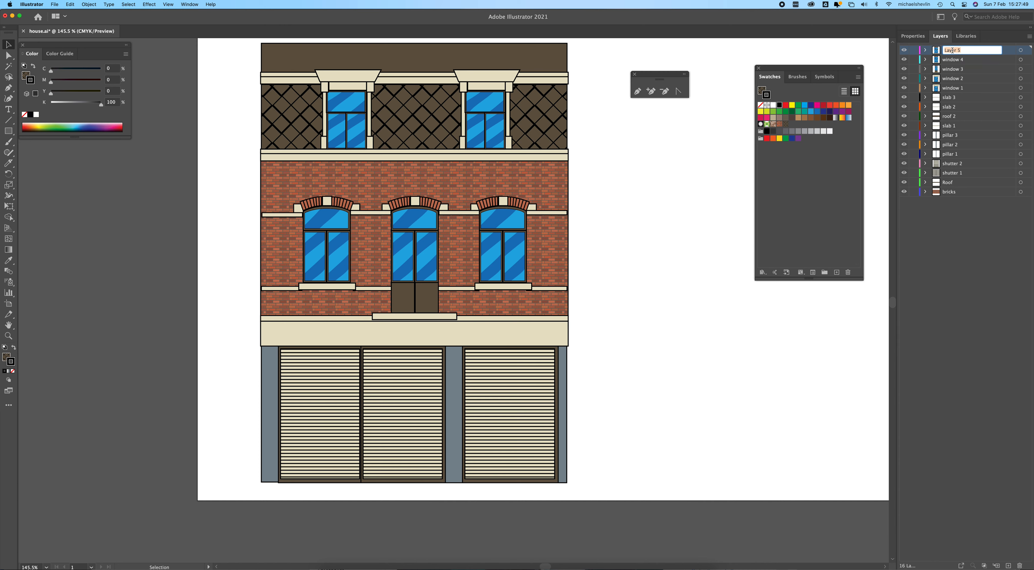
{"action": "type", "text": "window 1"}
{"action": "key", "text": "Return"}
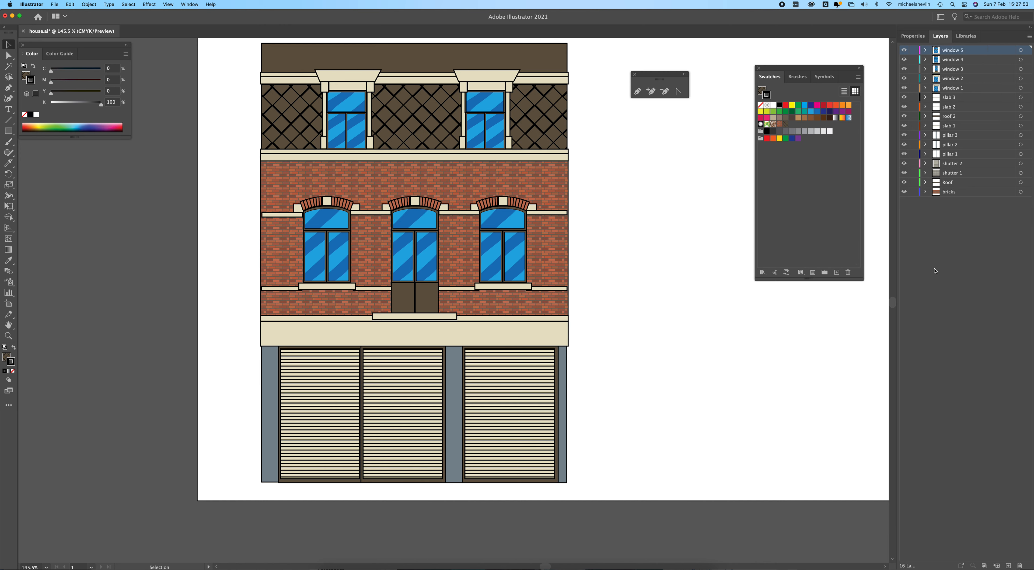
{"action": "key", "text": "super+s"}
{"action": "left_click", "coordinate": [532, 318]}
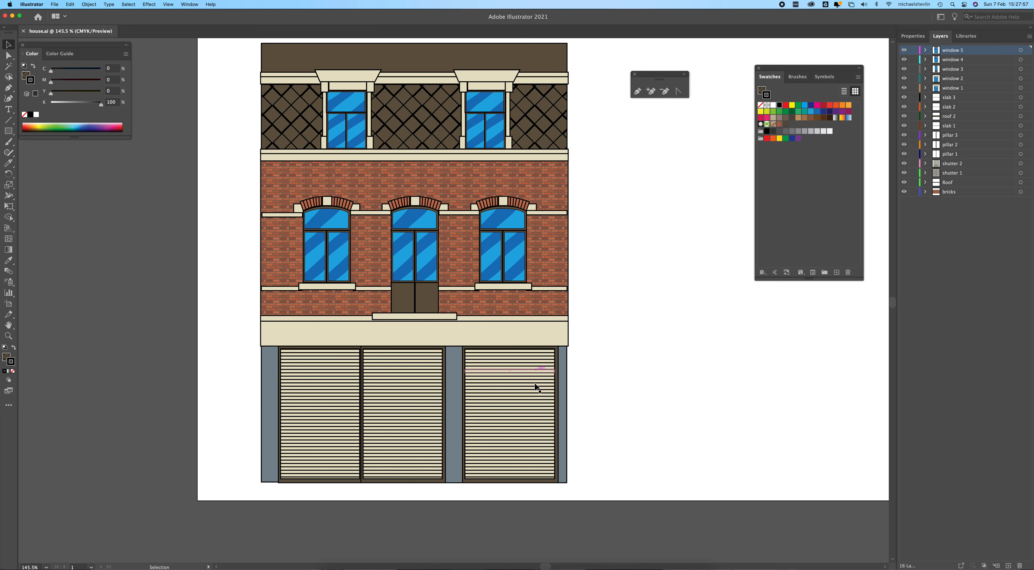
- Switch to After Effects and delete the old house composition and house Layers folder from the project
{"action": "left_click", "coordinate": [658, 557]}
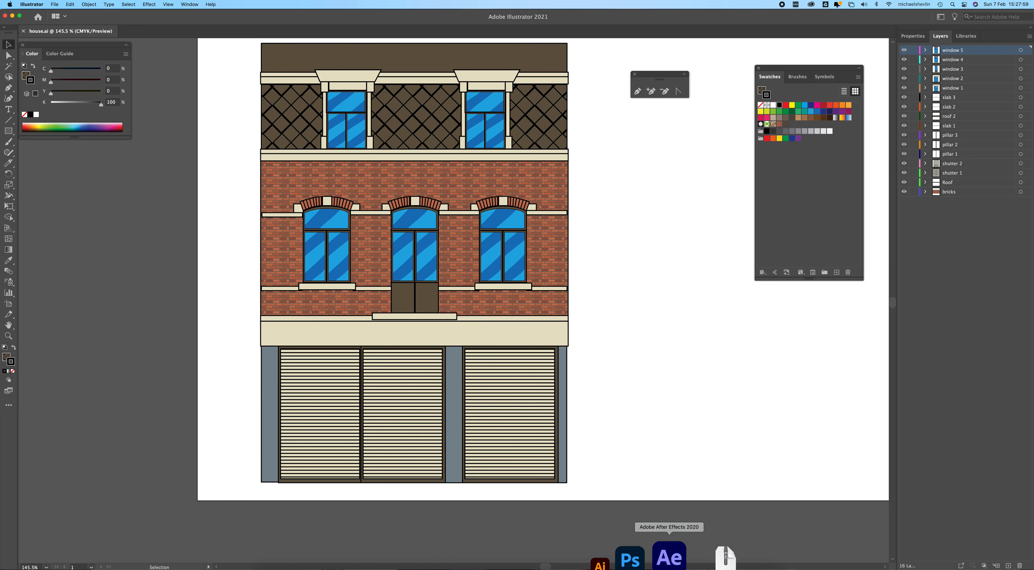
{"action": "left_click", "coordinate": [28, 97]}
{"action": "left_click", "coordinate": [27, 103]}
{"action": "left_click", "coordinate": [27, 98], "text": "shift"}
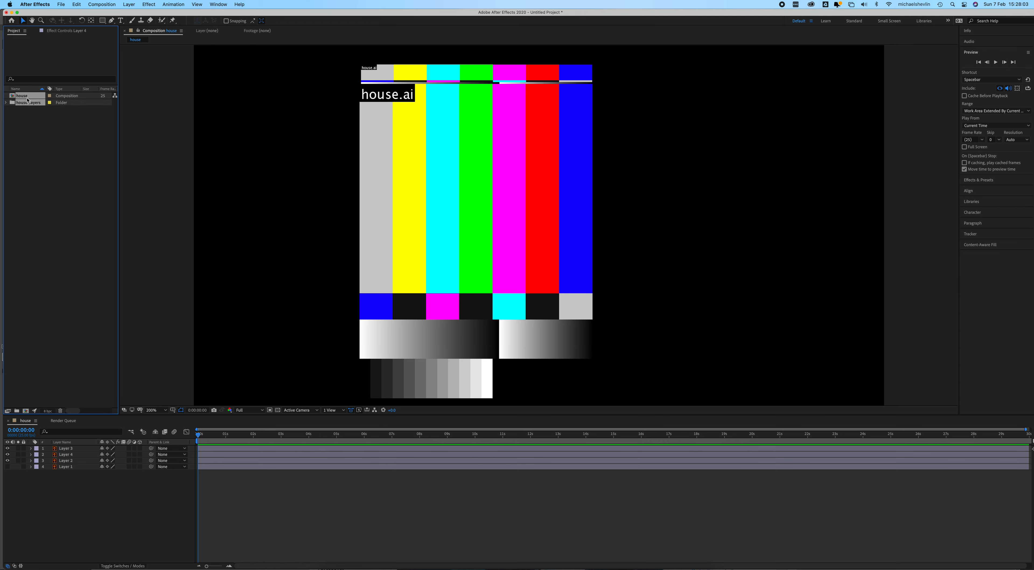
{"action": "left_click", "coordinate": [61, 411]}
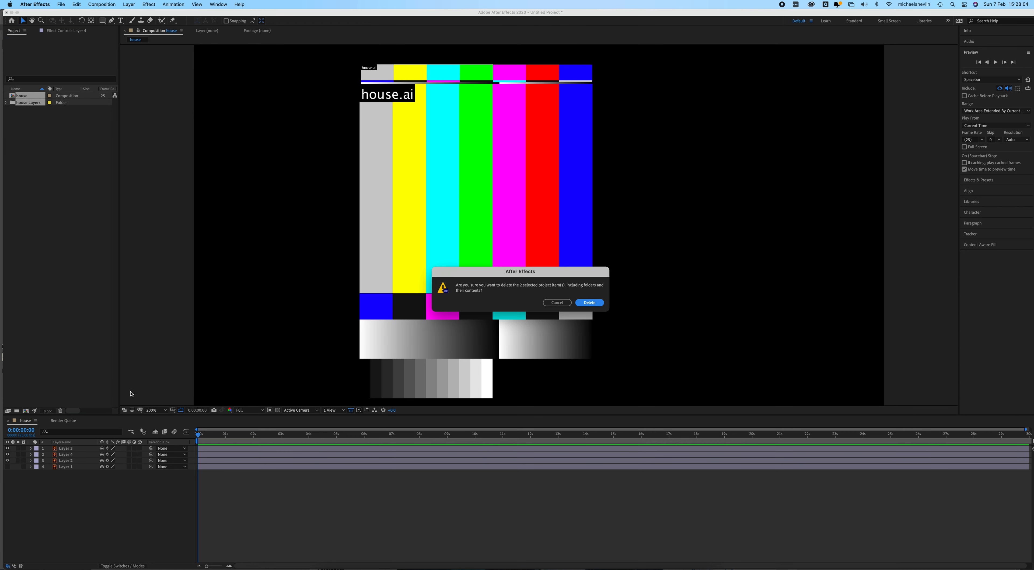
{"action": "left_click", "coordinate": [585, 304]}
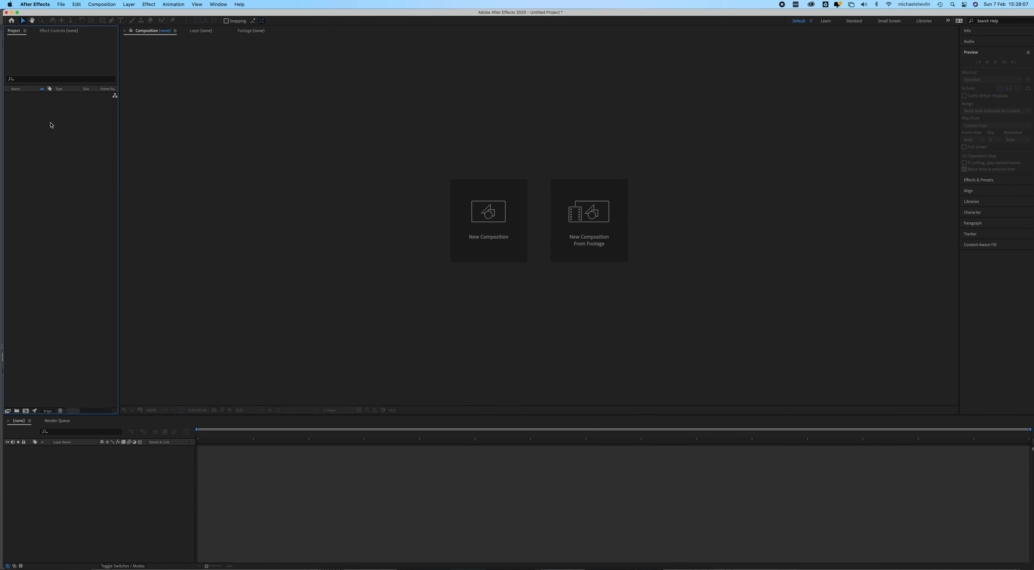
- Import house.ai from the Desktop as Composition - Retain Layer Sizes and open the resulting house composition
{"action": "key", "text": "super+i"}
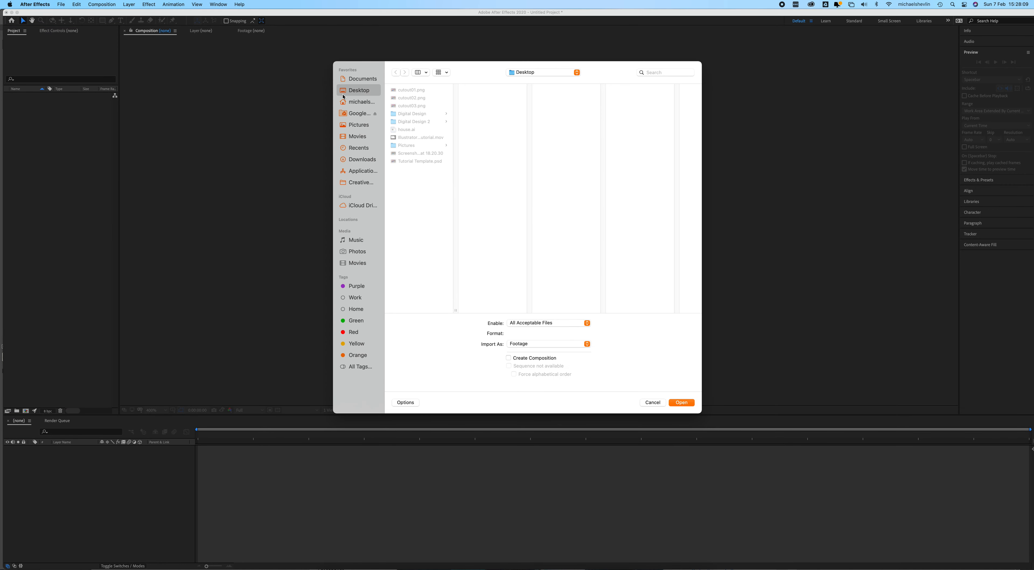
{"action": "left_click", "coordinate": [415, 130]}
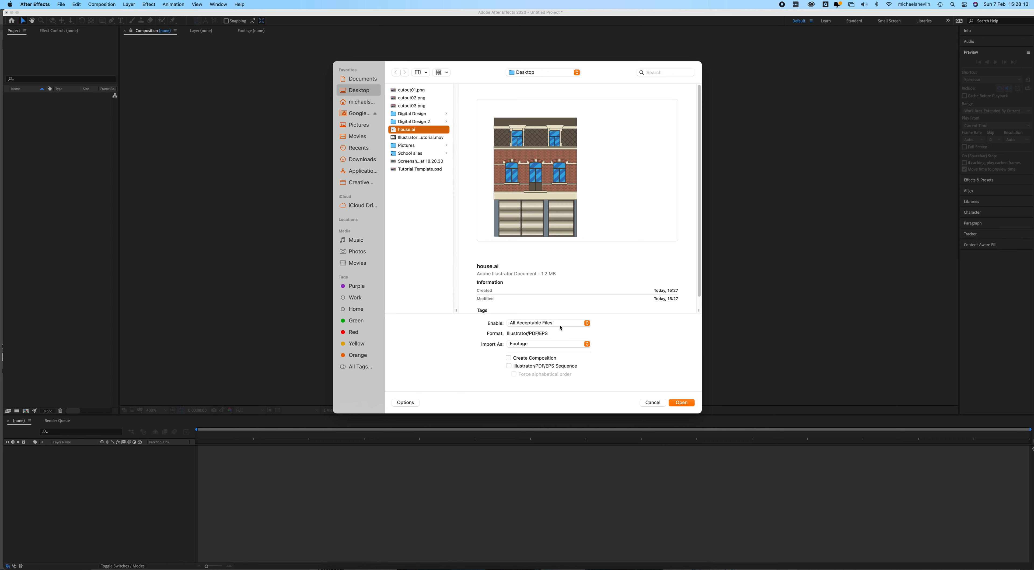
{"action": "left_click", "coordinate": [544, 345]}
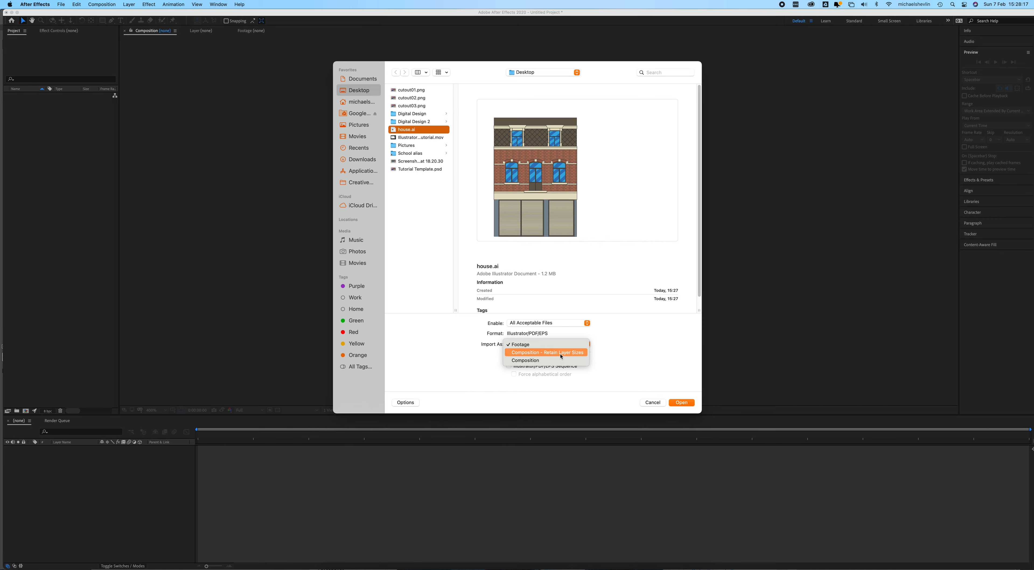
{"action": "left_click", "coordinate": [560, 352]}
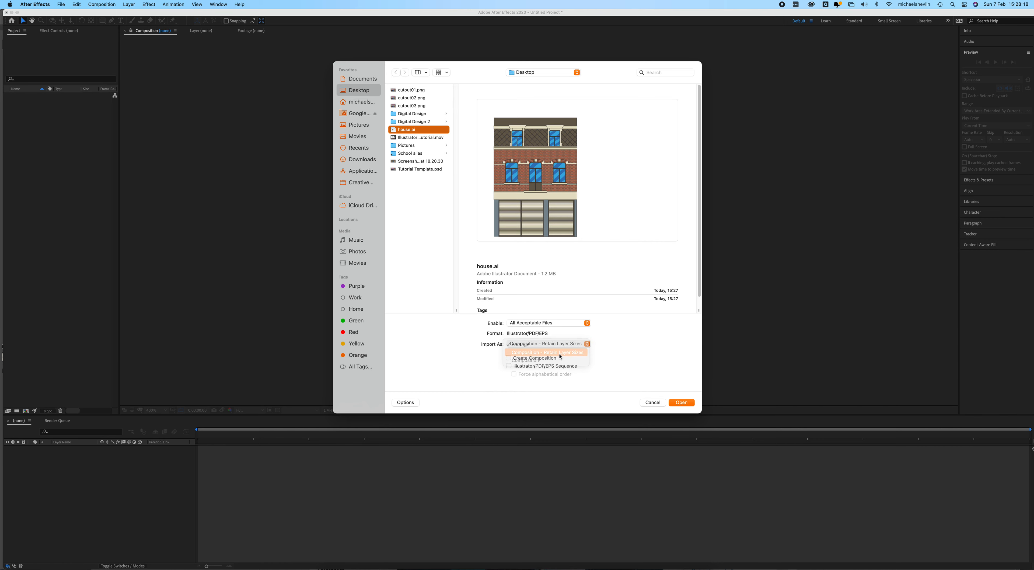
{"action": "left_click", "coordinate": [682, 403]}
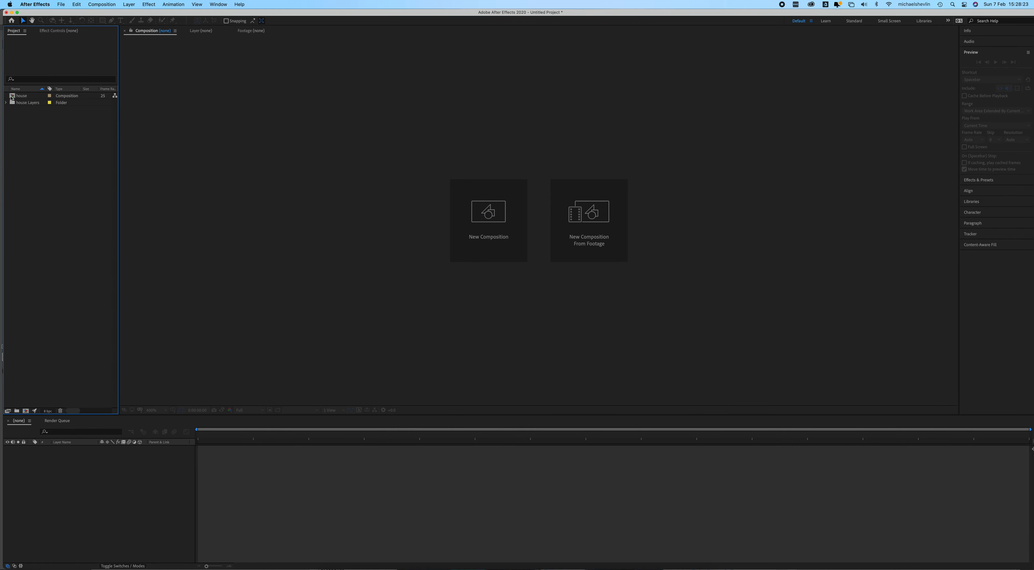
{"action": "double_click", "coordinate": [11, 96]}
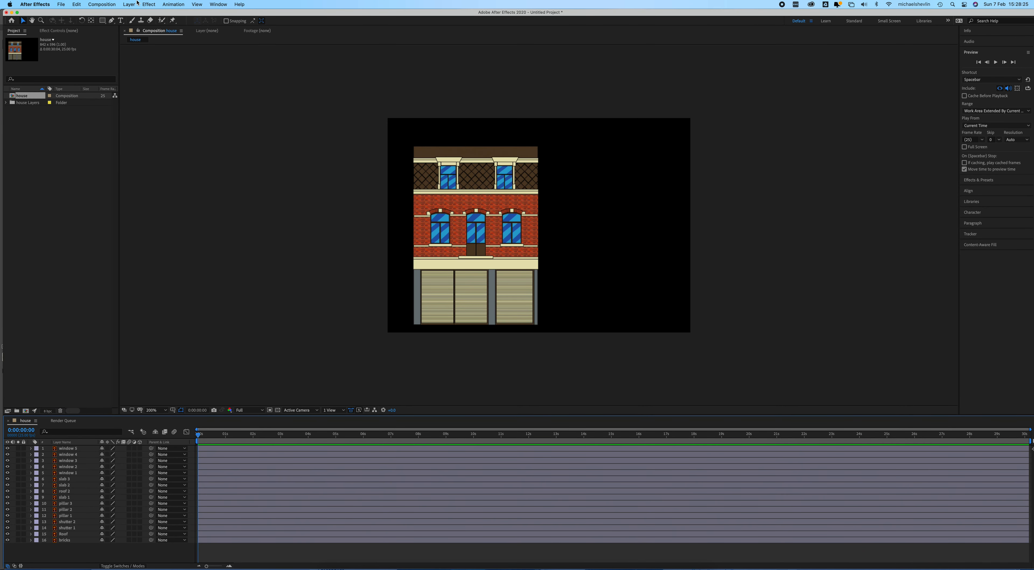
- Change the house composition's settings to the HDTV 1080 25 preset
{"action": "left_click", "coordinate": [108, 4]}
{"action": "left_click", "coordinate": [106, 24]}
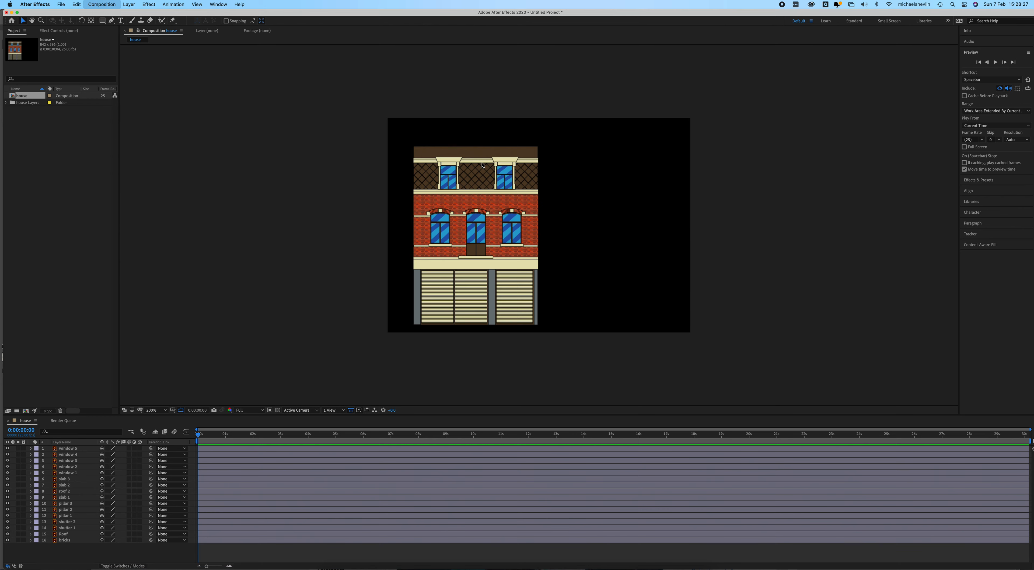
{"action": "left_click", "coordinate": [514, 237]}
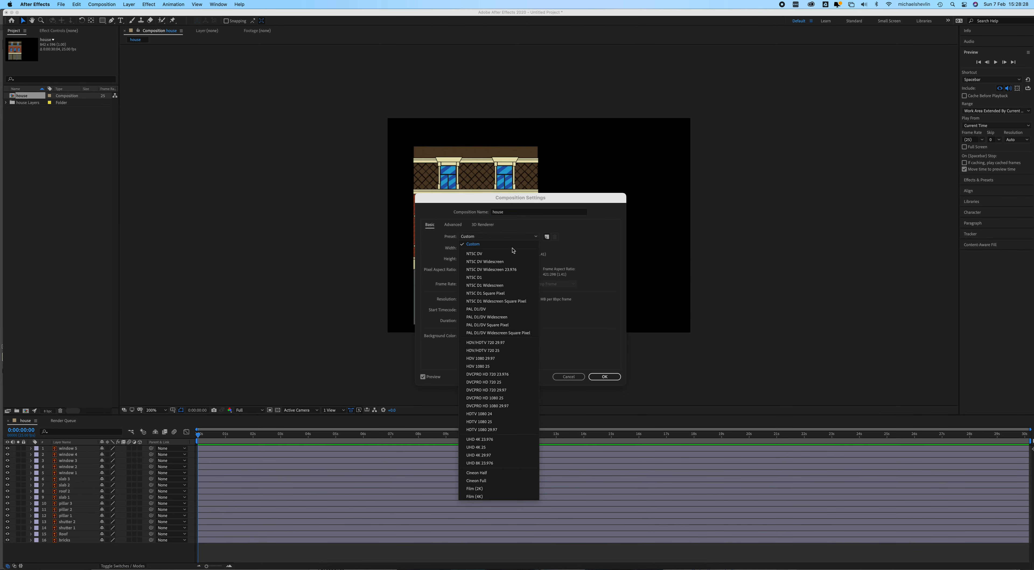
{"action": "left_click", "coordinate": [514, 422]}
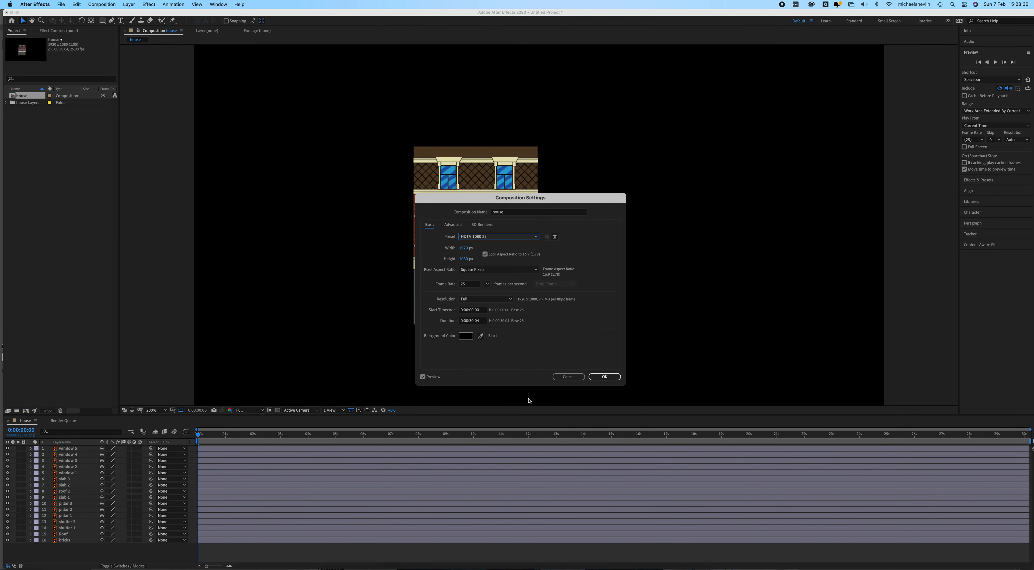
{"action": "left_click", "coordinate": [606, 377]}
- Enlarge the timeline area, leave all layers deselected and zoom the composition view out to 100%
{"action": "left_click", "coordinate": [81, 449]}
{"action": "left_click", "coordinate": [67, 540], "text": "shift"}
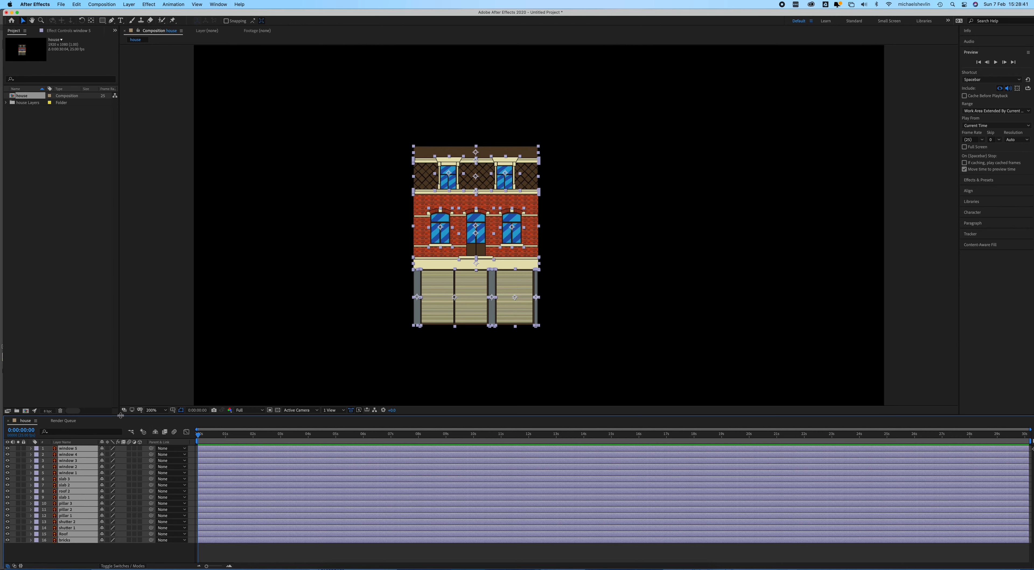
{"action": "left_click_drag", "start_coordinate": [120, 416], "coordinate": [132, 345]}
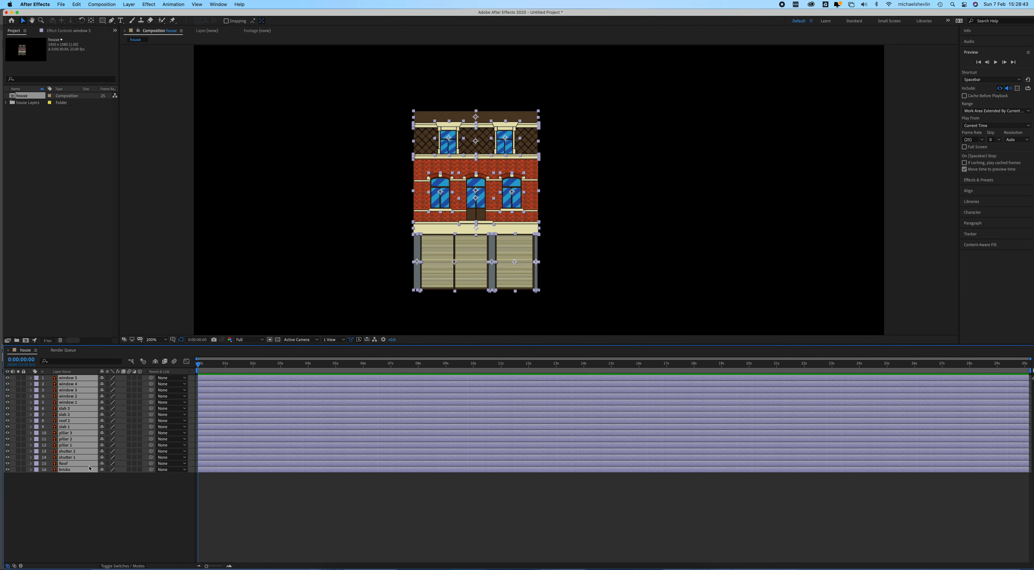
{"action": "left_click", "coordinate": [50, 535]}
{"action": "key", "text": "comma"}
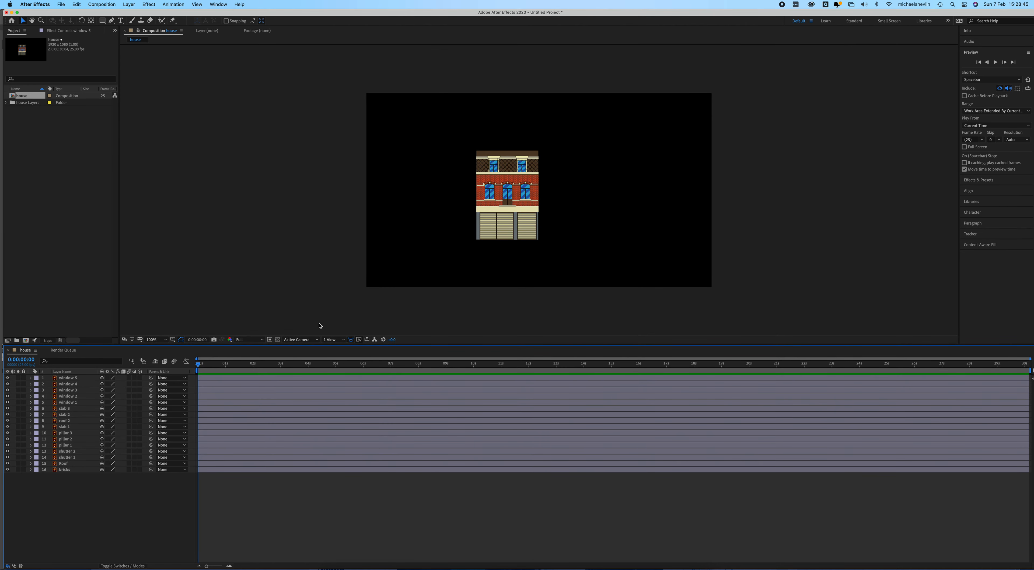
- Parent all layers from window 5 down to Roof to the bricks layer, then select bricks
{"action": "left_click", "coordinate": [70, 379]}
{"action": "left_click", "coordinate": [70, 464], "text": "shift"}
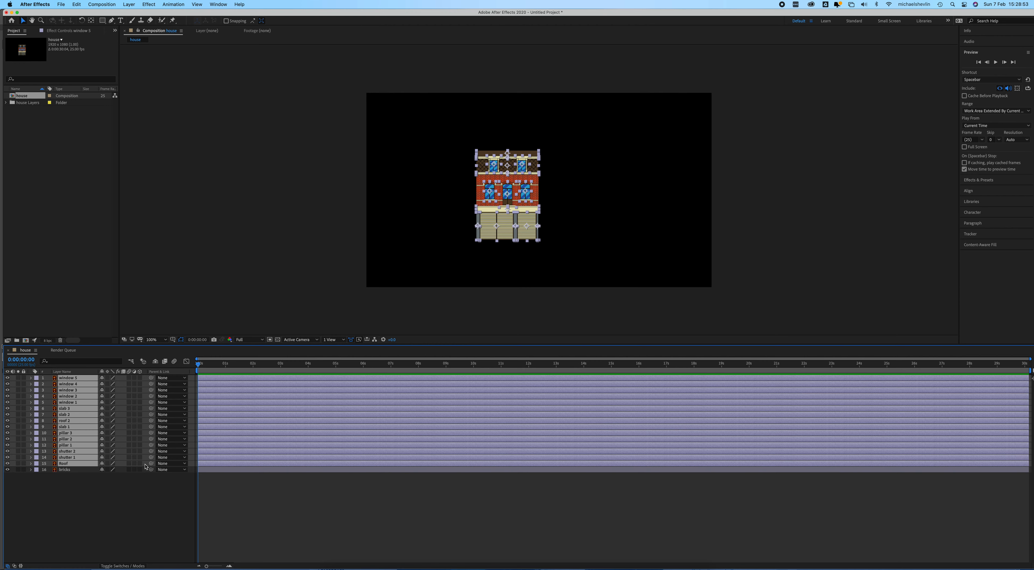
{"action": "left_click_drag", "start_coordinate": [151, 464], "coordinate": [85, 474]}
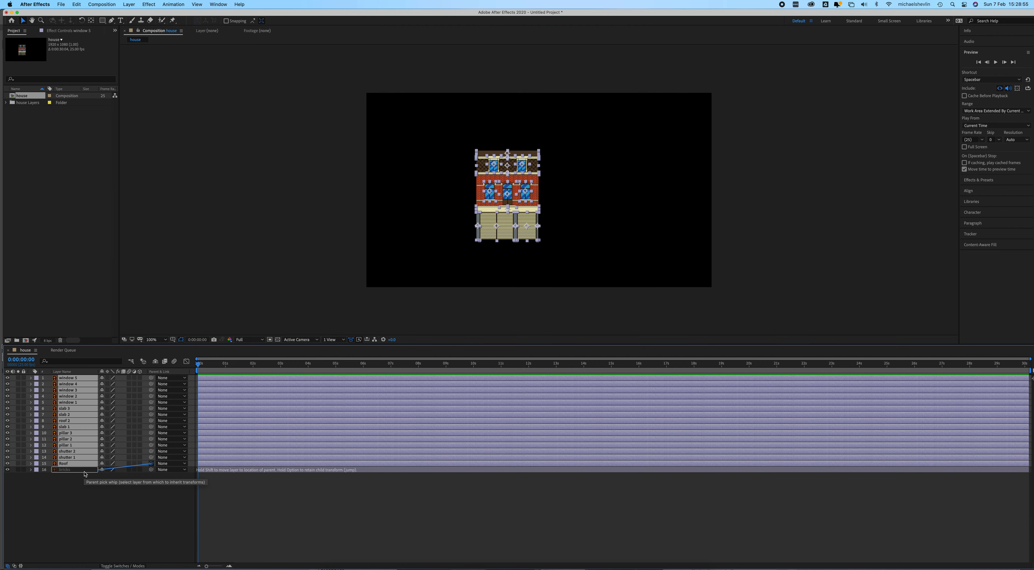
{"action": "left_click", "coordinate": [82, 474]}
{"action": "left_click", "coordinate": [61, 470]}
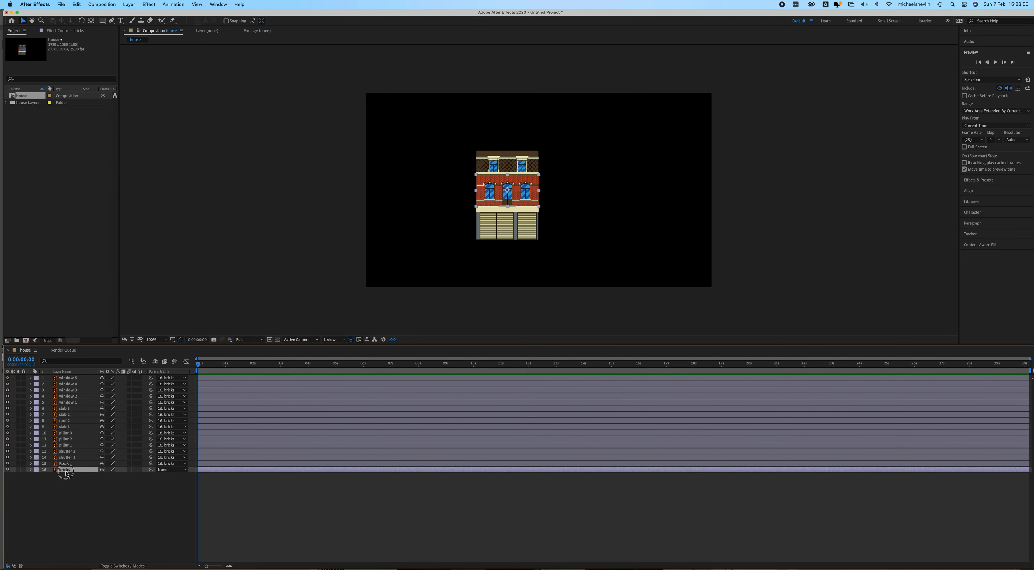
- Try scaling the bricks layer to about 173% with its child layers, then undo the scaling and the parenting
{"action": "left_click", "coordinate": [31, 470]}
{"action": "left_click", "coordinate": [38, 476]}
{"action": "left_click_drag", "start_coordinate": [107, 495], "coordinate": [132, 492]}
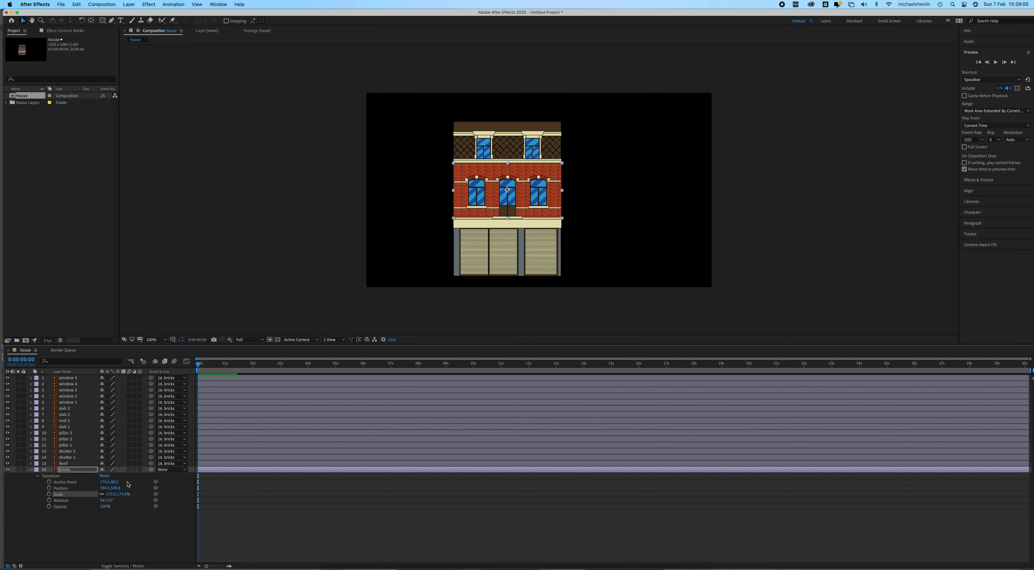
{"action": "left_click", "coordinate": [105, 475]}
{"action": "key", "text": "super+z"}
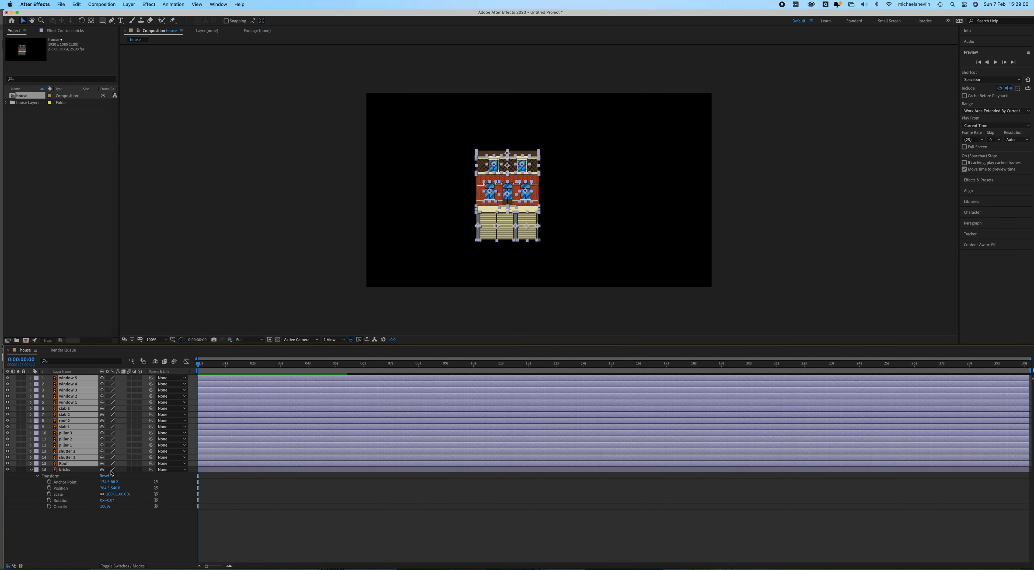
- Try scaling all the selected, unparented layers together from a corner handle in the composition view, then undo it
{"action": "left_click", "coordinate": [118, 535]}
{"action": "left_click", "coordinate": [71, 470]}
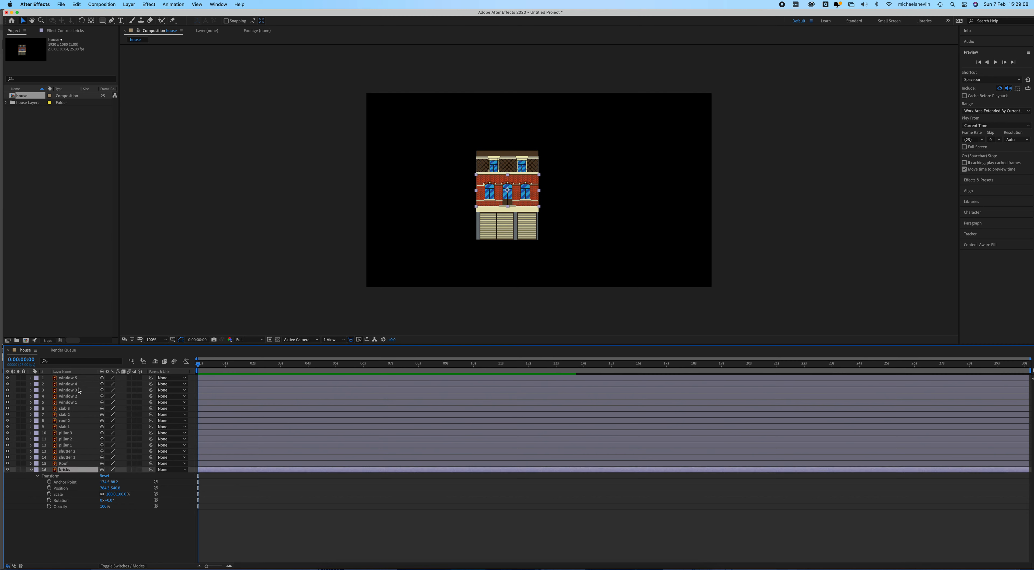
{"action": "left_click", "coordinate": [78, 379], "text": "shift"}
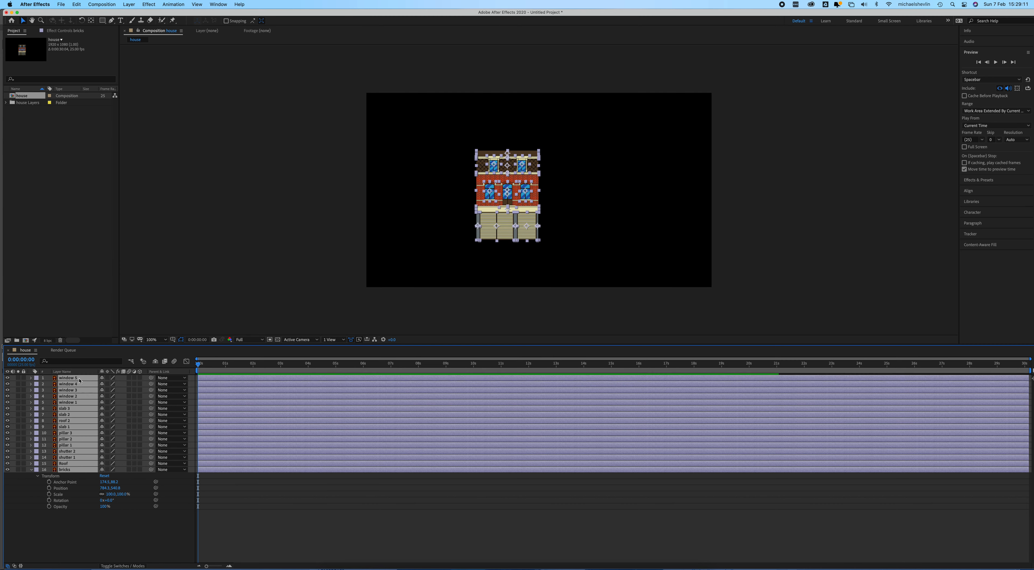
{"action": "left_click_drag", "start_coordinate": [539, 152], "coordinate": [549, 143]}
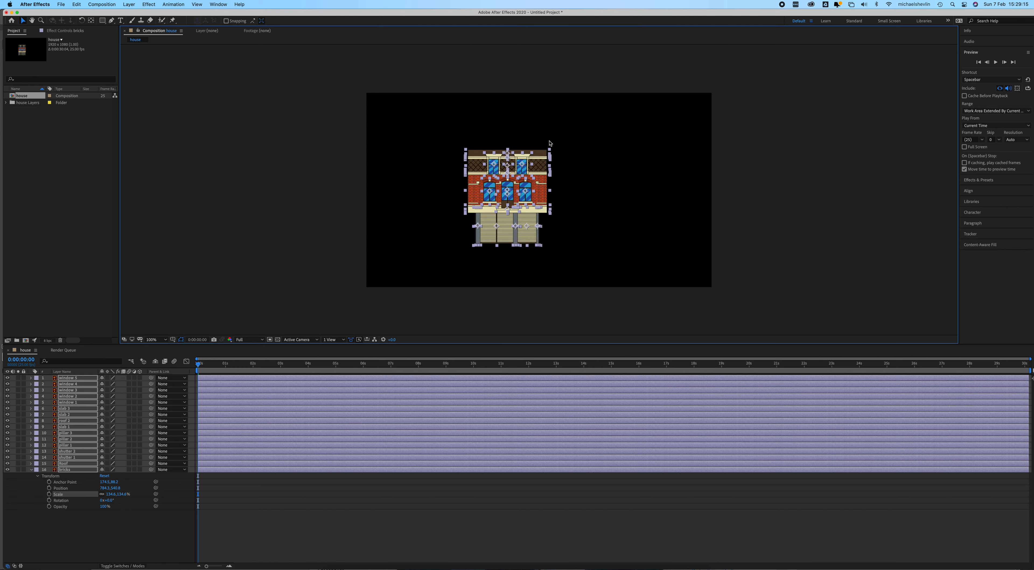
{"action": "key", "text": "super+z"}
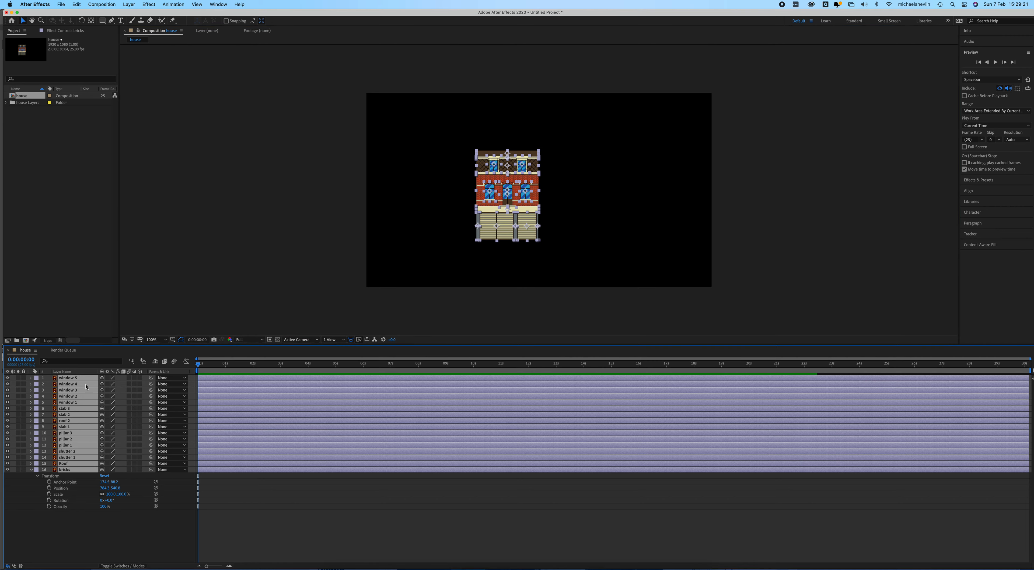
- Link every layer from window 5 through Roof to bricks as their parent, leaving only bricks selected
{"action": "left_click", "coordinate": [75, 378]}
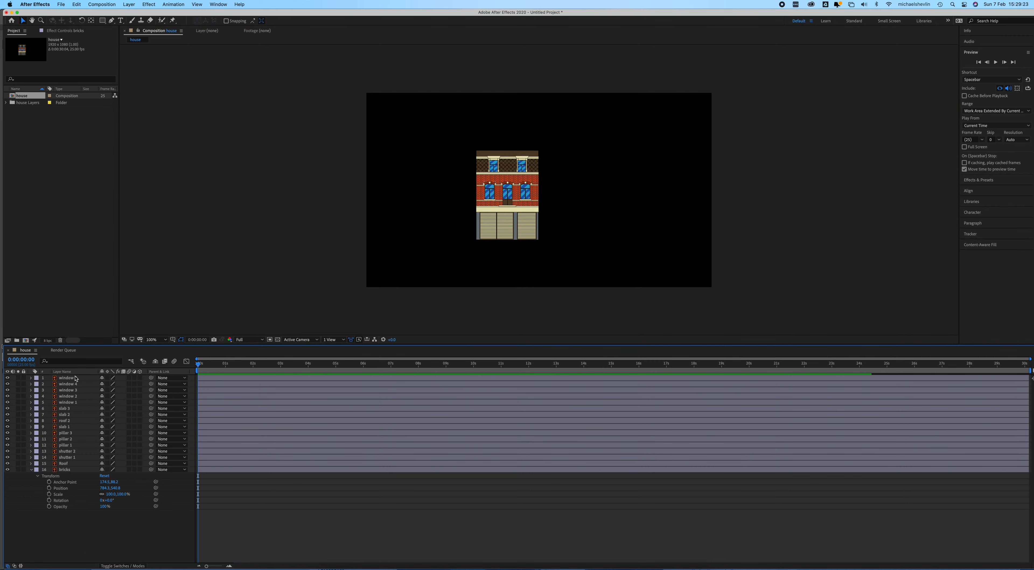
{"action": "left_click", "coordinate": [72, 469], "text": "shift"}
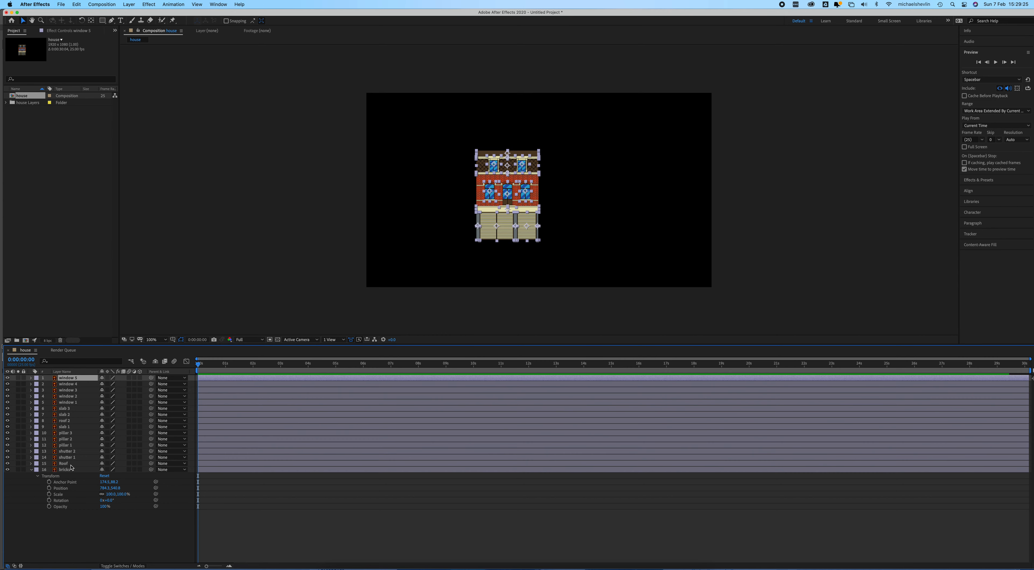
{"action": "left_click_drag", "start_coordinate": [151, 464], "coordinate": [72, 472]}
{"action": "left_click", "coordinate": [69, 470]}
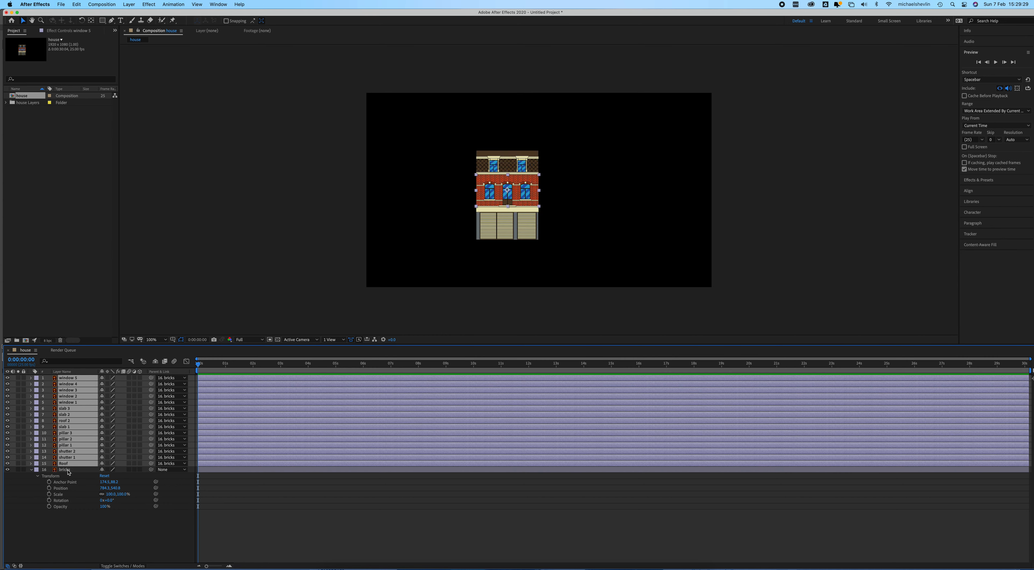
- Scale the bricks layer to 151% and move the house horizontally to about the centre of the frame
{"action": "left_click_drag", "start_coordinate": [106, 496], "coordinate": [123, 490]}
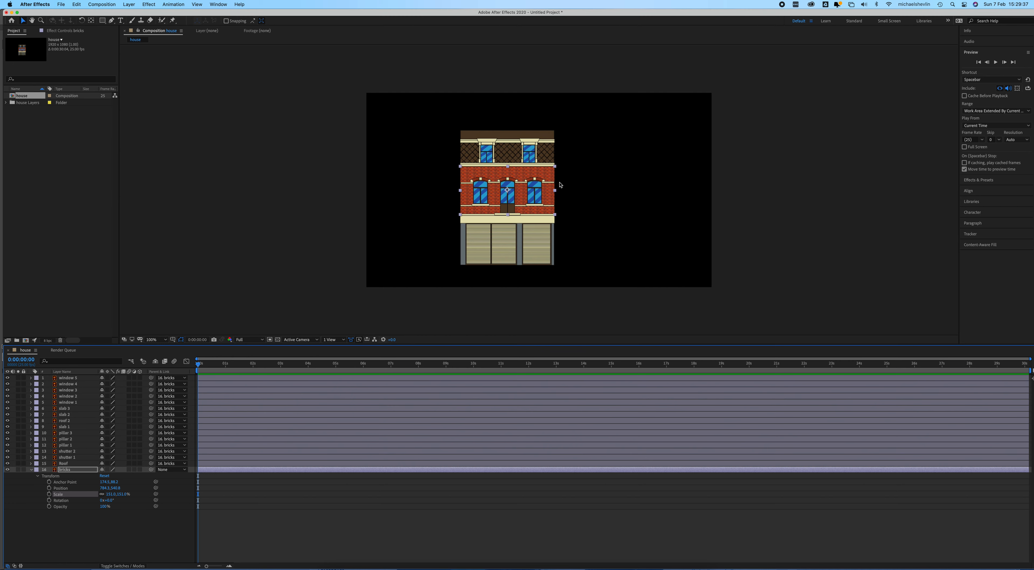
{"action": "left_click_drag", "start_coordinate": [531, 175], "coordinate": [564, 178]}
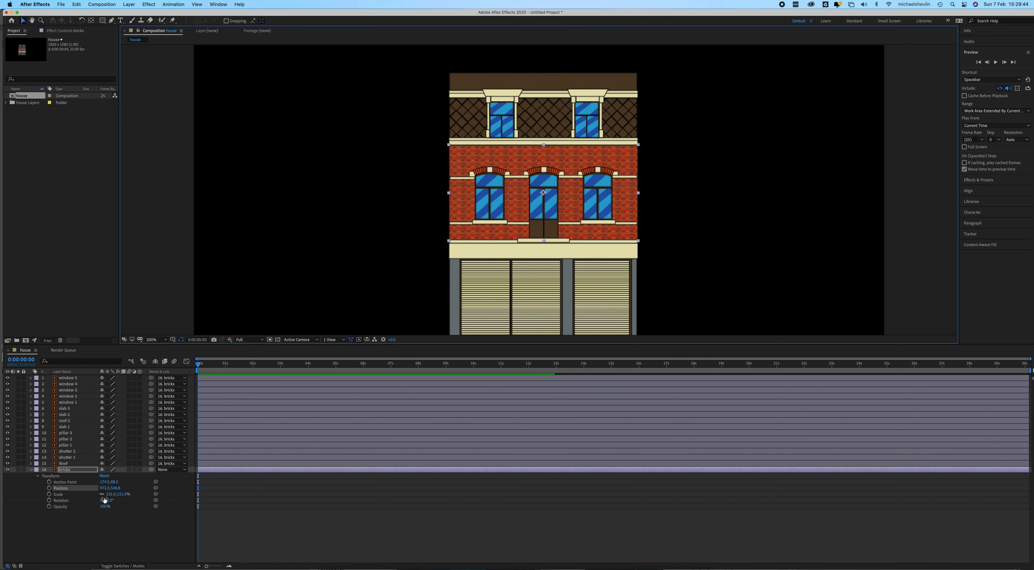
{"action": "left_click", "coordinate": [32, 474]}
{"action": "left_click", "coordinate": [31, 470]}
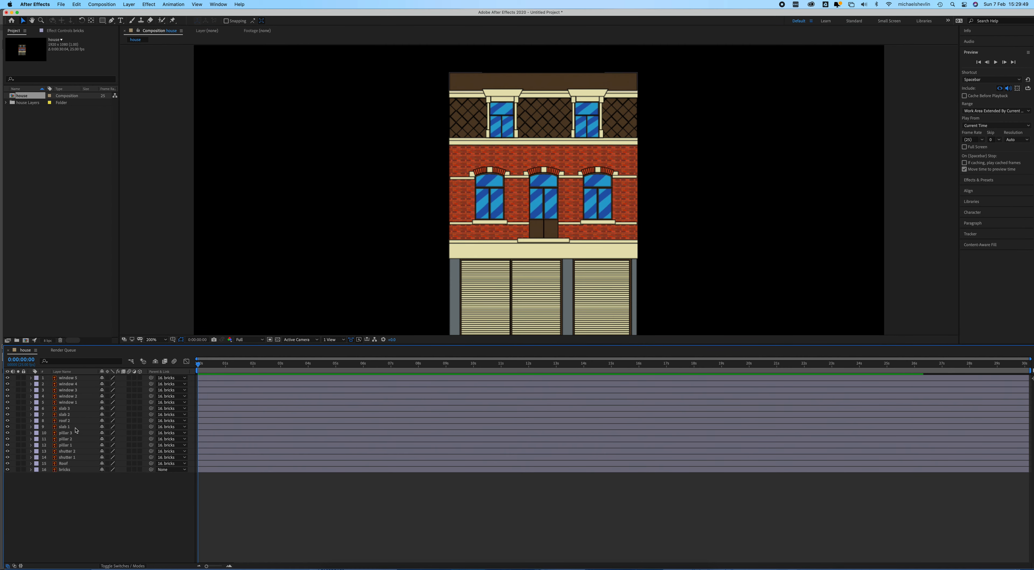
- Hide every layer except bricks and reveal the bricks layer's transform properties
{"action": "left_click_drag", "start_coordinate": [7, 463], "coordinate": [8, 377]}
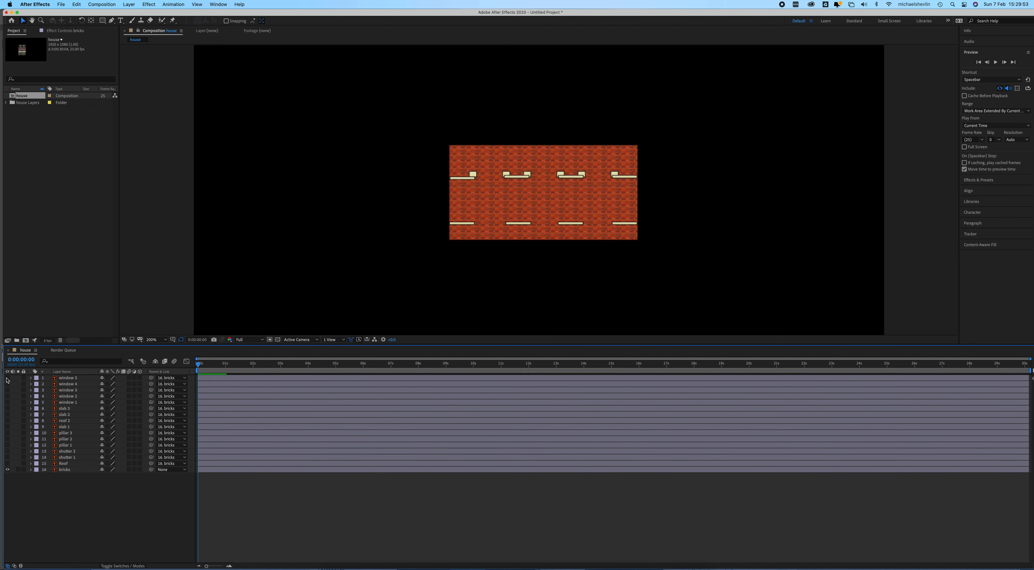
{"action": "left_click", "coordinate": [66, 469]}
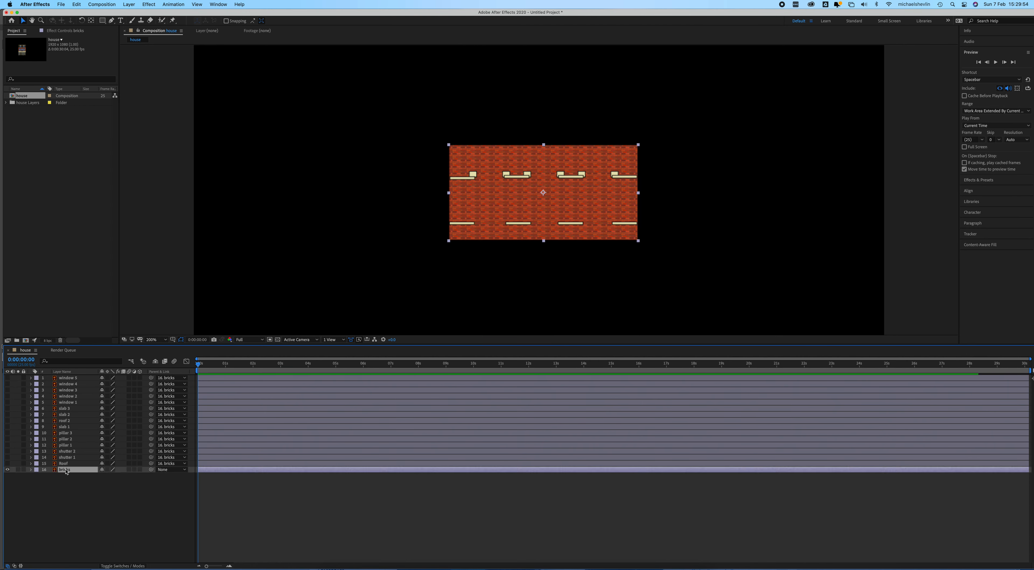
{"action": "left_click", "coordinate": [31, 469]}
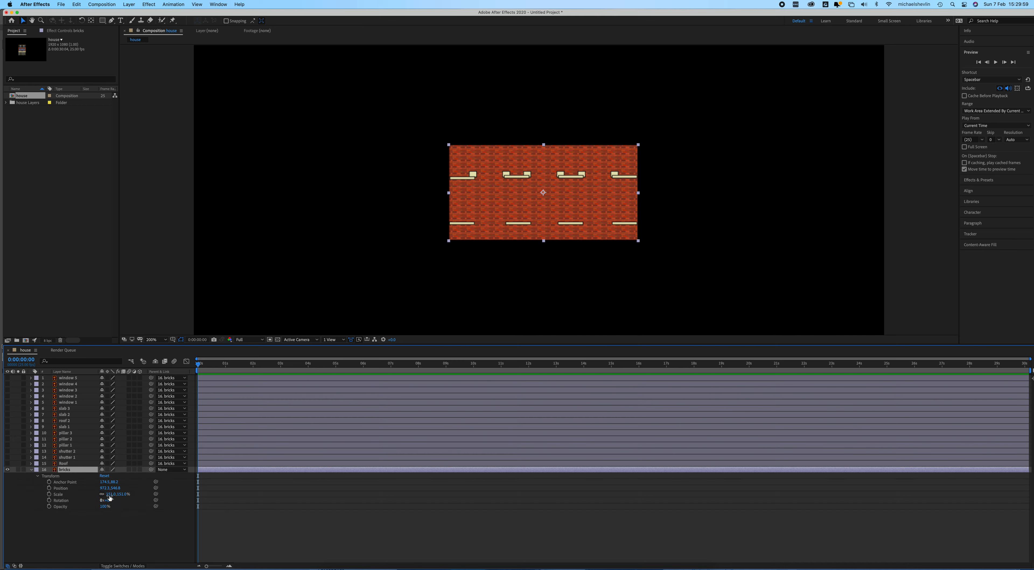
- Keyframe the bricks layer's Scale at 151% at 0:00:01:00, then set it to 0% at 0:00:00:18
{"action": "left_click_drag", "start_coordinate": [217, 364], "coordinate": [226, 365]}
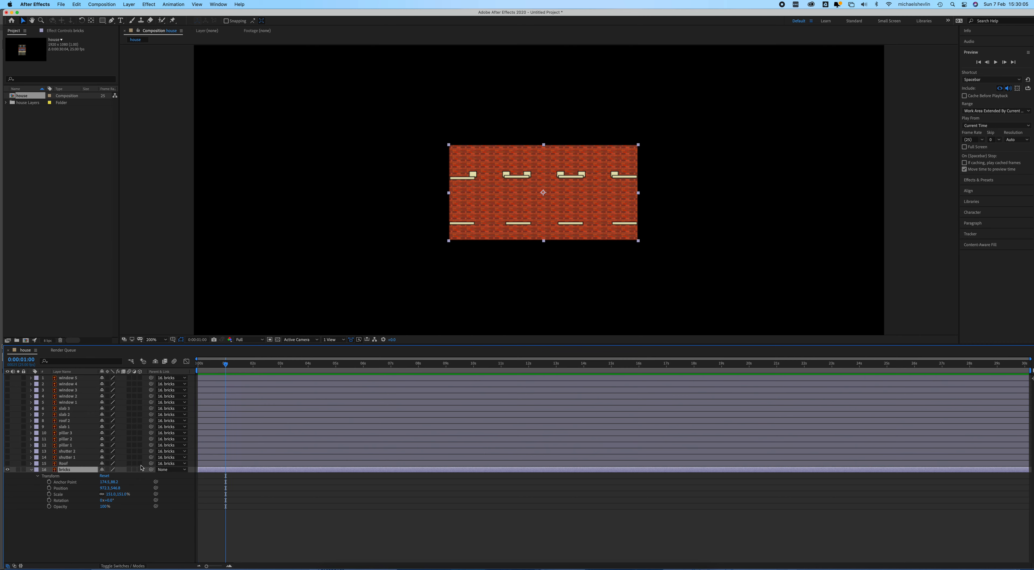
{"action": "left_click", "coordinate": [49, 493]}
{"action": "left_click", "coordinate": [217, 366]}
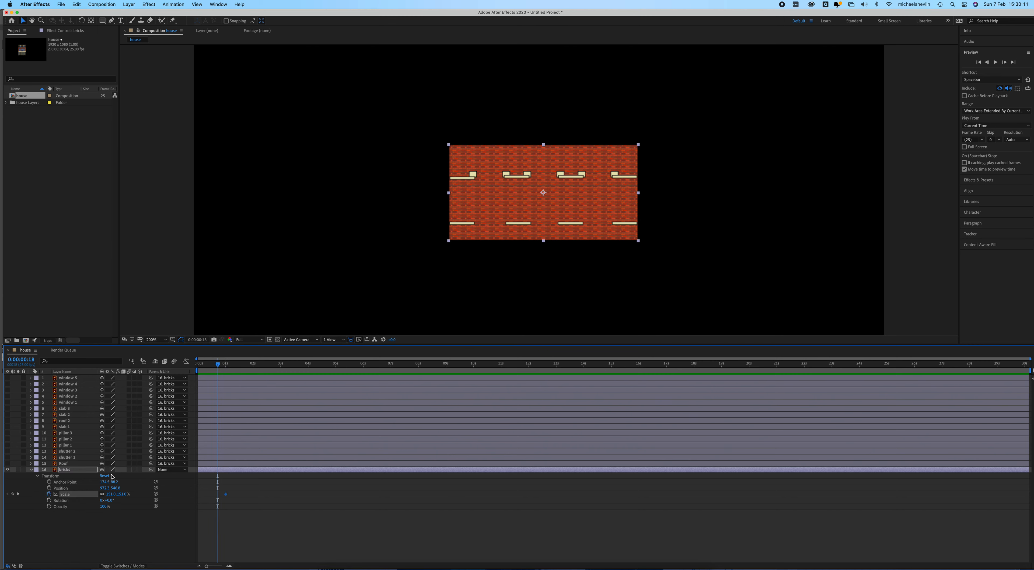
{"action": "left_click", "coordinate": [112, 493]}
{"action": "key", "text": "Return"}
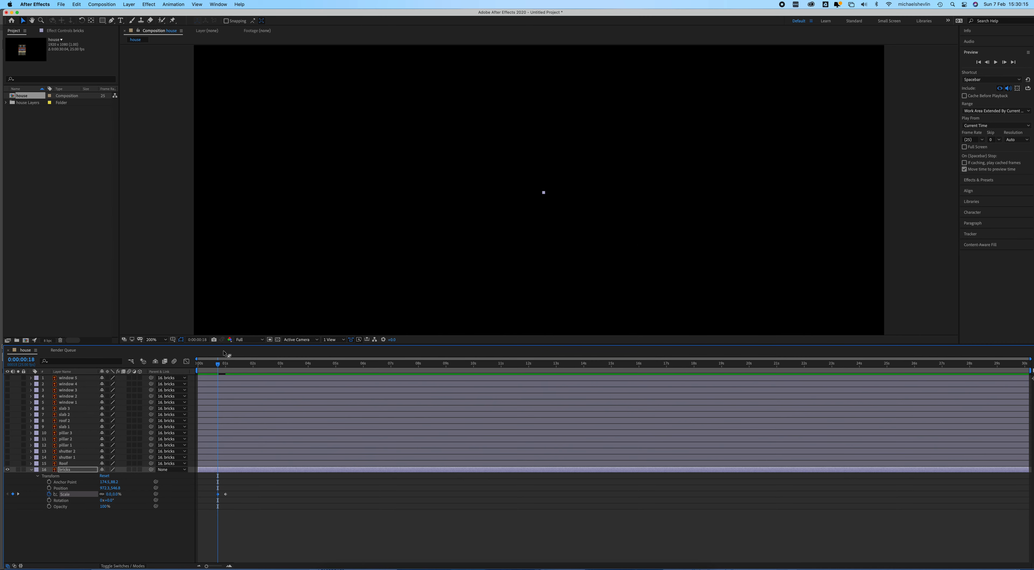
- Scrub through the bricks scale animation and set the composition's preview resolution to Quarter
{"action": "left_click_drag", "start_coordinate": [217, 366], "coordinate": [229, 364]}
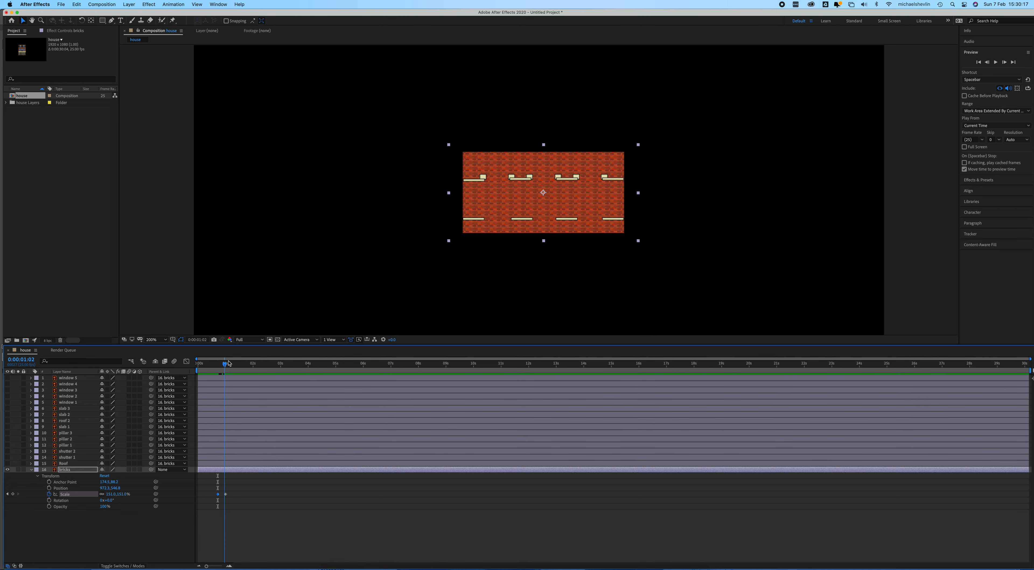
{"action": "left_click", "coordinate": [258, 341]}
{"action": "left_click", "coordinate": [257, 383]}
{"action": "left_click", "coordinate": [251, 339]}
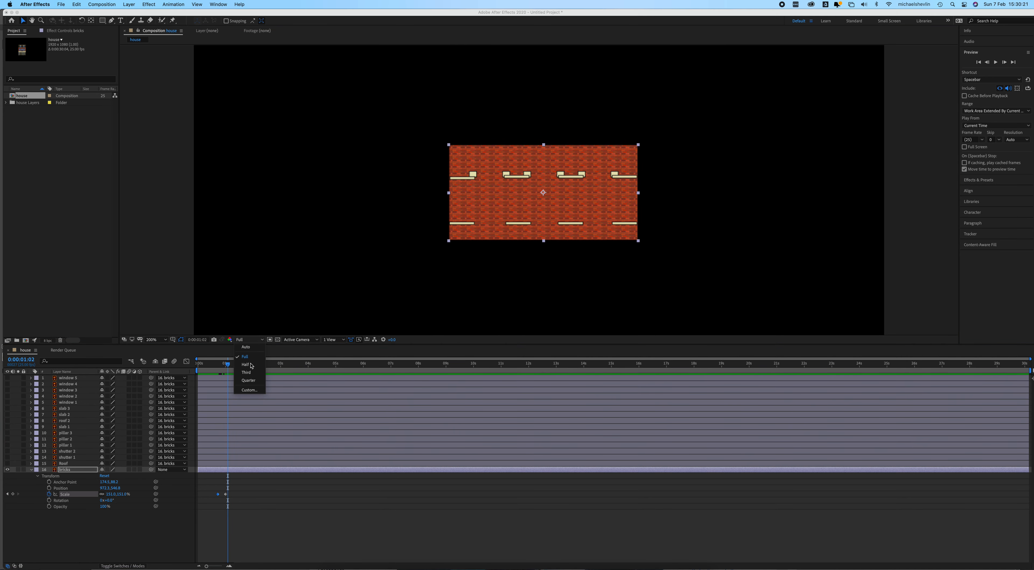
{"action": "left_click", "coordinate": [248, 383]}
- Add a Scale keyframe for bricks at 0:00:01:02 and change the keyframe at 0:00:01:00 to 155%
{"action": "left_click_drag", "start_coordinate": [227, 364], "coordinate": [224, 367]}
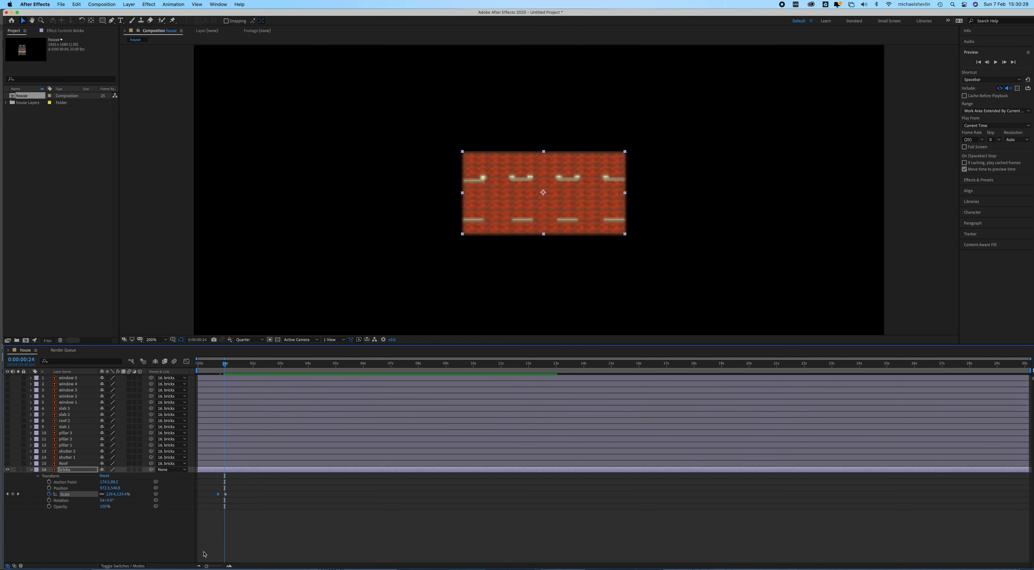
{"action": "left_click_drag", "start_coordinate": [206, 566], "coordinate": [218, 565]}
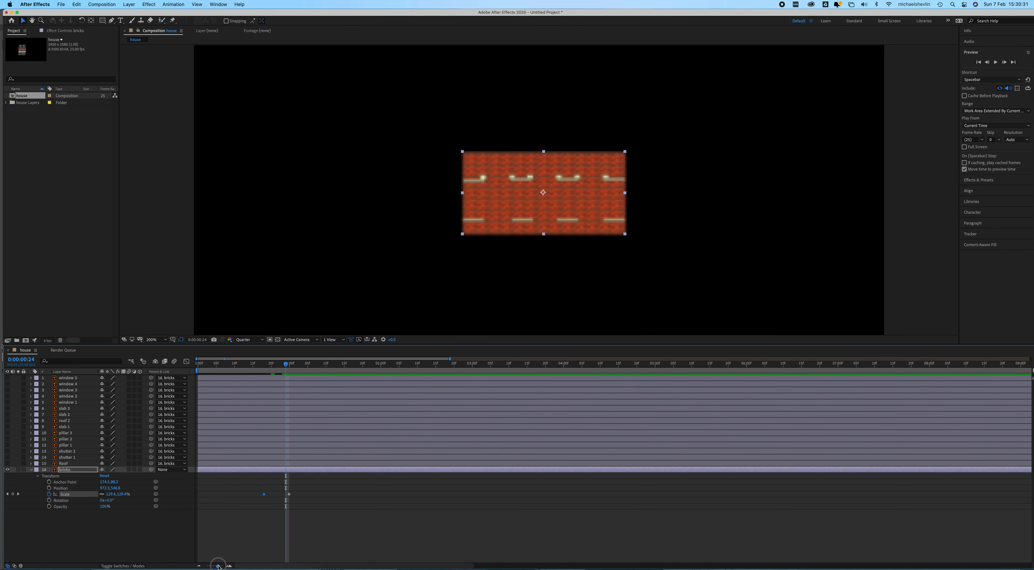
{"action": "left_click_drag", "start_coordinate": [293, 363], "coordinate": [305, 364]}
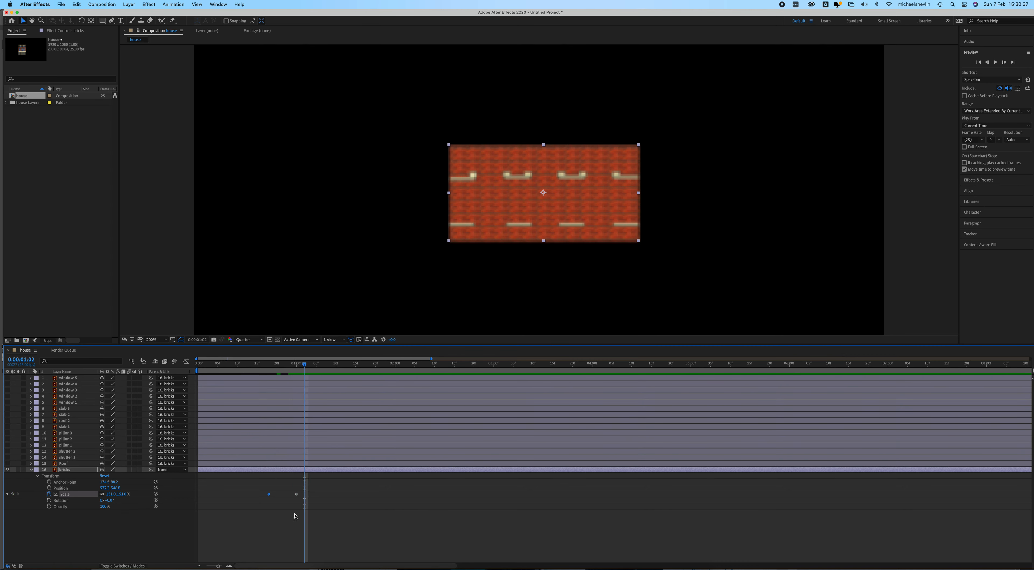
{"action": "left_click", "coordinate": [13, 493]}
{"action": "left_click_drag", "start_coordinate": [305, 364], "coordinate": [297, 369]}
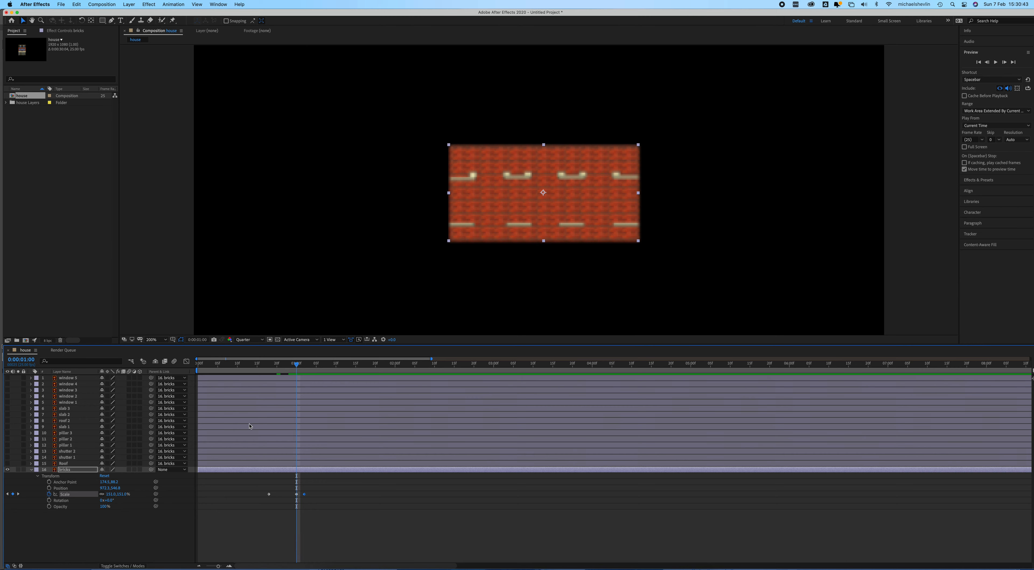
{"action": "left_click", "coordinate": [113, 494]}
{"action": "key", "text": "Return"}
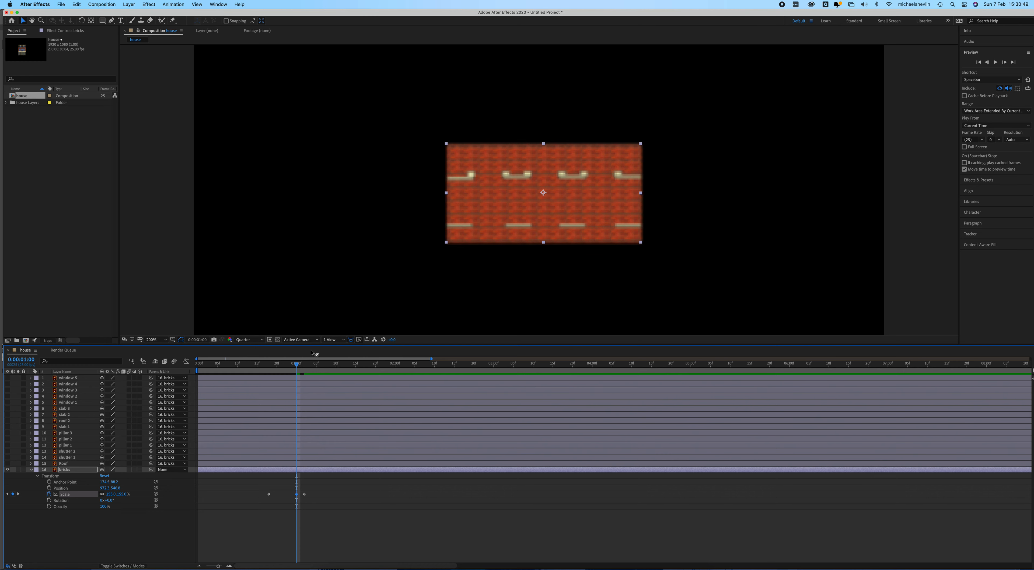
- Play back the bricks layer's pop-up scale animation from 0:00:00:18
{"action": "left_click_drag", "start_coordinate": [296, 371], "coordinate": [268, 373]}
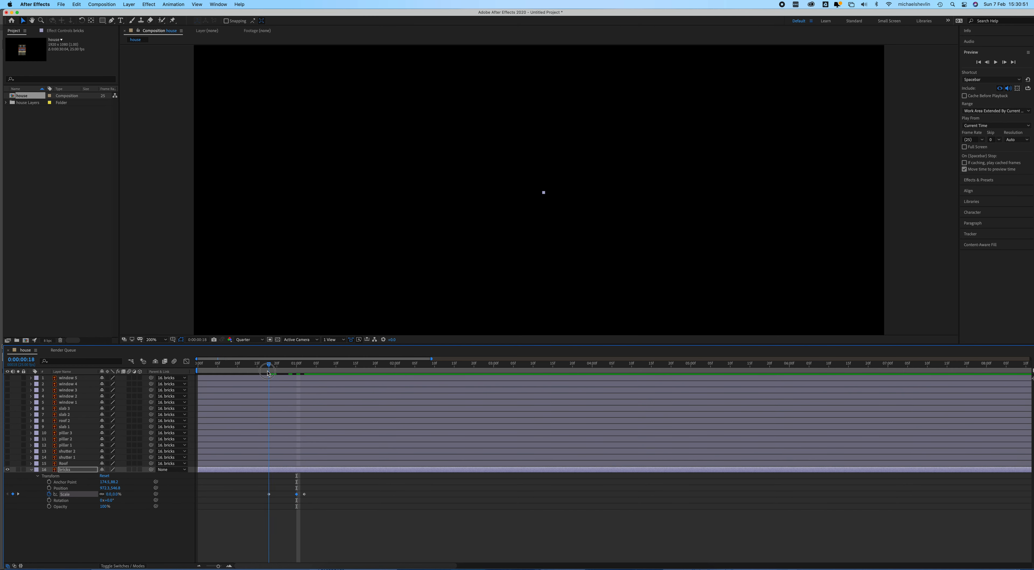
{"action": "key", "text": "space"}
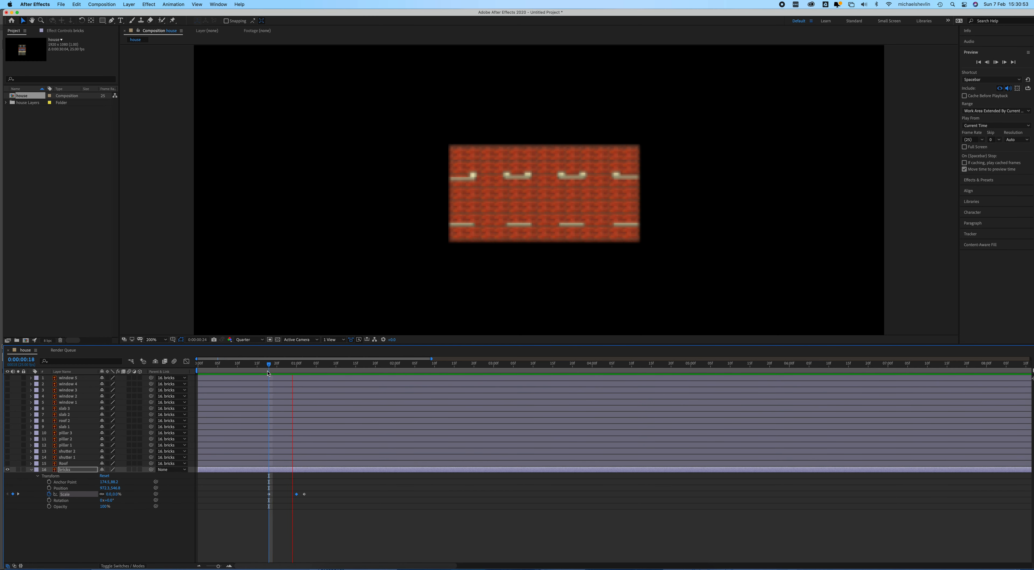
{"action": "left_click", "coordinate": [293, 360]}
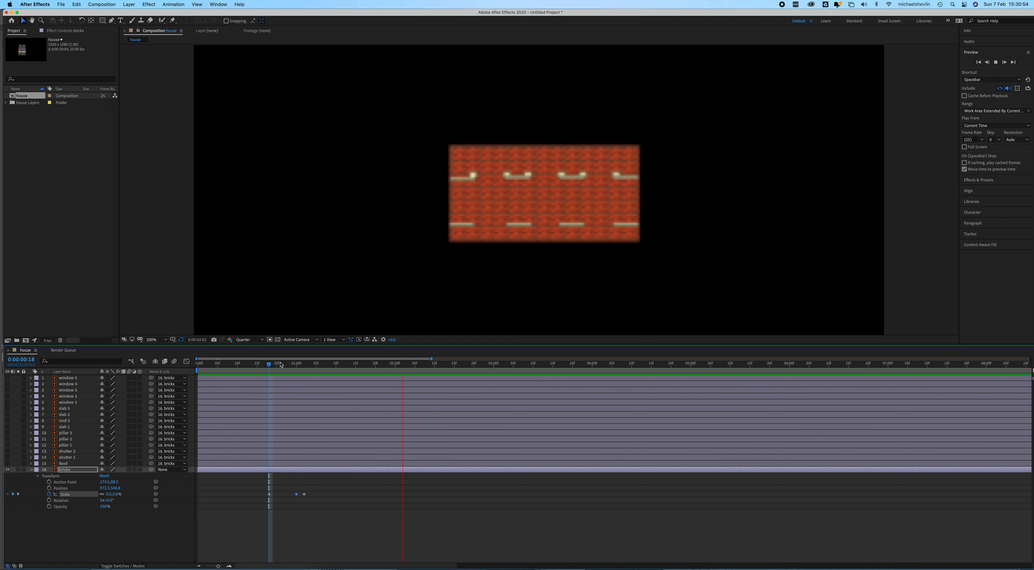
{"action": "left_click", "coordinate": [267, 366]}
{"action": "key", "text": "space"}
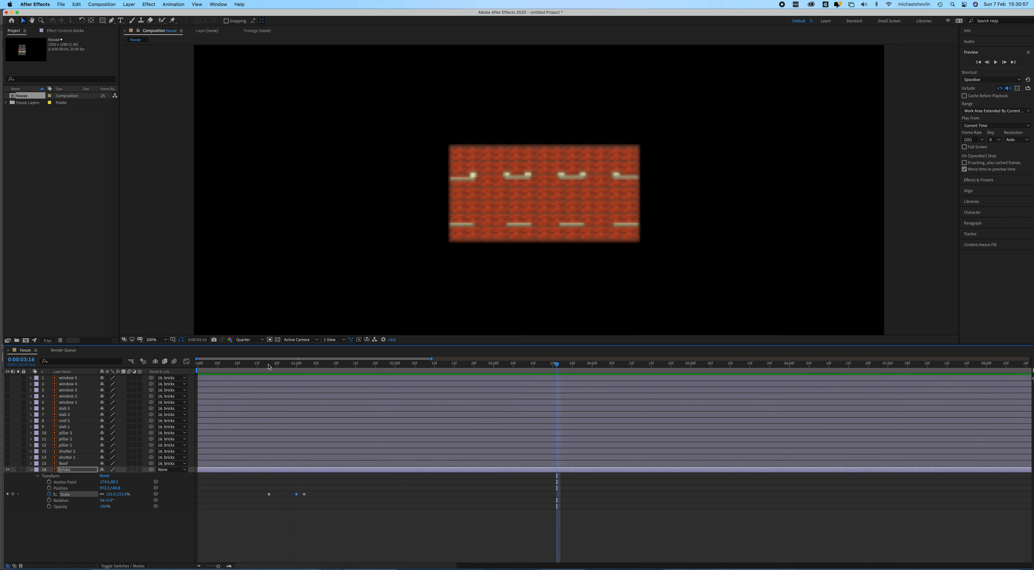
- Replay the bricks scale animation from 0:00:00:18 and scrub back through the pop-up
{"action": "left_click", "coordinate": [269, 366]}
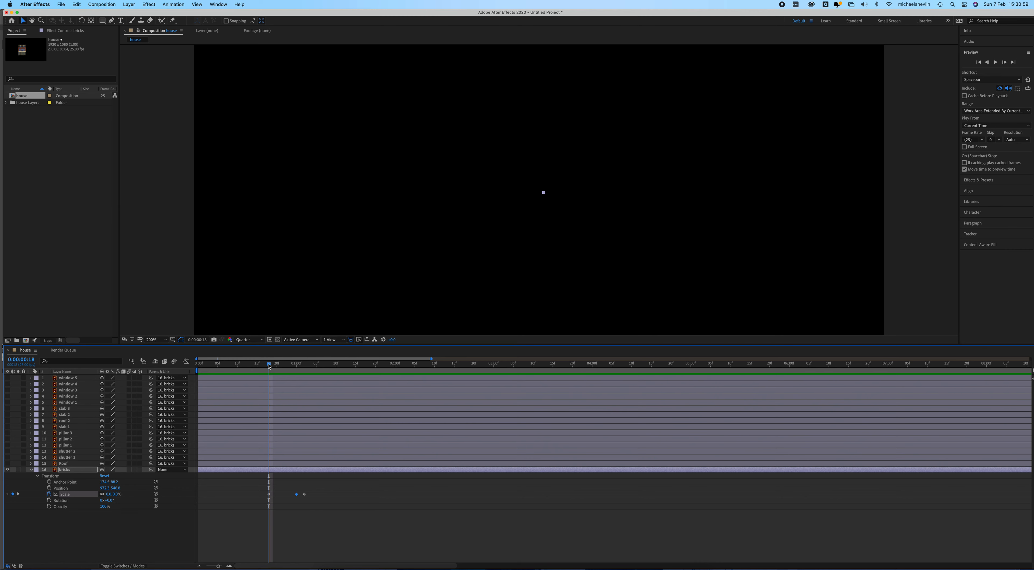
{"action": "key", "text": "space"}
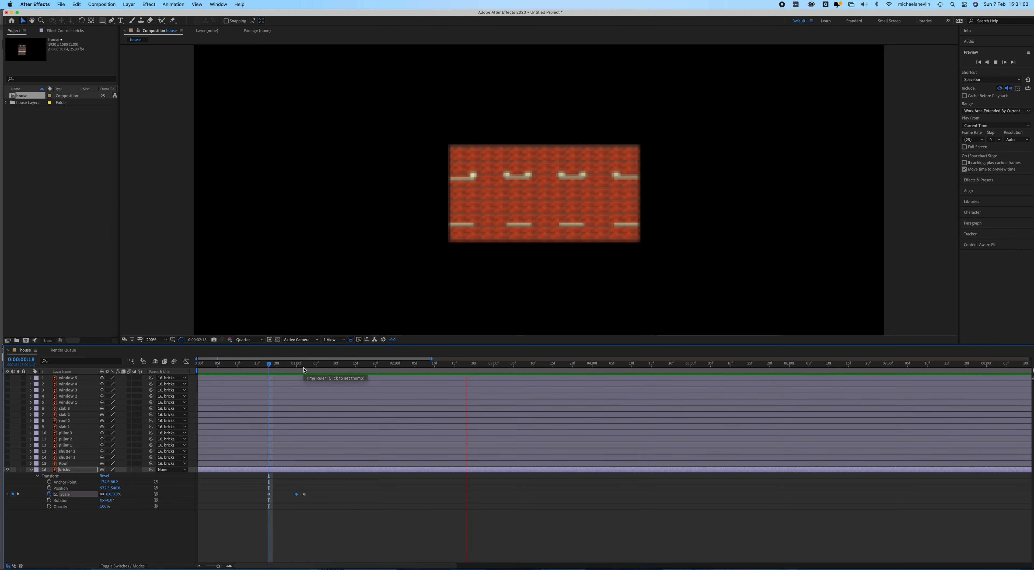
{"action": "key", "text": "space"}
{"action": "left_click_drag", "start_coordinate": [300, 367], "coordinate": [269, 378]}
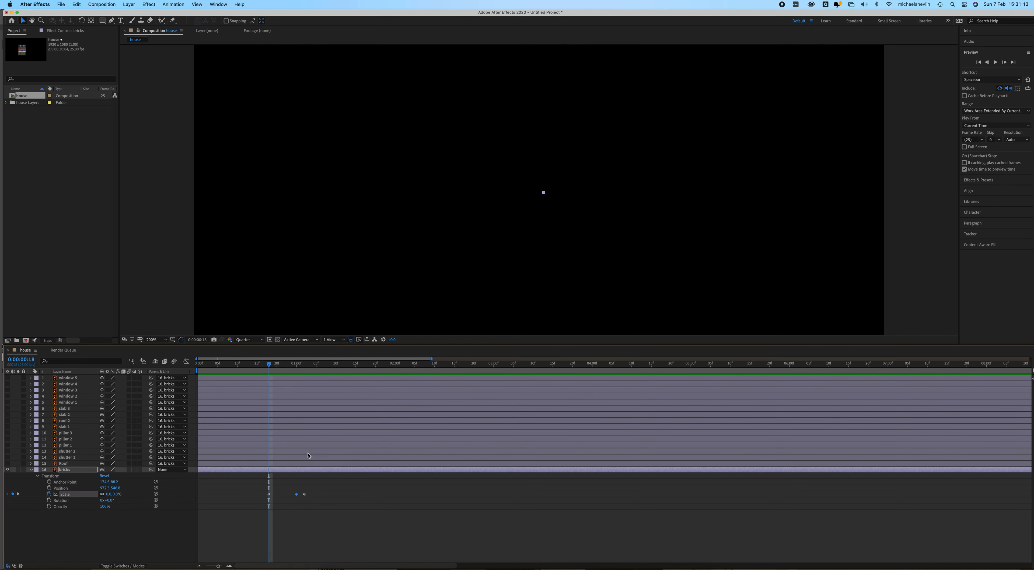
{"action": "left_click", "coordinate": [30, 469]}
{"action": "left_click", "coordinate": [77, 464]}
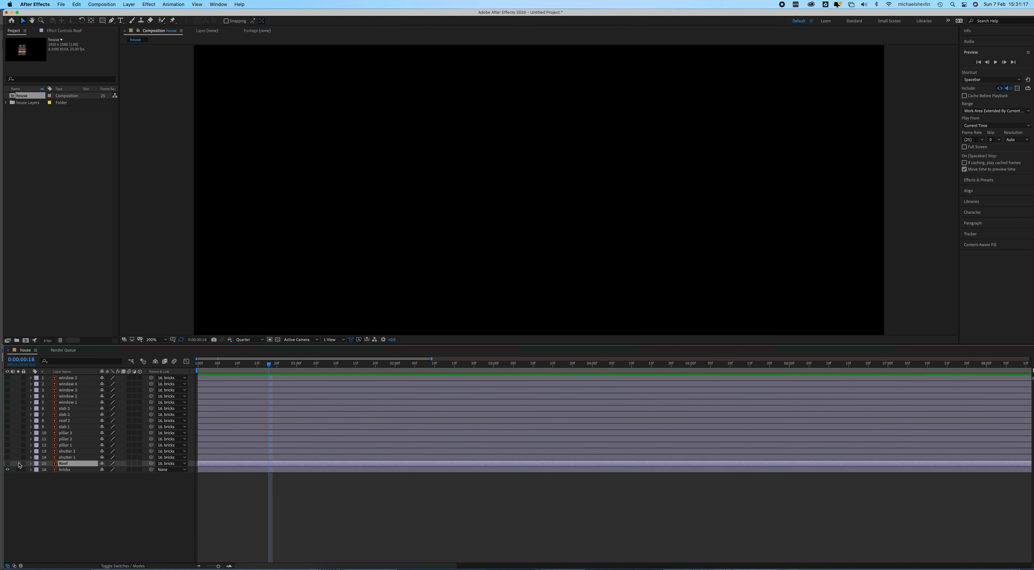
{"action": "left_click", "coordinate": [8, 464]}
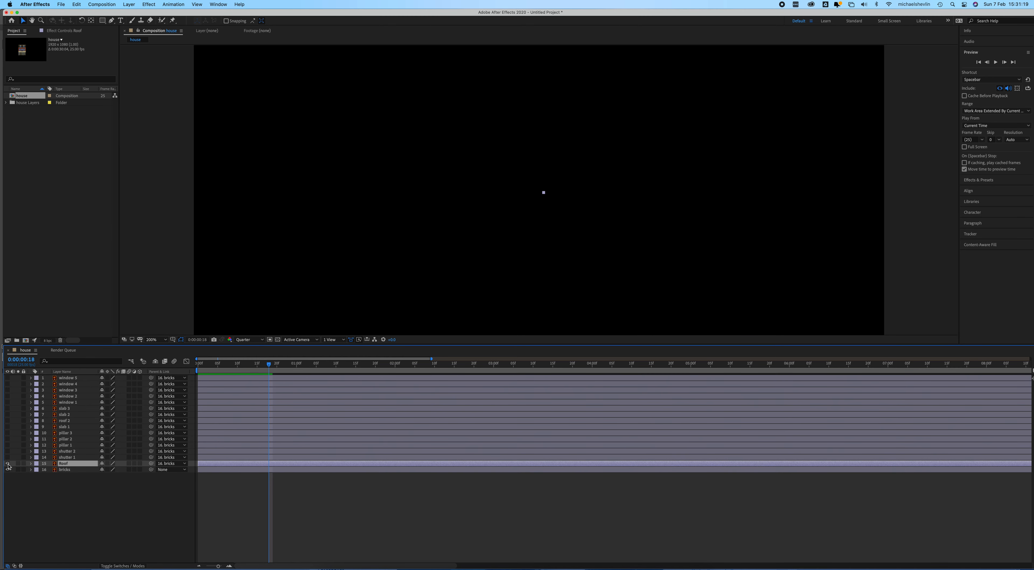
{"action": "key", "text": "comma"}
{"action": "key", "text": "comma"}
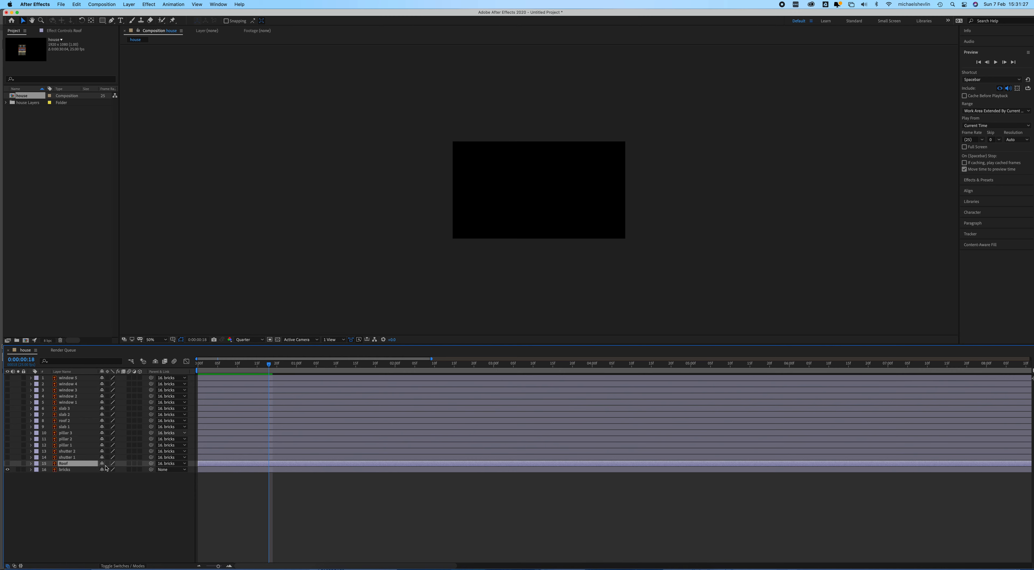
{"action": "left_click", "coordinate": [63, 470]}
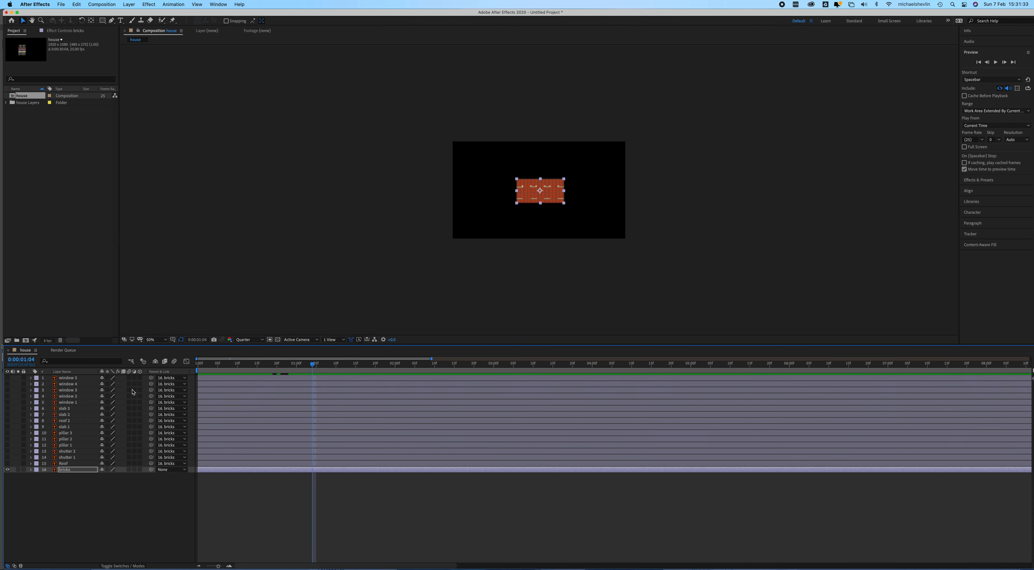
- Select all layers from Roof up to window 5 and set their parent to None
{"action": "left_click", "coordinate": [70, 464]}
{"action": "left_click", "coordinate": [74, 378], "text": "shift"}
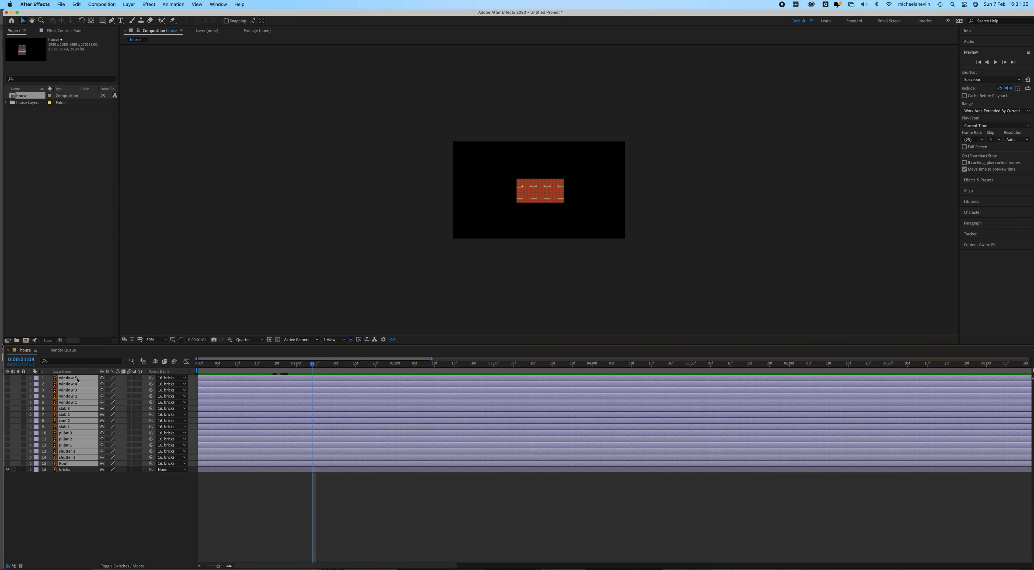
{"action": "left_click", "coordinate": [181, 380]}
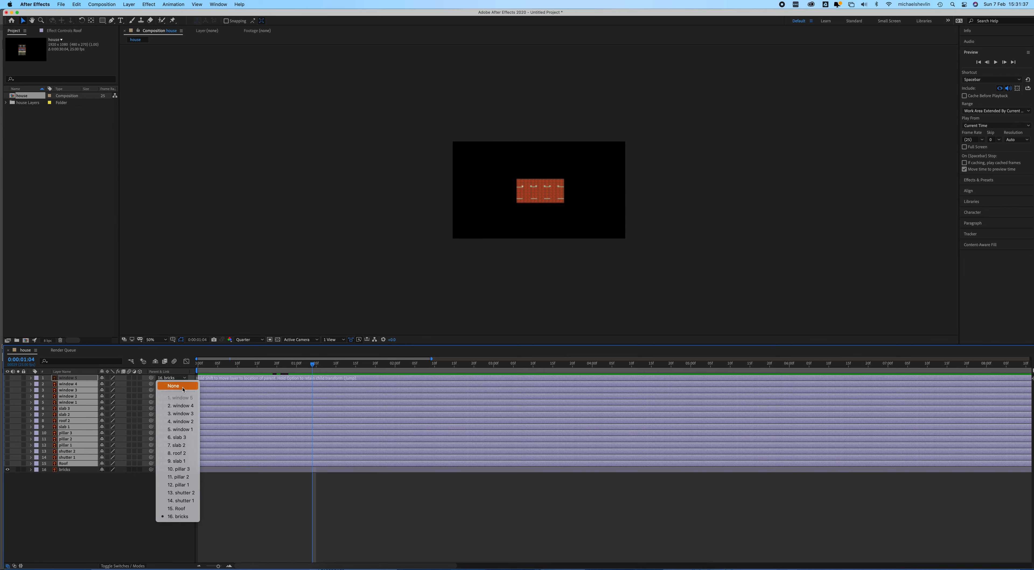
{"action": "left_click", "coordinate": [177, 386]}
{"action": "left_click", "coordinate": [28, 476]}
- Toggle the visibility of Roof, slab 1 and roof 2 to identify them, leave them hidden, and show slab 2
{"action": "left_click", "coordinate": [7, 463]}
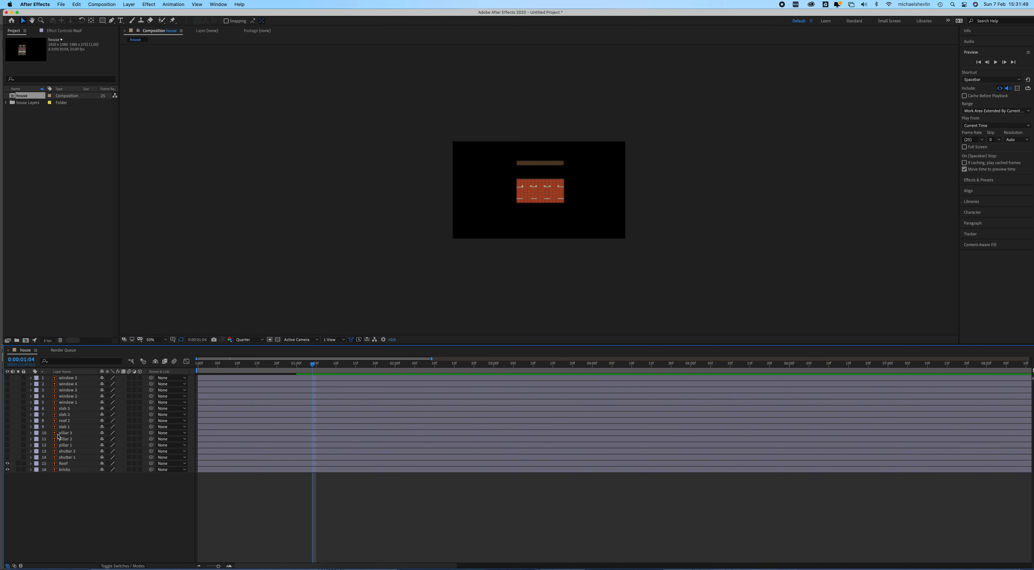
{"action": "left_click", "coordinate": [7, 463]}
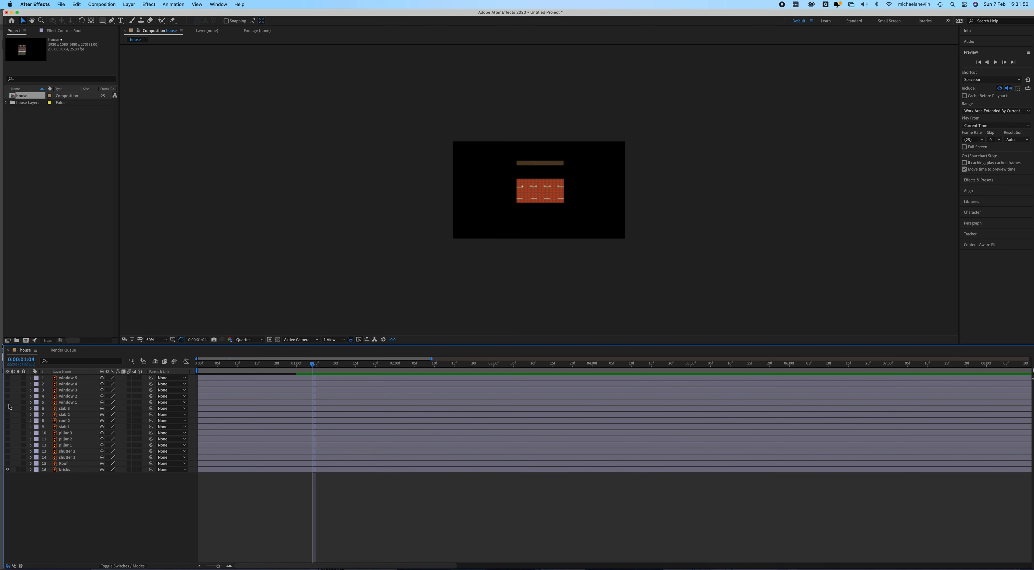
{"action": "left_click", "coordinate": [7, 426]}
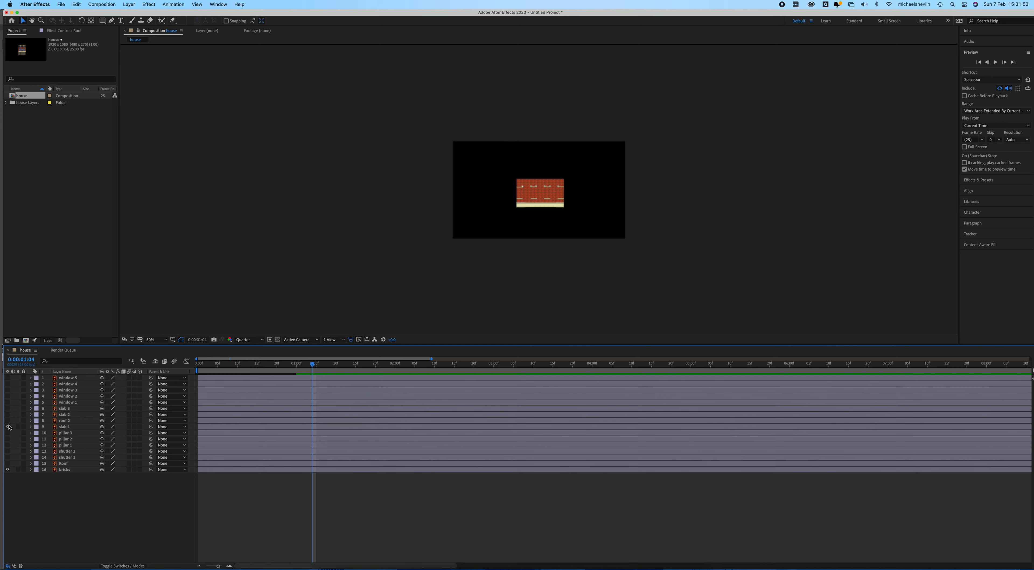
{"action": "left_click", "coordinate": [8, 427]}
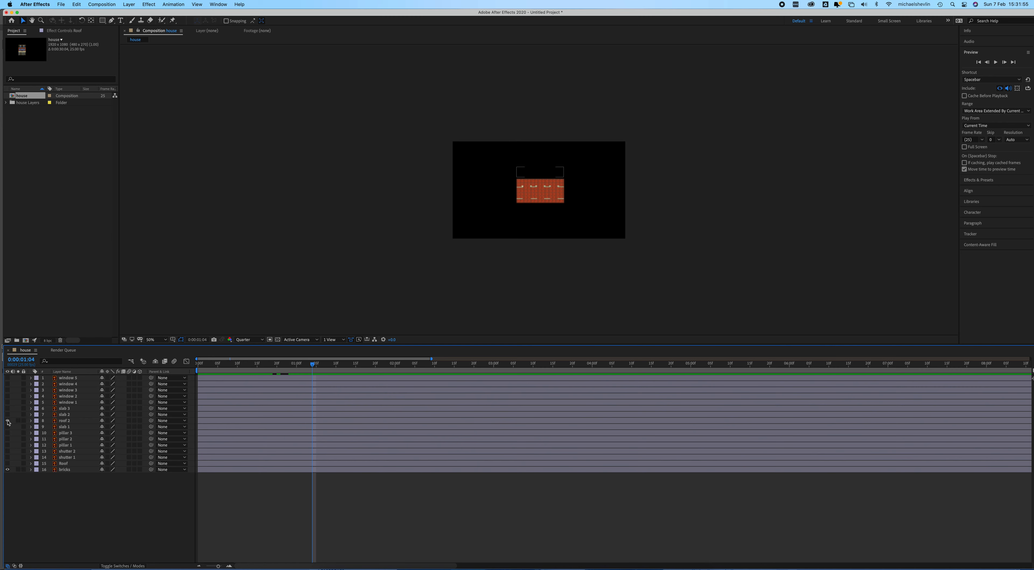
{"action": "left_click", "coordinate": [8, 420]}
{"action": "left_click", "coordinate": [8, 420]}
{"action": "left_click", "coordinate": [8, 415]}
- Enlarge the composition view to 200% and set its preview resolution to Full
{"action": "key", "text": "period"}
{"action": "key", "text": "period"}
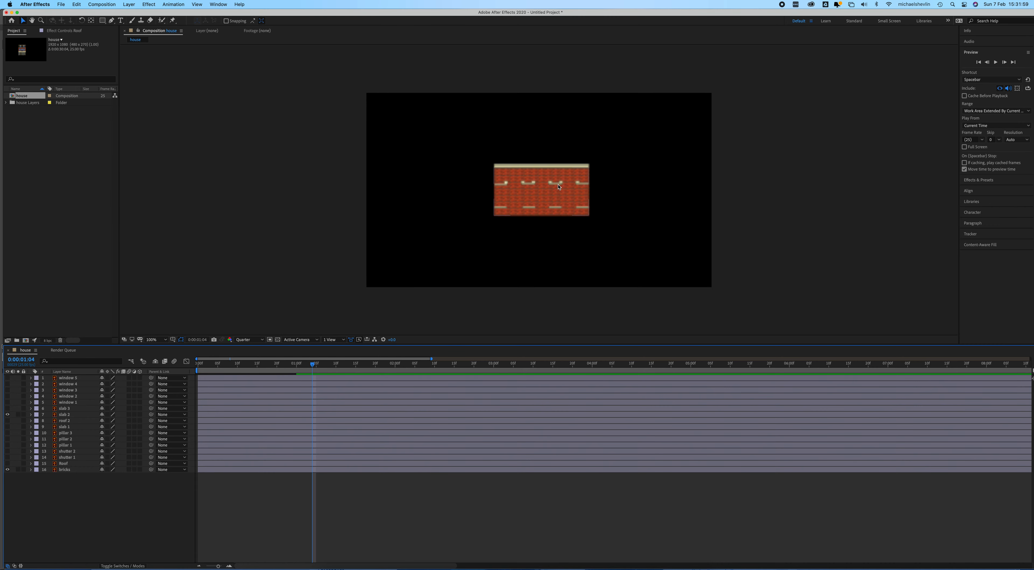
{"action": "left_click", "coordinate": [303, 340]}
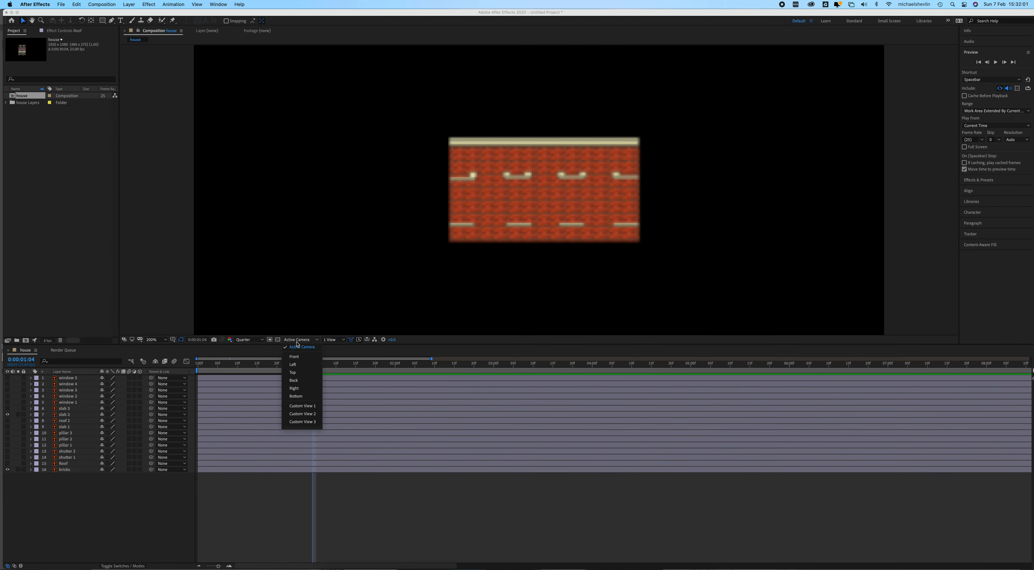
{"action": "left_click", "coordinate": [256, 339]}
{"action": "left_click", "coordinate": [245, 356]}
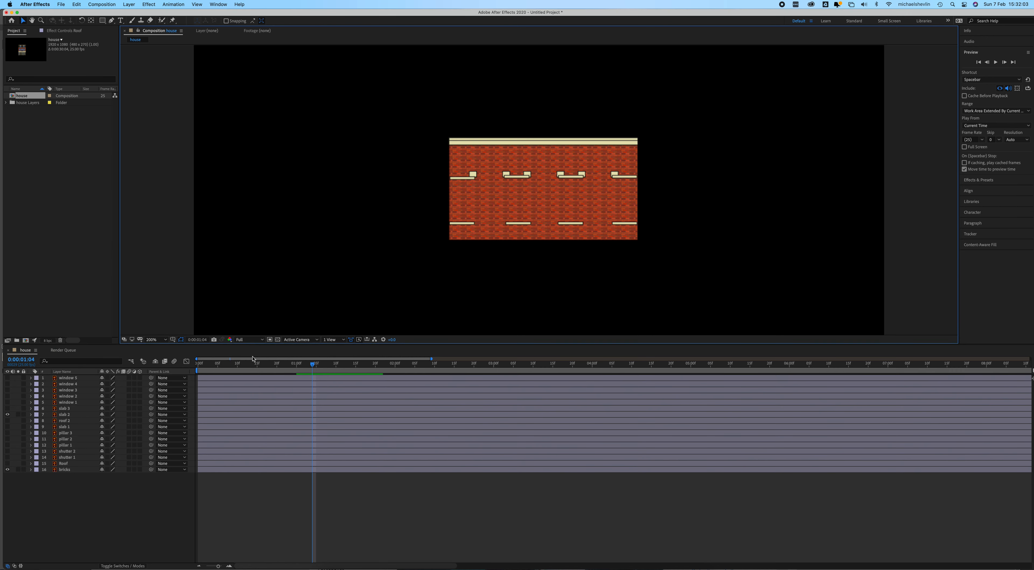
- Keyframe slab 2's Position to drop from high above at 0:00:01:03 onto the bricks at 0:00:01:10, and play it back
{"action": "left_click", "coordinate": [543, 143]}
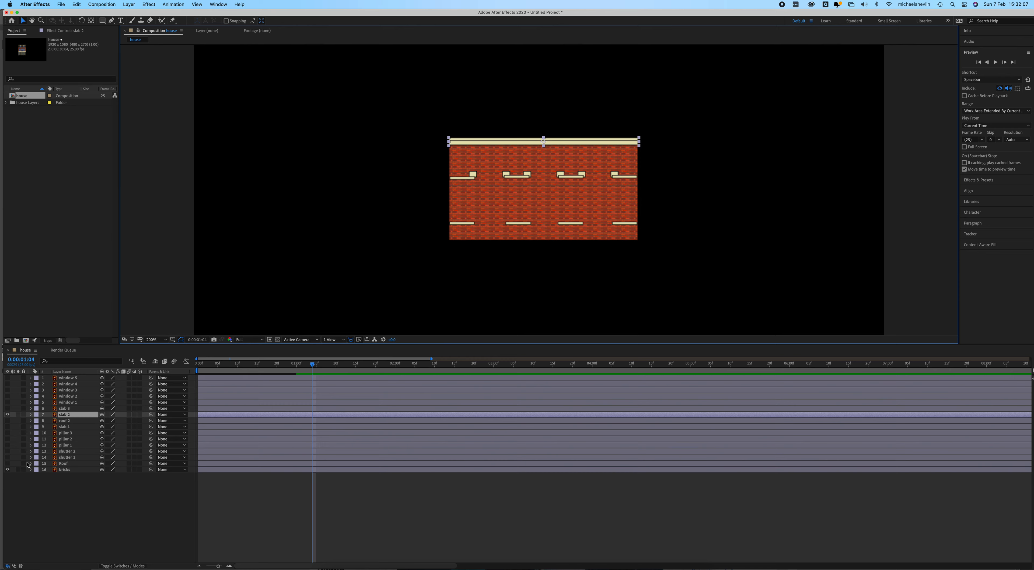
{"action": "left_click", "coordinate": [31, 470]}
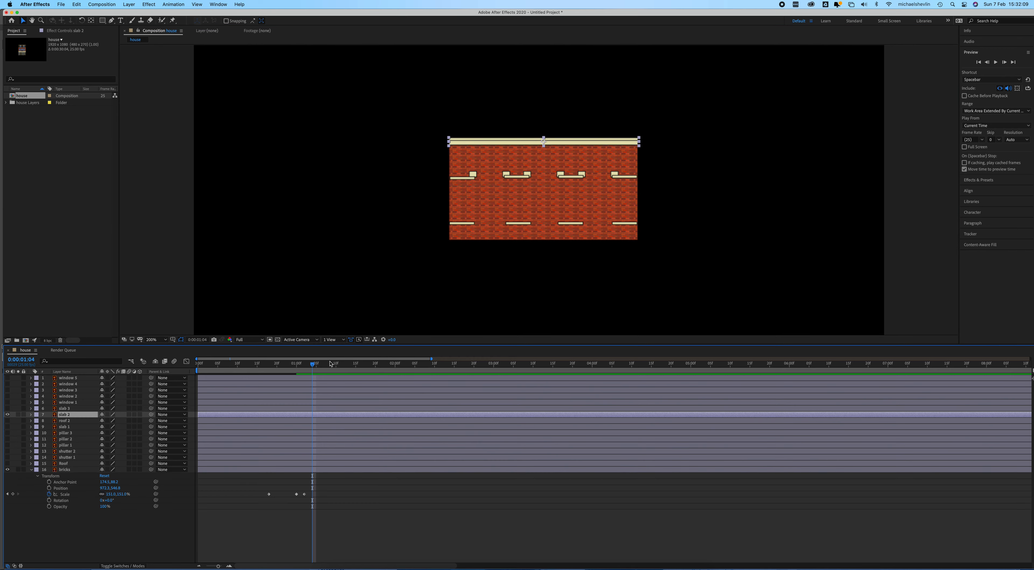
{"action": "left_click", "coordinate": [308, 367]}
{"action": "left_click", "coordinate": [30, 414]}
{"action": "left_click", "coordinate": [37, 420]}
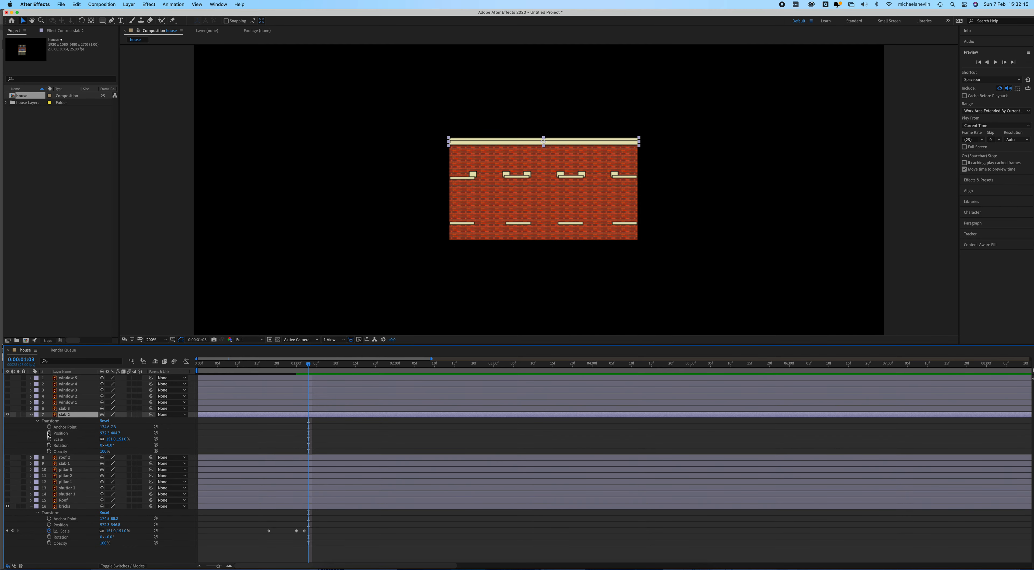
{"action": "left_click", "coordinate": [49, 433]}
{"action": "left_click_drag", "start_coordinate": [309, 437], "coordinate": [336, 437]}
{"action": "left_click_drag", "start_coordinate": [116, 433], "coordinate": [7, 439]}
{"action": "key", "text": "space"}
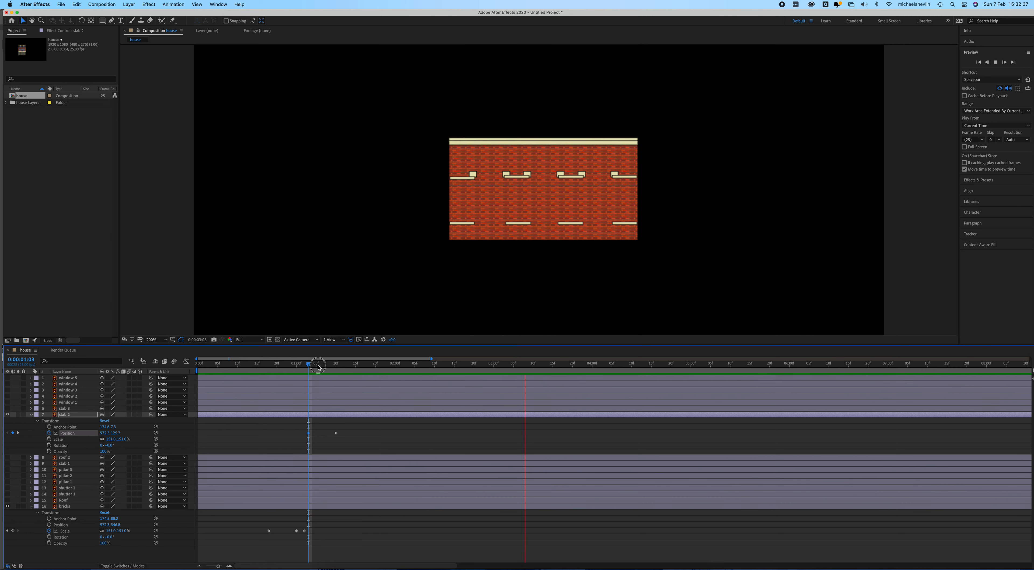
- Add a bounce to slab 2 with a resting Position keyframe at 0:00:01:14 and a slightly raised one at 0:00:01:12
{"action": "left_click_drag", "start_coordinate": [324, 365], "coordinate": [354, 363]}
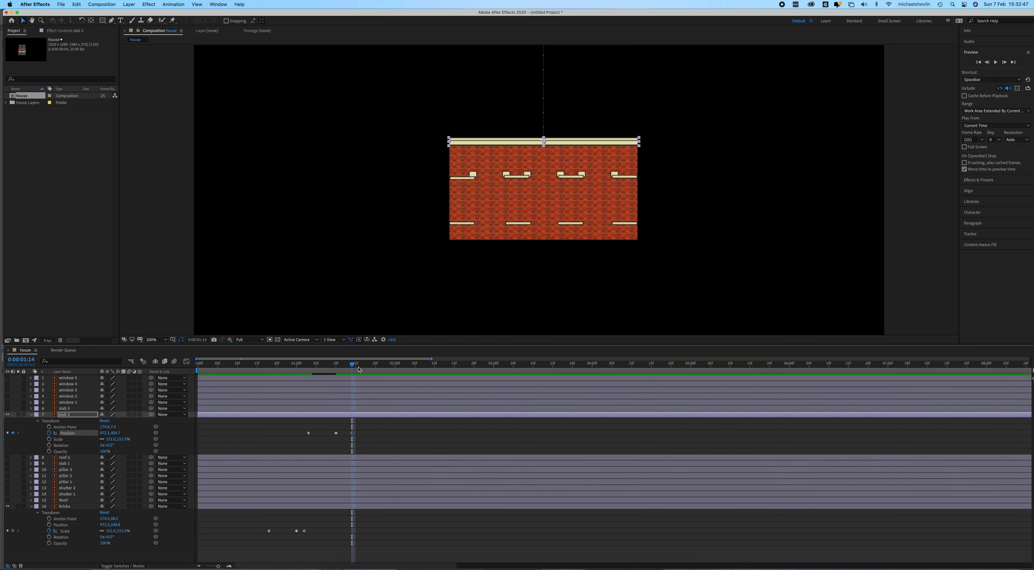
{"action": "left_click_drag", "start_coordinate": [352, 367], "coordinate": [344, 368]}
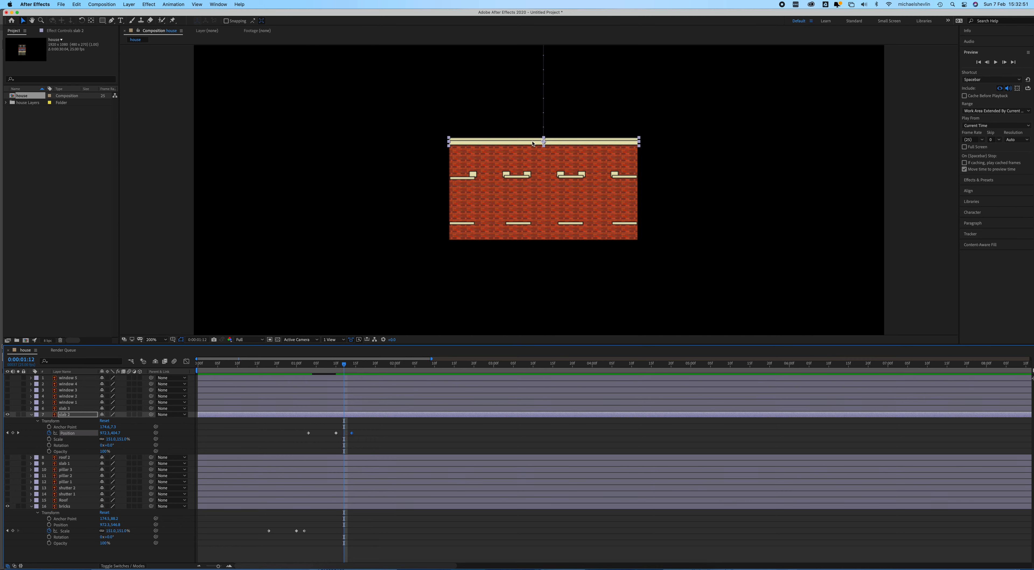
{"action": "left_click_drag", "start_coordinate": [532, 143], "coordinate": [510, 137]}
{"action": "key", "text": "w"}
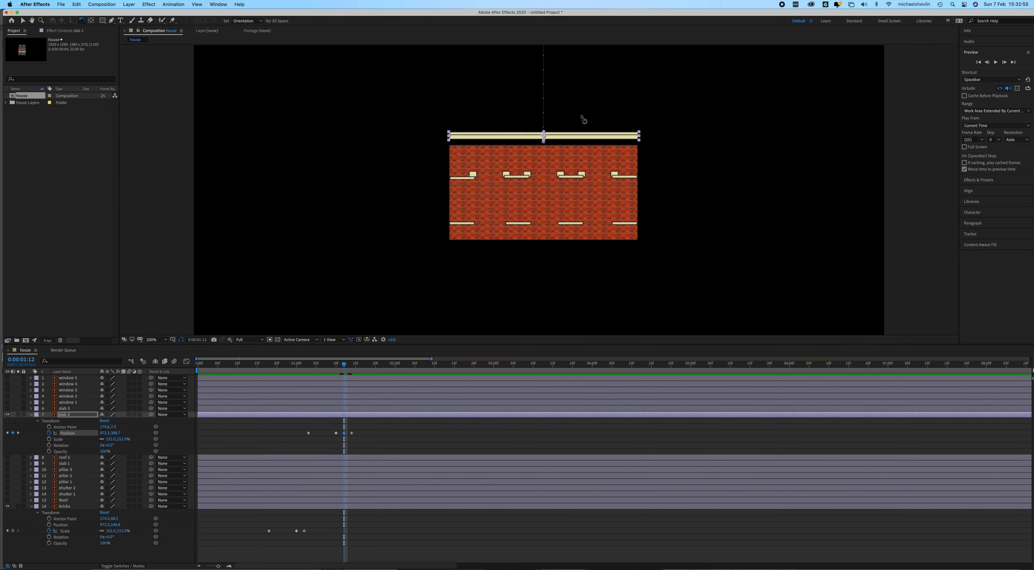
{"action": "left_click_drag", "start_coordinate": [608, 137], "coordinate": [609, 141]}
{"action": "left_click", "coordinate": [340, 368]}
- Start keyframing slab 2's Rotation at 0:00:01:10 with a value of 0°
{"action": "left_click_drag", "start_coordinate": [308, 371], "coordinate": [336, 370]}
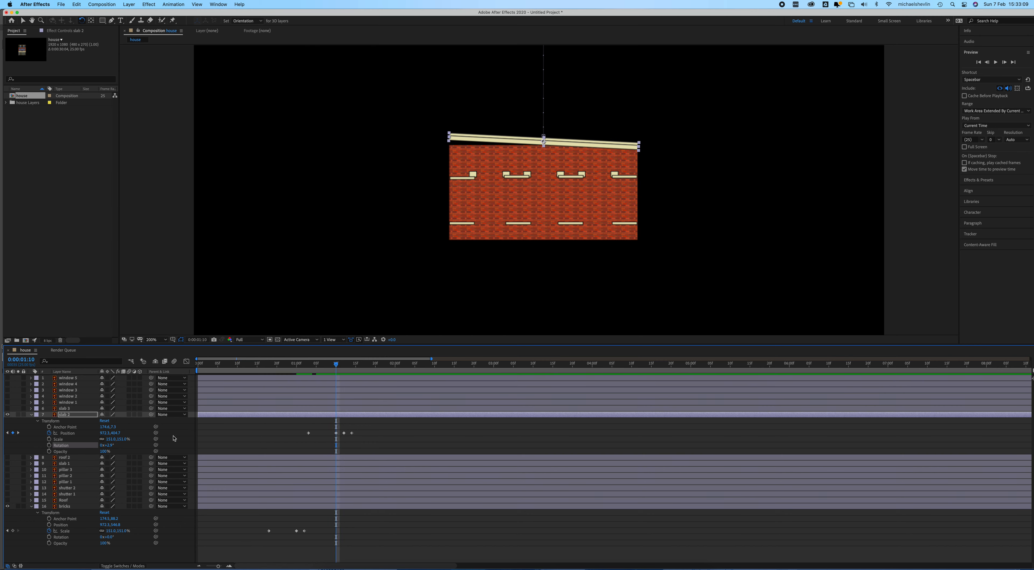
{"action": "left_click", "coordinate": [49, 446]}
{"action": "left_click", "coordinate": [108, 445]}
{"action": "type", "text": "0"}
{"action": "key", "text": "Return"}
- Set slab 2's Rotation to 2° at 0:00:01:12
{"action": "left_click_drag", "start_coordinate": [338, 366], "coordinate": [345, 366]}
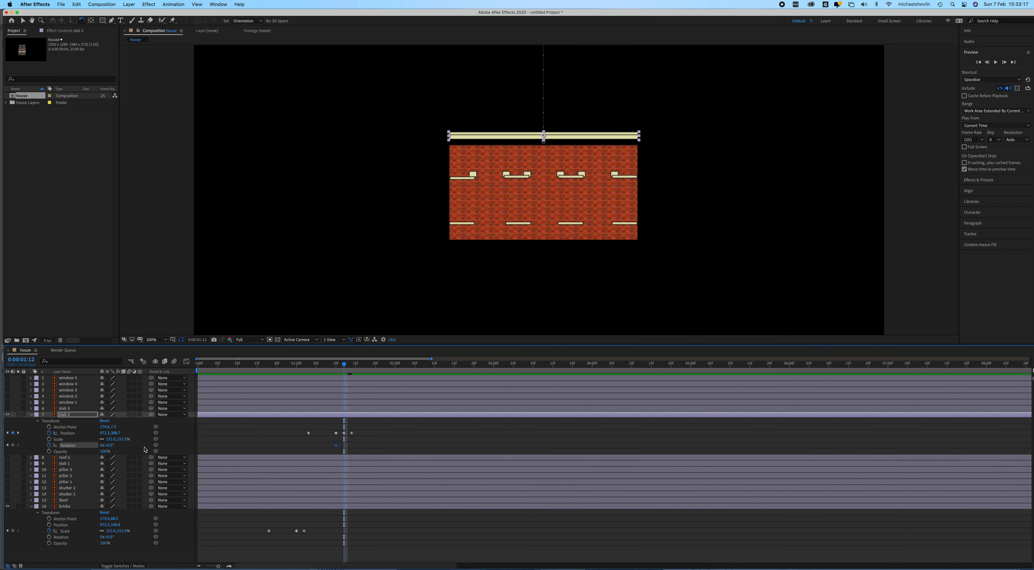
{"action": "left_click", "coordinate": [108, 445]}
{"action": "type", "text": "2"}
{"action": "key", "text": "Return"}
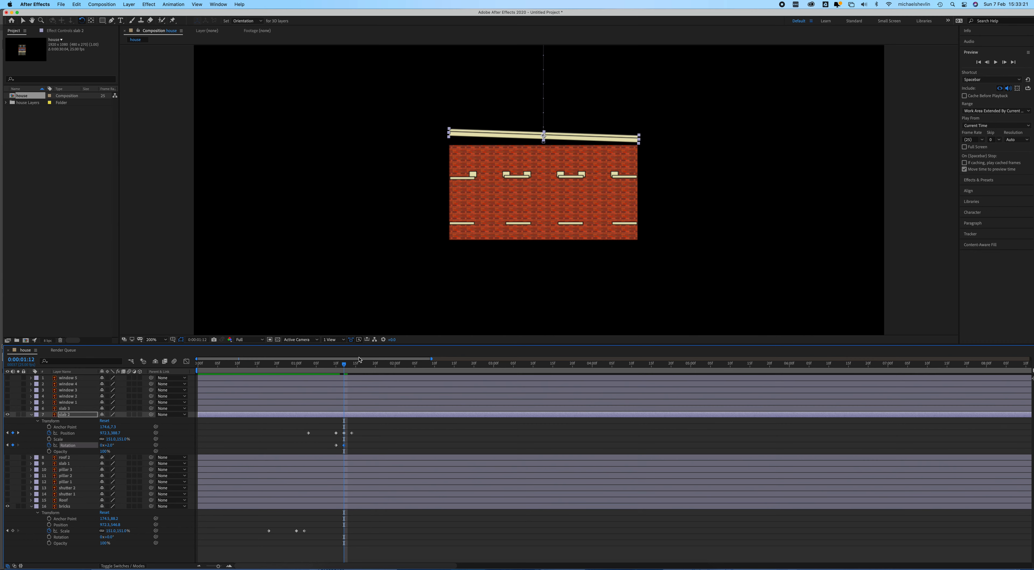
- Add a Rotation keyframe for slab 2 at 0:00:01:13 and set its Rotation to 0° at 0:00:01:14
{"action": "left_click_drag", "start_coordinate": [347, 366], "coordinate": [353, 367]}
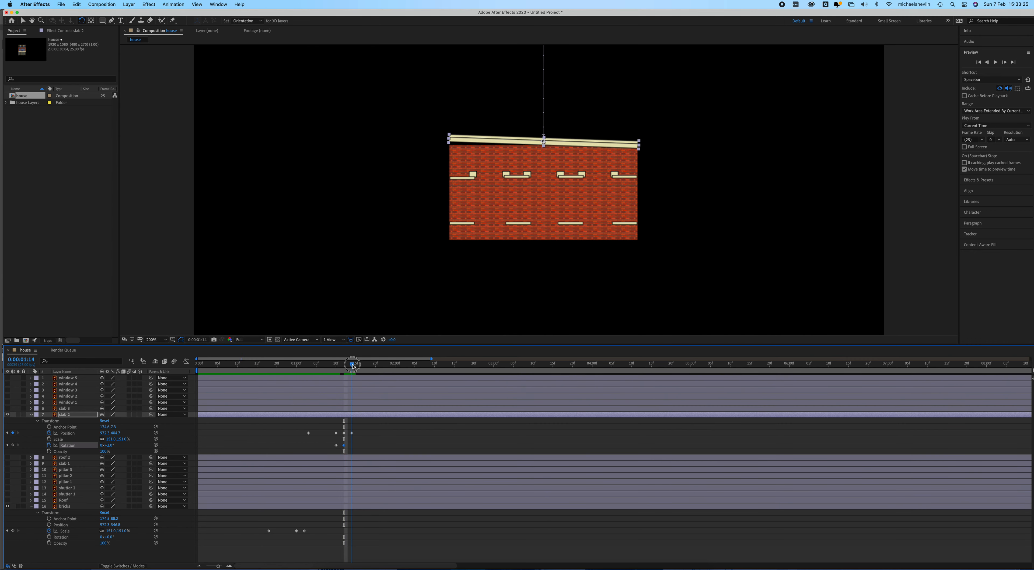
{"action": "left_click_drag", "start_coordinate": [352, 366], "coordinate": [350, 368]}
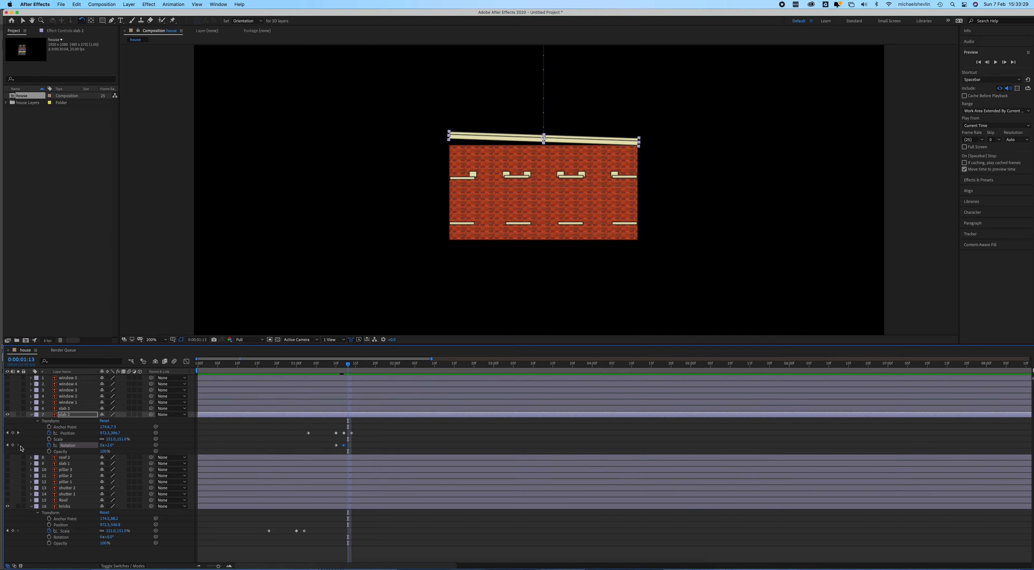
{"action": "left_click_drag", "start_coordinate": [349, 366], "coordinate": [352, 366]}
{"action": "left_click", "coordinate": [113, 446]}
{"action": "type", "text": "0"}
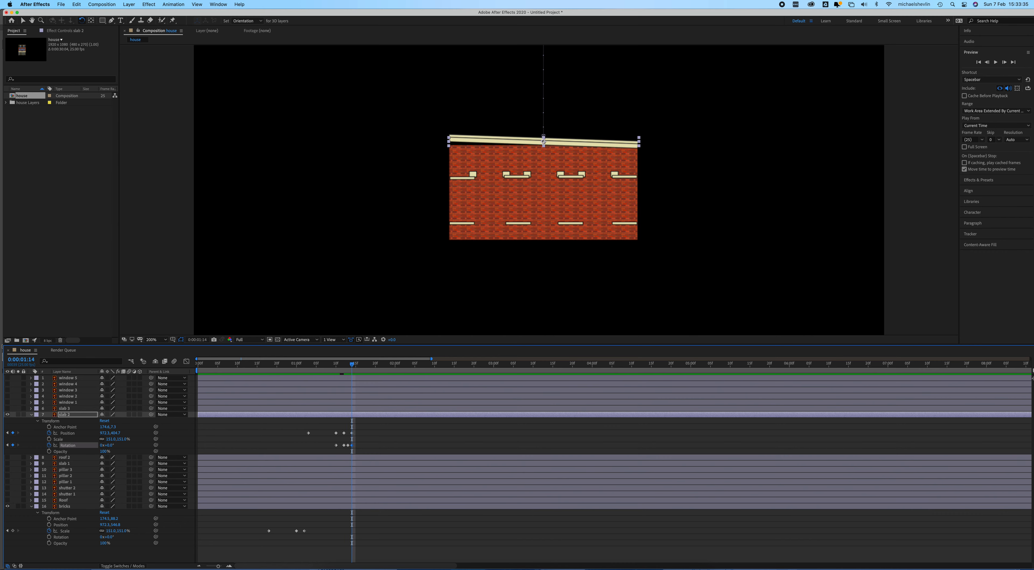
{"action": "key", "text": "Return"}
- Play back and scrub through slab 2's drop and tilt animation
{"action": "left_click_drag", "start_coordinate": [355, 367], "coordinate": [327, 372]}
{"action": "key", "text": "space"}
{"action": "left_click", "coordinate": [357, 367]}
{"action": "left_click_drag", "start_coordinate": [354, 367], "coordinate": [313, 382]}
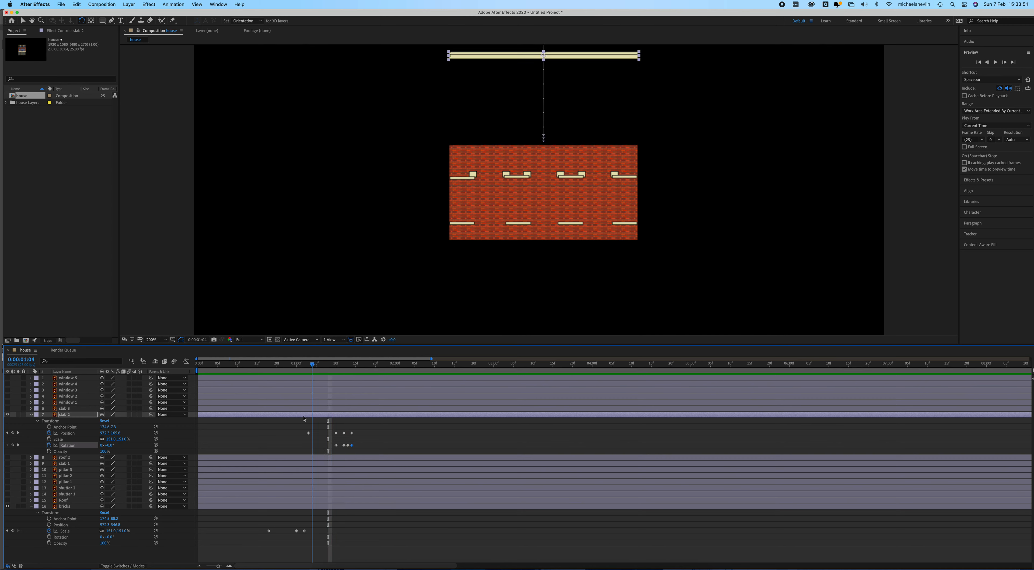
- Apply Easy Ease to slab 2's first Position keyframe at 0:00:01:03
{"action": "right_click", "coordinate": [309, 433]}
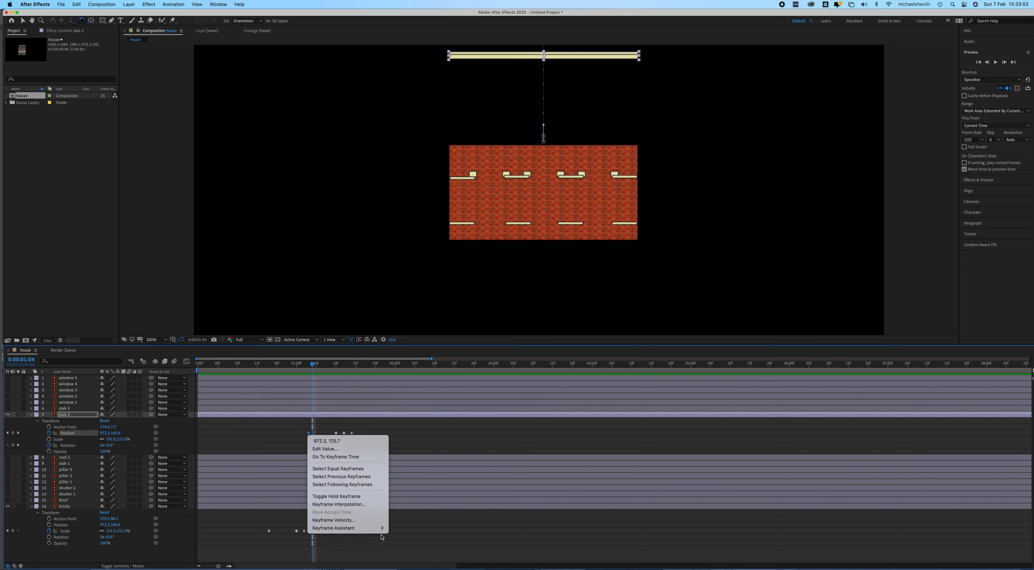
{"action": "mouse_move", "coordinate": [362, 527]}
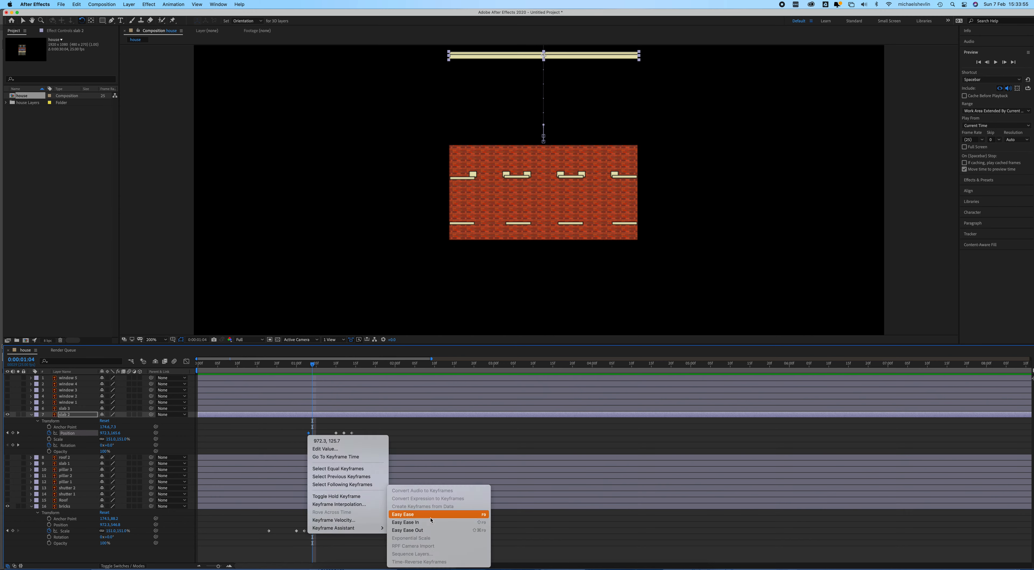
{"action": "left_click", "coordinate": [430, 521]}
- Play back slab 2's eased drop twice from 0:00:01:03 and collapse the layer's properties
{"action": "left_click", "coordinate": [308, 366]}
{"action": "key", "text": "space"}
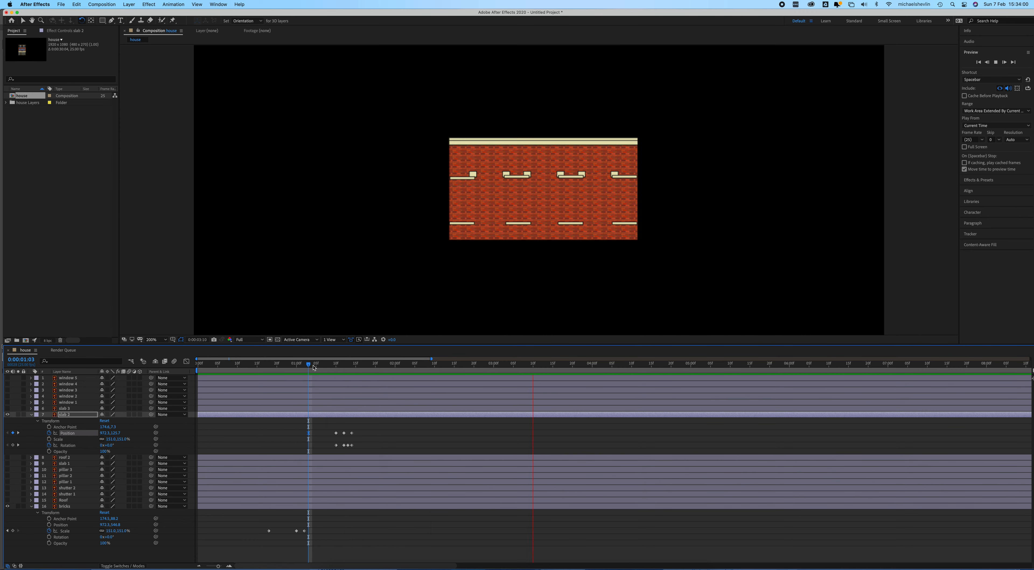
{"action": "key", "text": "space"}
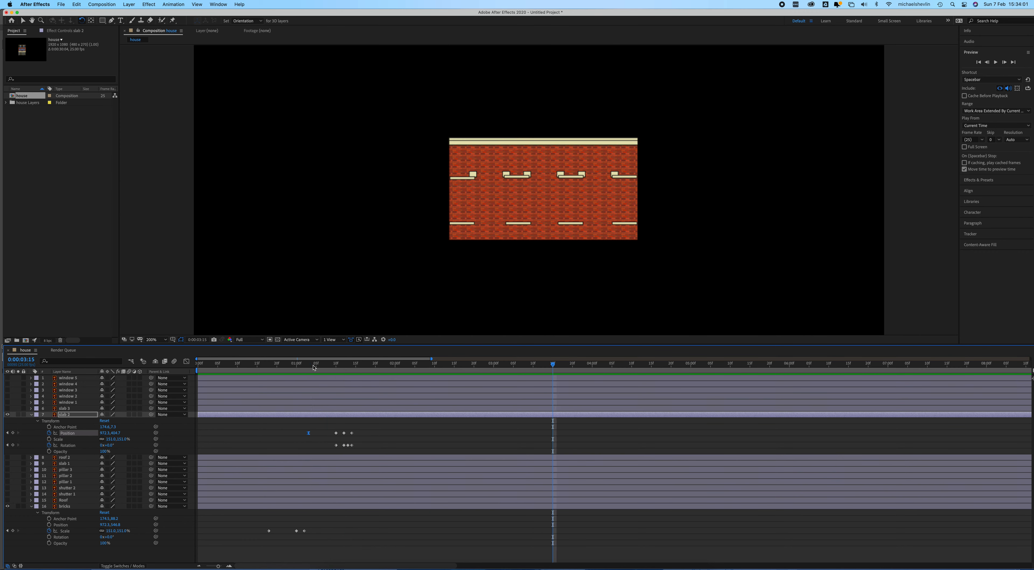
{"action": "left_click_drag", "start_coordinate": [314, 366], "coordinate": [309, 366]}
{"action": "key", "text": "space"}
{"action": "key", "text": "space"}
{"action": "left_click", "coordinate": [31, 415]}
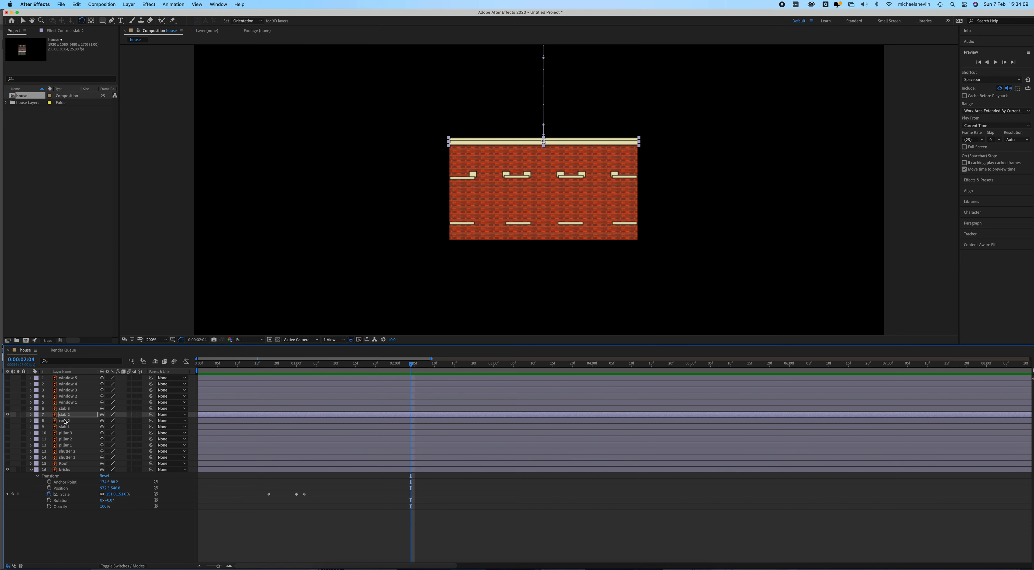
- Show the roof 2 layer and add a Position keyframe for it at 0:00:01:21
{"action": "left_click", "coordinate": [25, 422]}
{"action": "left_click", "coordinate": [7, 421]}
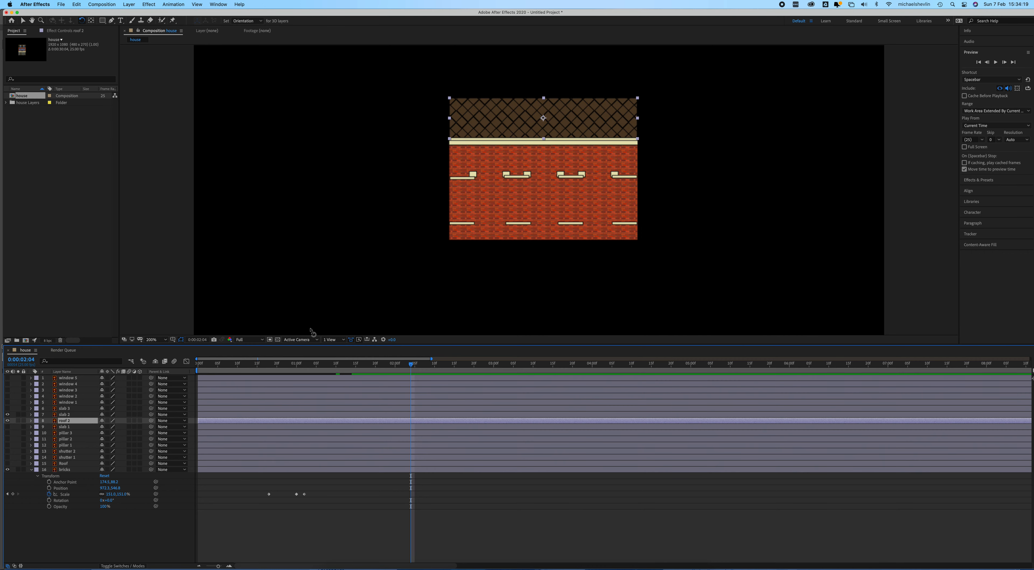
{"action": "left_click", "coordinate": [31, 415]}
{"action": "left_click_drag", "start_coordinate": [410, 366], "coordinate": [379, 369]}
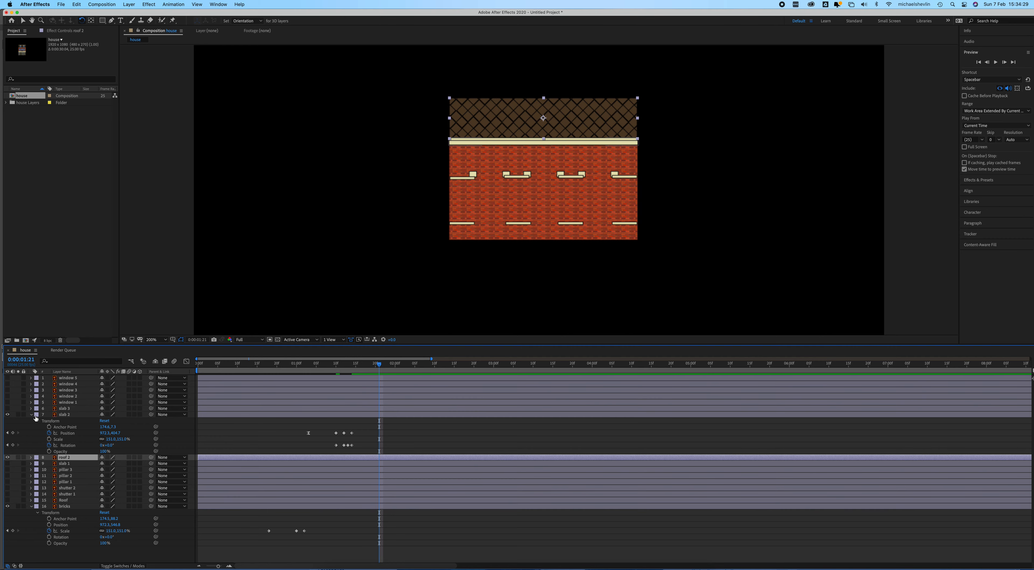
{"action": "left_click", "coordinate": [32, 415]}
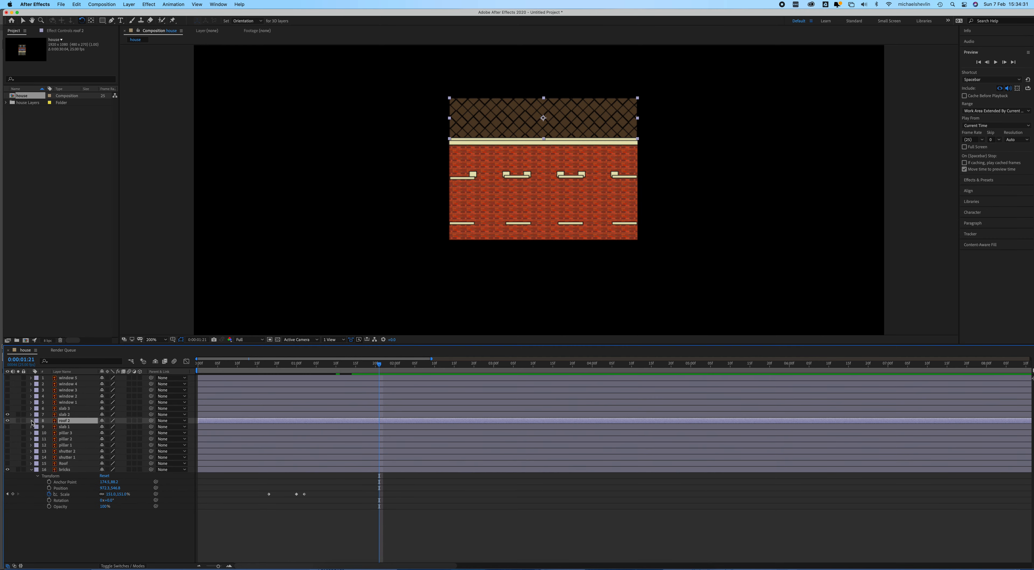
{"action": "left_click", "coordinate": [31, 421]}
{"action": "left_click", "coordinate": [39, 428]}
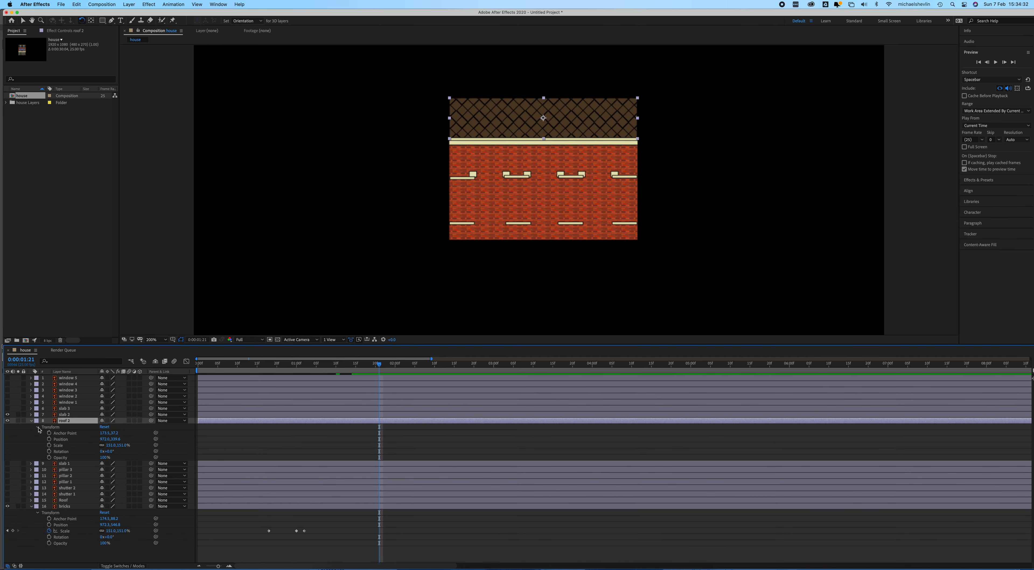
{"action": "left_click", "coordinate": [49, 439]}
- Move roof 2 straight up out of the frame at 0:00:01:14 and play back its drop
{"action": "left_click_drag", "start_coordinate": [379, 365], "coordinate": [351, 369]}
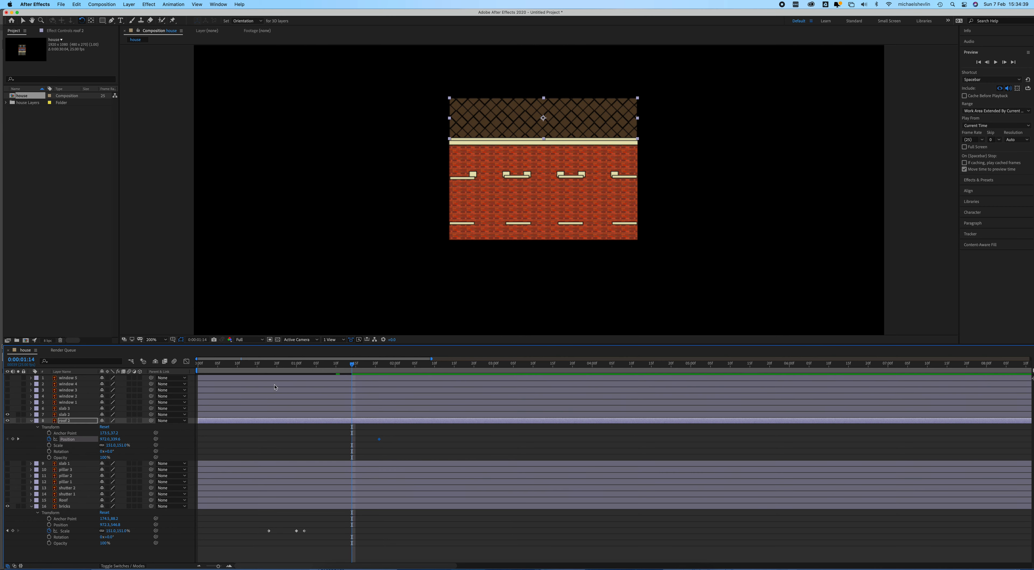
{"action": "left_click_drag", "start_coordinate": [566, 118], "coordinate": [562, 28]}
{"action": "key", "text": "super+z"}
{"action": "key", "text": "v"}
{"action": "key", "text": "space"}
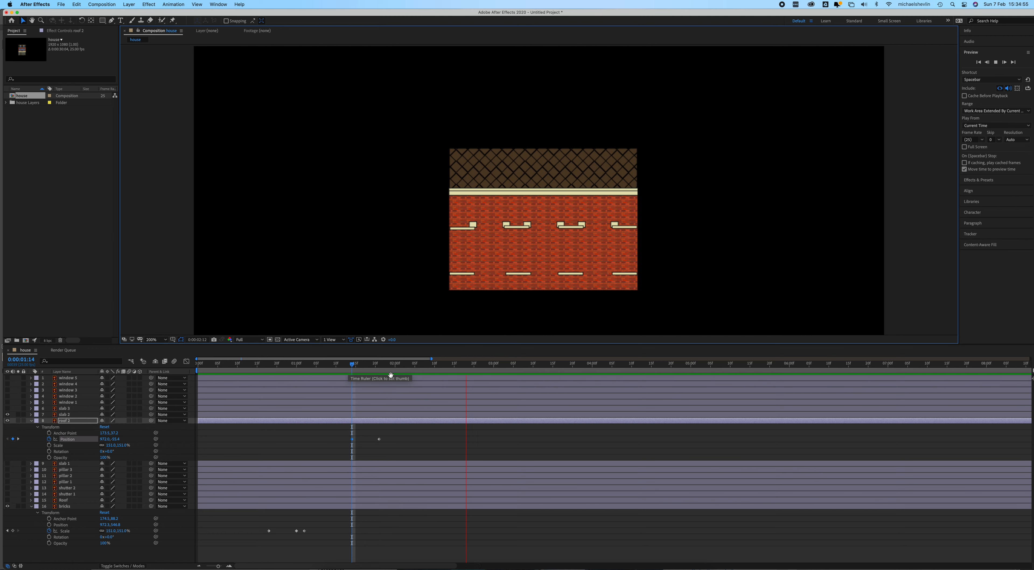
- Add a roof 2 Position keyframe at 0:00:02:00 and raise the roof slightly above slab 2 at 0:00:01:23
{"action": "left_click", "coordinate": [380, 366]}
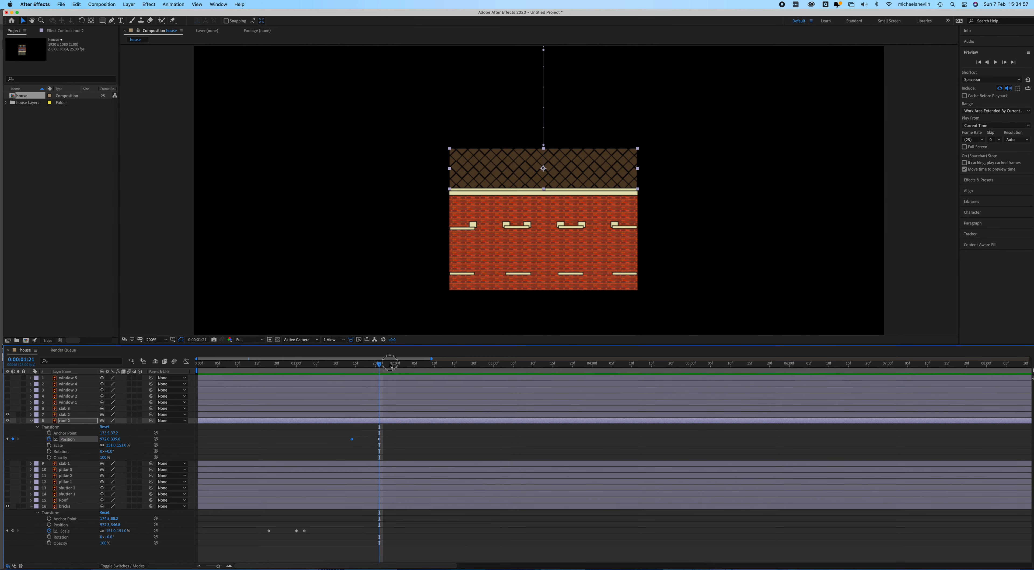
{"action": "left_click", "coordinate": [395, 363]}
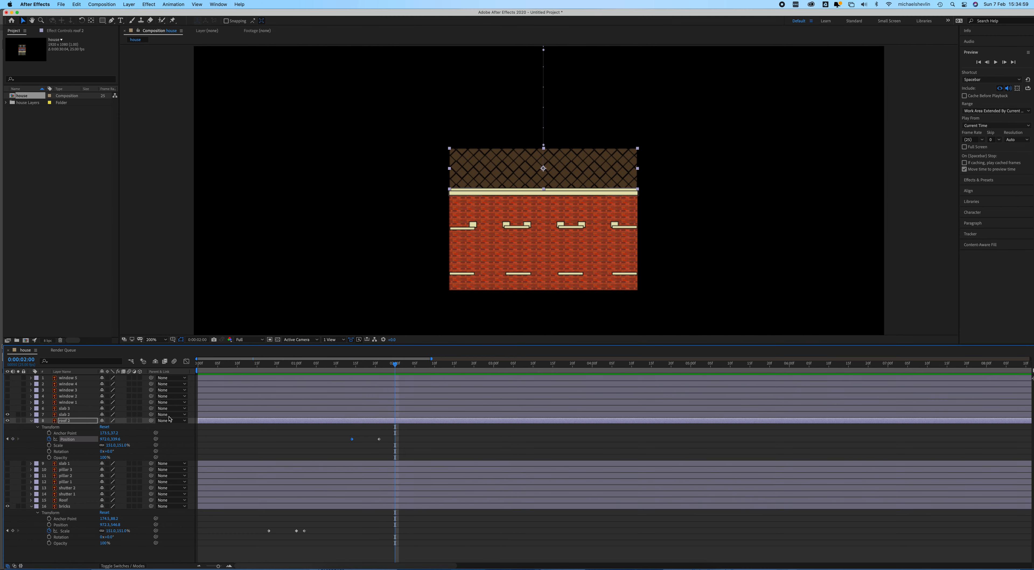
{"action": "left_click", "coordinate": [13, 439]}
{"action": "left_click_drag", "start_coordinate": [395, 365], "coordinate": [387, 368]}
{"action": "left_click_drag", "start_coordinate": [573, 170], "coordinate": [574, 163]}
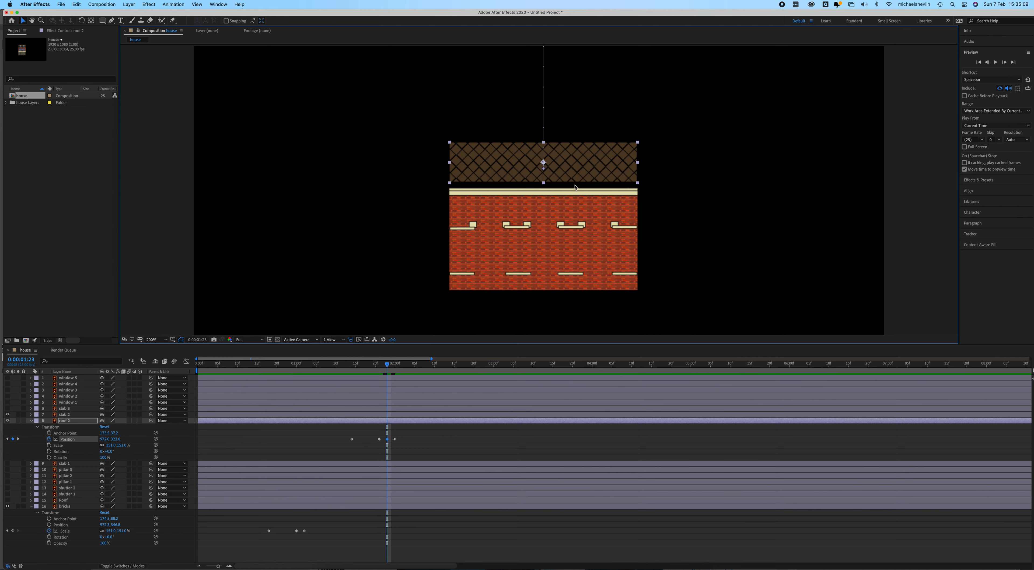
{"action": "key", "text": "shift+Down"}
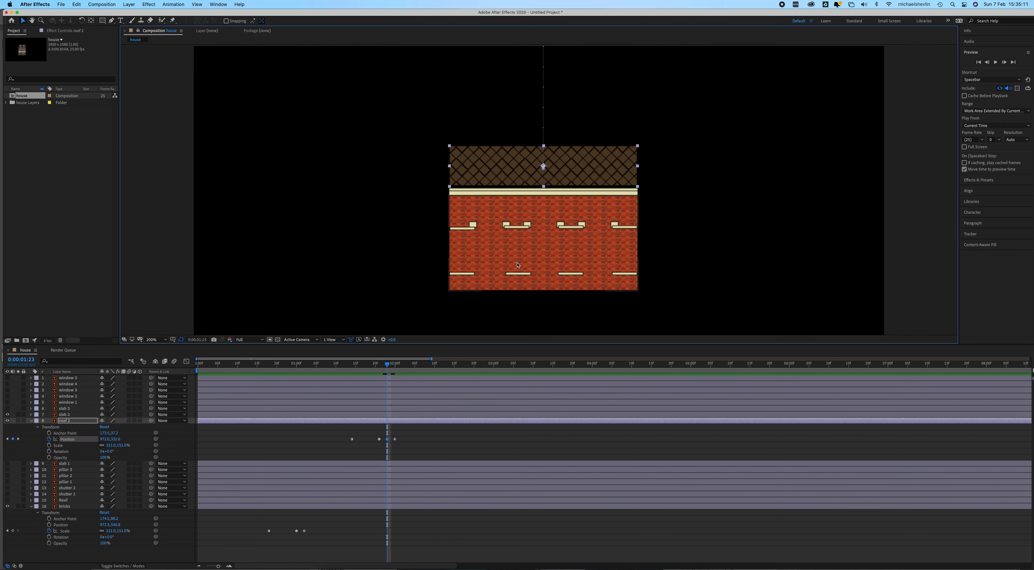
- Play back and scrub through roof 2's drop and bounce
{"action": "left_click_drag", "start_coordinate": [386, 365], "coordinate": [353, 373]}
{"action": "key", "text": "space"}
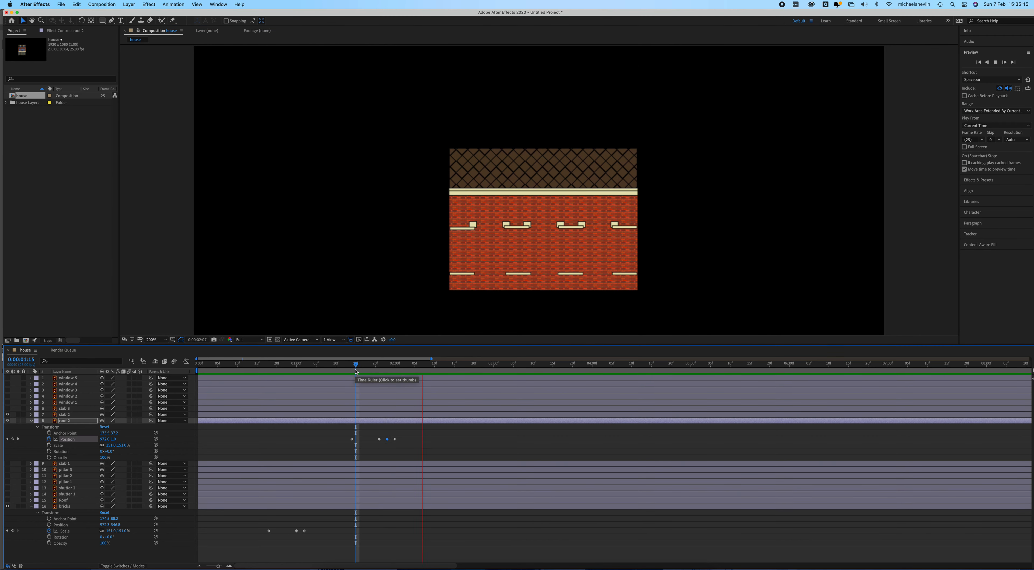
{"action": "key", "text": "space"}
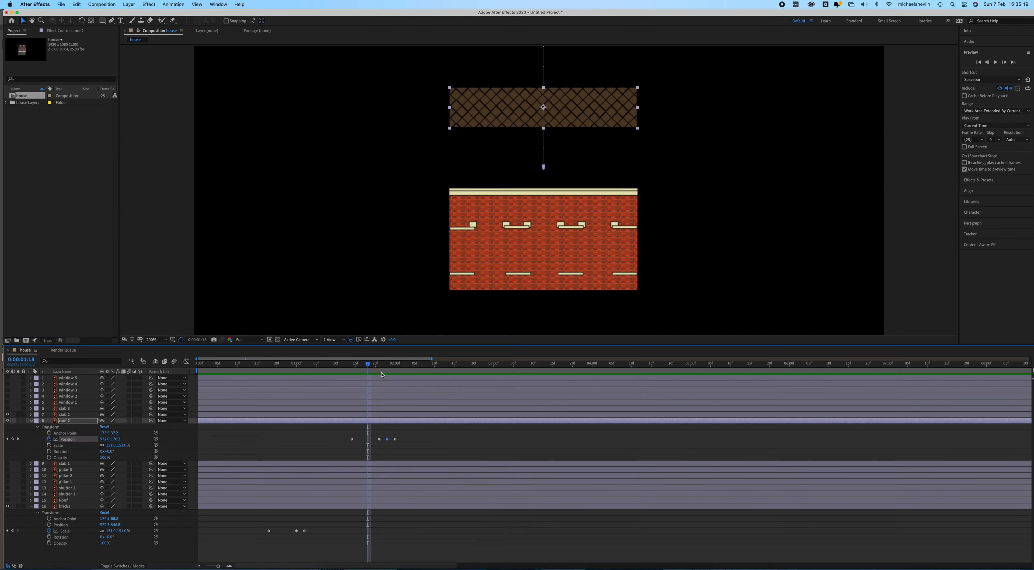
{"action": "left_click_drag", "start_coordinate": [382, 365], "coordinate": [301, 366]}
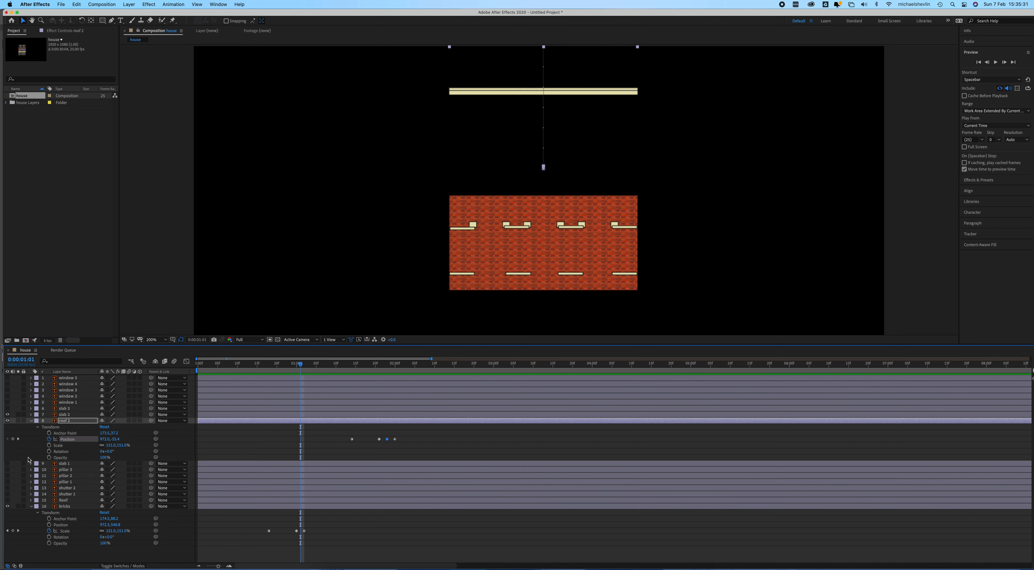
- Move slab 2 up above the frame at its first Position keyframe, 0:00:01:03
{"action": "left_click", "coordinate": [68, 414]}
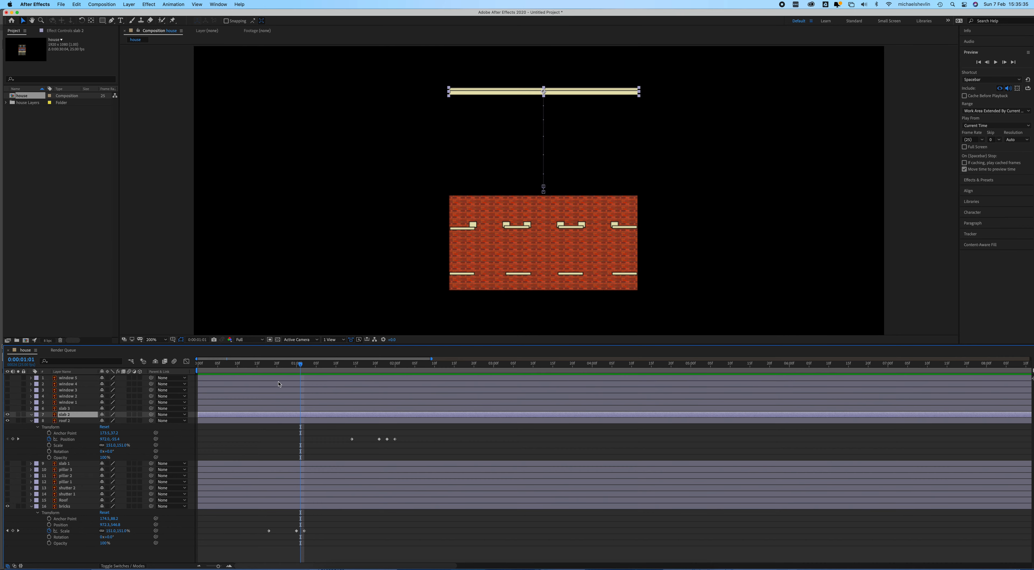
{"action": "left_click_drag", "start_coordinate": [304, 366], "coordinate": [310, 364]}
{"action": "left_click_drag", "start_coordinate": [558, 92], "coordinate": [557, 78]}
{"action": "key", "text": "comma"}
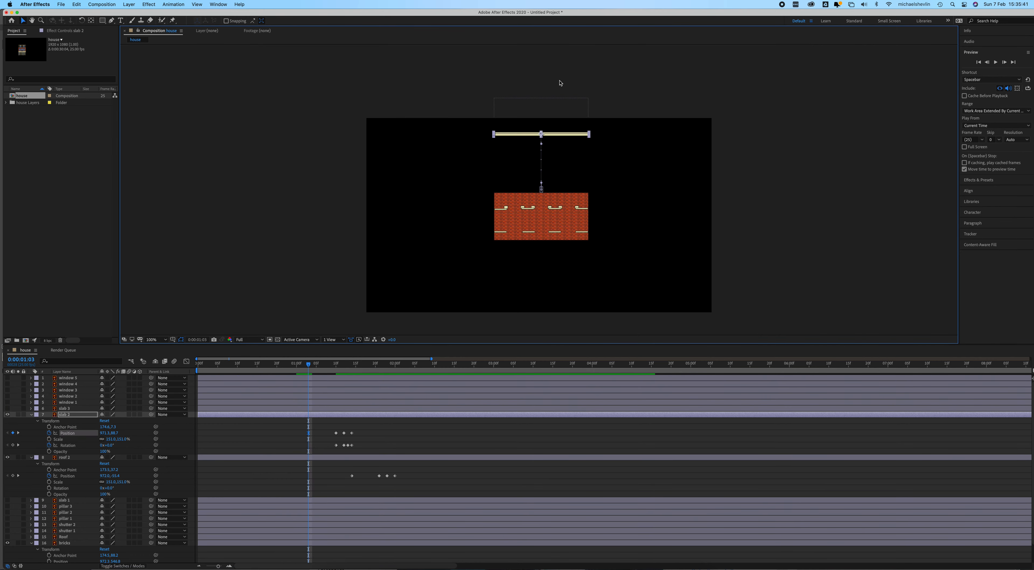
{"action": "left_click_drag", "start_coordinate": [557, 132], "coordinate": [558, 117]}
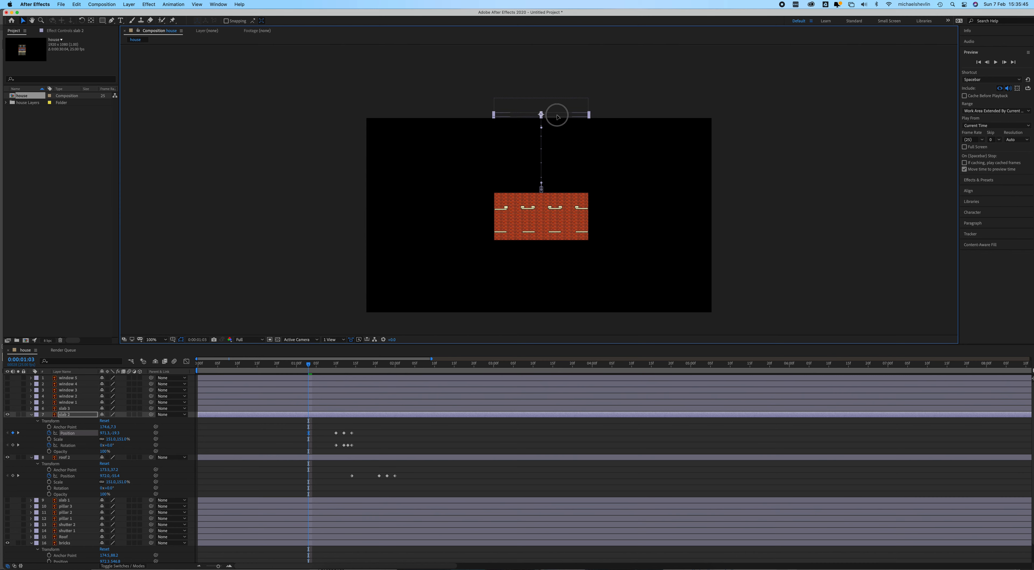
- Play back and scrub through the bricks, slab and roof assembly, and collapse the slab 2, roof 2 and bricks layers
{"action": "key", "text": "space"}
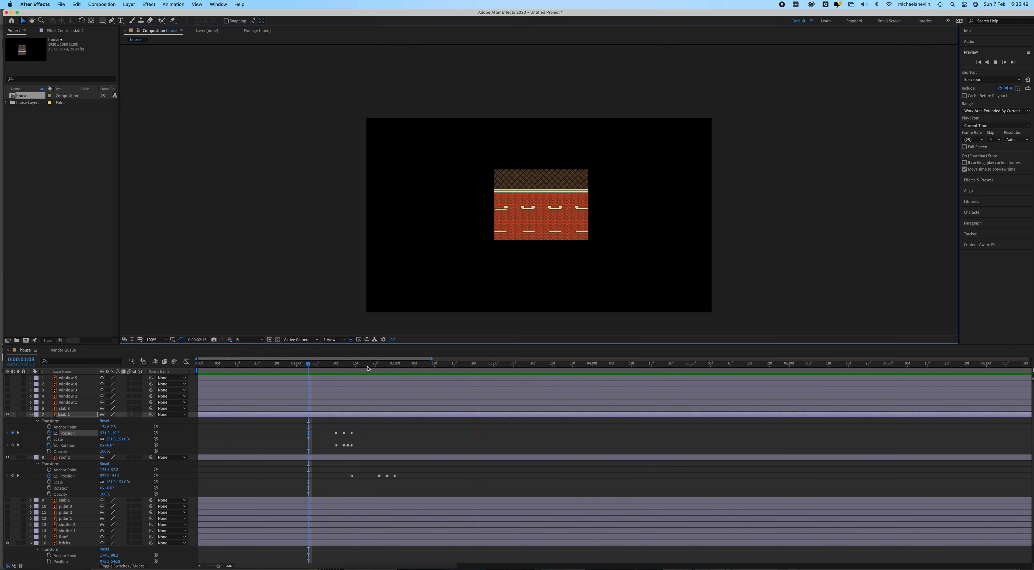
{"action": "key", "text": "space"}
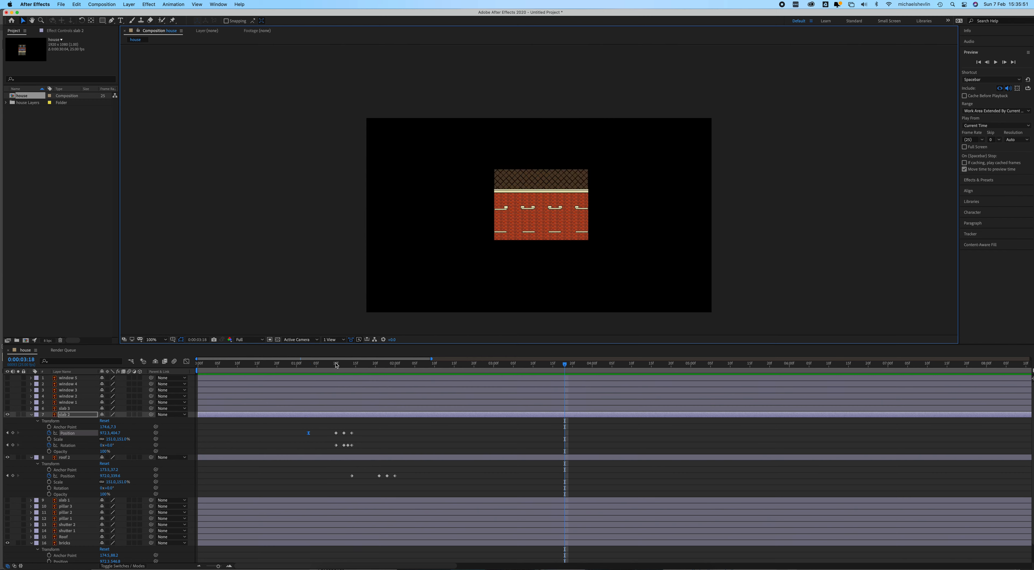
{"action": "left_click_drag", "start_coordinate": [373, 363], "coordinate": [360, 363]}
{"action": "key", "text": "Home"}
{"action": "left_click", "coordinate": [31, 415]}
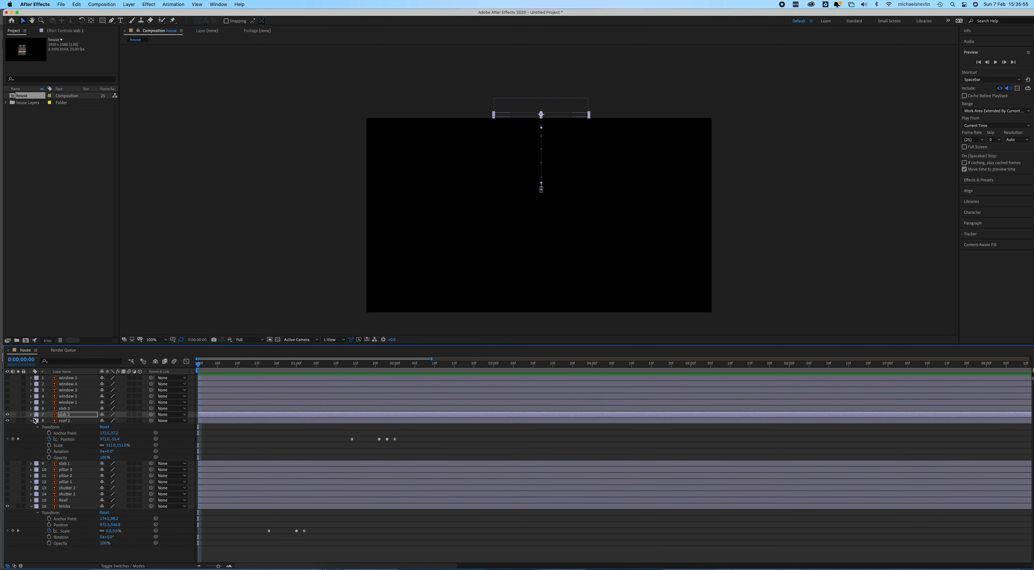
{"action": "left_click", "coordinate": [32, 421]}
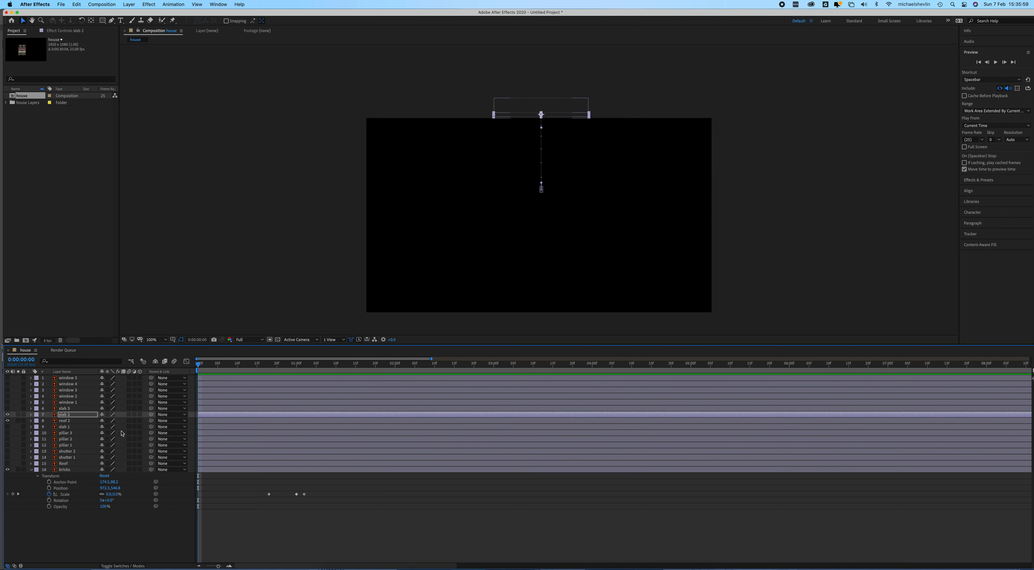
{"action": "left_click_drag", "start_coordinate": [202, 368], "coordinate": [392, 355]}
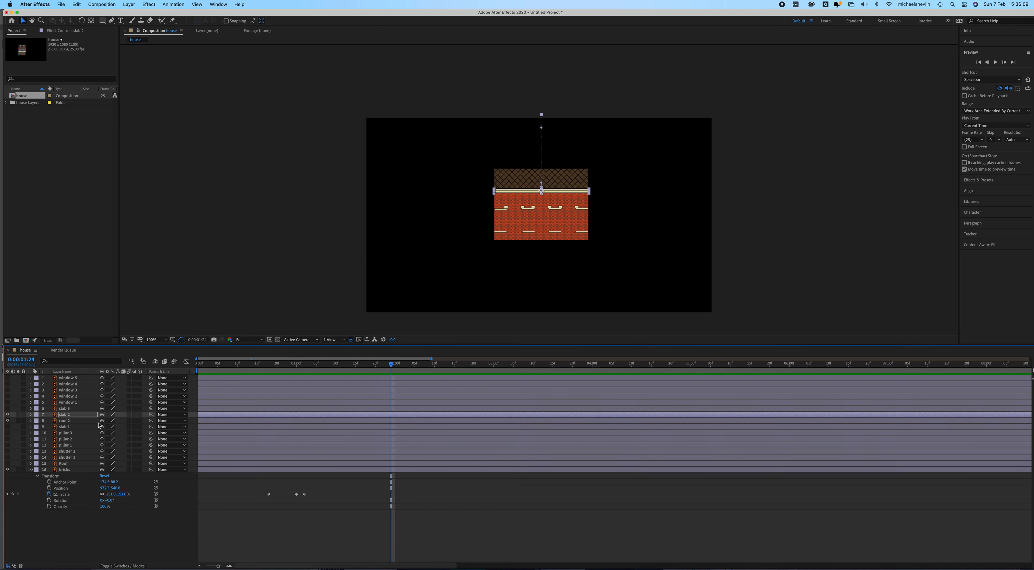
{"action": "left_click", "coordinate": [31, 470]}
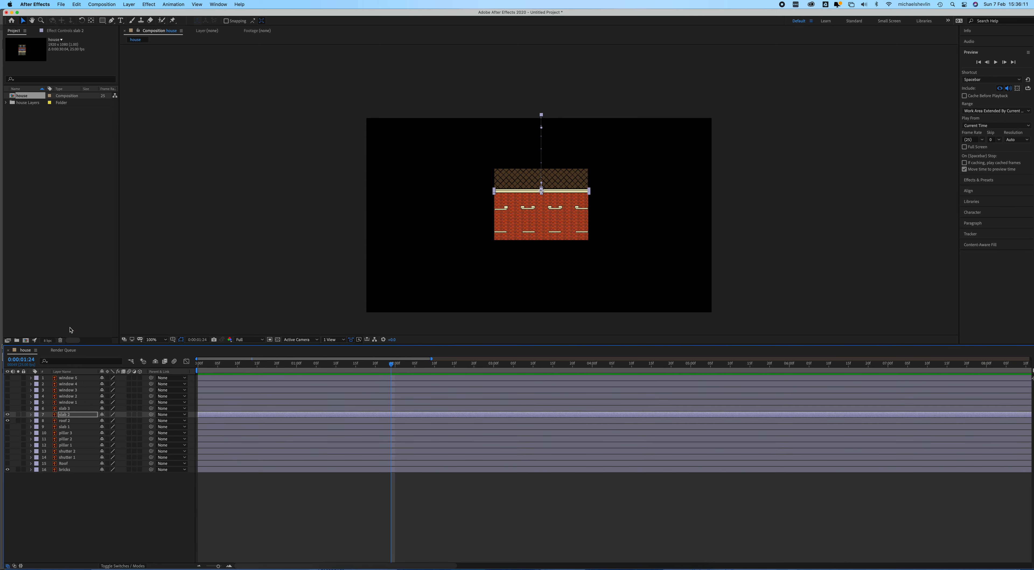
- Create a composition with the HDTV 1080 25 preset and place the house composition in it
{"action": "left_click", "coordinate": [35, 300]}
{"action": "left_click", "coordinate": [27, 340]}
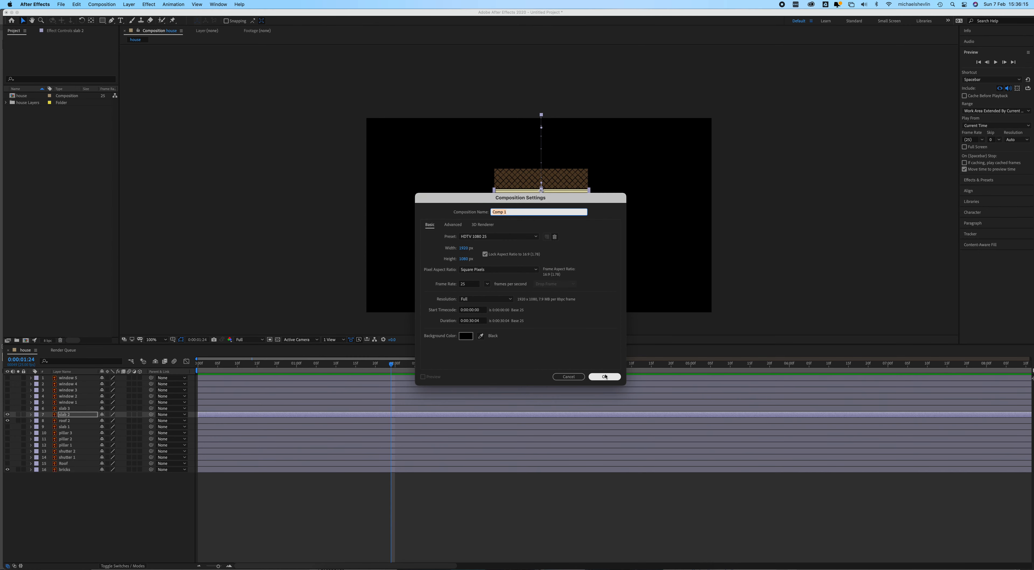
{"action": "left_click", "coordinate": [604, 377]}
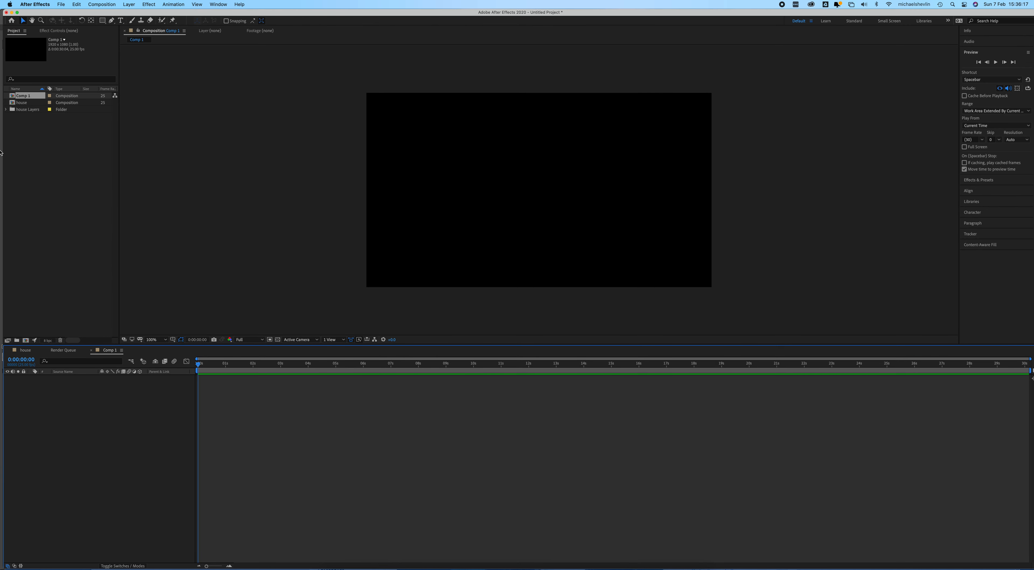
{"action": "left_click_drag", "start_coordinate": [16, 105], "coordinate": [128, 421]}
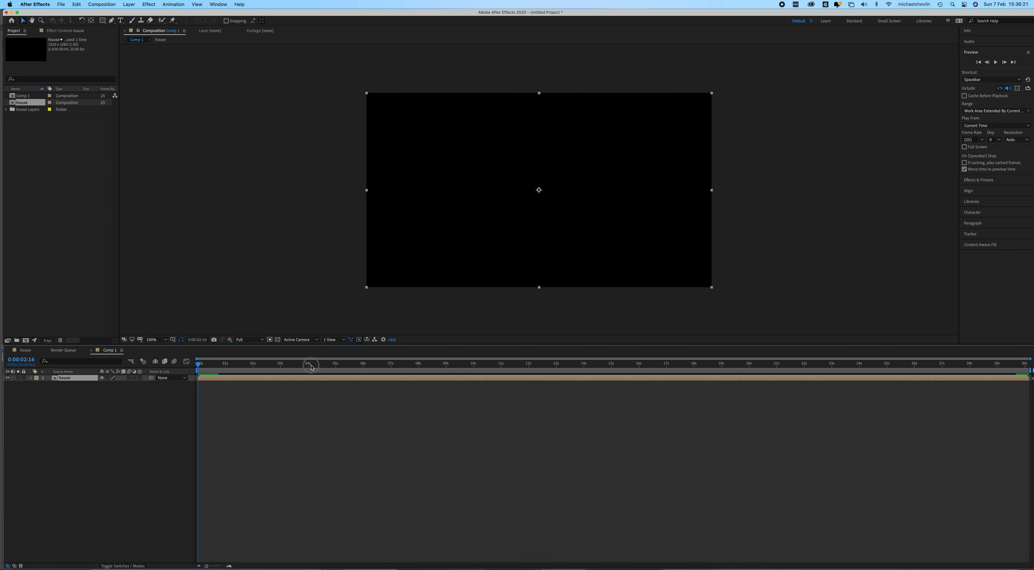
- Scale the nested house layer up to about twice its size at 0:00:08:09 and make it a 3D layer
{"action": "left_click_drag", "start_coordinate": [270, 364], "coordinate": [429, 364]}
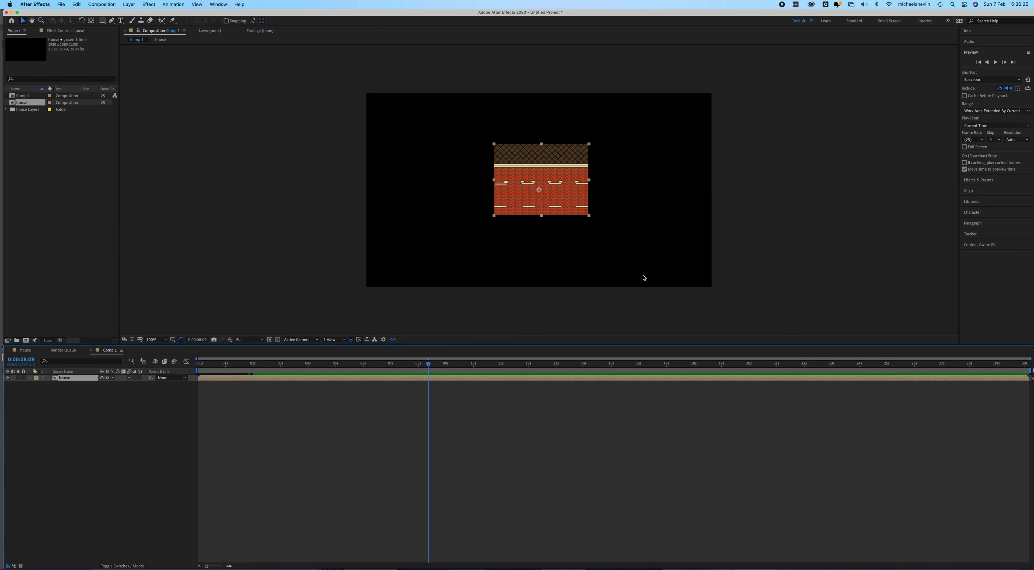
{"action": "left_click_drag", "start_coordinate": [590, 217], "coordinate": [646, 265]}
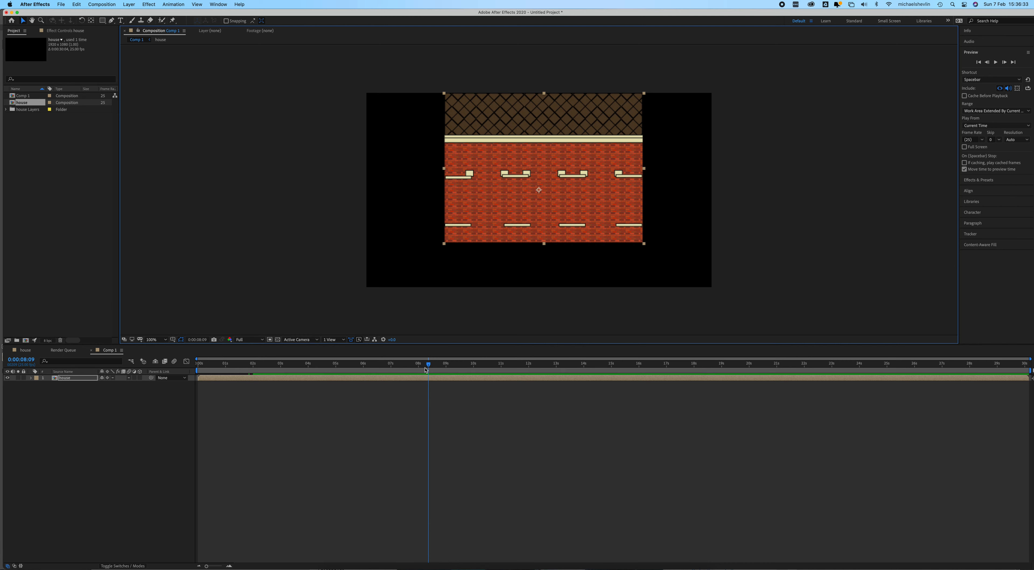
{"action": "left_click", "coordinate": [107, 378]}
{"action": "left_click", "coordinate": [107, 377]}
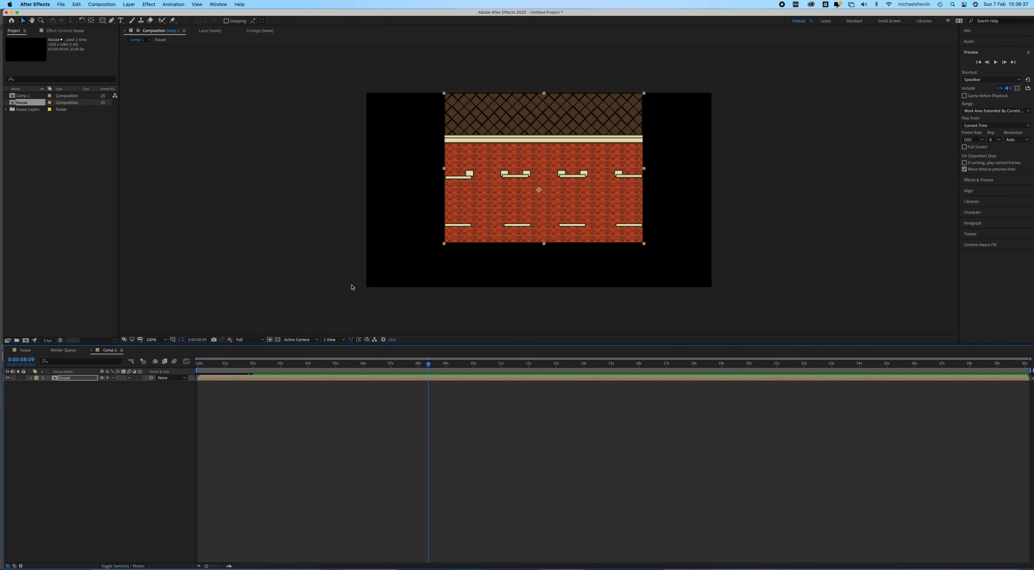
{"action": "left_click", "coordinate": [140, 378]}
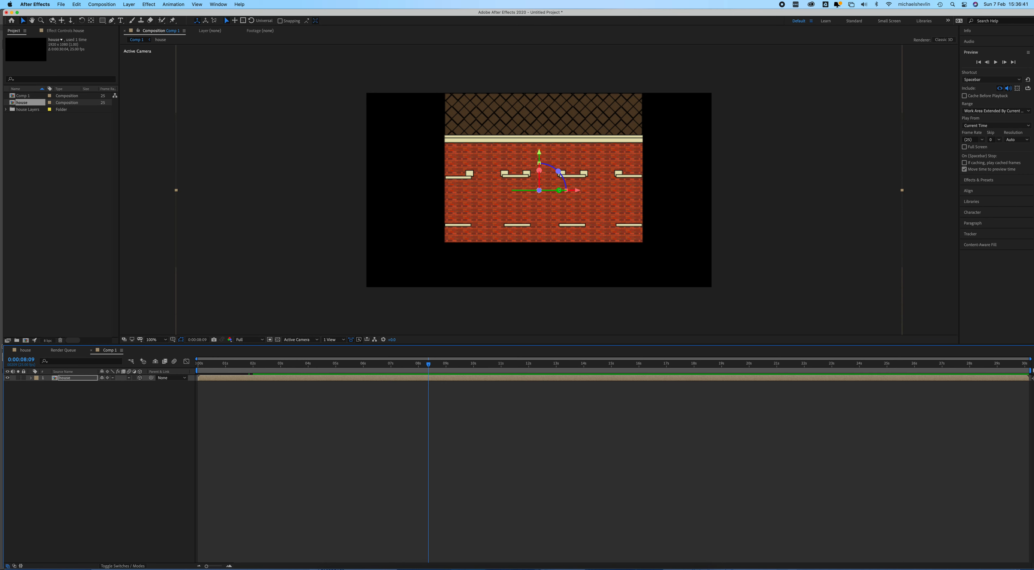
{"action": "left_click_drag", "start_coordinate": [540, 190], "coordinate": [431, 25]}
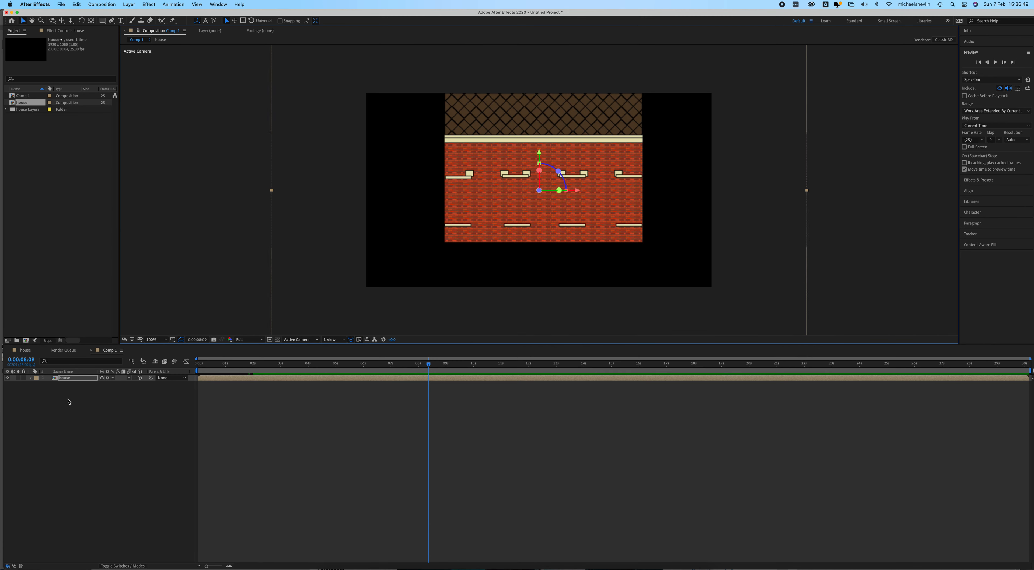
- Add a two-node camera with the 50mm preset and expand its layer properties
{"action": "left_click", "coordinate": [128, 4]}
{"action": "mouse_move", "coordinate": [161, 15]}
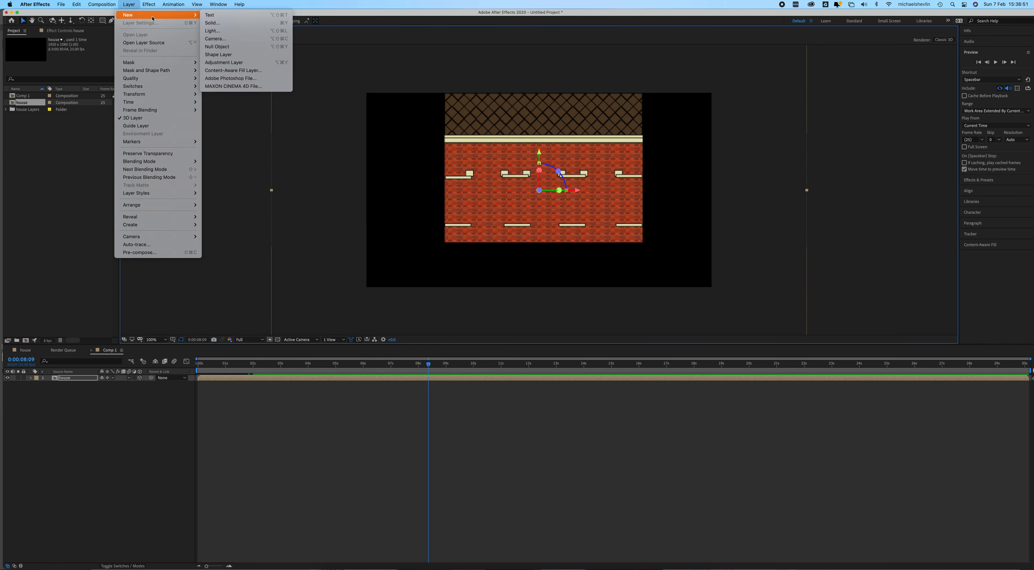
{"action": "left_click", "coordinate": [240, 39]}
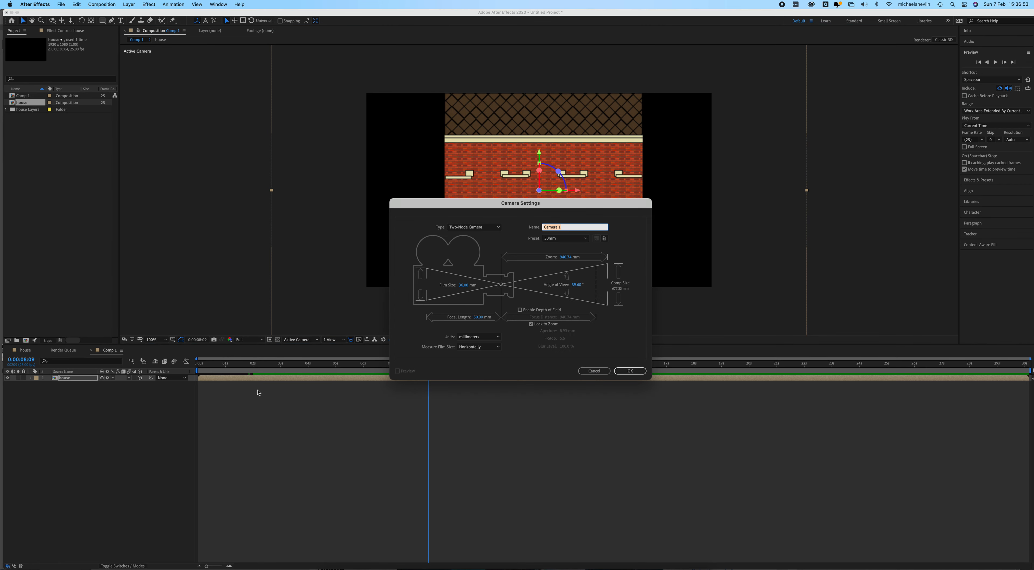
{"action": "left_click", "coordinate": [630, 371]}
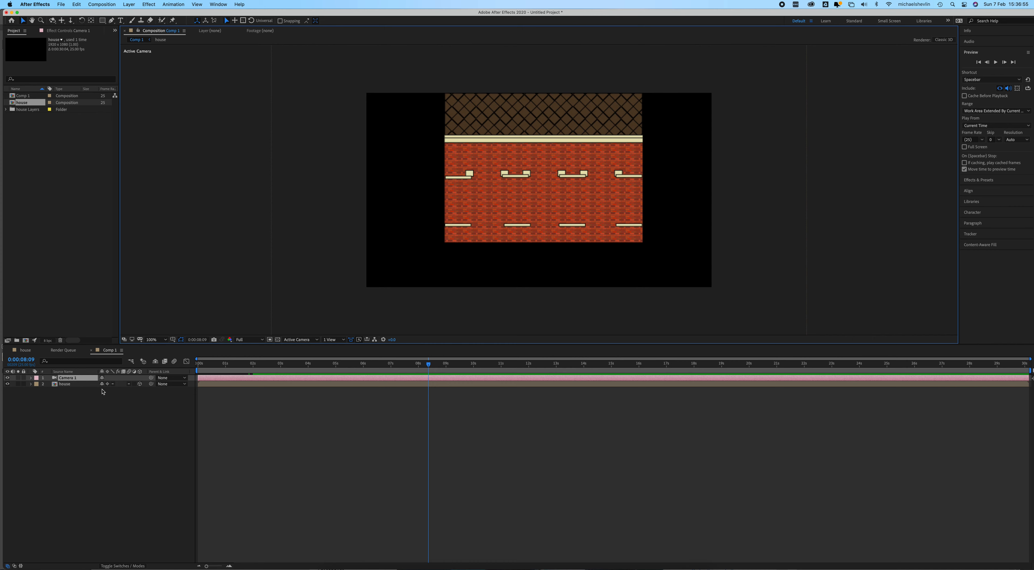
{"action": "scroll", "coordinate": [489, 209], "scroll_direction": "down", "scroll_amount": 2}
{"action": "scroll", "coordinate": [489, 210], "scroll_direction": "up", "scroll_amount": 2}
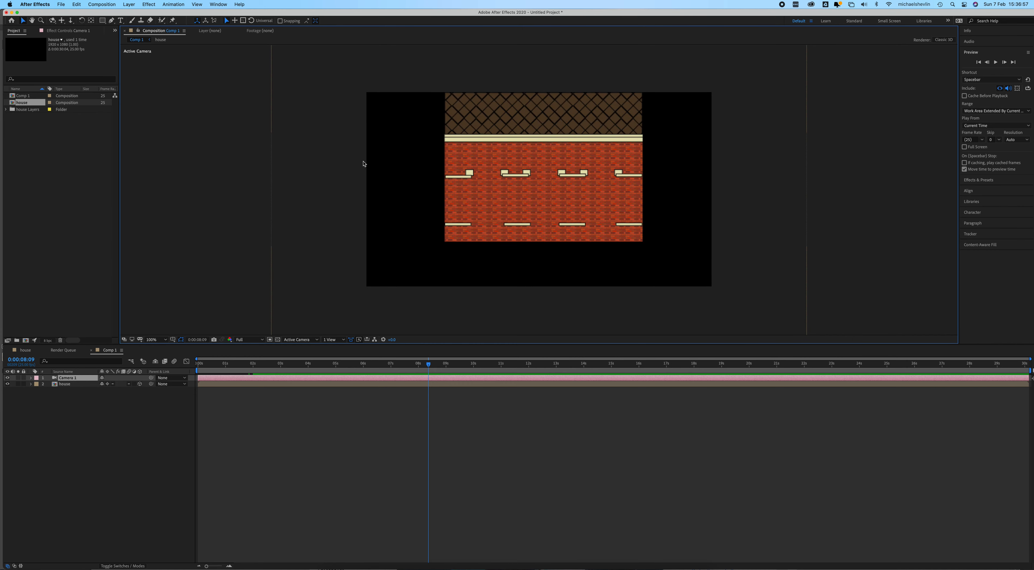
{"action": "left_click", "coordinate": [31, 377]}
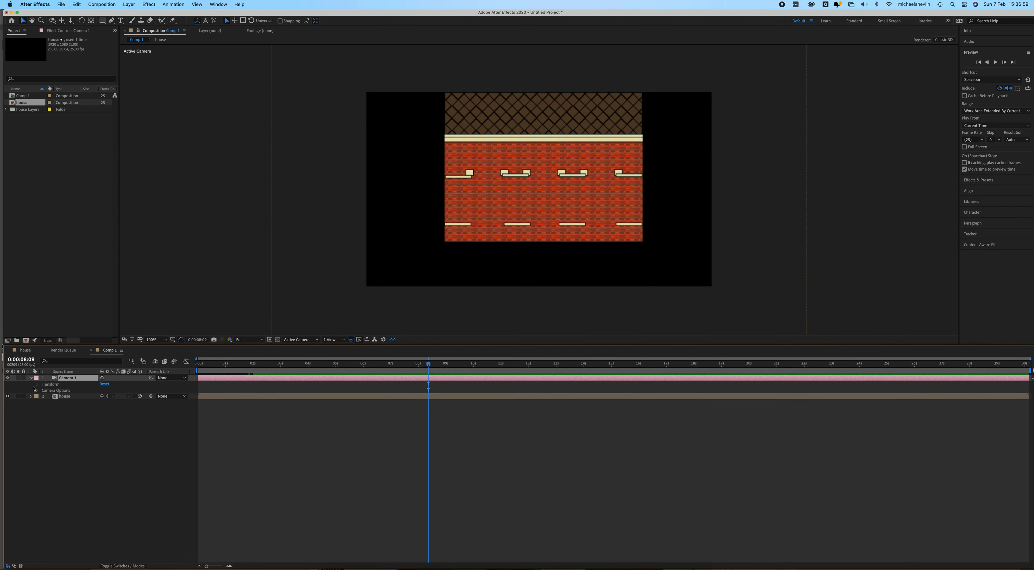
- Reveal the camera's Transform properties, pull its Position back along Z and shift it sideways to a larger X value
{"action": "left_click", "coordinate": [38, 384]}
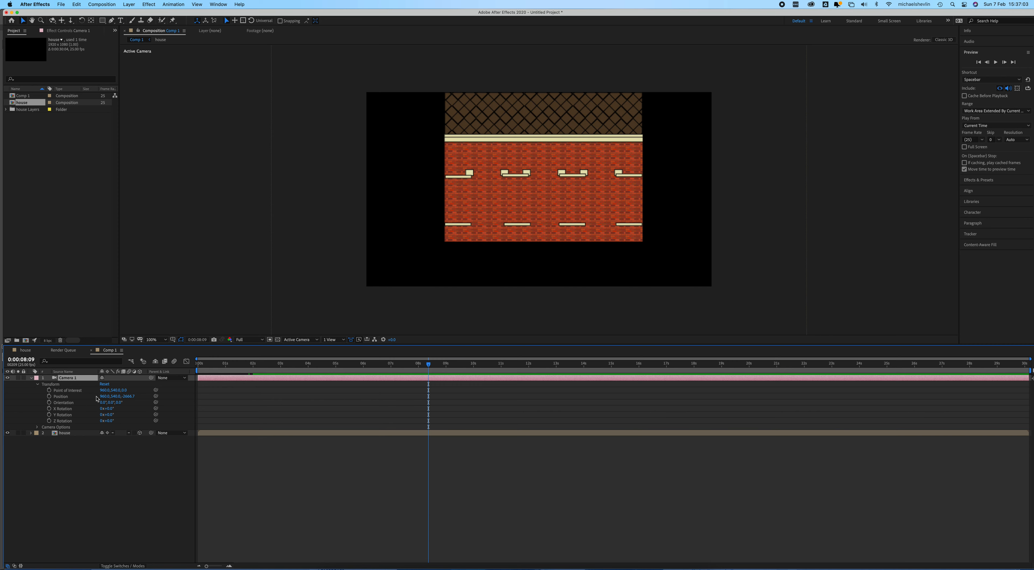
{"action": "left_click_drag", "start_coordinate": [128, 396], "coordinate": [1, 431]}
{"action": "left_click_drag", "start_coordinate": [128, 398], "coordinate": [43, 403]}
{"action": "left_click_drag", "start_coordinate": [105, 396], "coordinate": [164, 393]}
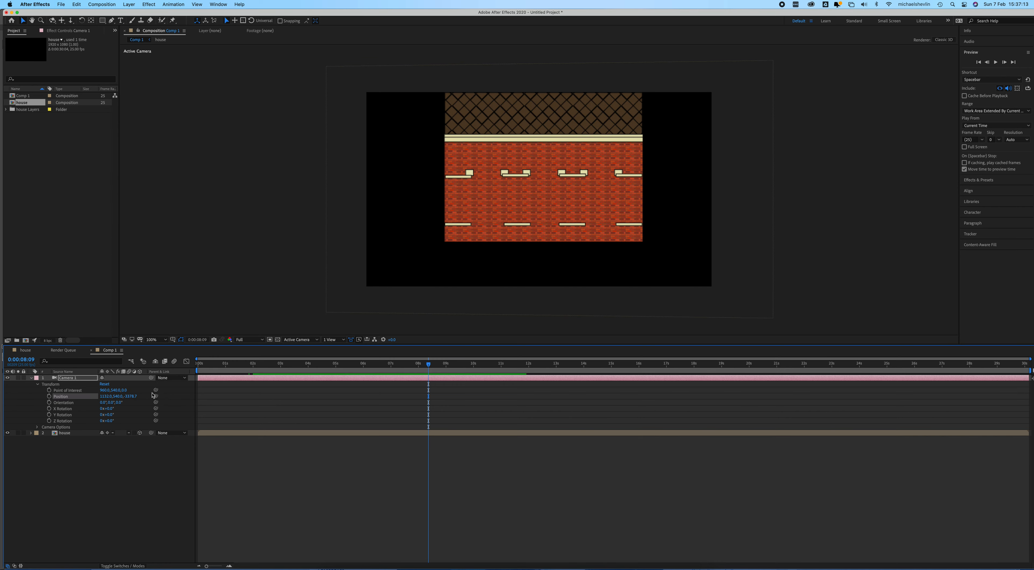
- Switch the composition's view to Camera 1 and turn off Collapse Transformations for the nested house layer
{"action": "left_click", "coordinate": [301, 339]}
{"action": "left_click", "coordinate": [305, 358]}
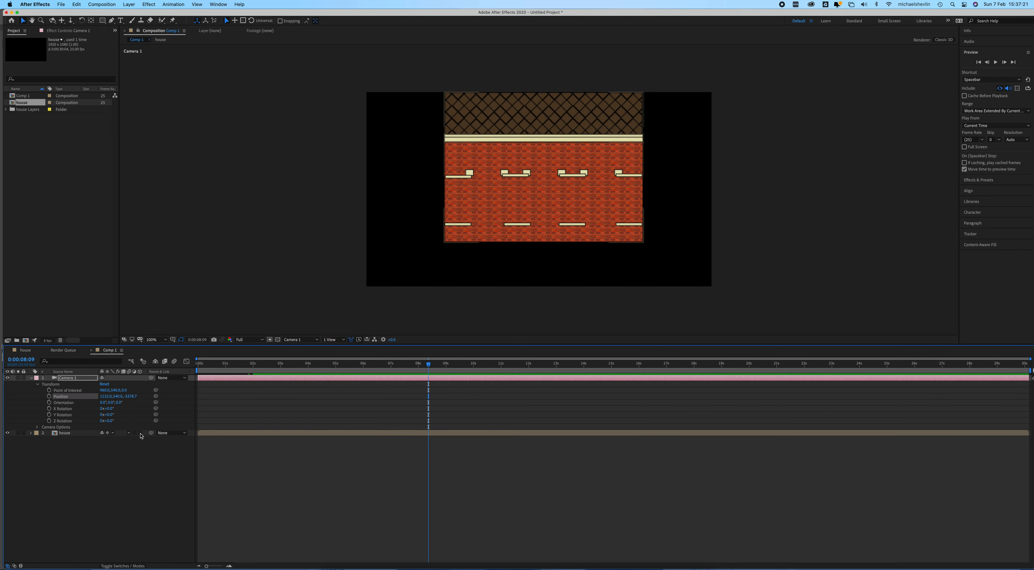
{"action": "left_click", "coordinate": [108, 433]}
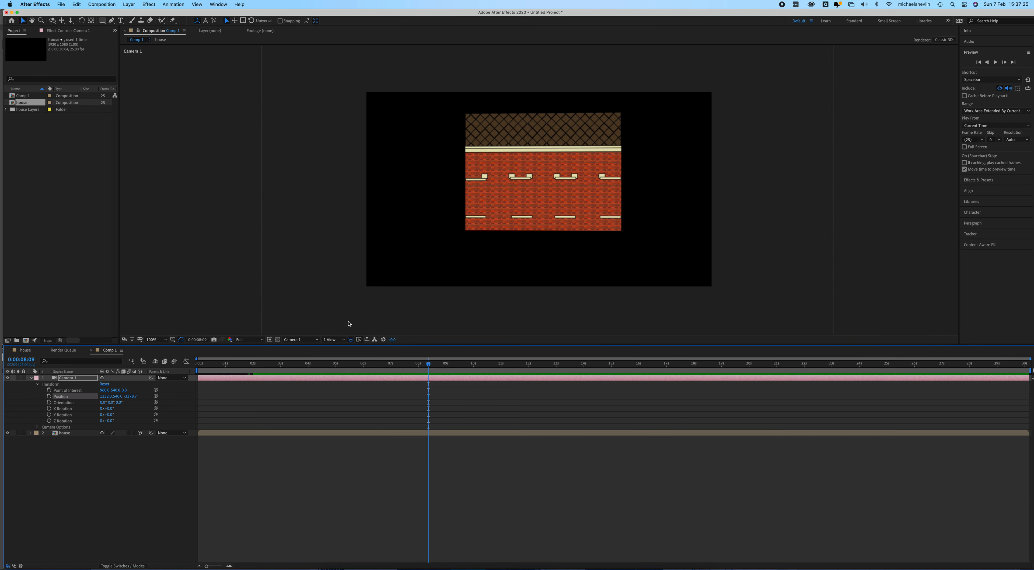
- Pull the camera's Position farther back along Z and adjust its X so the whole house fits in the frame
{"action": "left_click_drag", "start_coordinate": [138, 397], "coordinate": [1, 406]}
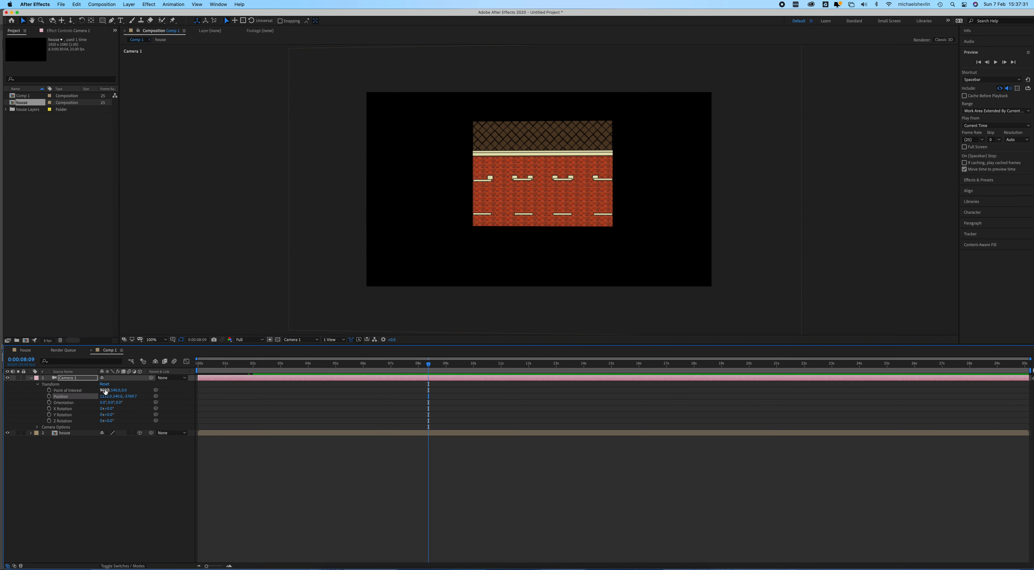
{"action": "left_click_drag", "start_coordinate": [106, 398], "coordinate": [85, 381]}
{"action": "left_click", "coordinate": [53, 165]}
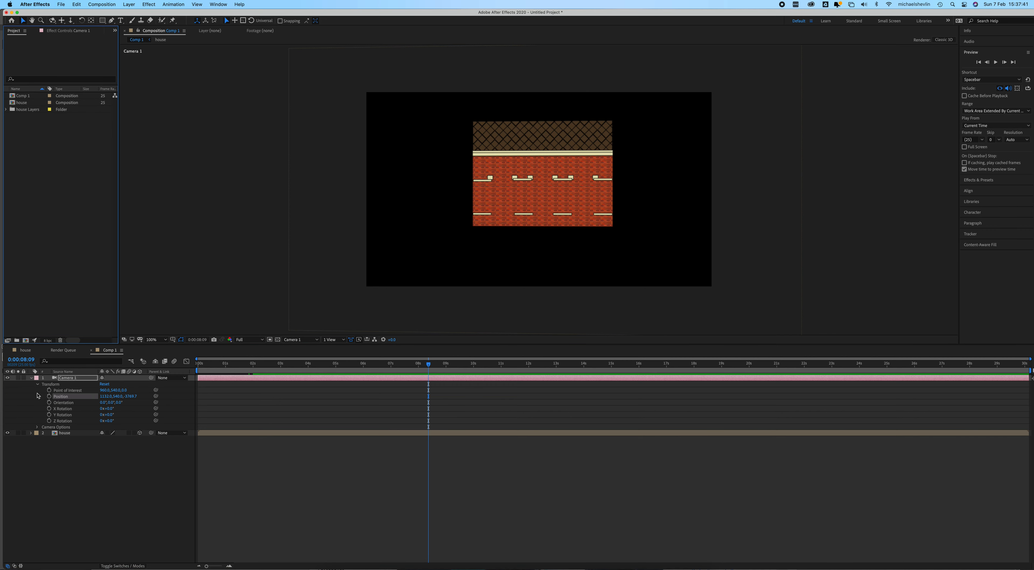
- Open the house composition and briefly show the slab 1 layer to check its placement, hiding it again
{"action": "left_click", "coordinate": [23, 350]}
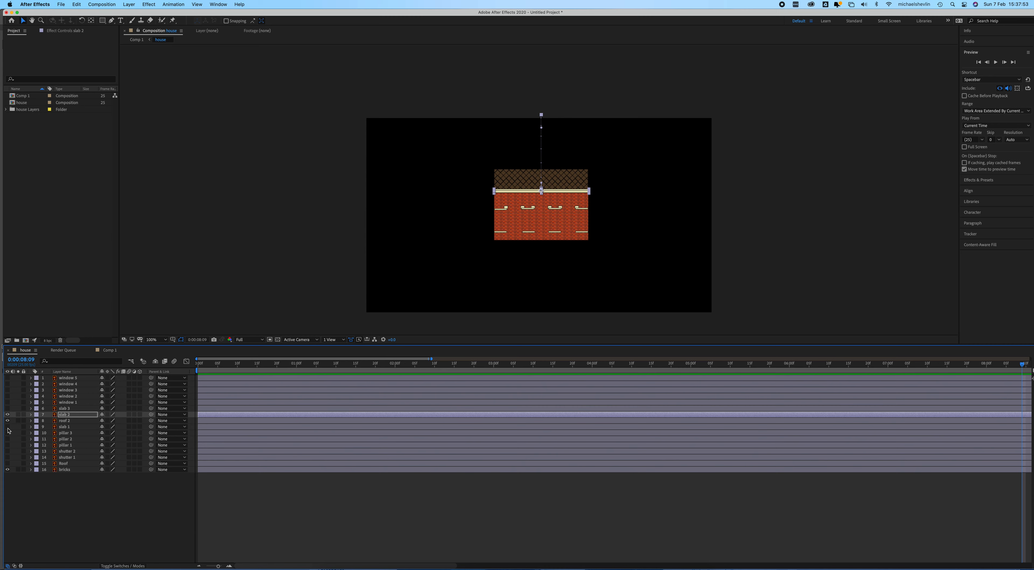
{"action": "left_click", "coordinate": [67, 427]}
{"action": "left_click", "coordinate": [8, 426]}
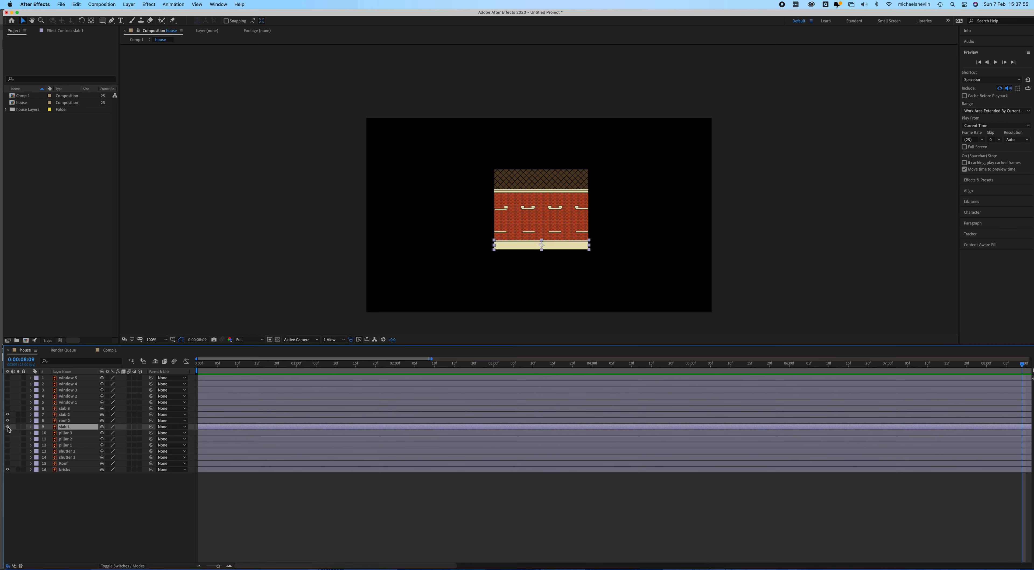
{"action": "left_click", "coordinate": [8, 427]}
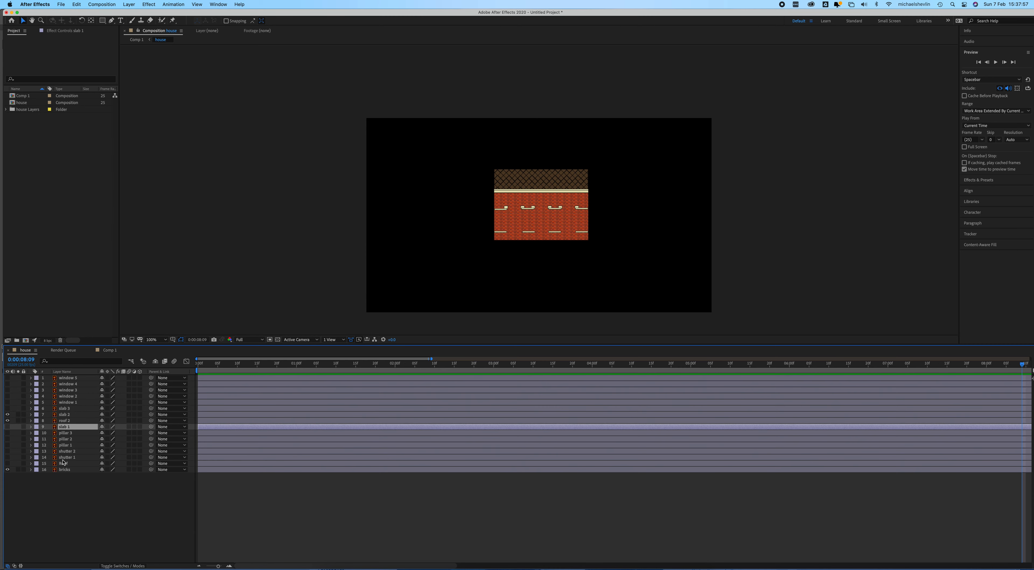
- Make the Roof and slab 3 layers visible and select slab 3
{"action": "left_click", "coordinate": [7, 464]}
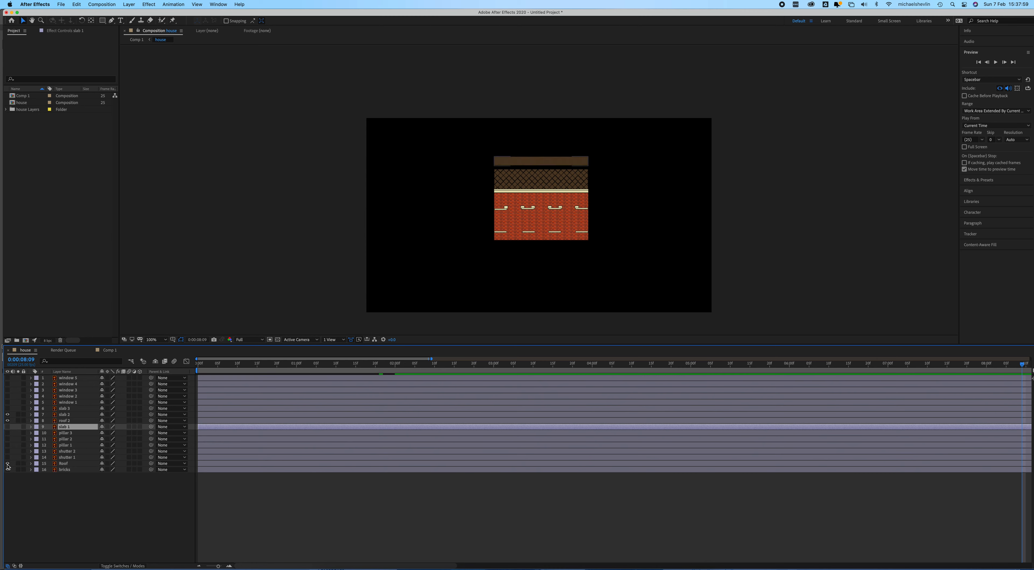
{"action": "left_click", "coordinate": [7, 464]}
{"action": "left_click", "coordinate": [7, 464]}
{"action": "left_click", "coordinate": [7, 408]}
{"action": "left_click", "coordinate": [7, 409]}
{"action": "left_click", "coordinate": [69, 409]}
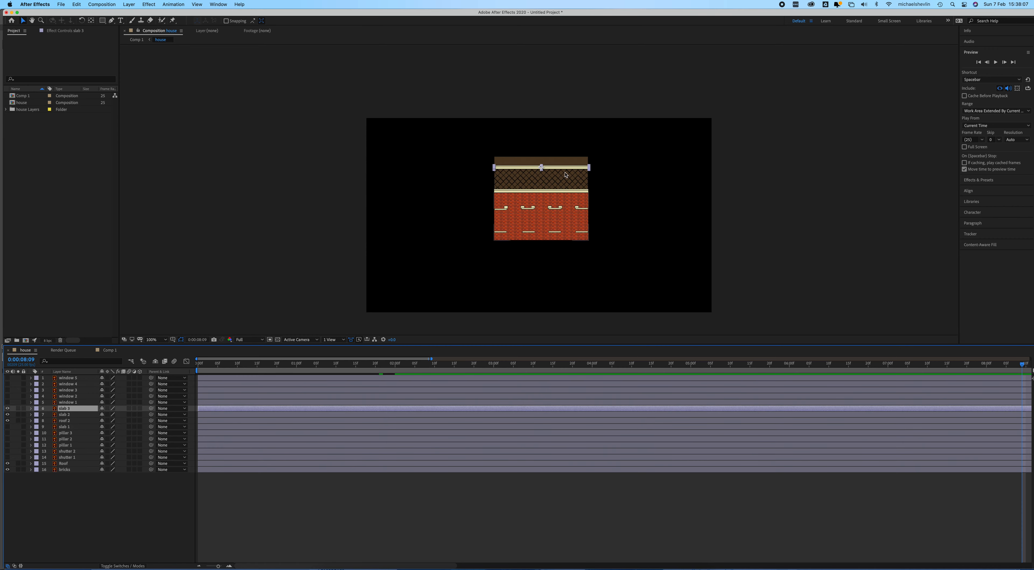
- Expand the properties of slab 2 and roof 2 and set the current time to 0:00:02:05
{"action": "scroll", "coordinate": [566, 178], "scroll_direction": "up", "scroll_amount": 4}
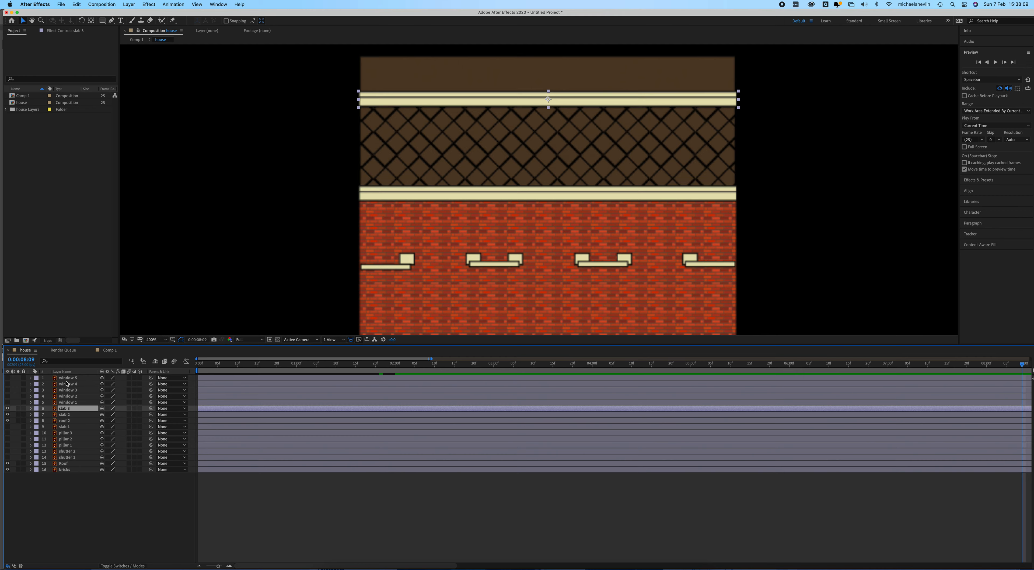
{"action": "left_click", "coordinate": [31, 414]}
{"action": "left_click", "coordinate": [31, 457]}
{"action": "mouse_move", "coordinate": [409, 367]}
{"action": "left_mouse_down"}
{"action": "mouse_move", "coordinate": [399, 369]}
{"action": "mouse_move", "coordinate": [414, 366]}
{"action": "left_mouse_up"}
{"action": "scroll", "coordinate": [548, 243], "scroll_direction": "down", "scroll_amount": 4}
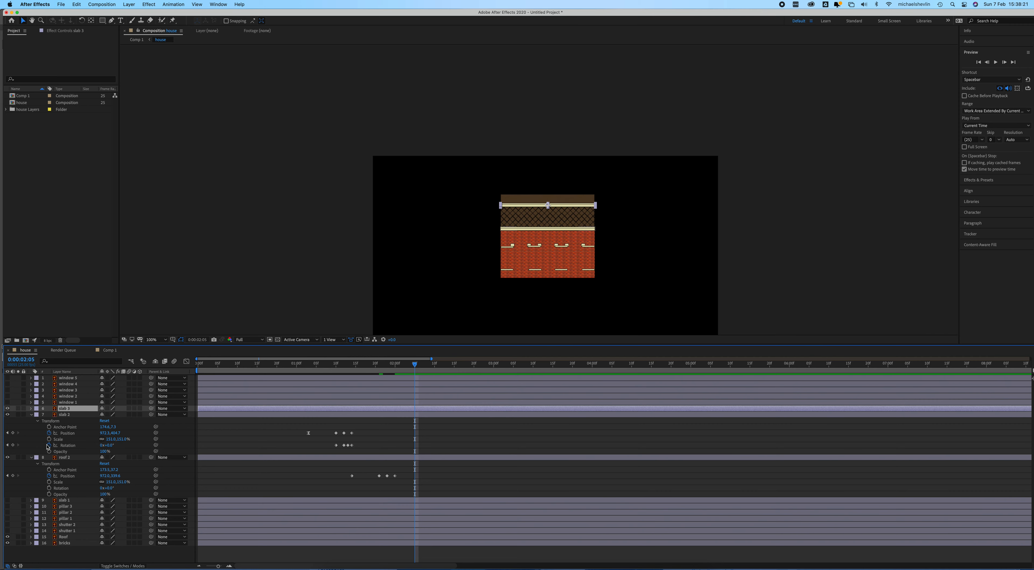
- Keyframe slab 3's Position at 0:00:02:05 and move the slab straight up to just above the frame at 0:00:01:21
{"action": "left_click", "coordinate": [31, 408]}
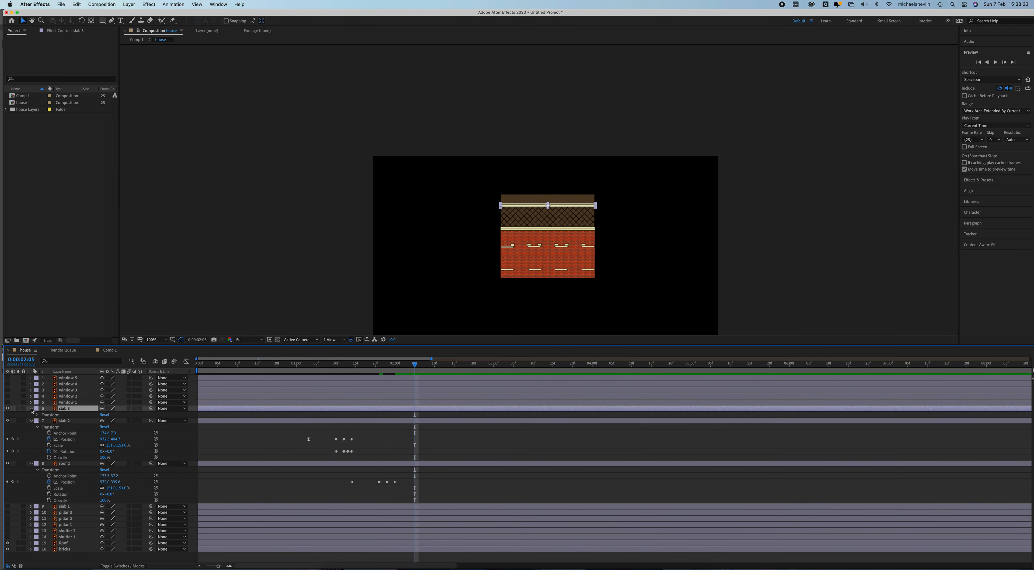
{"action": "left_click", "coordinate": [38, 415]}
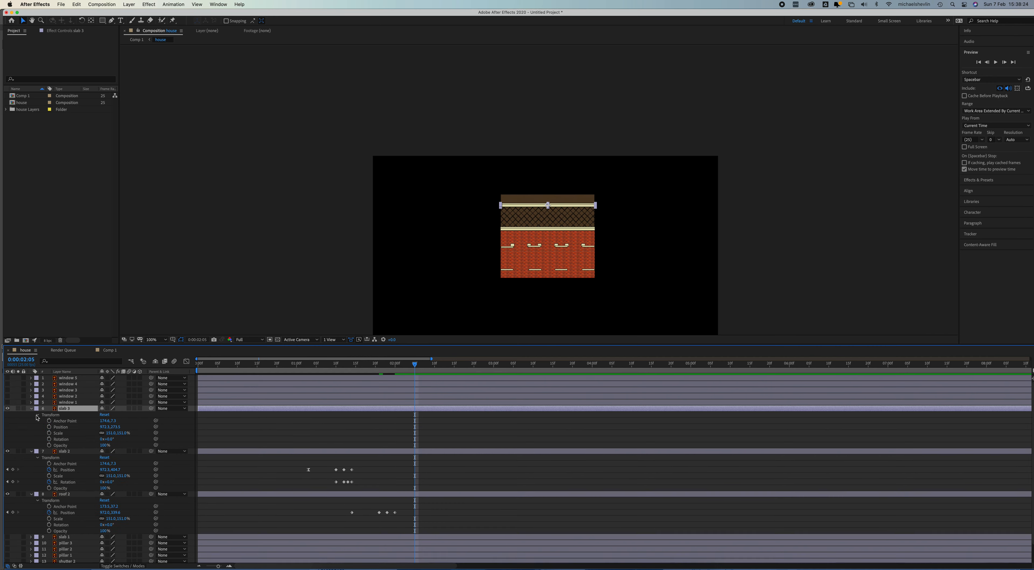
{"action": "left_click", "coordinate": [49, 427]}
{"action": "left_click_drag", "start_coordinate": [410, 367], "coordinate": [382, 369]}
{"action": "left_click_drag", "start_coordinate": [567, 206], "coordinate": [564, 154]}
- Add a small landing bounce to slab 3, raising it slightly at 0:00:02:07 and placing its resting Position keyframe at 0:00:02:09
{"action": "left_click_drag", "start_coordinate": [379, 364], "coordinate": [422, 369]}
{"action": "left_click_drag", "start_coordinate": [411, 370], "coordinate": [428, 370]}
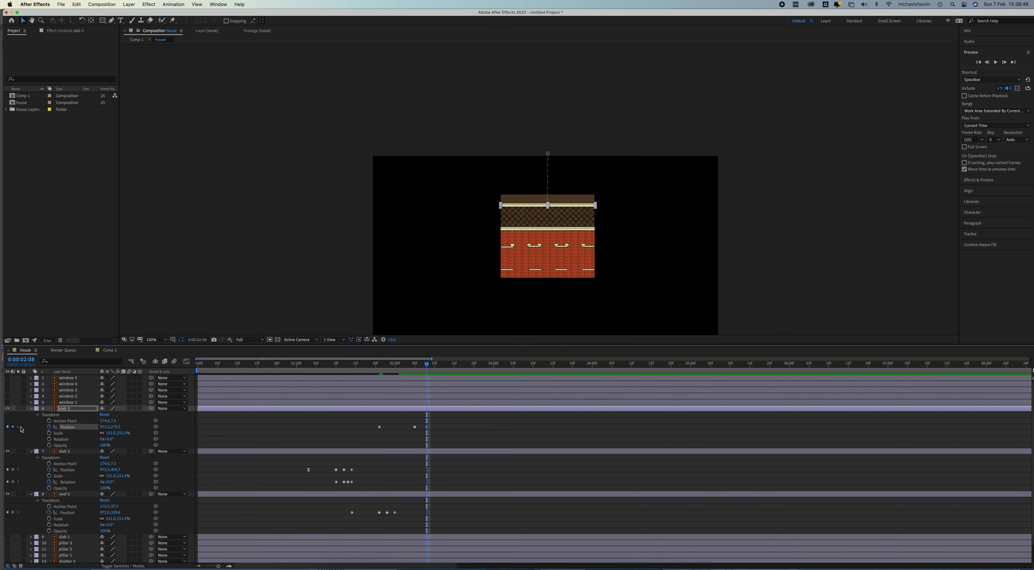
{"action": "left_click_drag", "start_coordinate": [427, 367], "coordinate": [421, 369]}
{"action": "left_click_drag", "start_coordinate": [559, 207], "coordinate": [559, 204]}
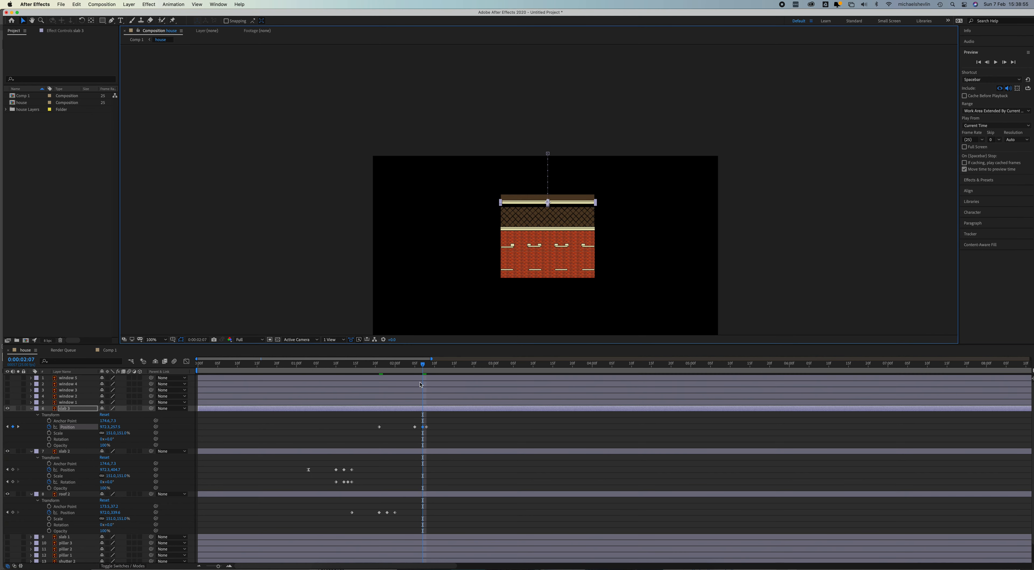
{"action": "left_click_drag", "start_coordinate": [428, 427], "coordinate": [431, 429]}
- Preview the slab 3 drop animation from 0:00:01:16
{"action": "left_click", "coordinate": [360, 367]}
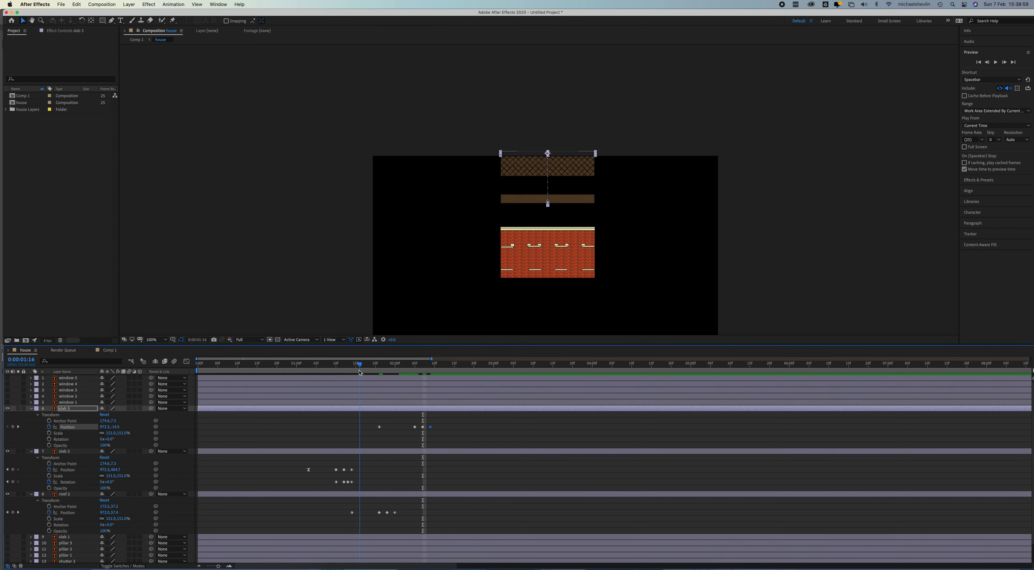
{"action": "key", "text": "space"}
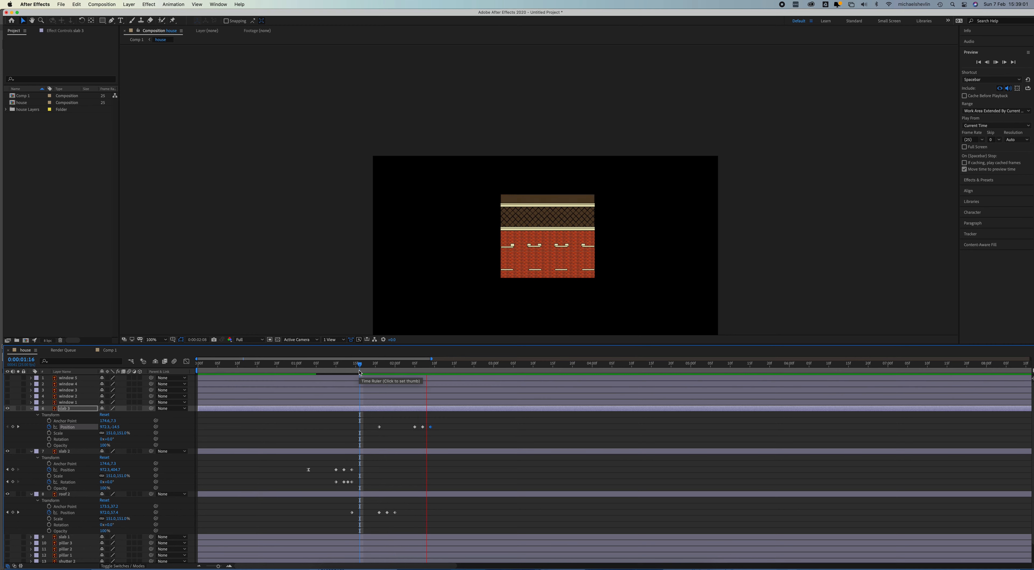
{"action": "left_click", "coordinate": [444, 372]}
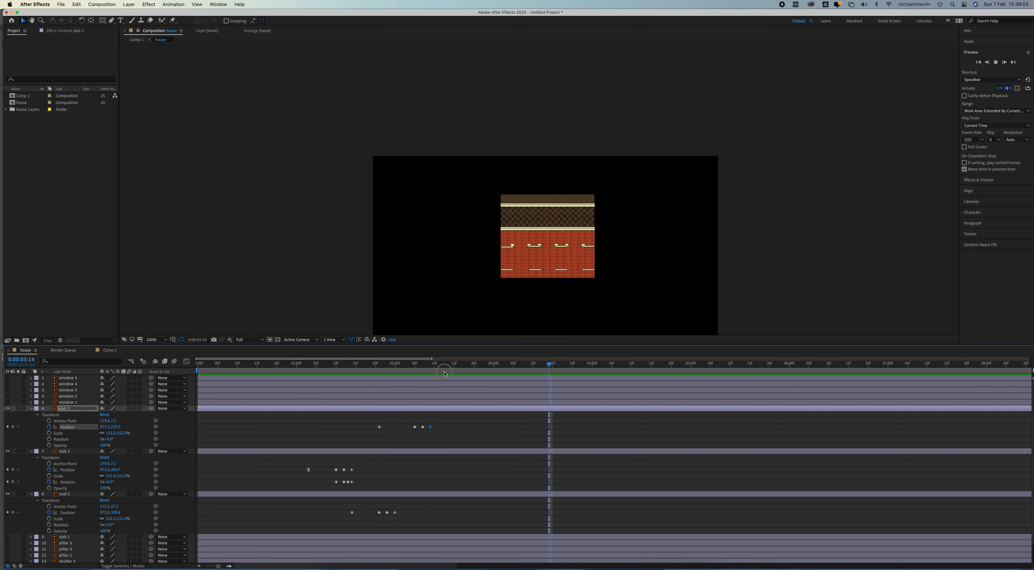
- Set the current time to 0:00:02:12 and collapse slab 2's properties, keeping slab 3's Transform properties expanded
{"action": "left_click", "coordinate": [445, 374]}
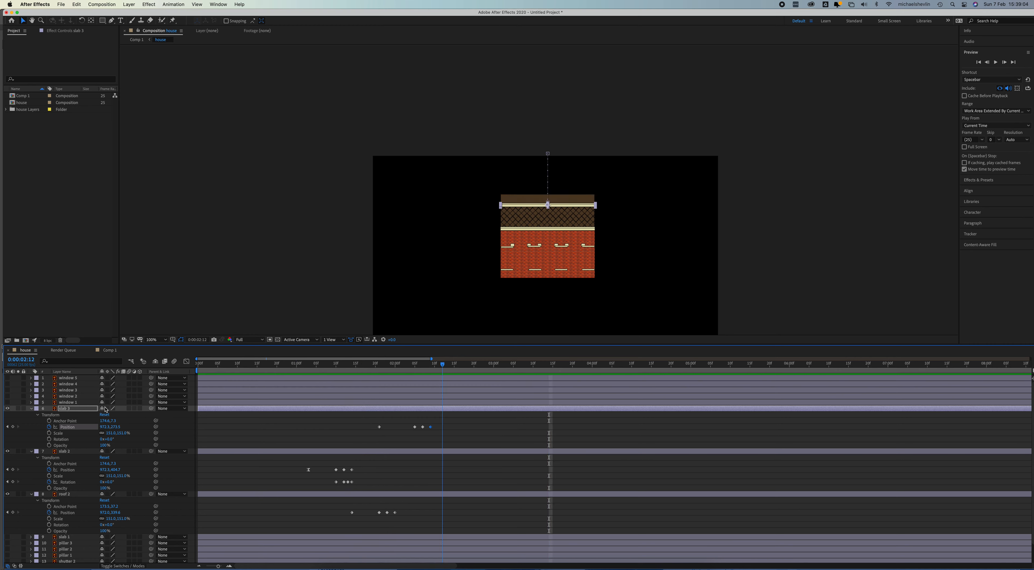
{"action": "left_click", "coordinate": [30, 408]}
{"action": "left_click", "coordinate": [31, 414]}
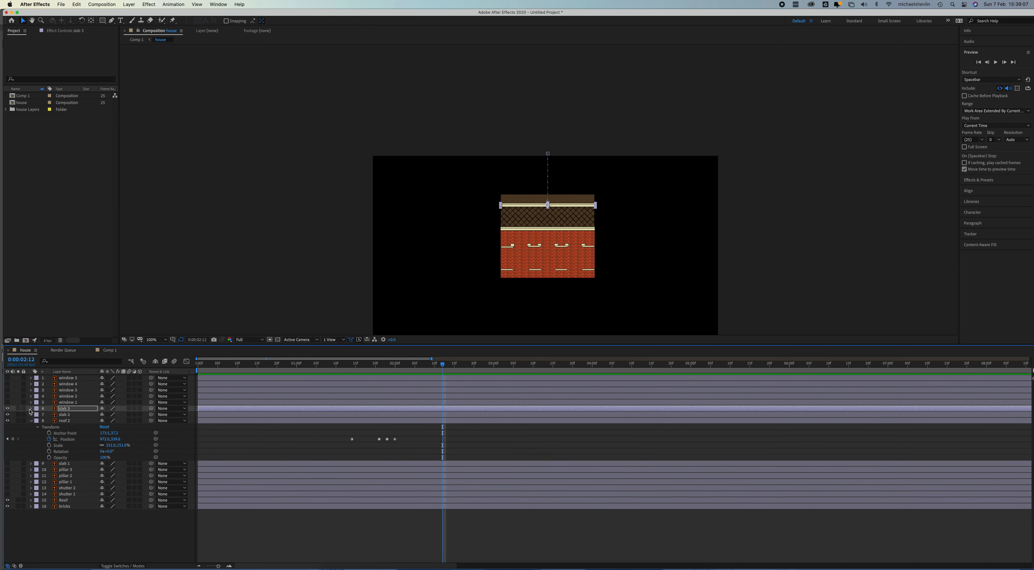
{"action": "left_click", "coordinate": [32, 408]}
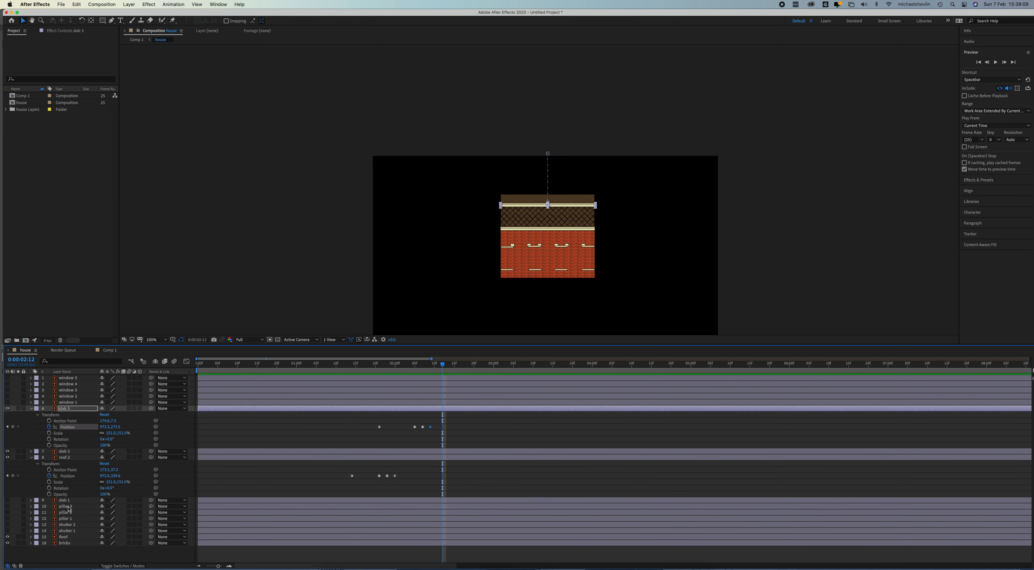
- Keyframe the Roof layer's Position at 0:00:02:12 and at 0:00:02:02
{"action": "left_click", "coordinate": [66, 537]}
{"action": "left_click", "coordinate": [33, 538]}
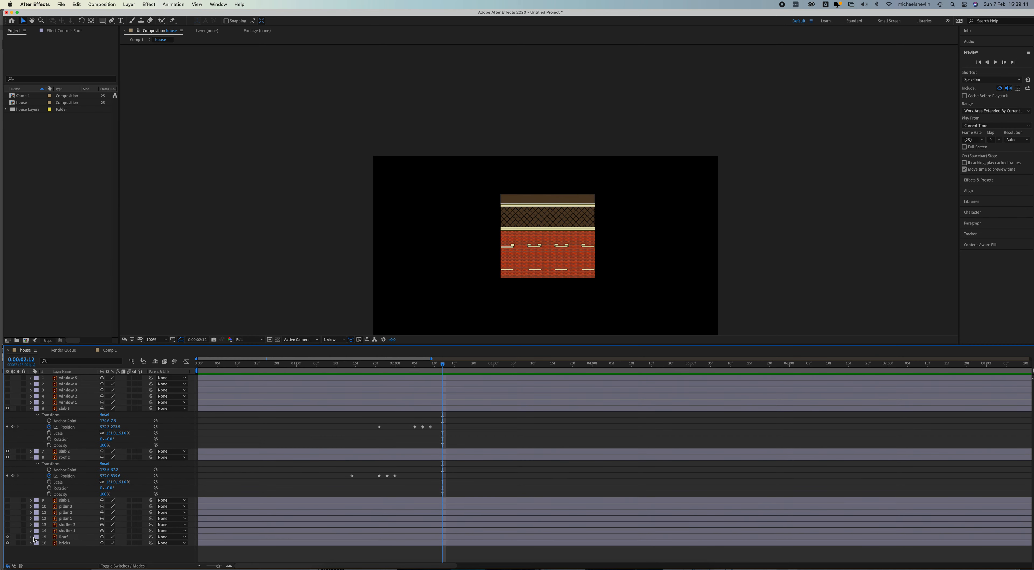
{"action": "left_click", "coordinate": [32, 537]}
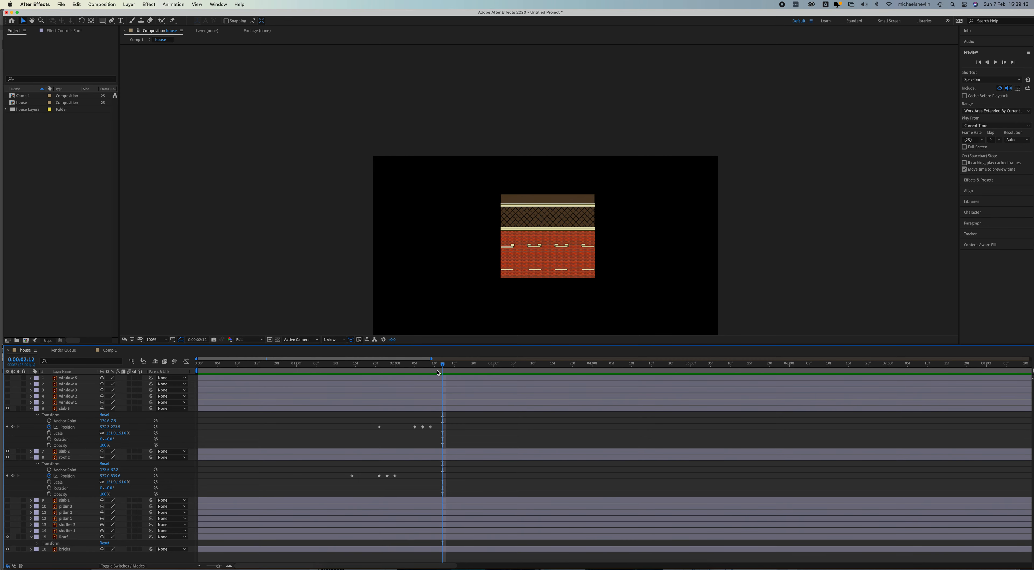
{"action": "left_click", "coordinate": [37, 544]}
{"action": "left_click", "coordinate": [49, 541]}
{"action": "left_click_drag", "start_coordinate": [427, 369], "coordinate": [403, 369]}
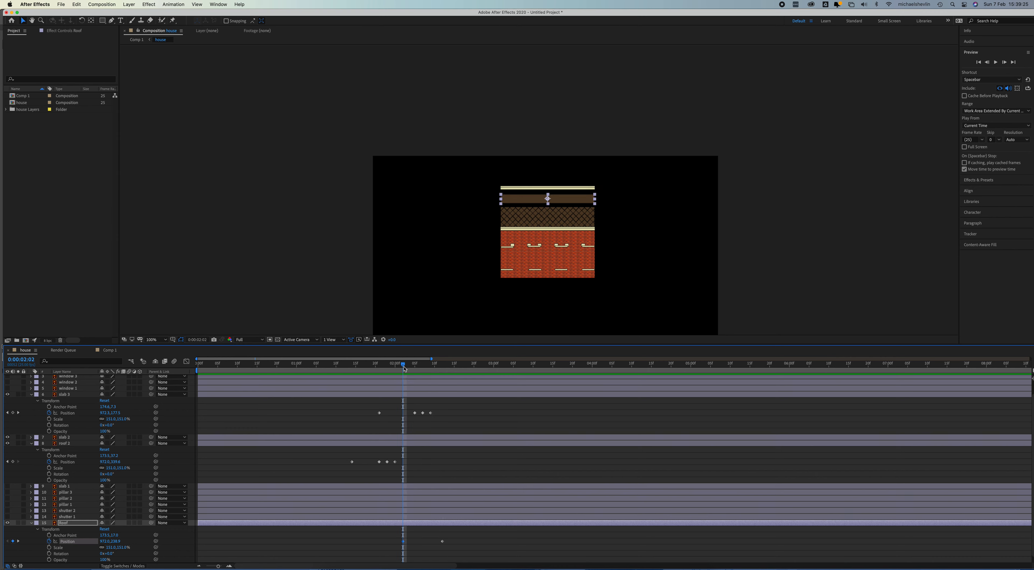
- Add a small bounce to Roof, raising it slightly at 0:00:02:14 and placing its resting Position keyframe at 0:00:02:16
{"action": "left_click_drag", "start_coordinate": [436, 364], "coordinate": [455, 364]}
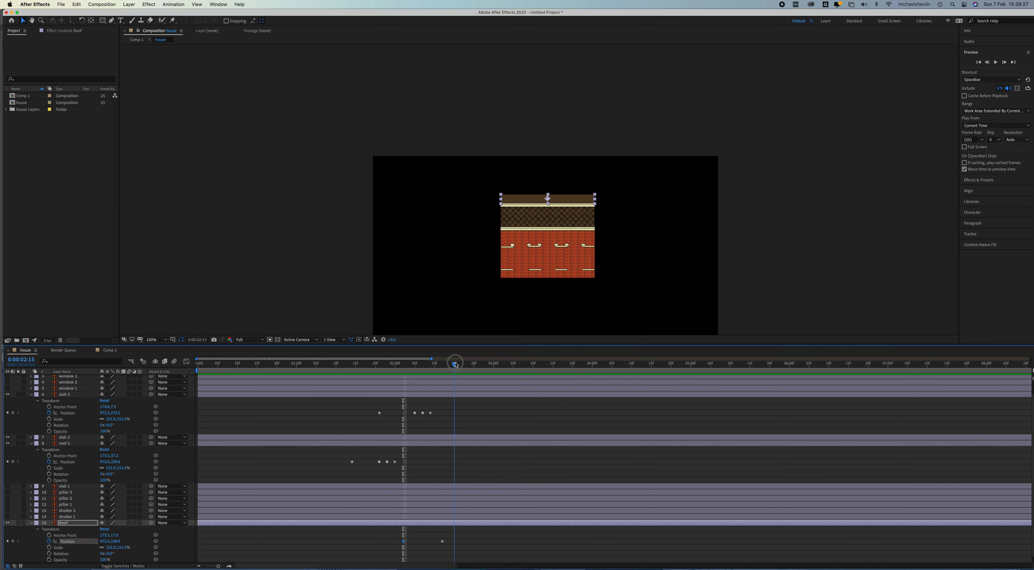
{"action": "left_click", "coordinate": [12, 541]}
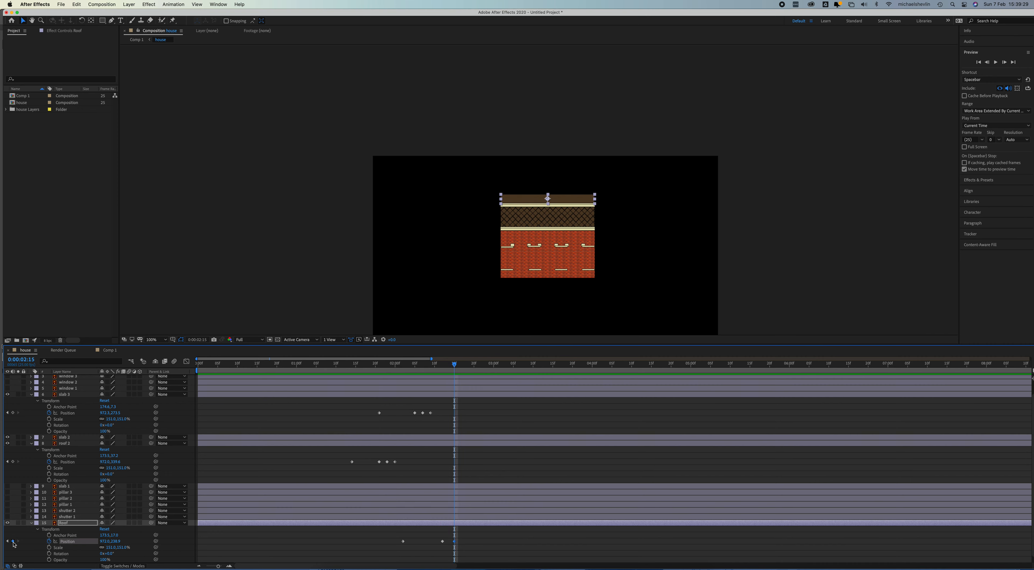
{"action": "left_click", "coordinate": [452, 365]}
{"action": "left_click_drag", "start_coordinate": [576, 200], "coordinate": [574, 194]}
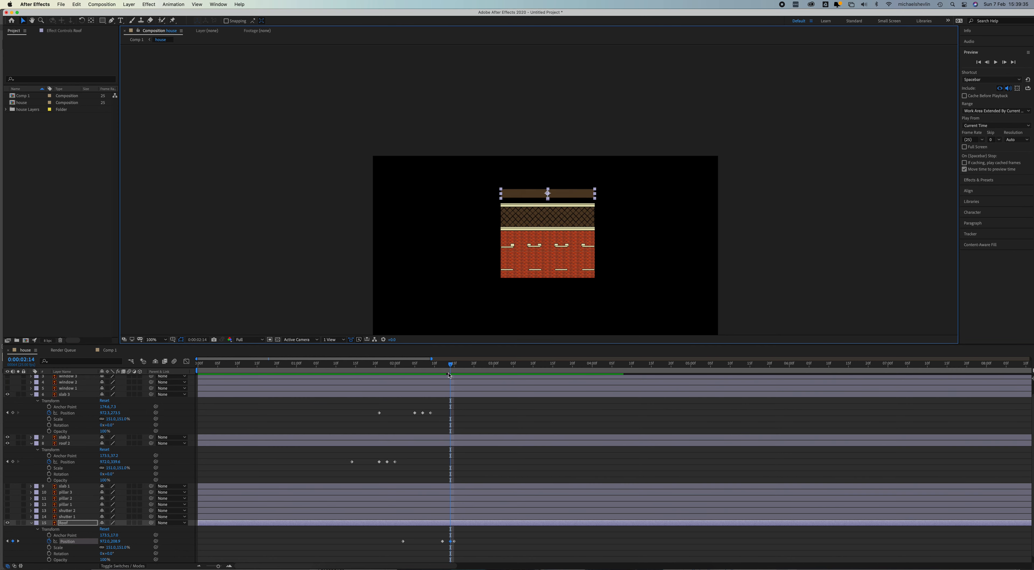
{"action": "left_click", "coordinate": [455, 542]}
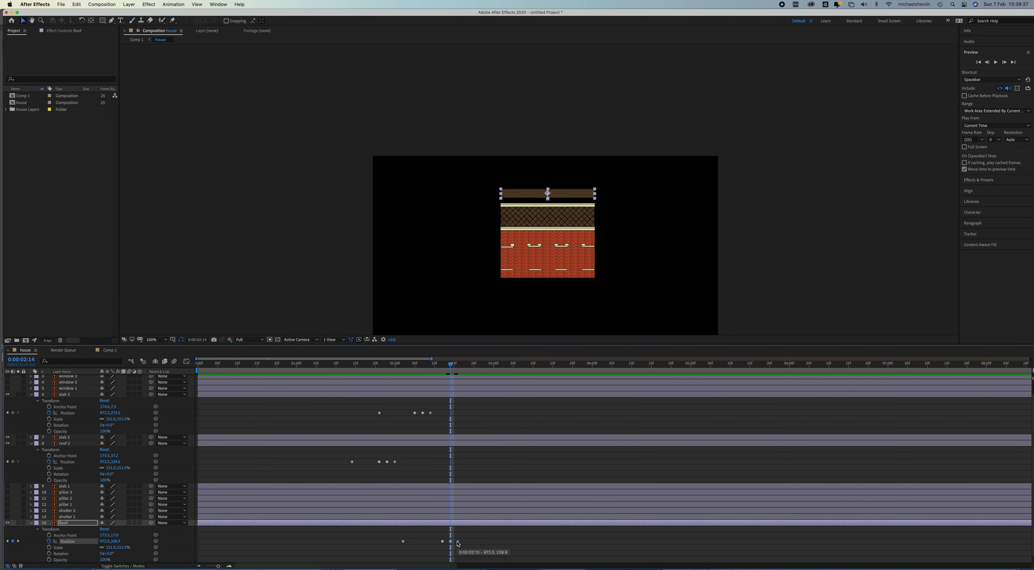
- Preview the house assembly animation from 0:00:01:12
{"action": "left_click_drag", "start_coordinate": [450, 357], "coordinate": [344, 367]}
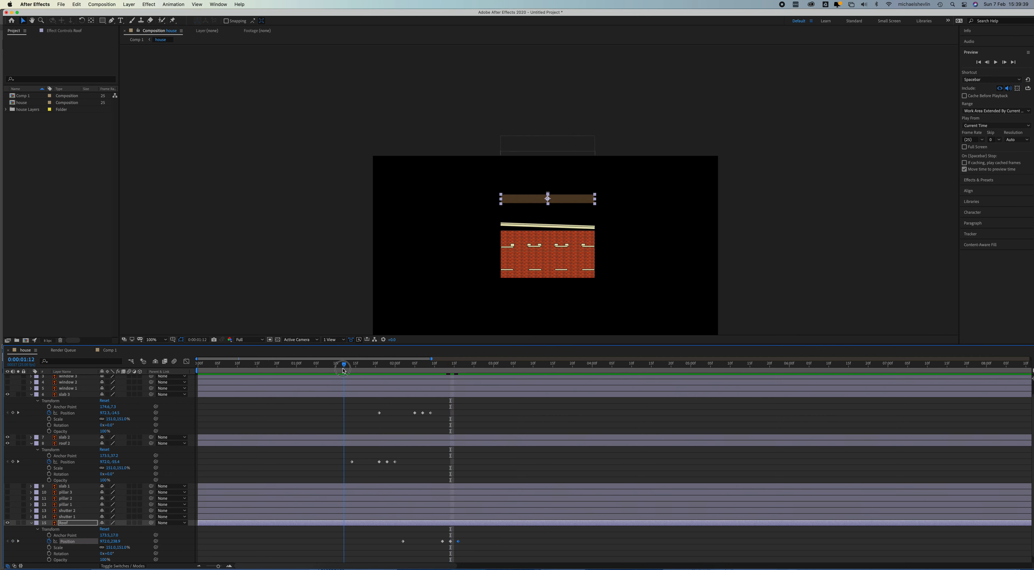
{"action": "key", "text": "space"}
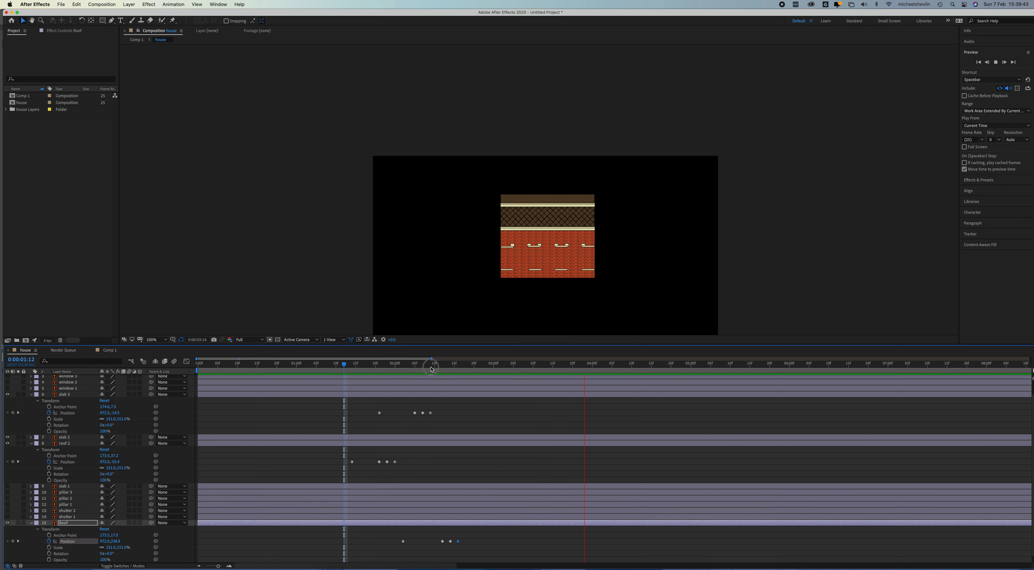
{"action": "key", "text": "space"}
- Collapse the Roof and roof 2 properties at 0:00:02:20 and make window 1 and window 2 visible
{"action": "left_click_drag", "start_coordinate": [381, 366], "coordinate": [474, 369]}
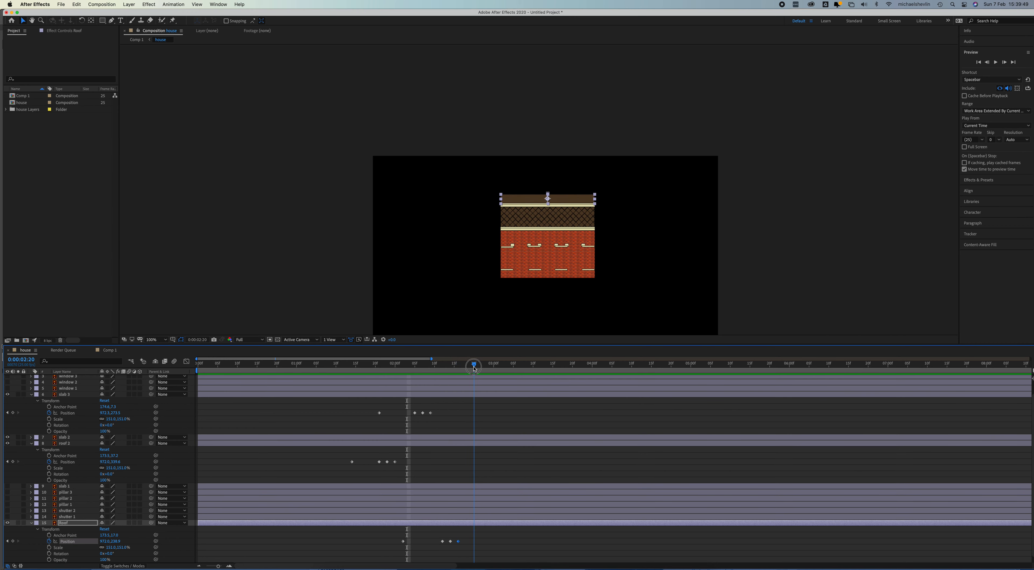
{"action": "left_click", "coordinate": [32, 523]}
{"action": "left_click", "coordinate": [32, 457]}
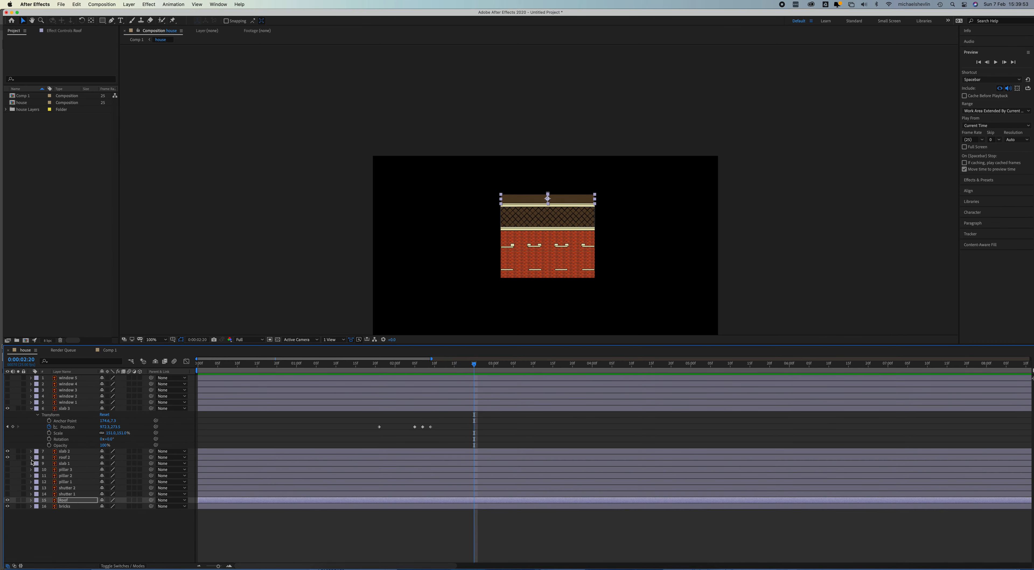
{"action": "left_click", "coordinate": [79, 415]}
{"action": "left_click", "coordinate": [66, 408]}
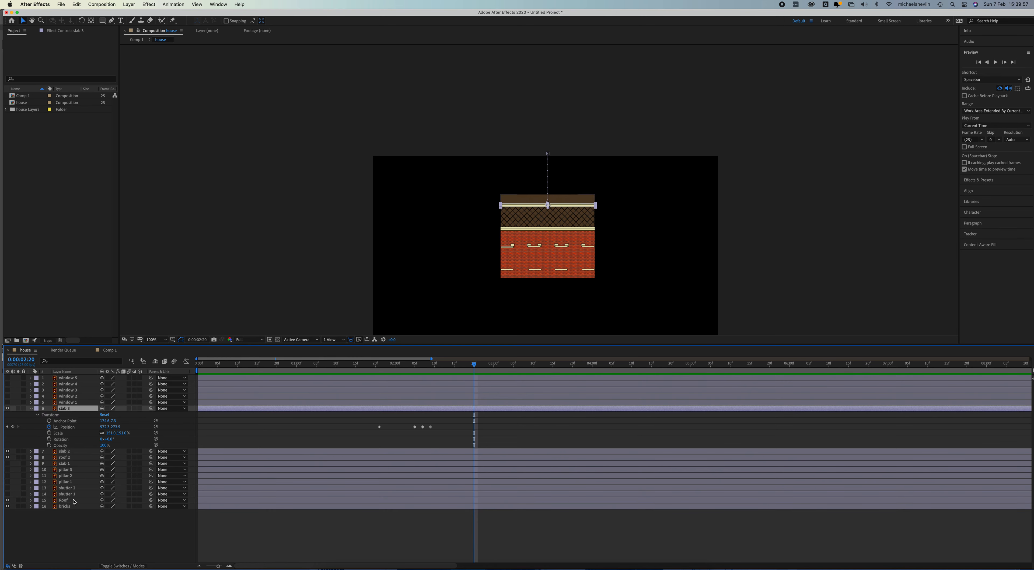
{"action": "left_click", "coordinate": [7, 402]}
{"action": "left_click", "coordinate": [7, 397]}
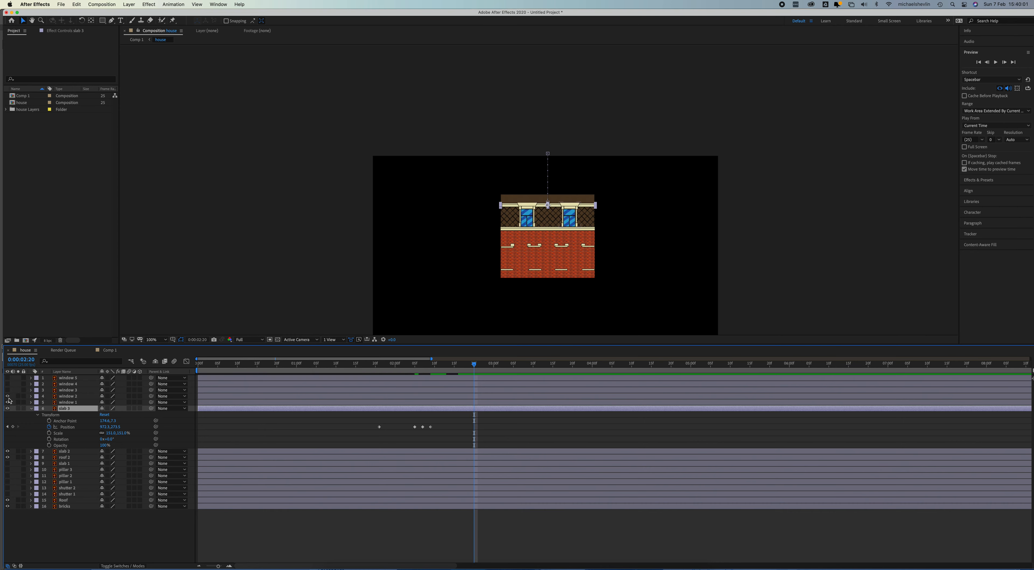
- Select window 1 and window 2 together and keyframe their Scale at 0:00:02:20
{"action": "left_click", "coordinate": [68, 396]}
{"action": "left_click", "coordinate": [70, 402]}
{"action": "left_click", "coordinate": [70, 397], "text": "shift"}
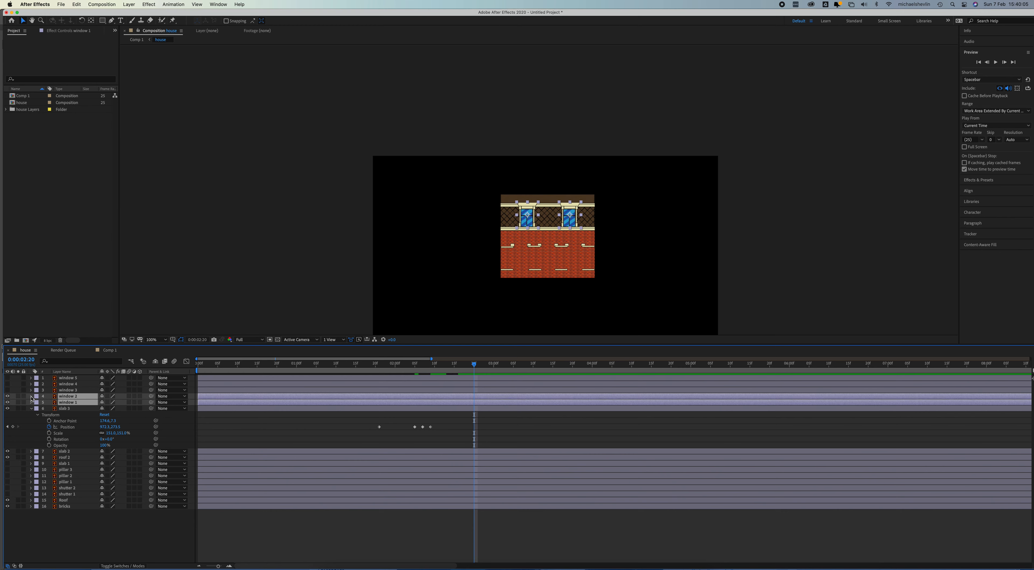
{"action": "key", "text": "s"}
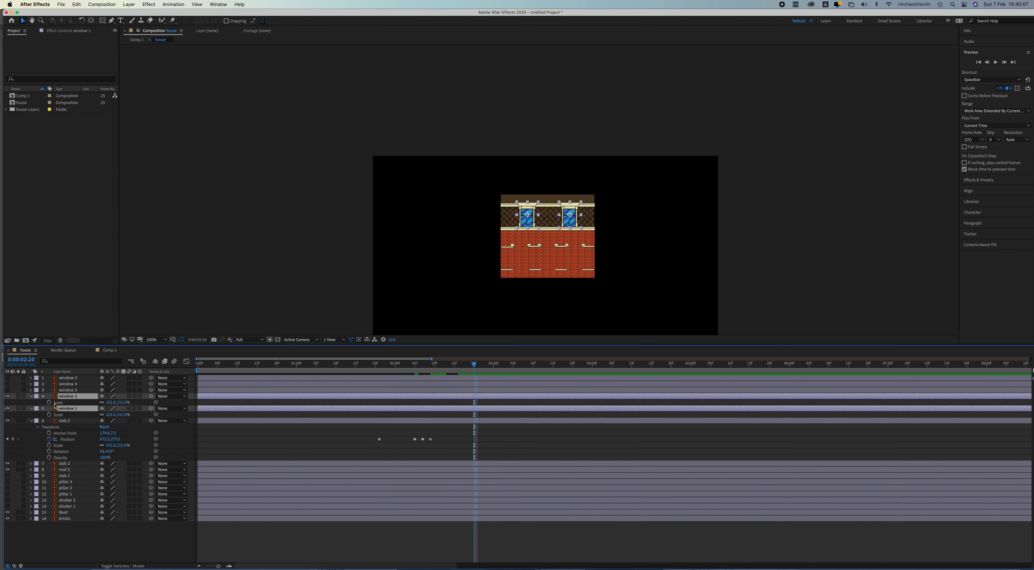
{"action": "left_click", "coordinate": [49, 402]}
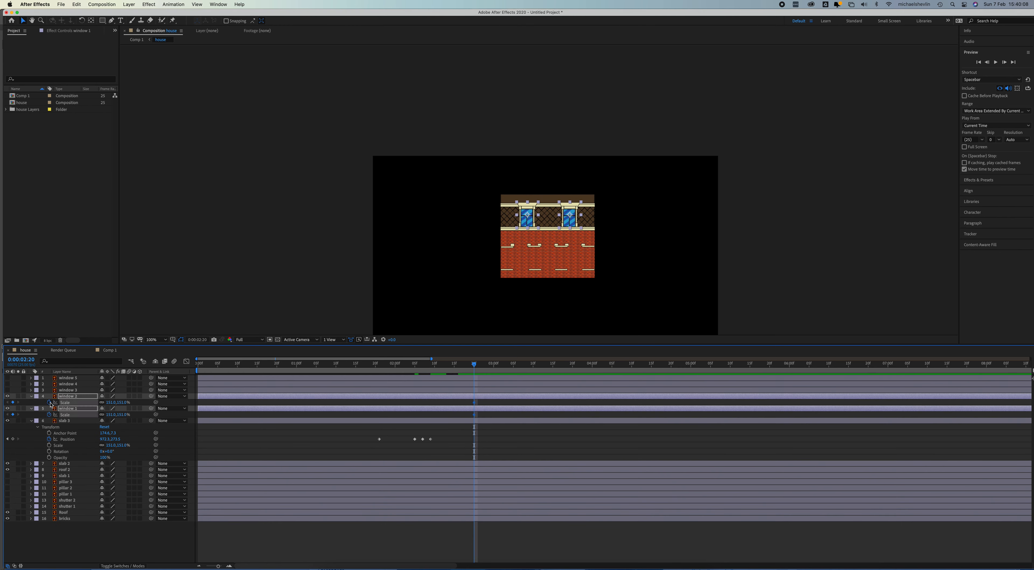
- Set the Scale of both windows to 0% at 0:00:02:09
{"action": "left_click", "coordinate": [430, 364]}
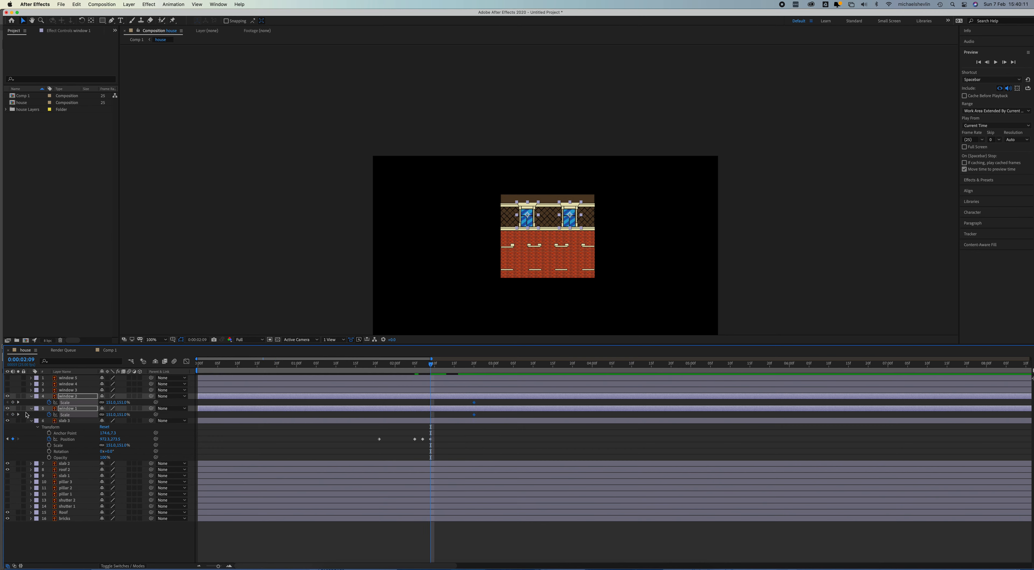
{"action": "left_click", "coordinate": [113, 403]}
{"action": "type", "text": "0"}
{"action": "key", "text": "Return"}
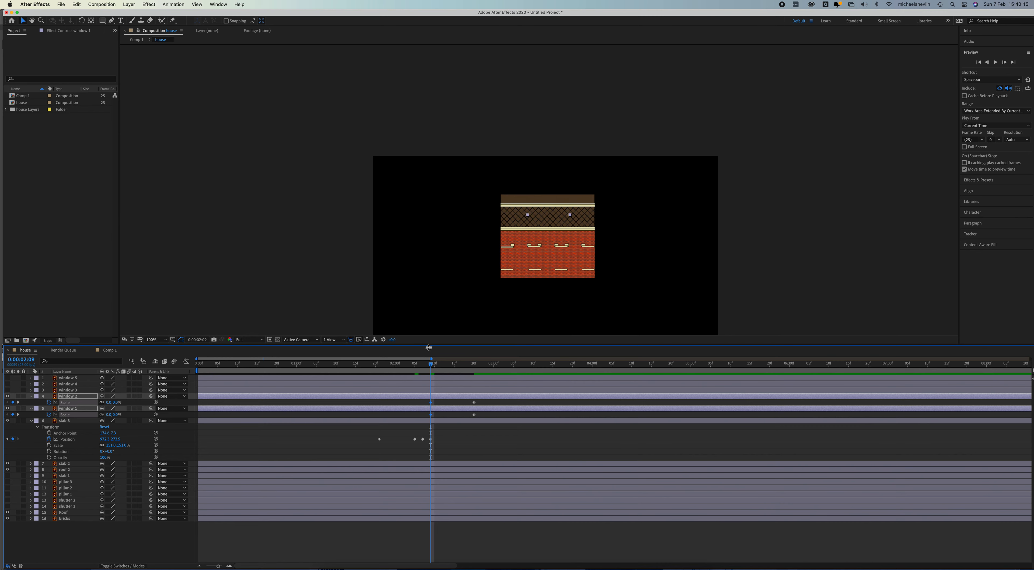
- Add closing Scale keyframes to both windows, moving the last ones to 0:00:02:24, and edit their Scale at 0:00:02:22
{"action": "left_click", "coordinate": [485, 363]}
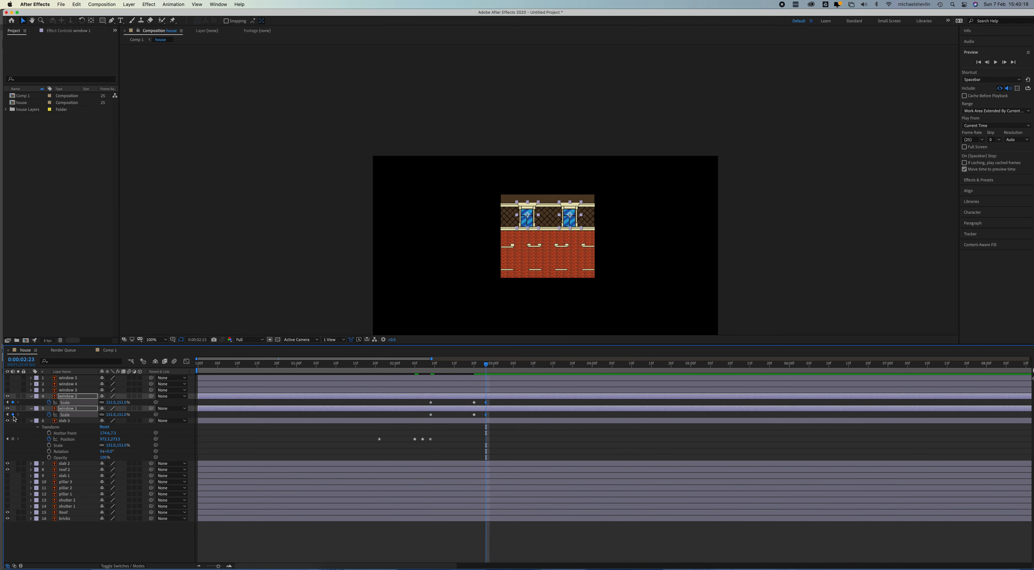
{"action": "left_click", "coordinate": [482, 365]}
{"action": "left_click_drag", "start_coordinate": [486, 403], "coordinate": [491, 403]}
{"action": "left_click", "coordinate": [122, 414]}
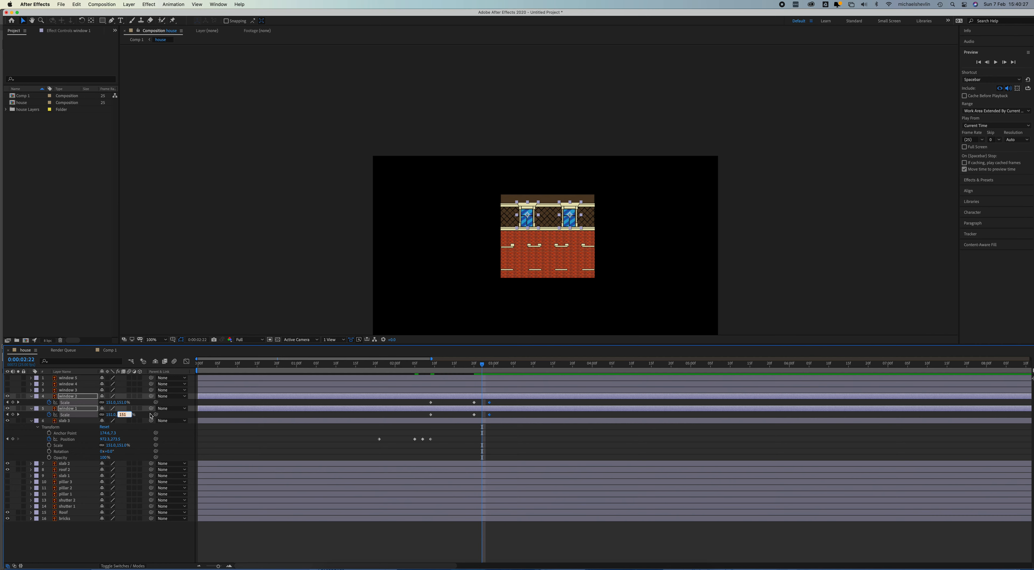
{"action": "key", "text": "Return"}
- Shift all of window 2's Scale keyframes five frames later than those of window 1
{"action": "left_click_drag", "start_coordinate": [483, 366], "coordinate": [450, 406]}
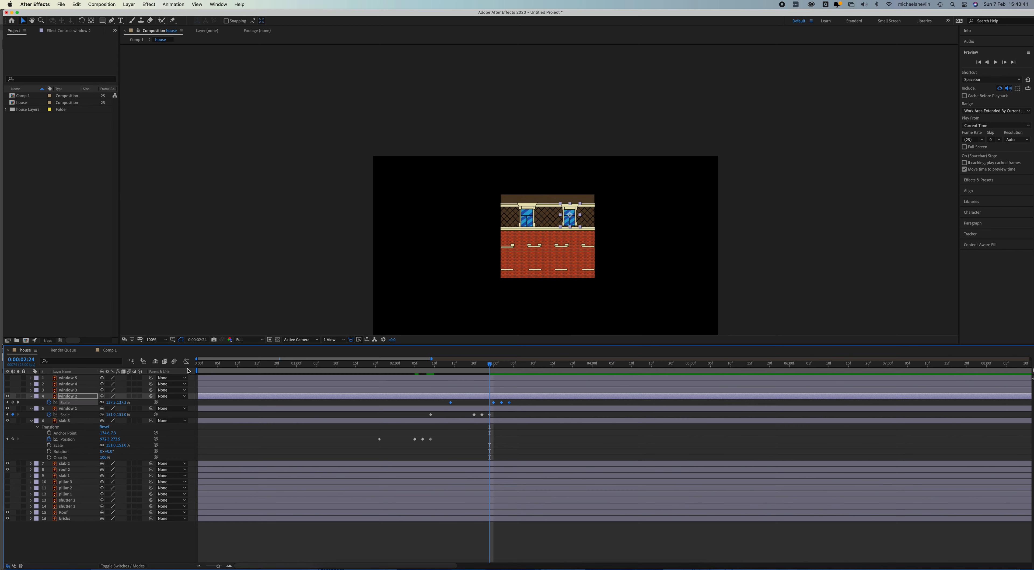
- Make the window 3, window 4 and window 5 layers visible
{"action": "left_click", "coordinate": [28, 390]}
{"action": "left_click", "coordinate": [7, 390]}
{"action": "left_click", "coordinate": [8, 384]}
{"action": "left_click", "coordinate": [7, 372]}
{"action": "left_click", "coordinate": [8, 378]}
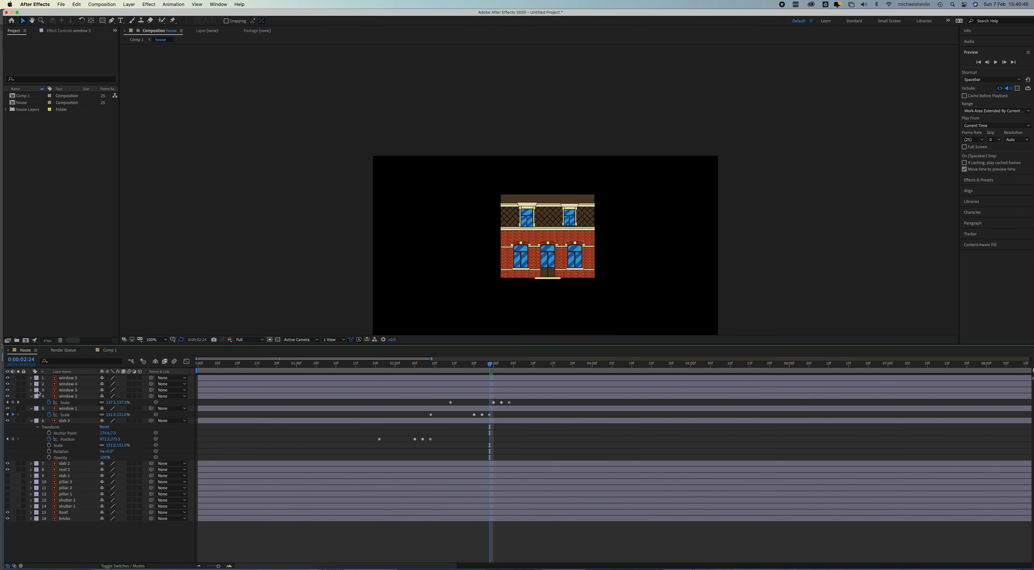
- Paste the copied Scale keyframes onto window 3, window 4 and window 5 together at 0:00:02:24
{"action": "left_click", "coordinate": [66, 391]}
{"action": "left_click", "coordinate": [68, 378], "text": "shift"}
{"action": "key", "text": "s"}
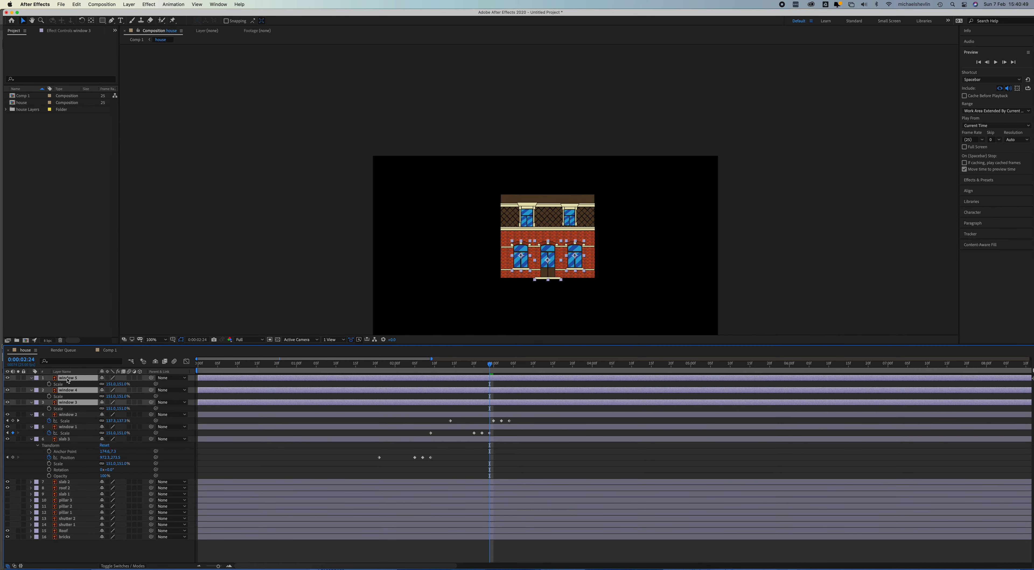
{"action": "key", "text": "super+v"}
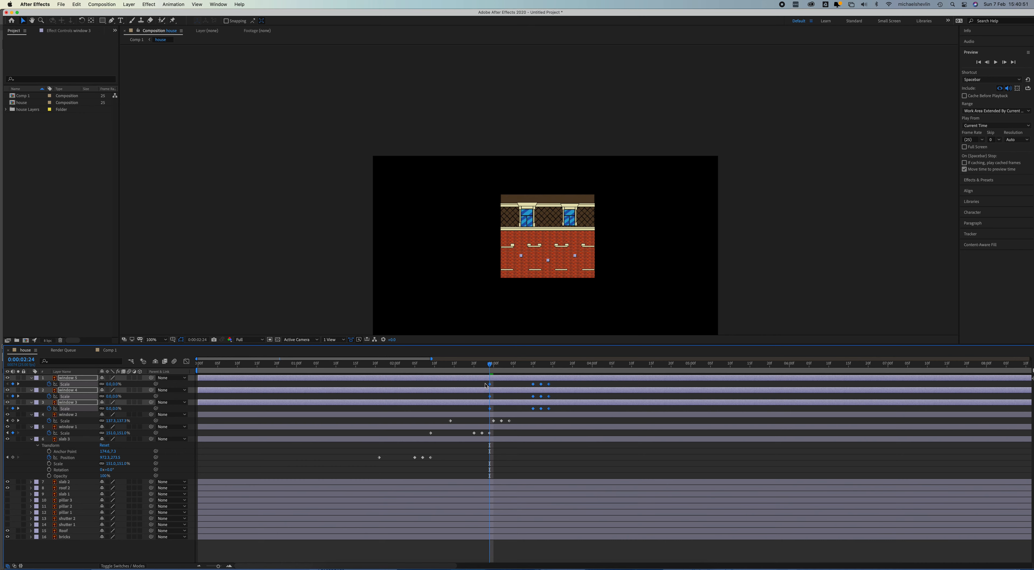
- Shift window 4's Scale keyframes about three frames and window 5's about six frames later than window 3's, and preview the animation
{"action": "left_click", "coordinate": [487, 384]}
{"action": "left_click_drag", "start_coordinate": [549, 386], "coordinate": [575, 385]}
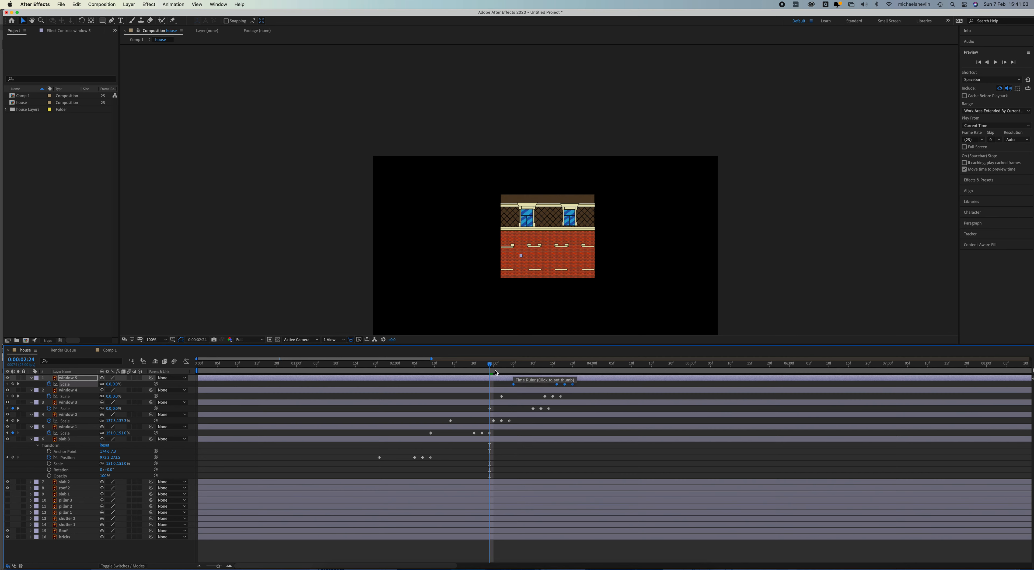
{"action": "key", "text": "space"}
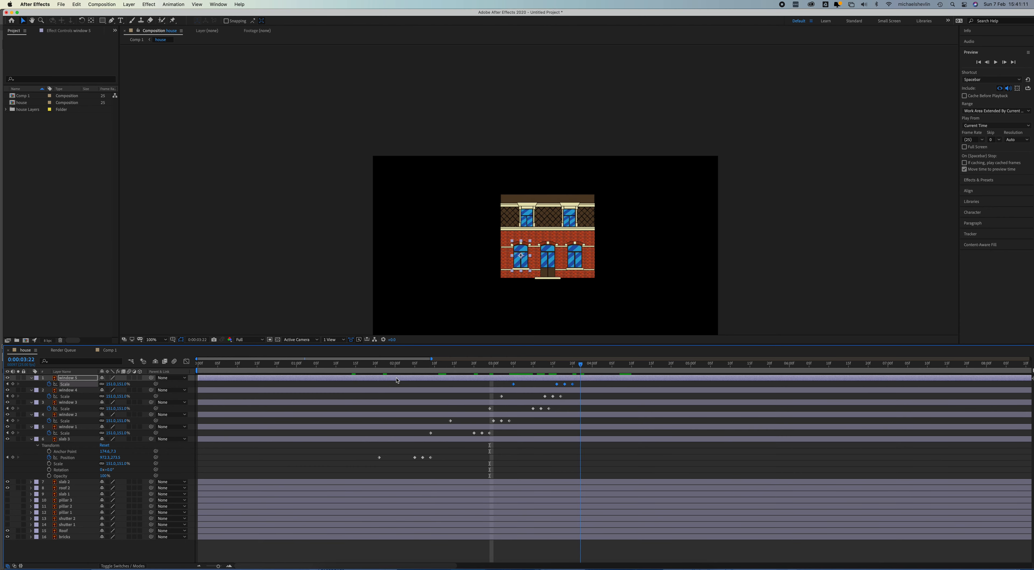
- Collapse the open properties of slab 3 and all five window layers in the timeline
{"action": "left_click", "coordinate": [32, 439]}
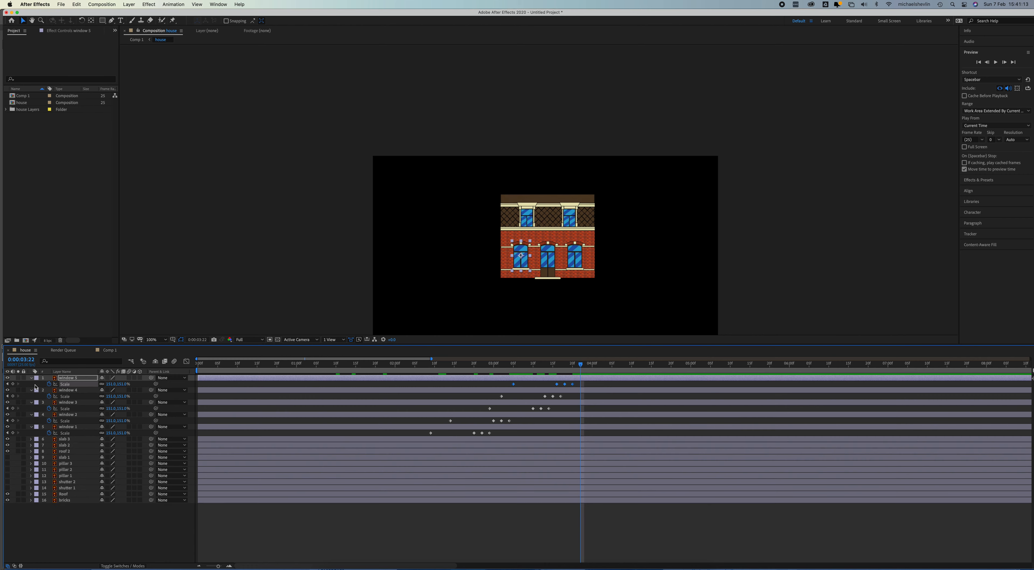
{"action": "left_click", "coordinate": [32, 378]}
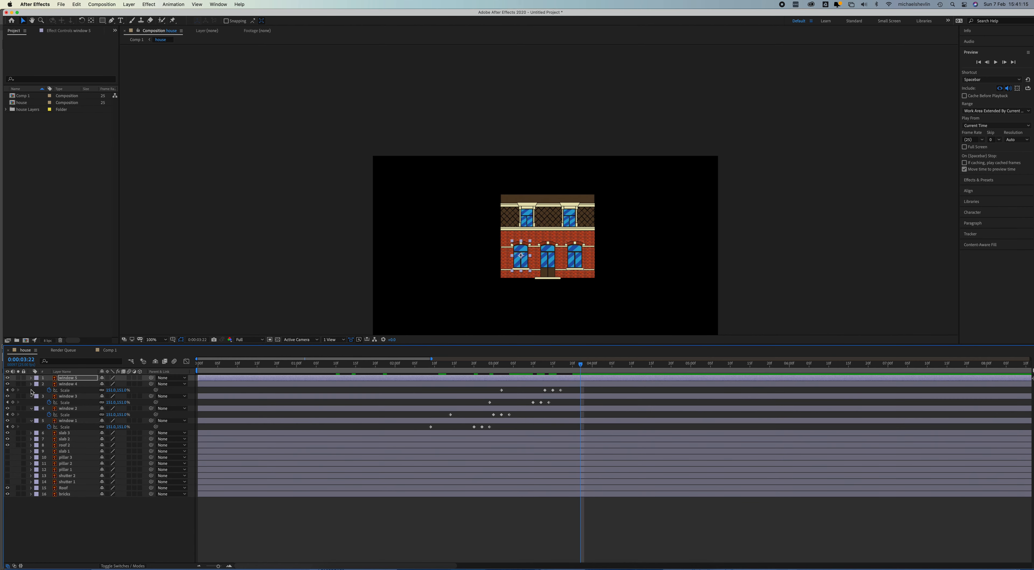
{"action": "left_click", "coordinate": [32, 384]}
{"action": "left_click", "coordinate": [31, 390]}
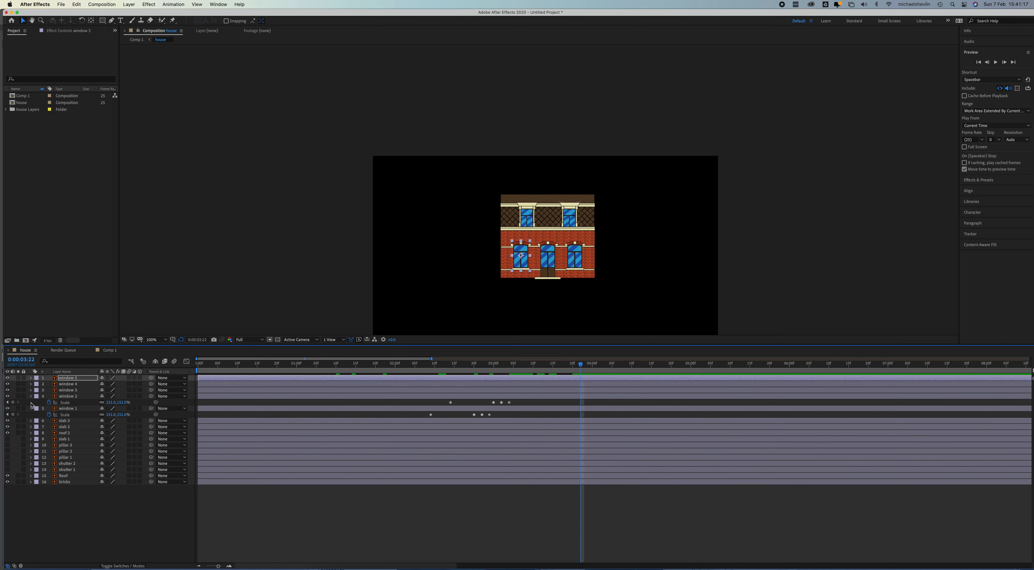
{"action": "left_click", "coordinate": [31, 396]}
{"action": "left_click", "coordinate": [31, 402]}
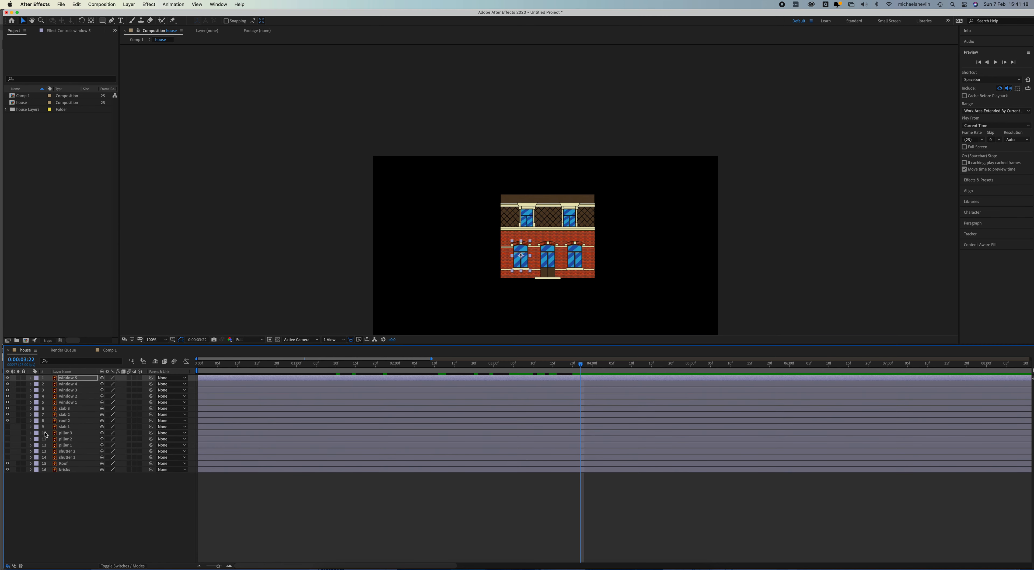
- Make slab 1 visible and paste the copied Scale keyframes onto it at 0:00:03:22
{"action": "left_click", "coordinate": [65, 426]}
{"action": "left_click", "coordinate": [7, 427]}
{"action": "left_click", "coordinate": [8, 426]}
{"action": "left_click", "coordinate": [7, 427]}
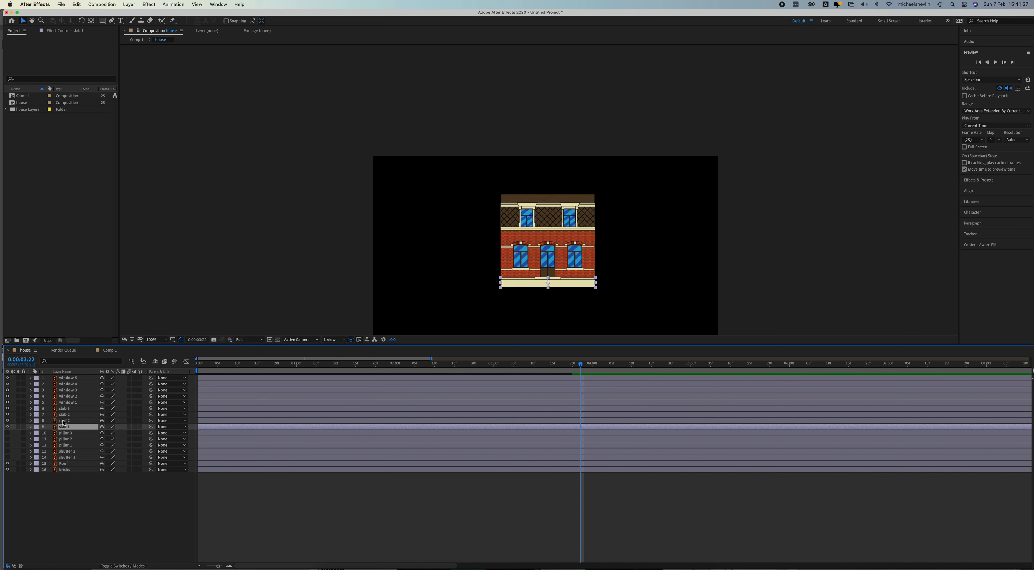
{"action": "key", "text": "super+v"}
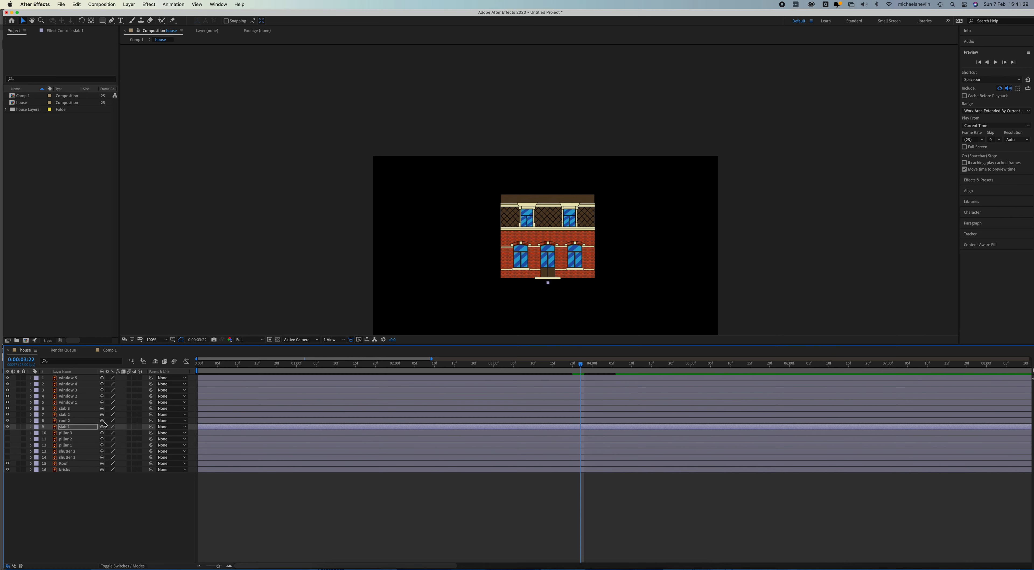
- Make the three pillar layers and both shutter layers visible, and set the current time to 0:00:04:13
{"action": "left_click", "coordinate": [7, 433]}
{"action": "left_click", "coordinate": [7, 439]}
{"action": "left_click", "coordinate": [7, 451]}
{"action": "left_click", "coordinate": [7, 457]}
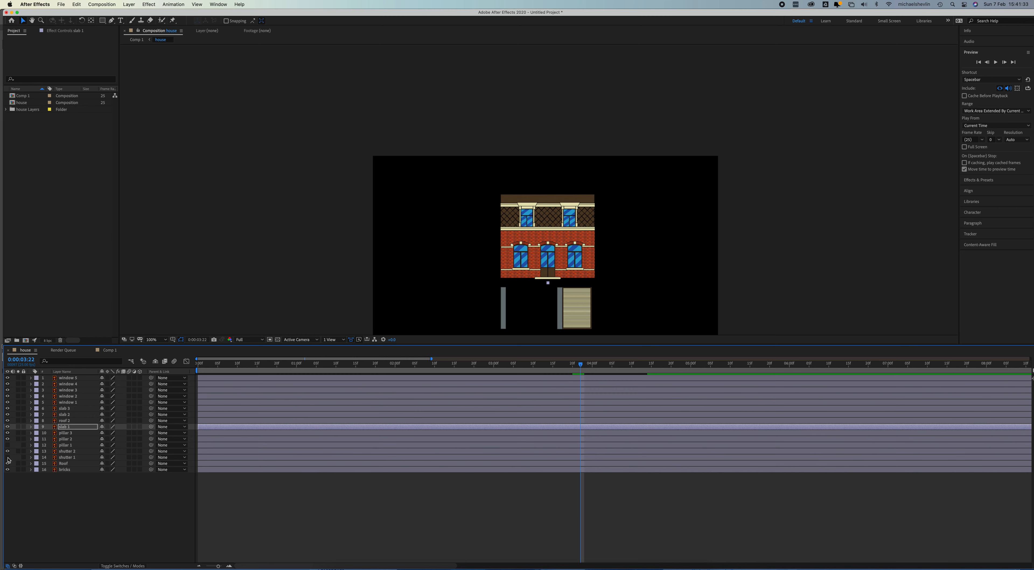
{"action": "left_click", "coordinate": [8, 444]}
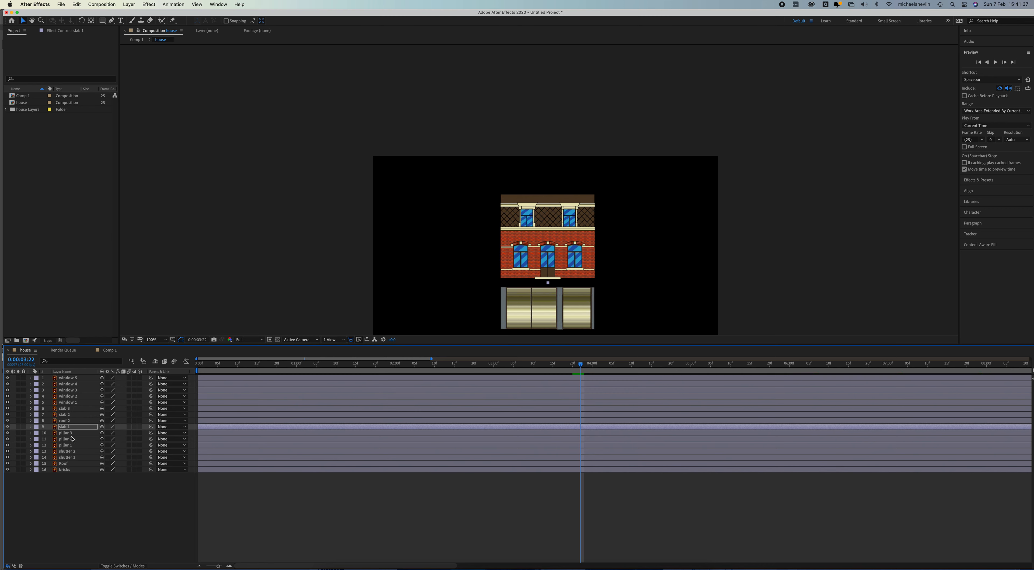
{"action": "left_click_drag", "start_coordinate": [643, 363], "coordinate": [644, 363]}
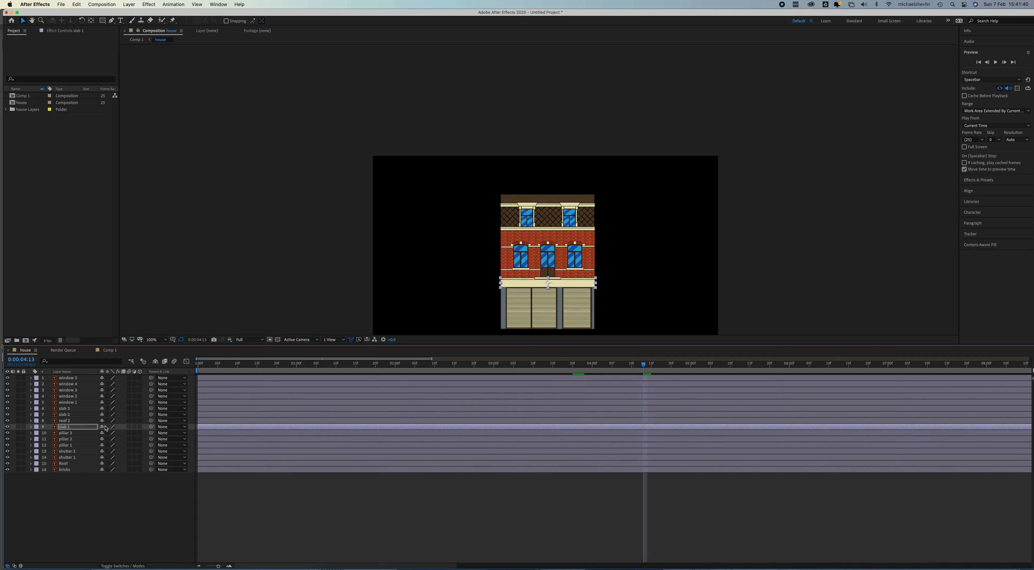
{"action": "left_click", "coordinate": [70, 433]}
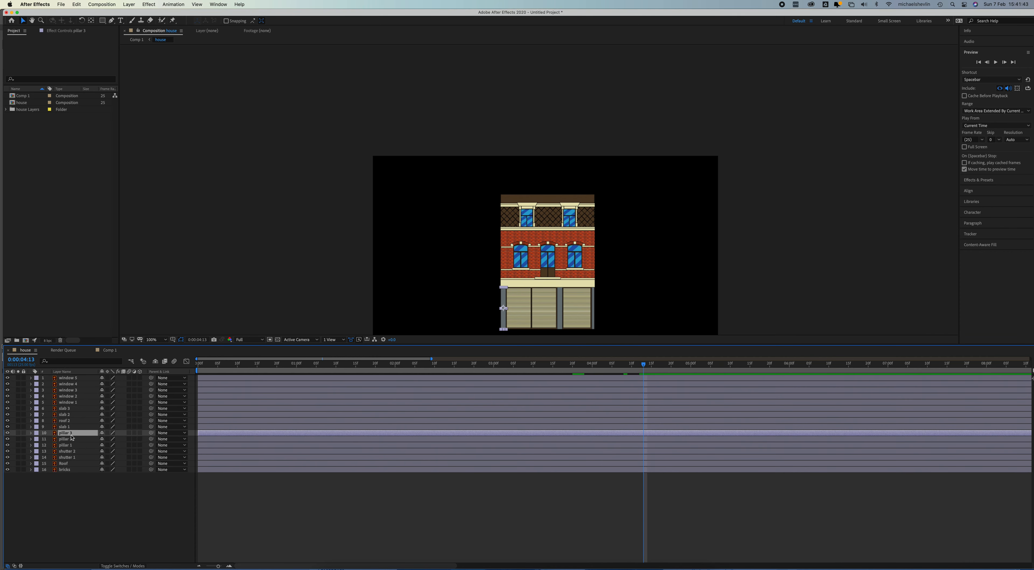
{"action": "left_click", "coordinate": [72, 451], "text": "shift"}
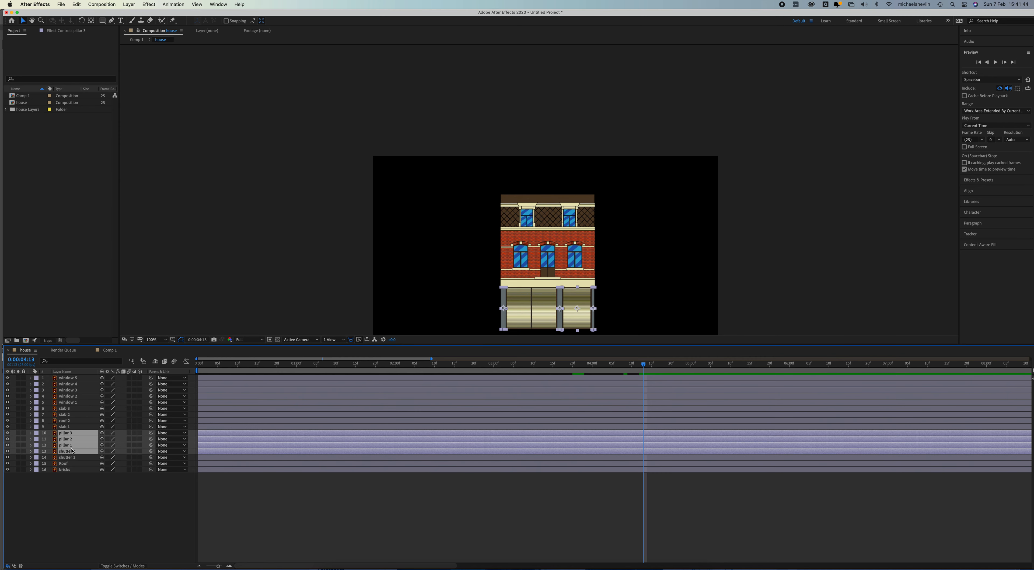
{"action": "left_click", "coordinate": [74, 469], "text": "shift"}
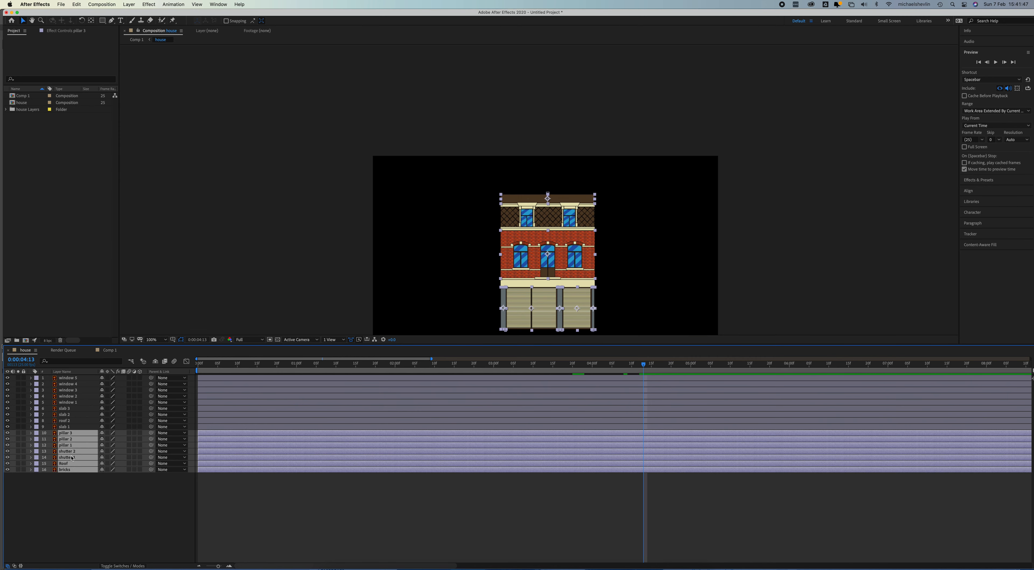
{"action": "left_click", "coordinate": [87, 482]}
{"action": "left_click", "coordinate": [72, 434]}
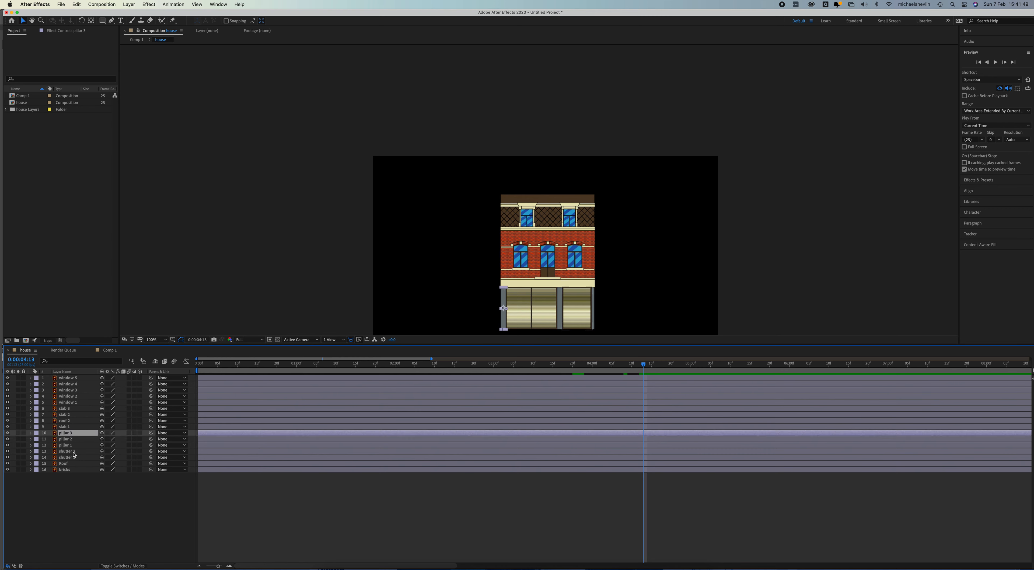
{"action": "left_click", "coordinate": [75, 458], "text": "shift"}
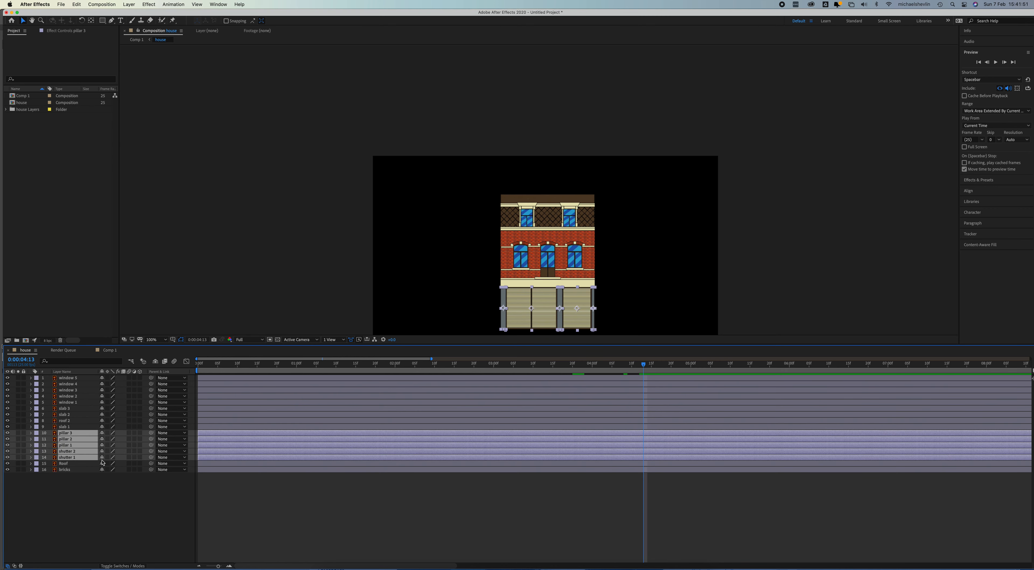
{"action": "key", "text": "super+d"}
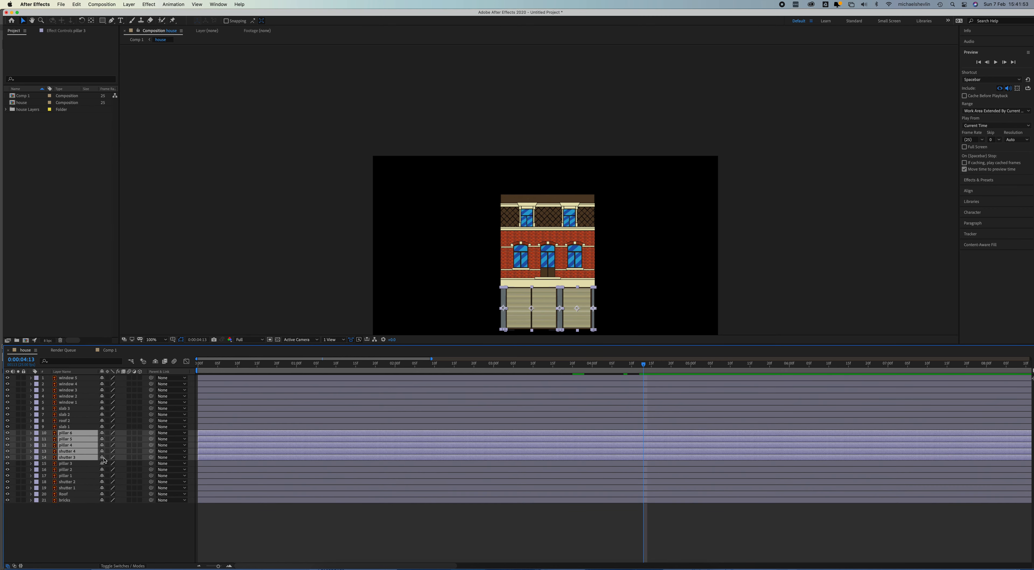
{"action": "key", "text": "super+z"}
- Expand window 1's transform properties and copy all of its Scale keyframes
{"action": "left_click", "coordinate": [72, 408]}
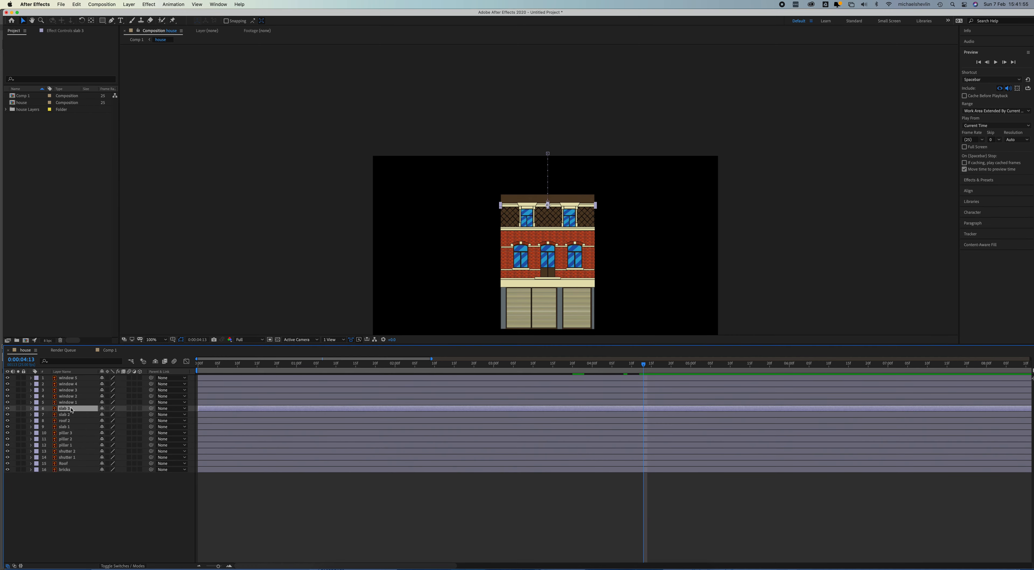
{"action": "left_click", "coordinate": [71, 402]}
{"action": "left_click", "coordinate": [31, 402]}
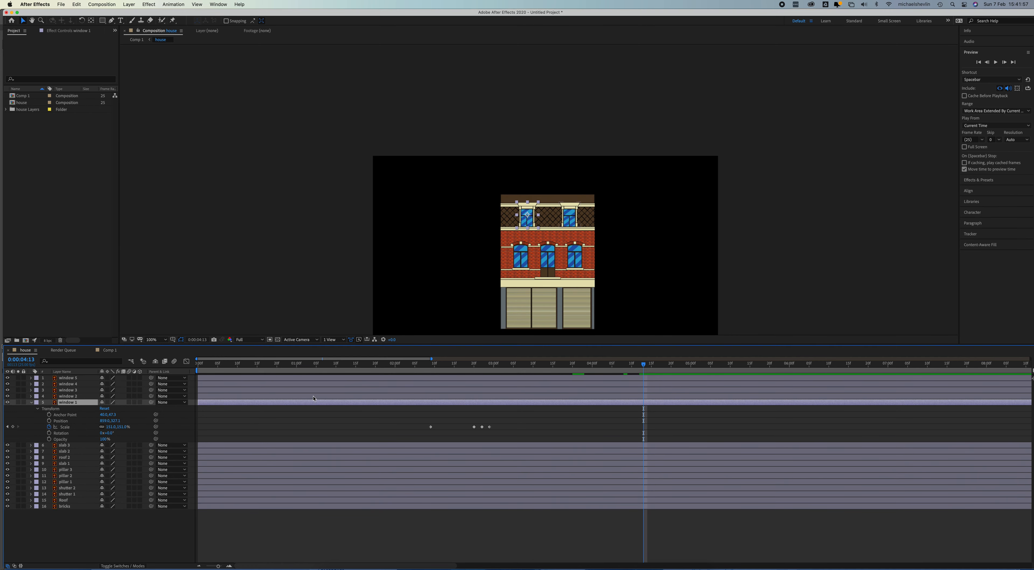
{"action": "left_click_drag", "start_coordinate": [522, 420], "coordinate": [424, 435]}
- Select the layers from slab 1 through shutter 1 and paste the copied Scale keyframes at 0:00:04:13
{"action": "left_click", "coordinate": [70, 470]}
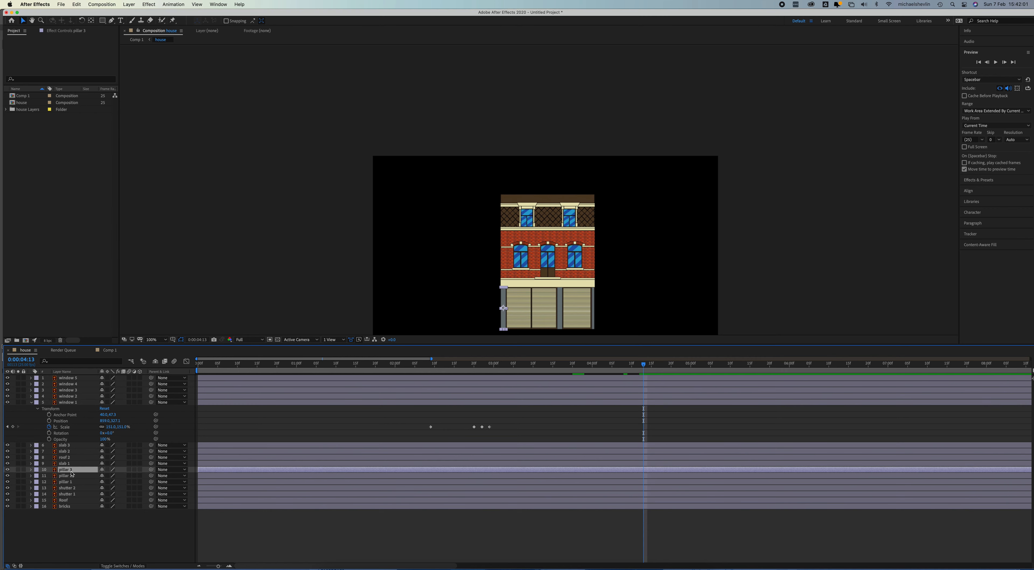
{"action": "left_click", "coordinate": [68, 462]}
{"action": "left_click", "coordinate": [72, 458]}
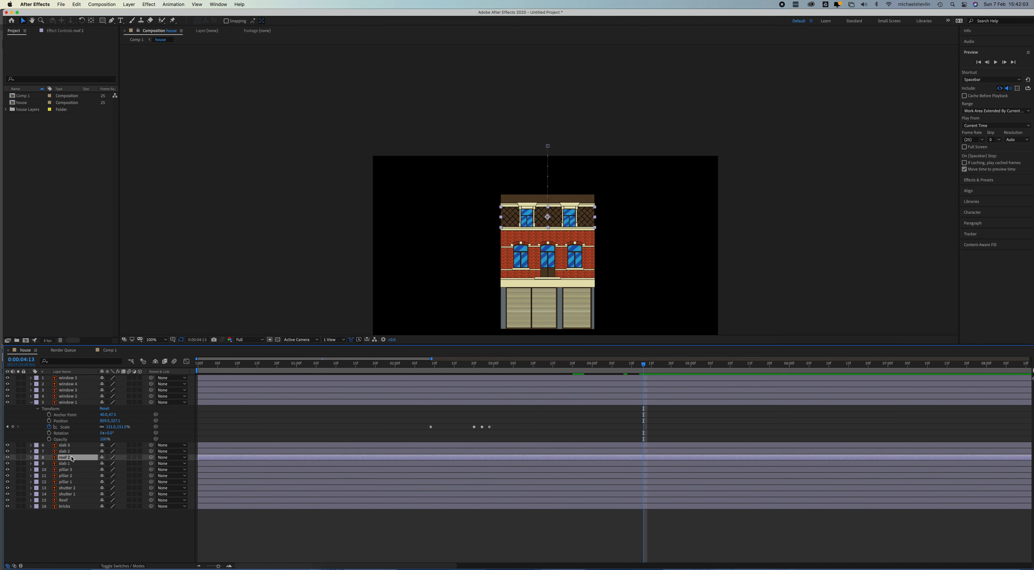
{"action": "left_click", "coordinate": [71, 463]}
{"action": "left_click", "coordinate": [73, 482], "text": "shift"}
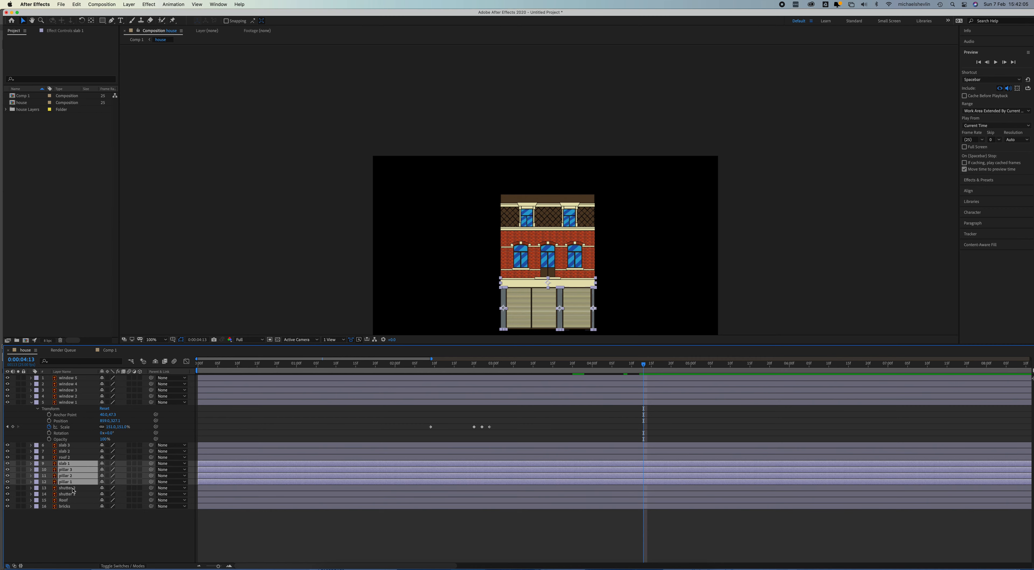
{"action": "left_click", "coordinate": [73, 494], "text": "shift"}
{"action": "key", "text": "super+v"}
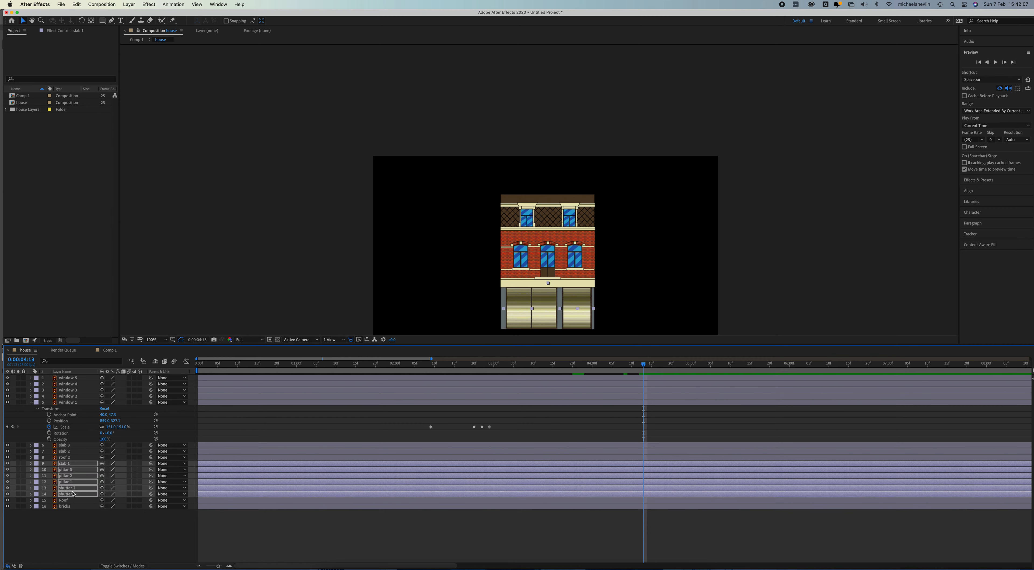
- Reveal the selected layers' Scale keyframes and delete the extra set on slab 1 starting at 0:00:04:13
{"action": "left_click", "coordinate": [31, 464]}
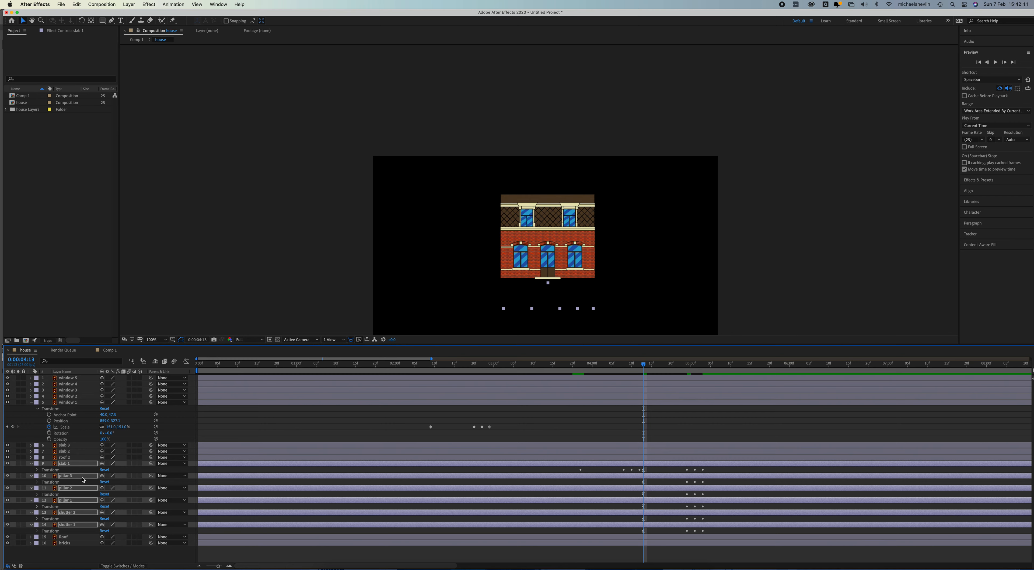
{"action": "key", "text": "u"}
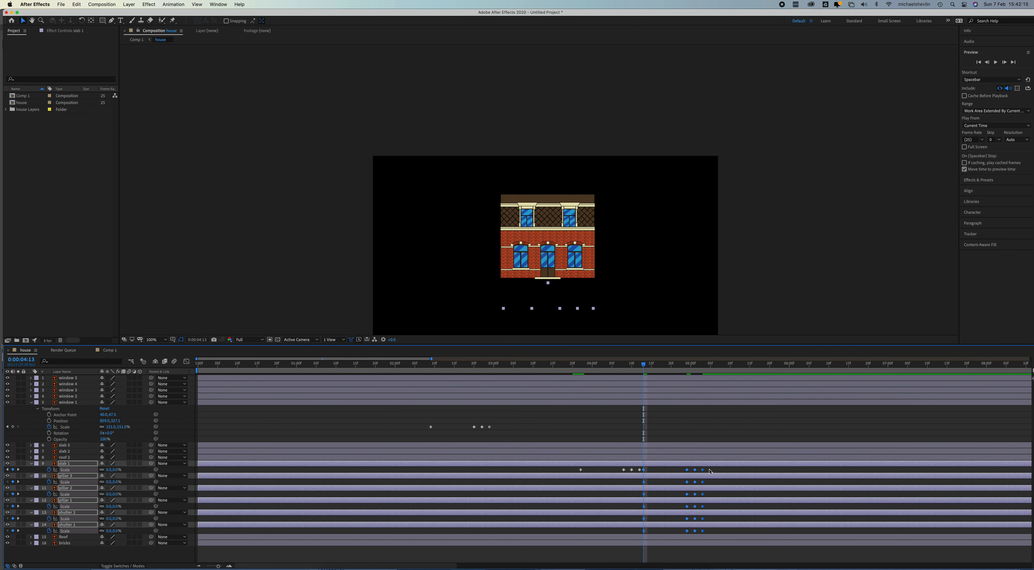
{"action": "left_click_drag", "start_coordinate": [708, 470], "coordinate": [642, 474]}
{"action": "key", "text": "Delete"}
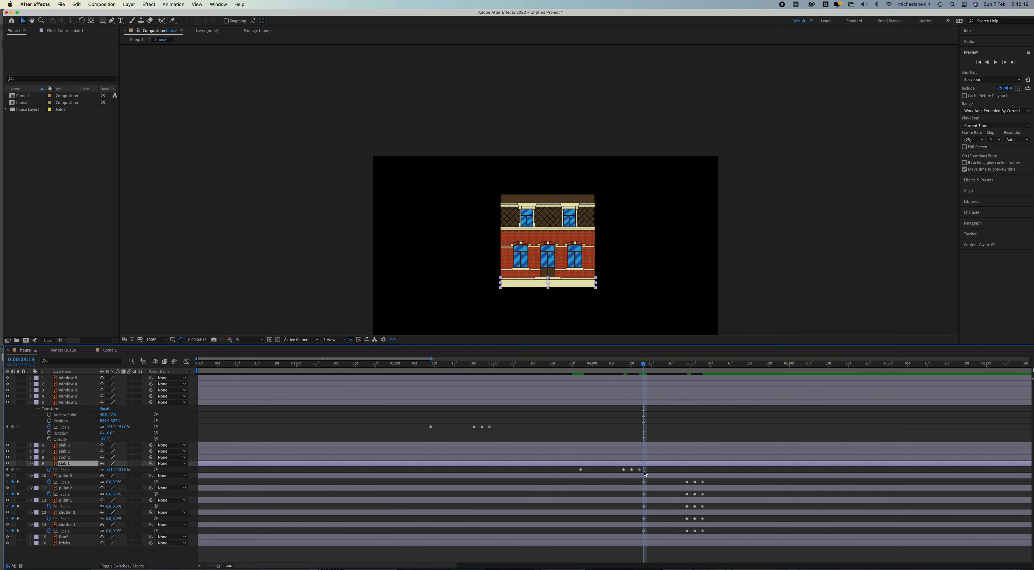
- Stagger the Scale keyframes of shutter 2, pillar 1, pillar 2 and pillar 3 so each starts about four frames later, following shutter 1
{"action": "left_click_drag", "start_coordinate": [712, 481], "coordinate": [645, 522]}
{"action": "left_click", "coordinate": [653, 520]}
{"action": "left_click_drag", "start_coordinate": [631, 484], "coordinate": [717, 522]}
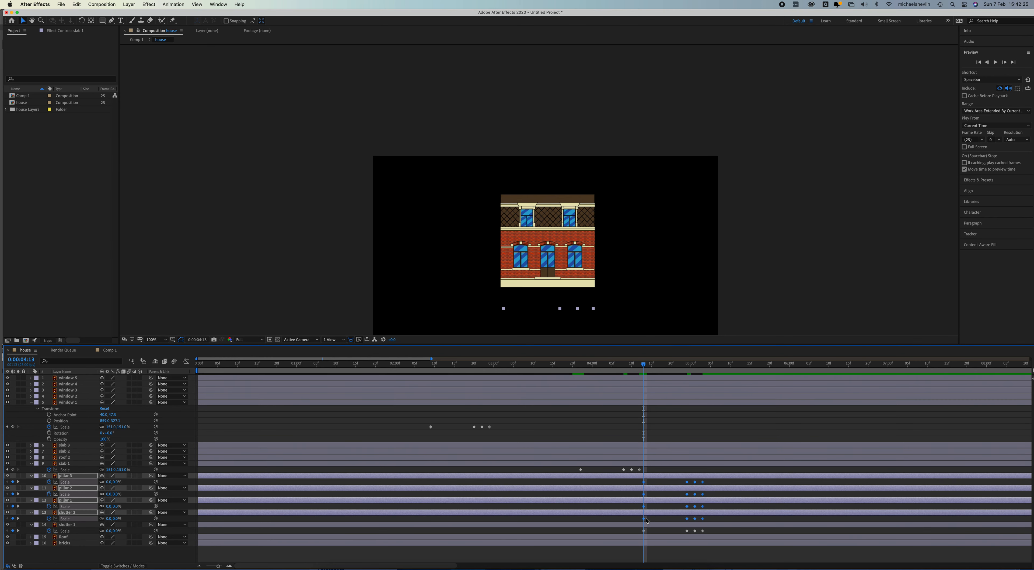
{"action": "left_click_drag", "start_coordinate": [649, 520], "coordinate": [665, 520]}
{"action": "left_click_drag", "start_coordinate": [654, 480], "coordinate": [732, 511]}
{"action": "left_click_drag", "start_coordinate": [660, 509], "coordinate": [777, 480]}
{"action": "left_click_drag", "start_coordinate": [692, 485], "coordinate": [708, 485]}
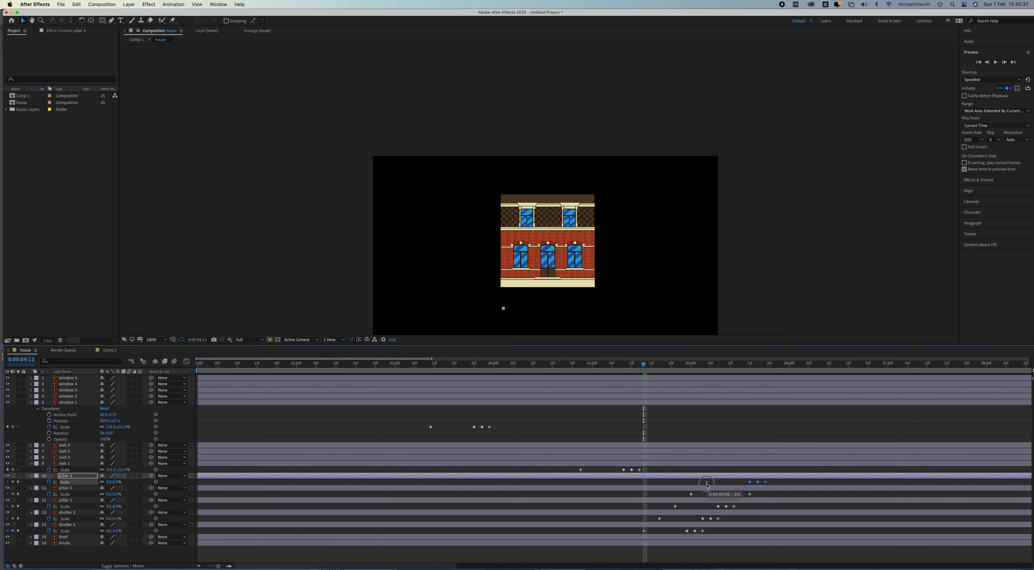
- Collapse window 1, slab 1, pillar 3 and pillar 2, and switch to the Comp 1 timeline at 0:00:00:24
{"action": "left_click_drag", "start_coordinate": [646, 364], "coordinate": [291, 405]}
{"action": "left_click", "coordinate": [31, 401]}
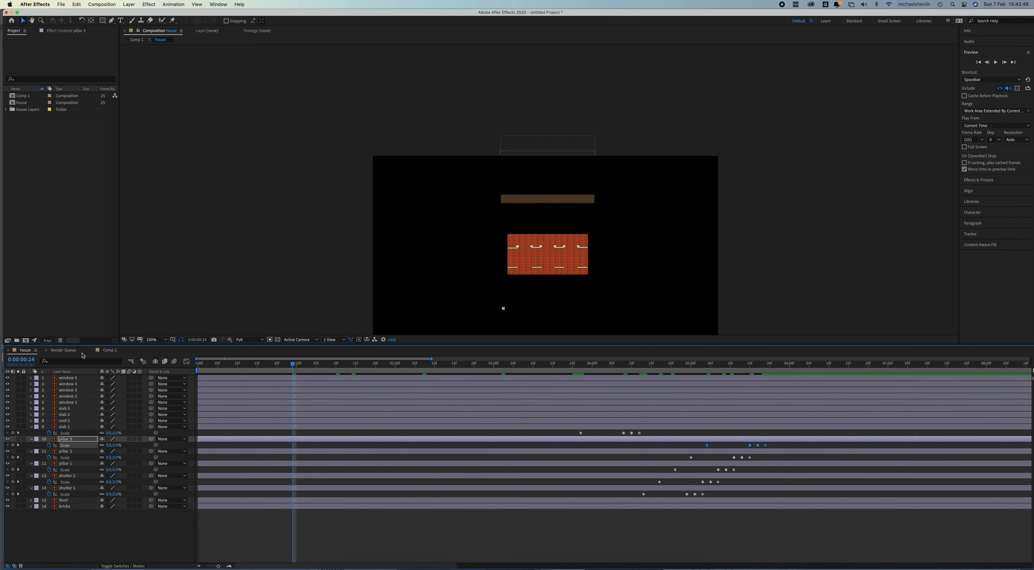
{"action": "left_click", "coordinate": [31, 427]}
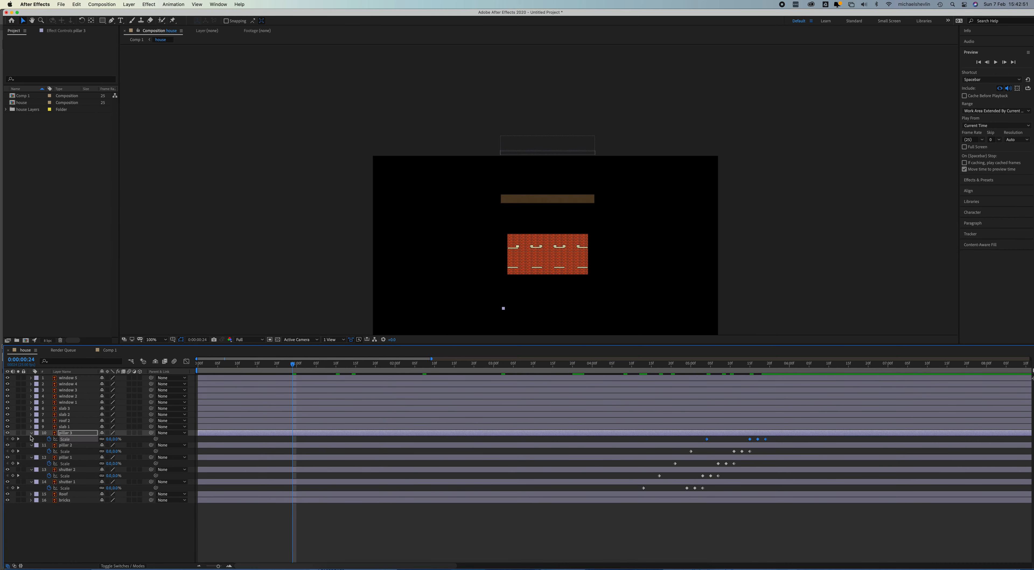
{"action": "left_click", "coordinate": [31, 432]}
{"action": "left_click", "coordinate": [31, 439]}
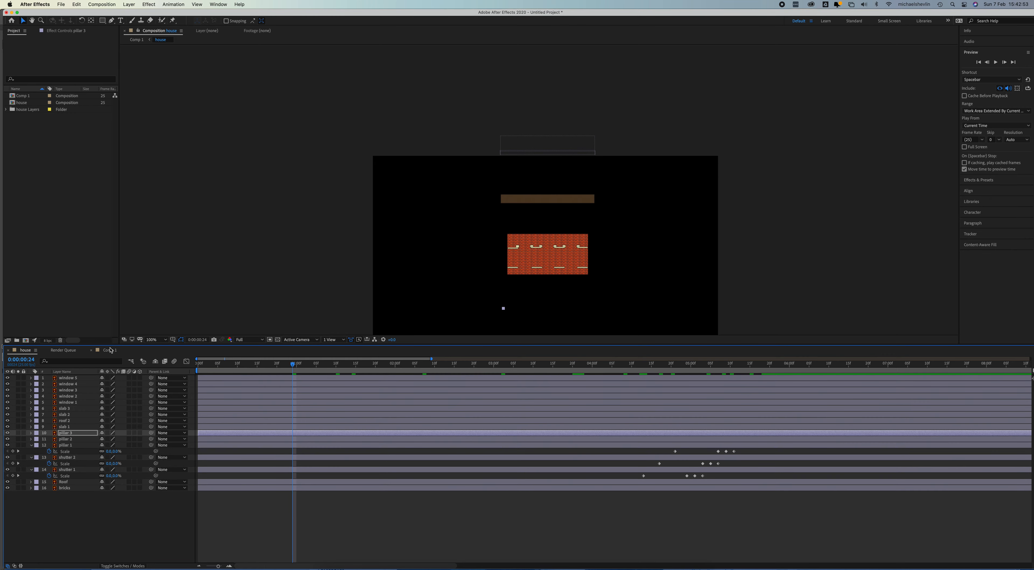
{"action": "left_click", "coordinate": [110, 350]}
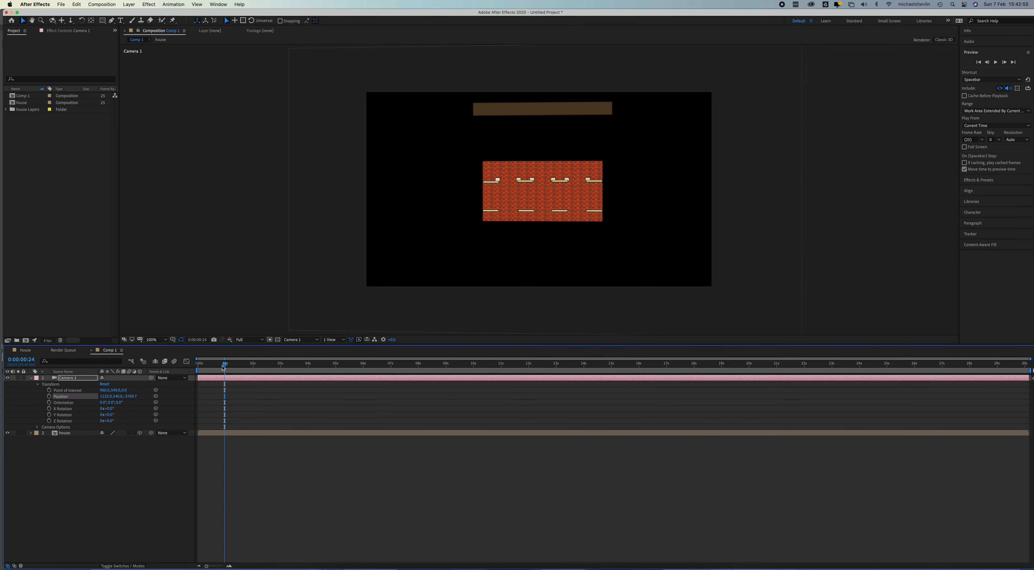
- Delete the existing Camera 1 and replace it with a new one-node camera
{"action": "left_click", "coordinate": [72, 379]}
{"action": "key", "text": "Delete"}
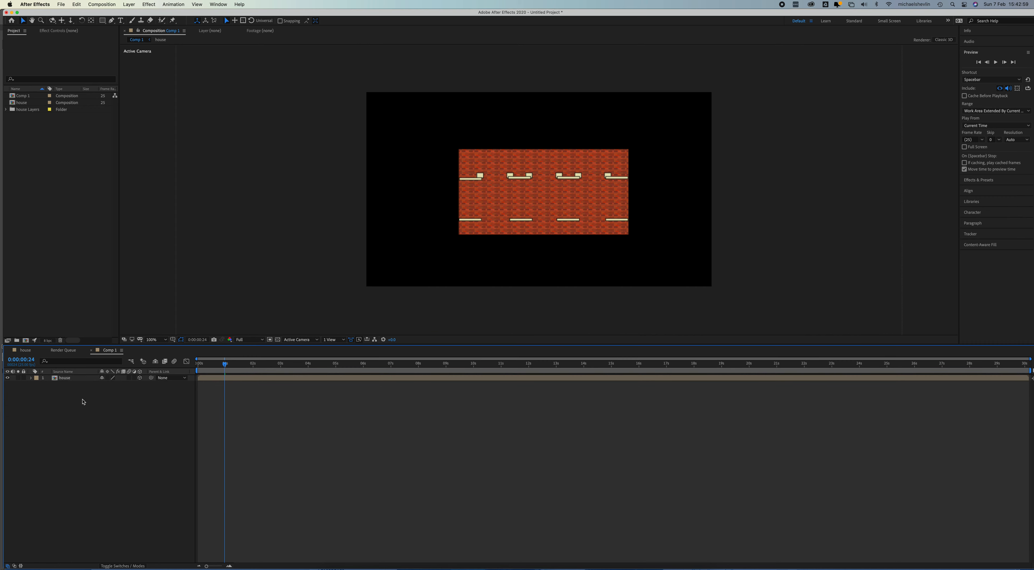
{"action": "right_click", "coordinate": [84, 401]}
{"action": "mouse_move", "coordinate": [96, 407]}
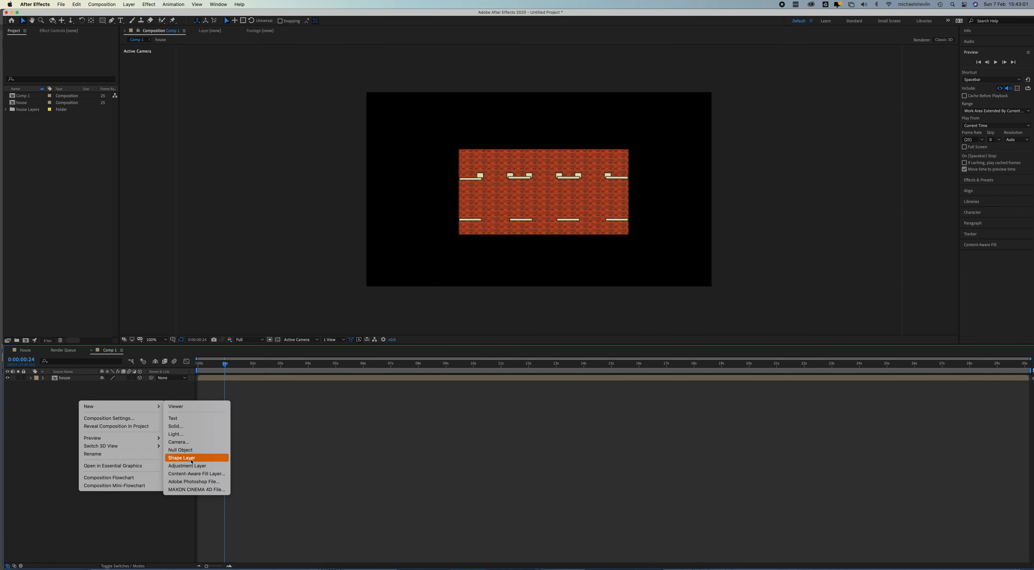
{"action": "left_click", "coordinate": [178, 442]}
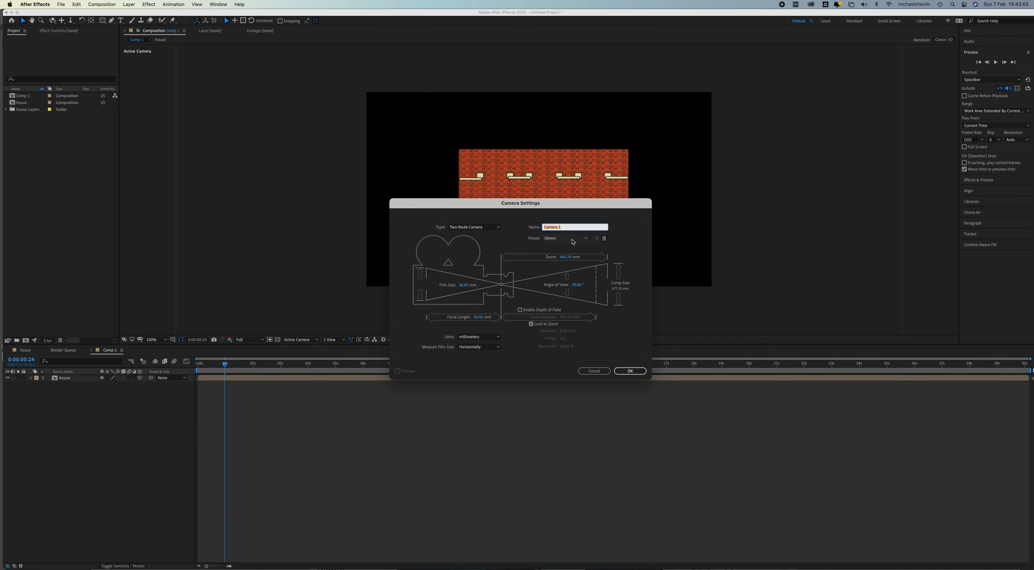
{"action": "left_click", "coordinate": [490, 228]}
{"action": "left_click", "coordinate": [489, 235]}
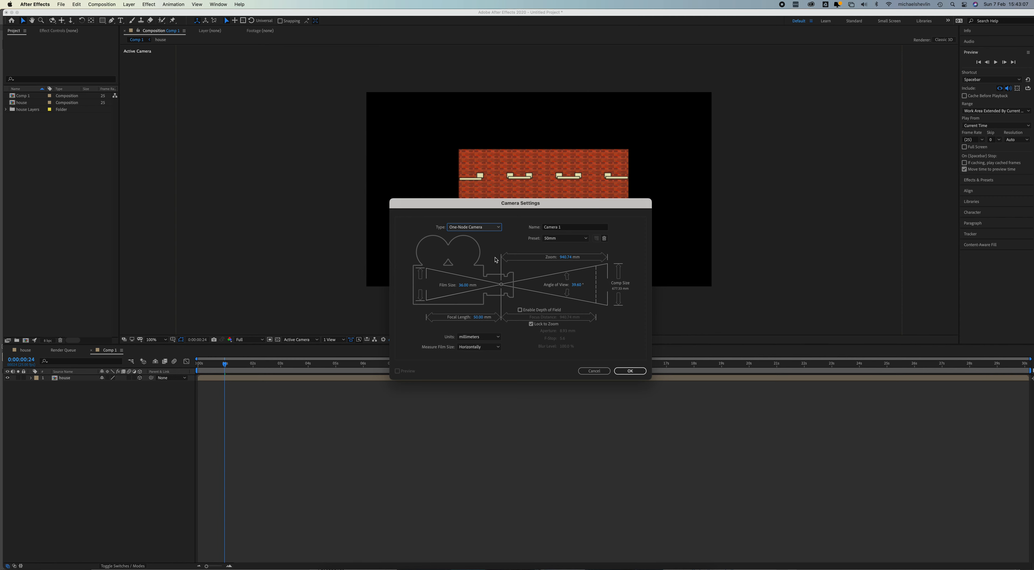
{"action": "left_click", "coordinate": [485, 227]}
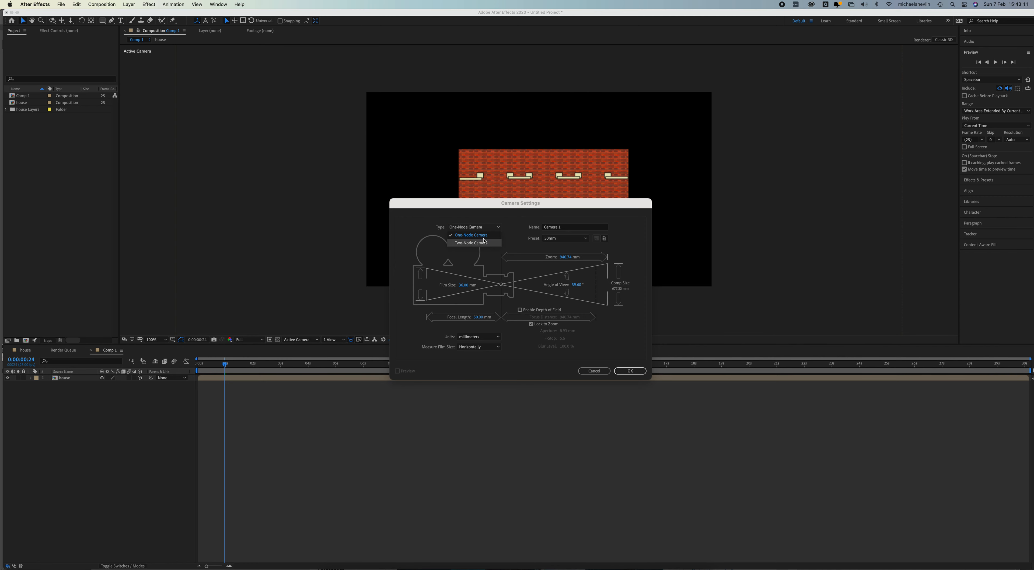
{"action": "left_click", "coordinate": [627, 371]}
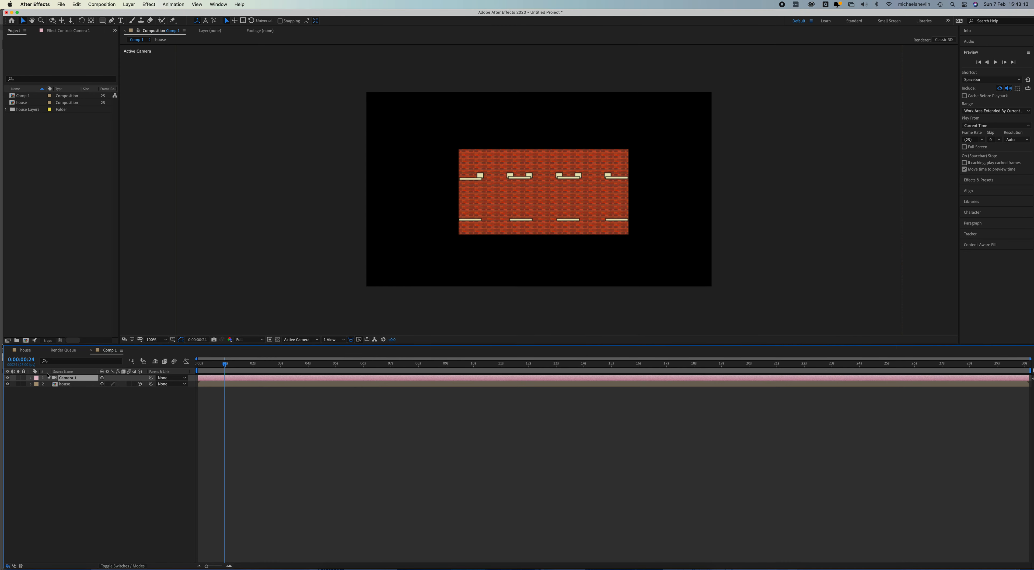
- At 0:00:00:00, lower Camera 1's X position and start keyframing its Position
{"action": "left_click", "coordinate": [74, 385]}
{"action": "left_click_drag", "start_coordinate": [223, 364], "coordinate": [136, 374]}
{"action": "left_click", "coordinate": [32, 378]}
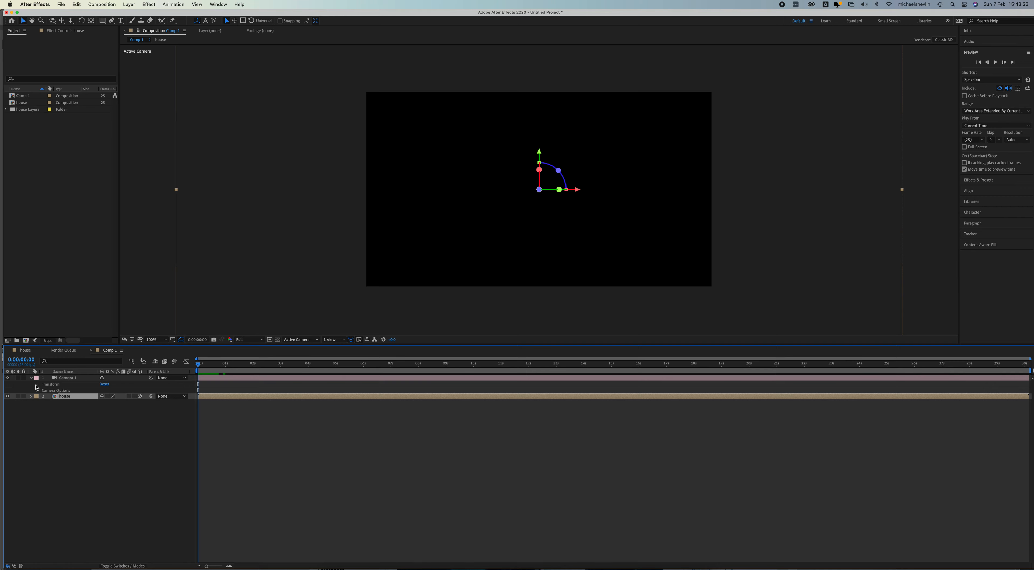
{"action": "left_click", "coordinate": [37, 384]}
{"action": "left_click_drag", "start_coordinate": [109, 394], "coordinate": [2, 402]}
{"action": "left_click", "coordinate": [77, 392]}
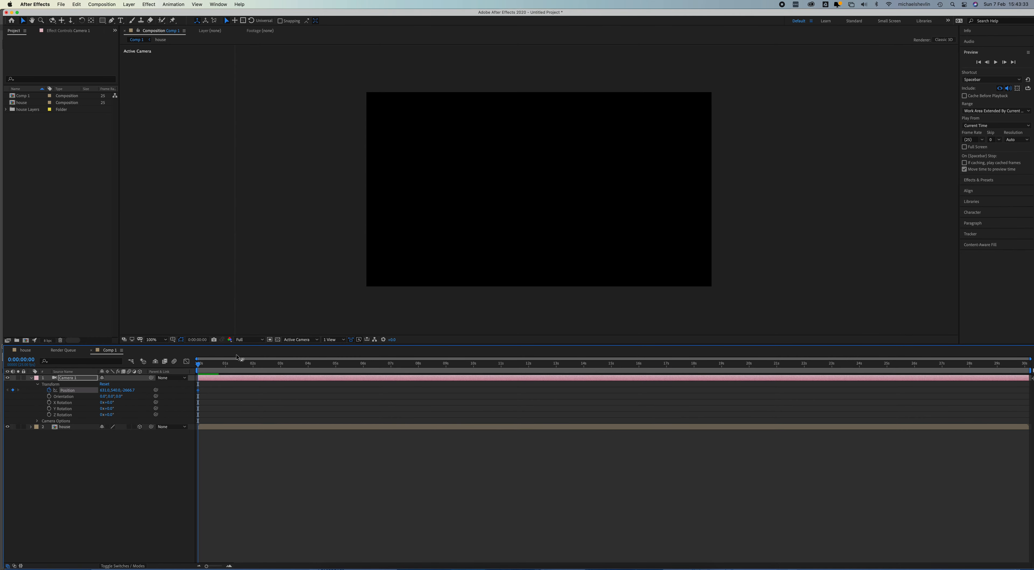
- Add a Camera 1 Position keyframe at 0:00:07:06 with X about 1072 and the camera pulled back to show the whole house
{"action": "left_click", "coordinate": [398, 364]}
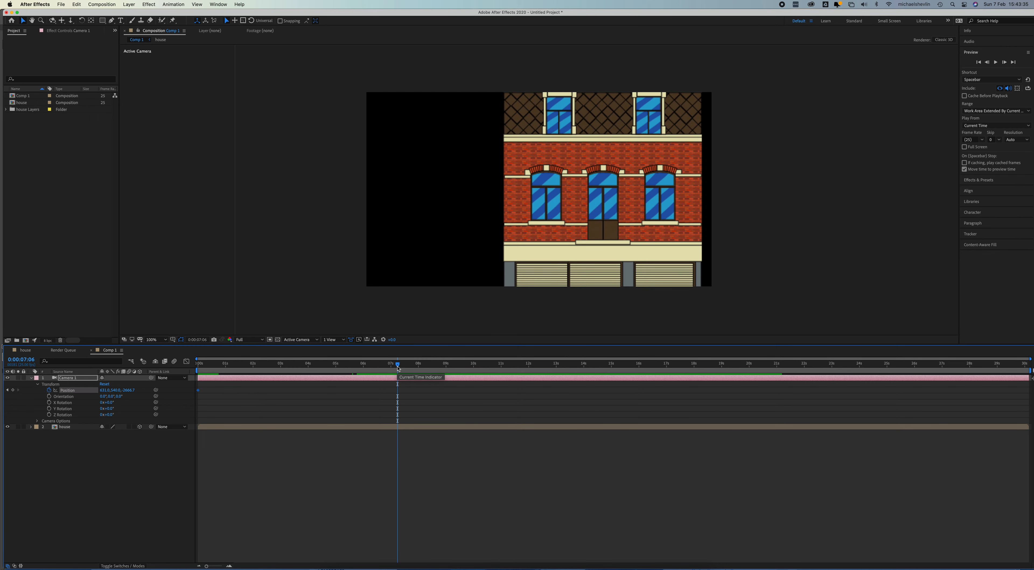
{"action": "left_click_drag", "start_coordinate": [103, 390], "coordinate": [251, 382]}
{"action": "left_click_drag", "start_coordinate": [130, 391], "coordinate": [1, 409]}
{"action": "left_click_drag", "start_coordinate": [132, 391], "coordinate": [1, 410]}
{"action": "left_click_drag", "start_coordinate": [134, 390], "coordinate": [74, 398]}
- Preview the camera move from the start of the composition and return to the second Position keyframe at 0:00:07:06
{"action": "left_click_drag", "start_coordinate": [397, 364], "coordinate": [198, 365]}
{"action": "key", "text": "space"}
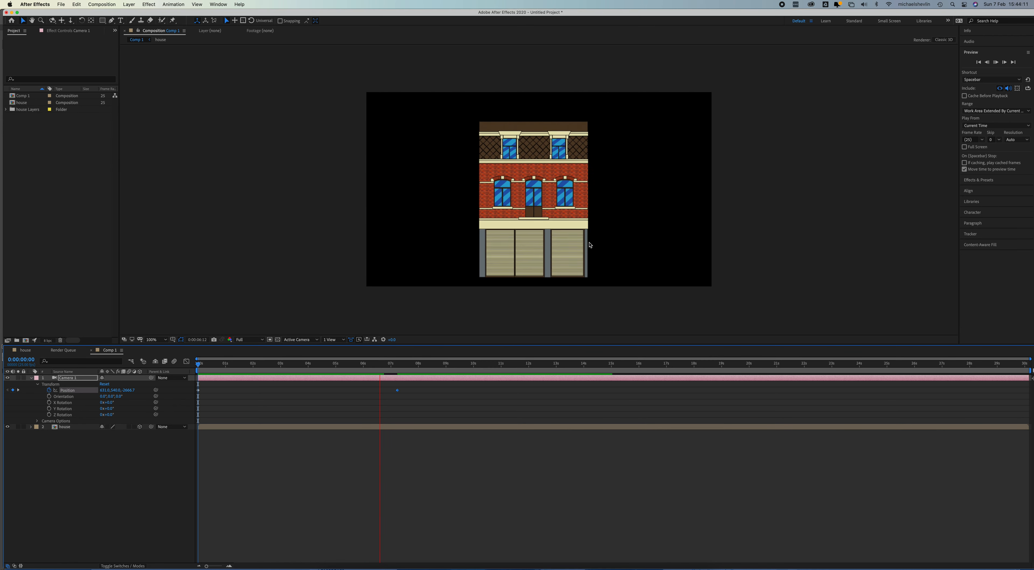
{"action": "key", "text": "space"}
{"action": "left_click_drag", "start_coordinate": [313, 367], "coordinate": [163, 372]}
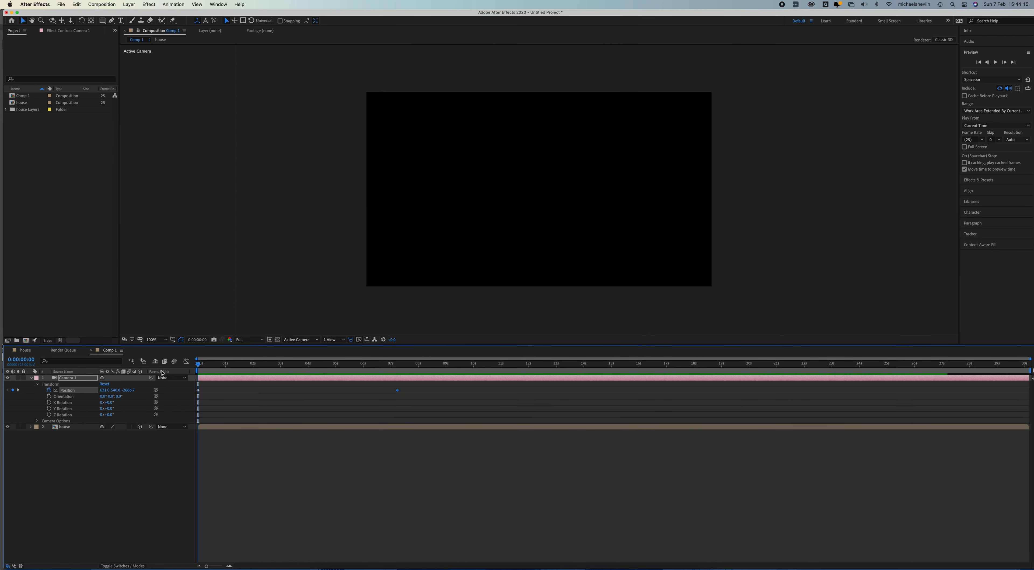
{"action": "key", "text": "space"}
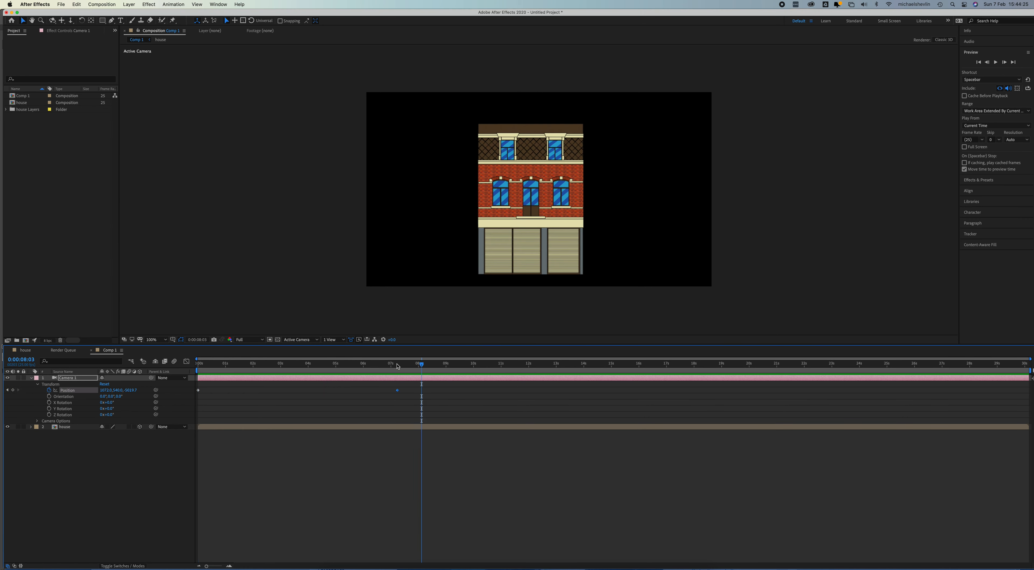
{"action": "left_click", "coordinate": [397, 364]}
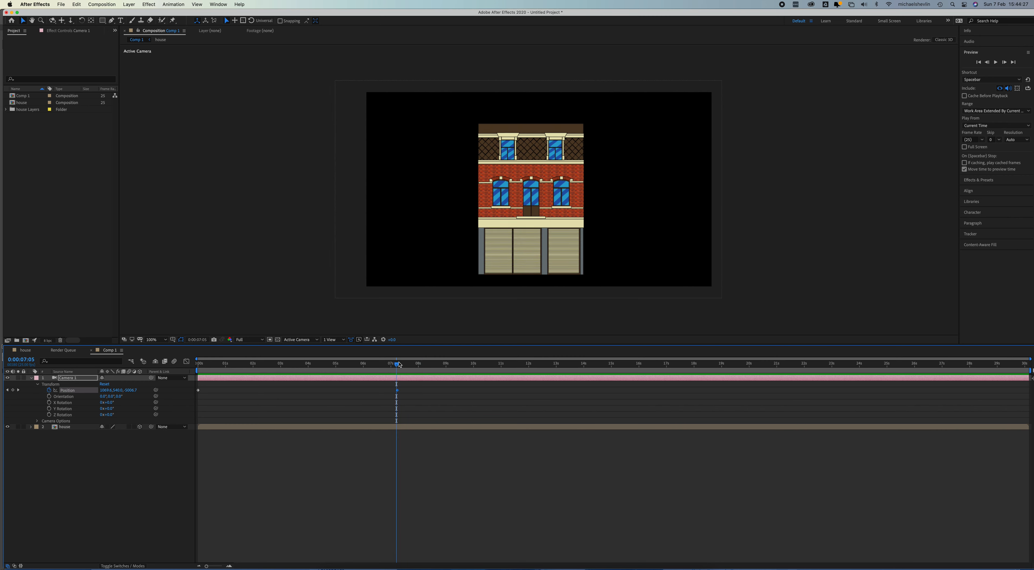
{"action": "left_click_drag", "start_coordinate": [399, 363], "coordinate": [399, 364]}
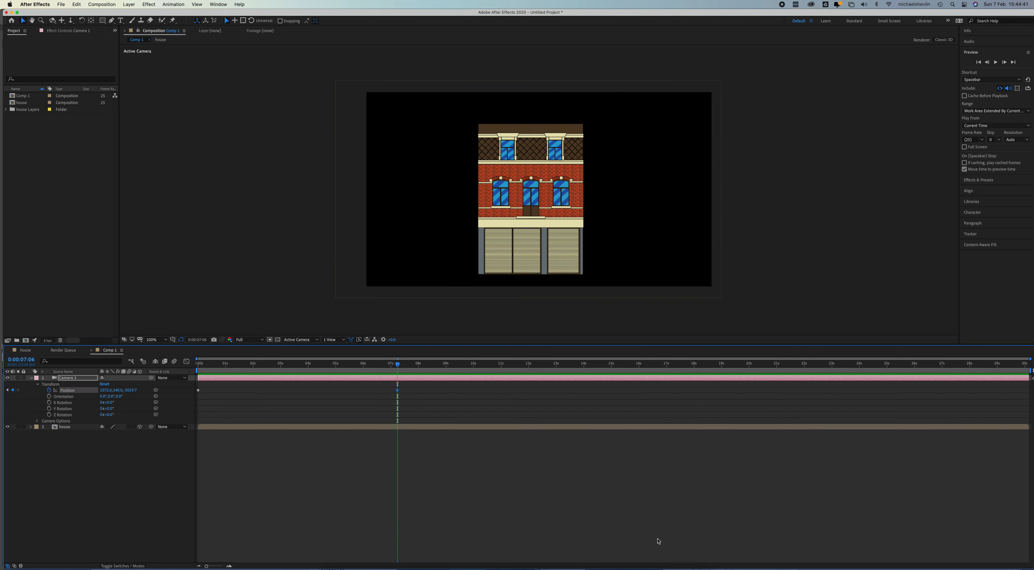
- Switch to house.ai in Illustrator, scale the whole house down and move it to about the middle of the artboard
{"action": "left_click", "coordinate": [651, 558]}
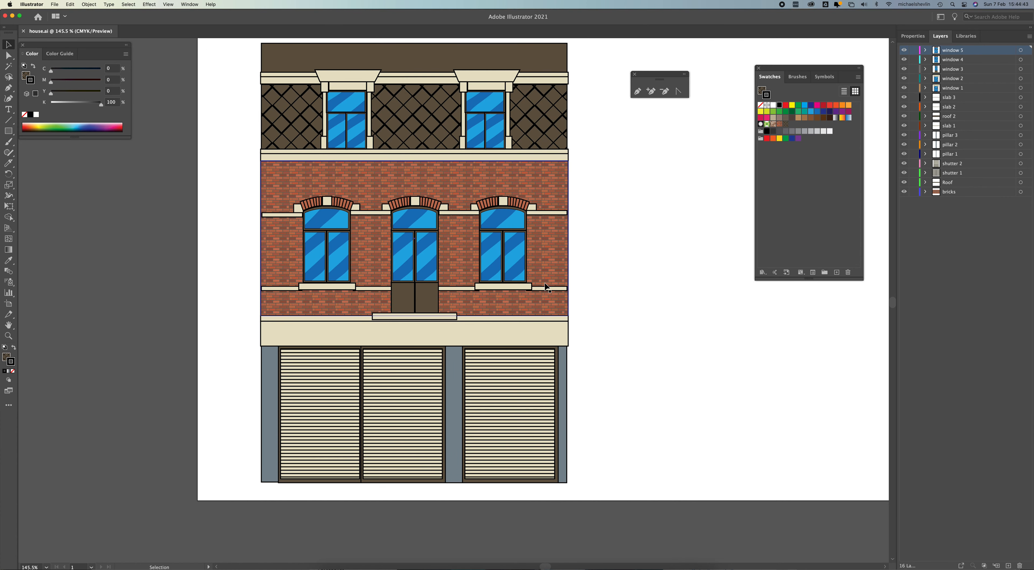
{"action": "scroll", "coordinate": [546, 286], "scroll_direction": "down", "scroll_amount": 4}
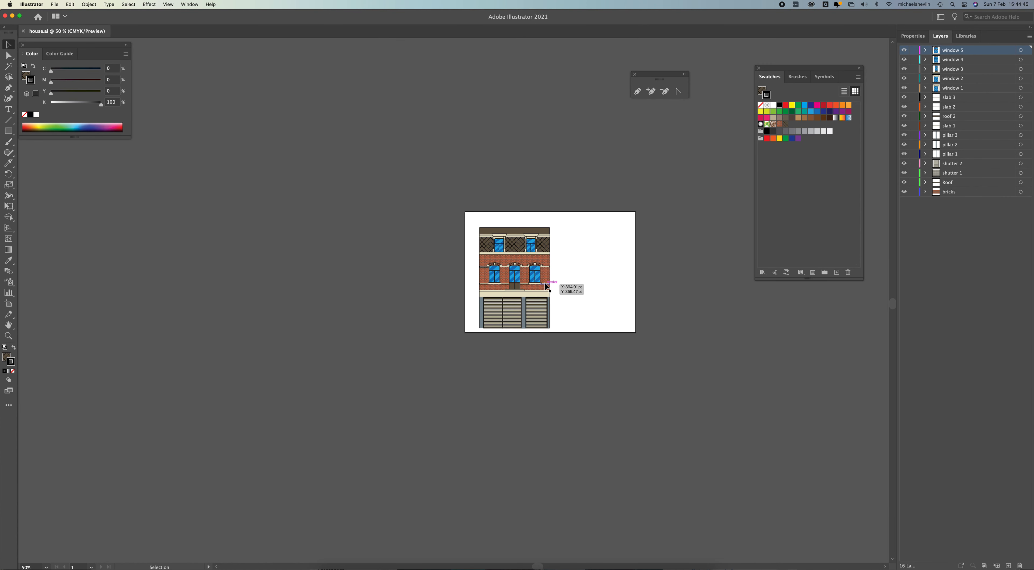
{"action": "scroll", "coordinate": [546, 287], "scroll_direction": "up", "scroll_amount": 2}
{"action": "left_click_drag", "start_coordinate": [389, 163], "coordinate": [578, 390]}
{"action": "left_click_drag", "start_coordinate": [415, 173], "coordinate": [473, 240]}
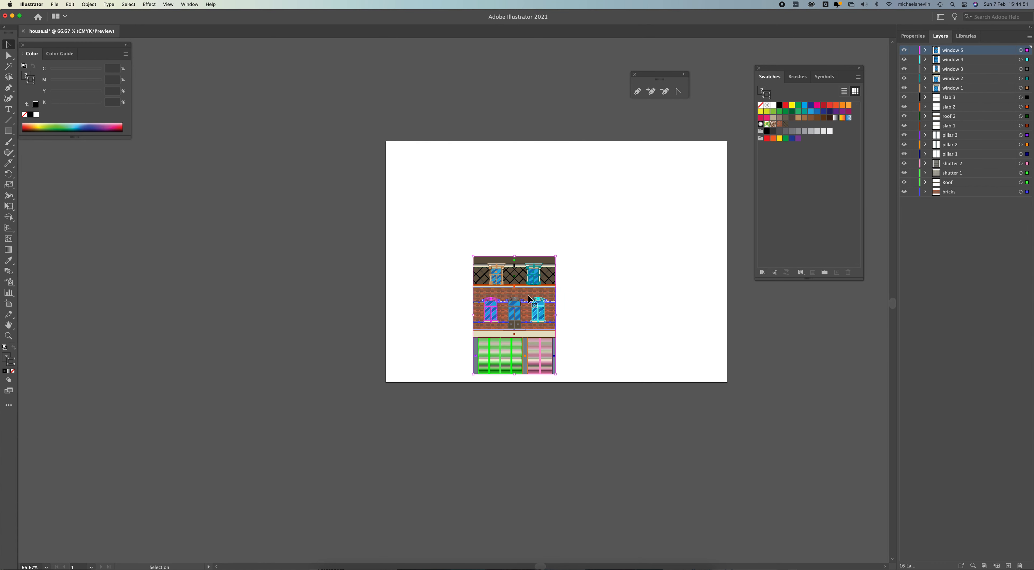
{"action": "left_click_drag", "start_coordinate": [527, 294], "coordinate": [558, 241]}
{"action": "left_click", "coordinate": [491, 178]}
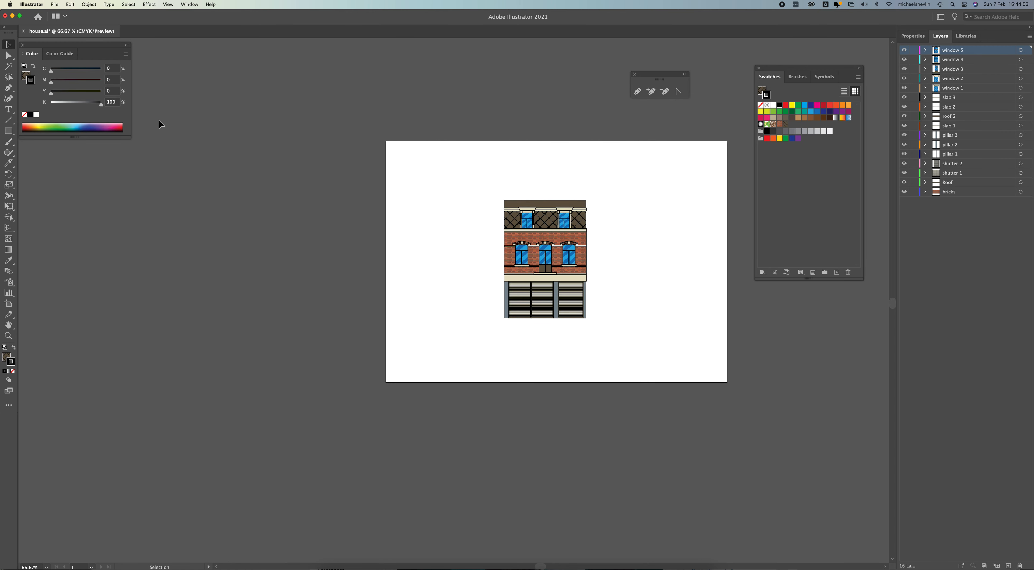
- Draw a ground rectangle from the house's base past the artboard's lower edge, with green fill (C 75, Y 100) and no stroke
{"action": "left_click", "coordinate": [8, 131]}
{"action": "left_click_drag", "start_coordinate": [370, 393], "coordinate": [742, 318]}
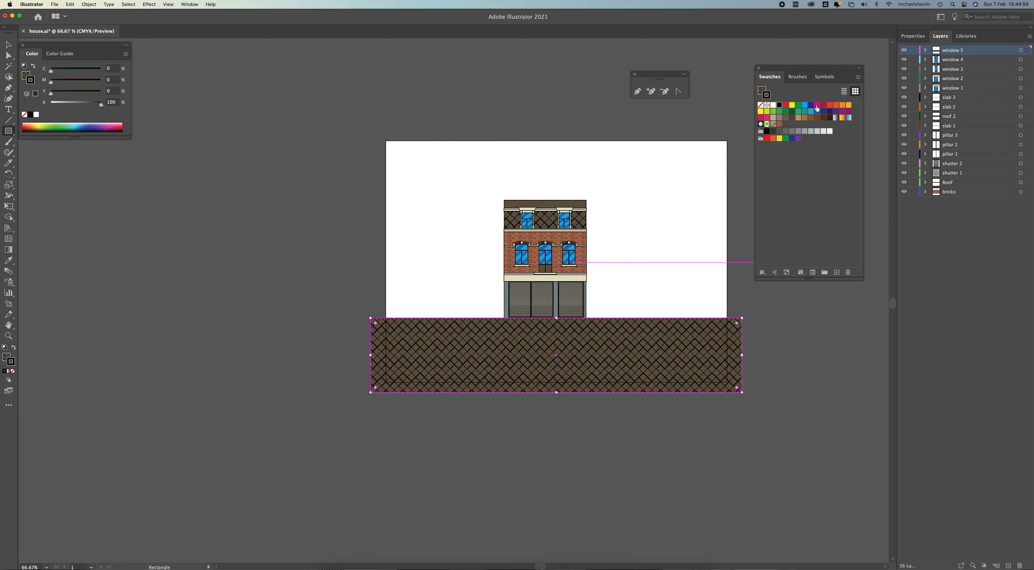
{"action": "left_click", "coordinate": [781, 113]}
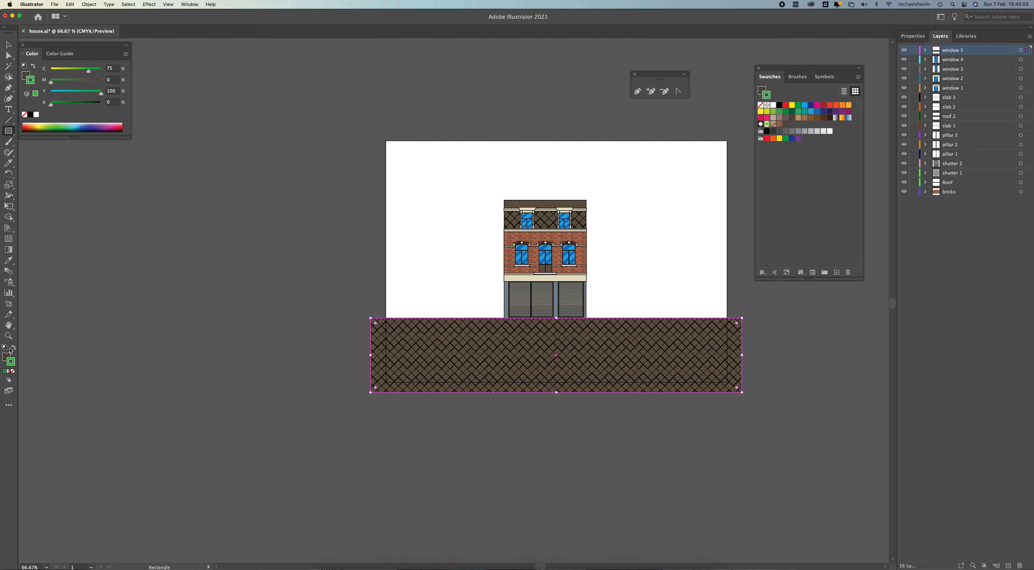
{"action": "left_click", "coordinate": [13, 372]}
{"action": "left_click", "coordinate": [13, 355]}
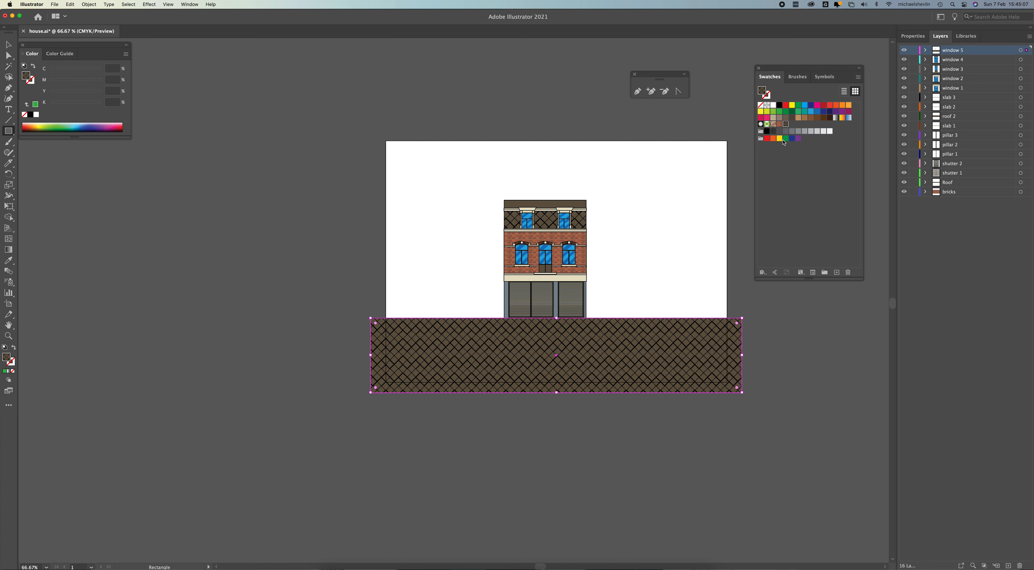
{"action": "left_click", "coordinate": [780, 112]}
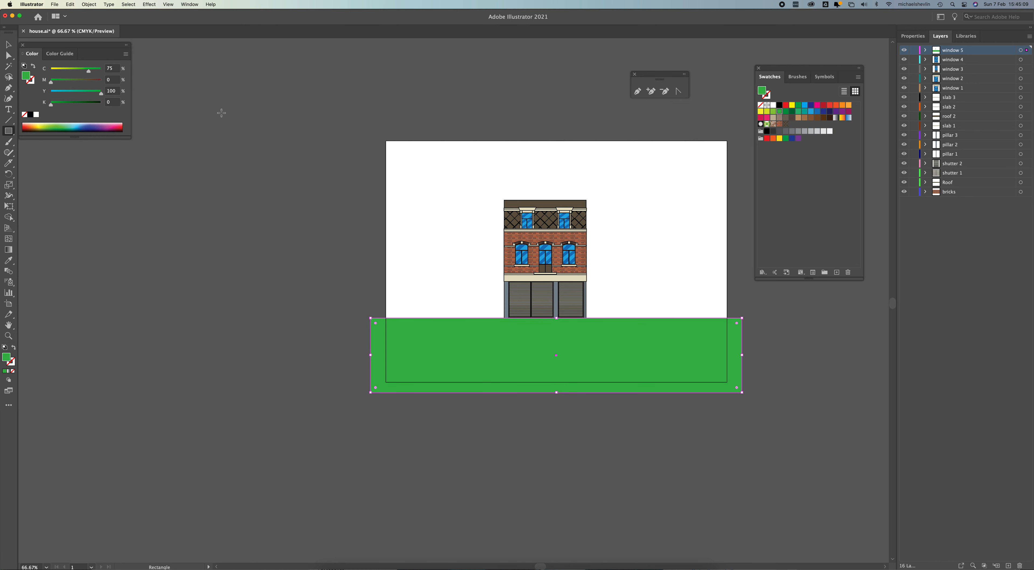
- Duplicate the ground rectangle upward, stretch the copy to the artboard's upper edge and fill it with sky blue (C 70, M 15)
{"action": "left_click", "coordinate": [9, 46]}
{"action": "left_click_drag", "start_coordinate": [621, 351], "coordinate": [622, 281]}
{"action": "left_click_drag", "start_coordinate": [557, 248], "coordinate": [557, 140]}
{"action": "right_click", "coordinate": [647, 187]}
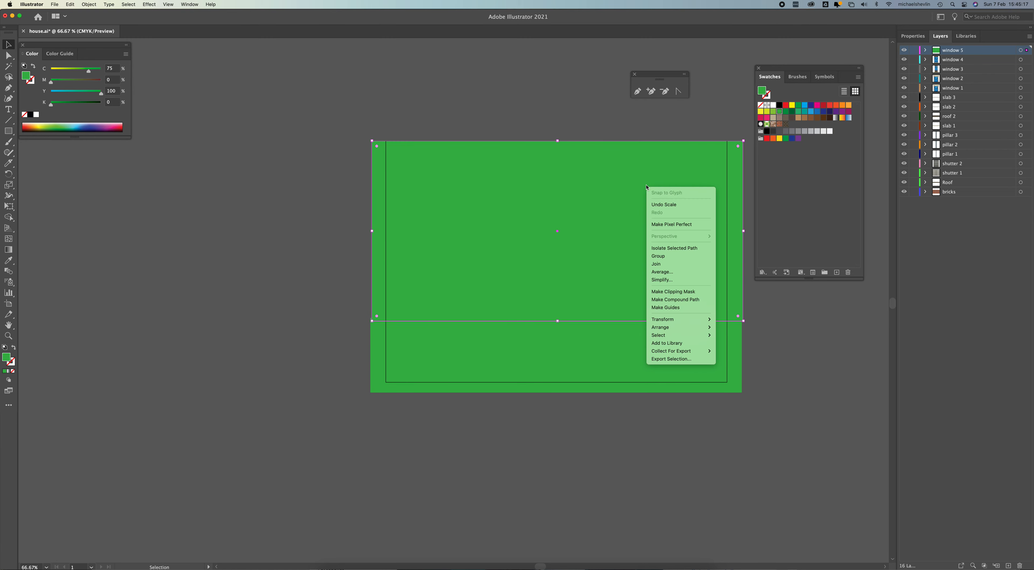
{"action": "left_click", "coordinate": [746, 351]}
{"action": "left_click", "coordinate": [811, 112]}
{"action": "right_click", "coordinate": [671, 186]}
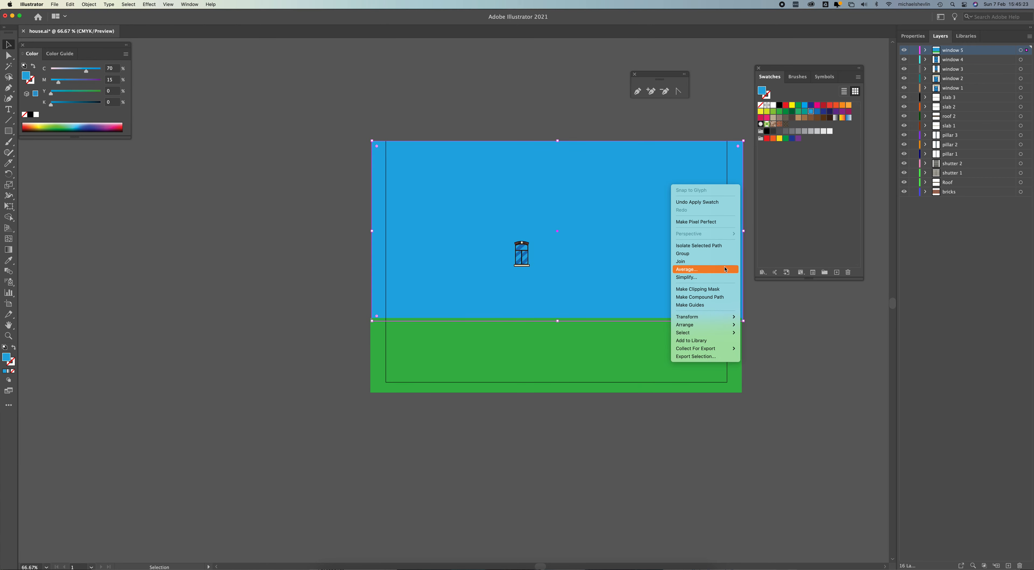
{"action": "left_click", "coordinate": [776, 348]}
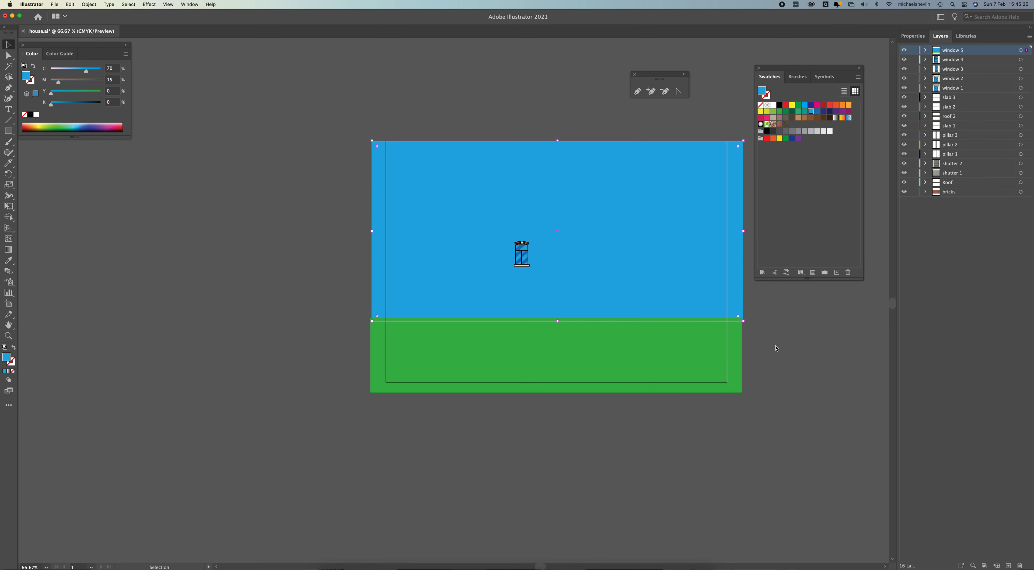
- Move the window 5 layer holding the sky and ground below the bricks layer
{"action": "left_click", "coordinate": [731, 335], "text": "shift"}
{"action": "left_click_drag", "start_coordinate": [957, 54], "coordinate": [957, 201]}
{"action": "left_click", "coordinate": [788, 335]}
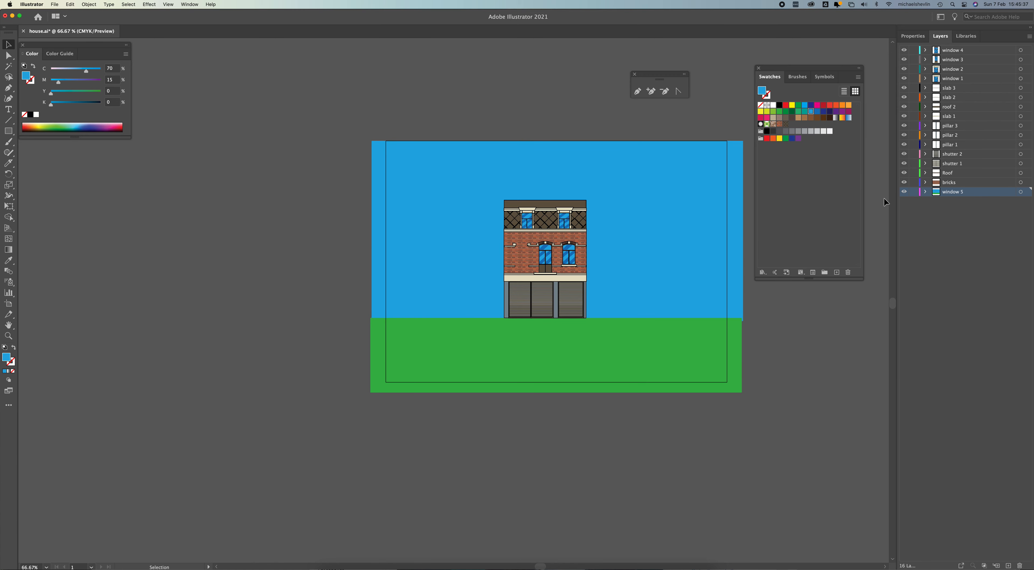
- Hide all layers except window 5 and delete the window artwork from that layer
{"action": "left_click_drag", "start_coordinate": [904, 183], "coordinate": [904, 51]}
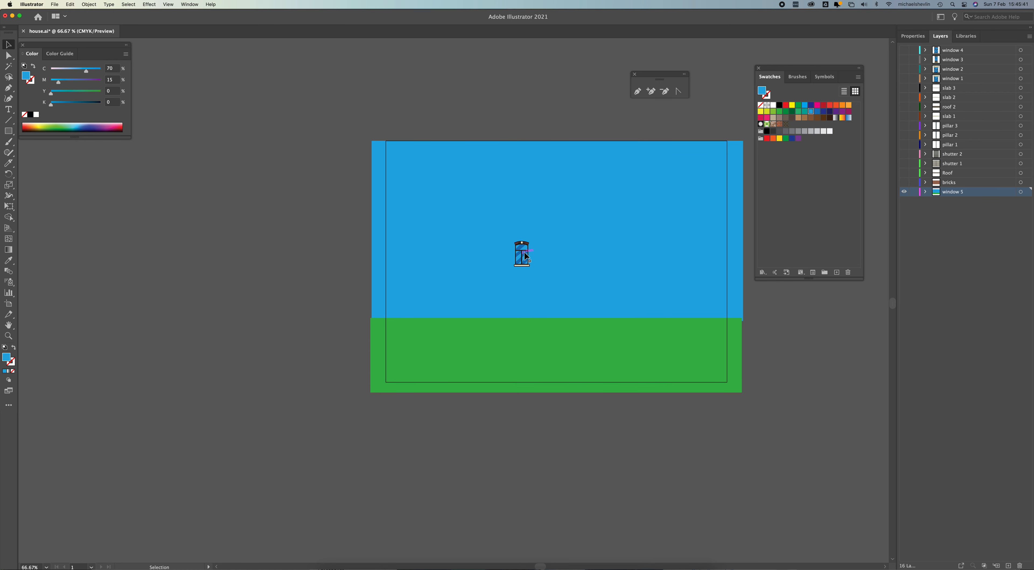
{"action": "left_click", "coordinate": [558, 267]}
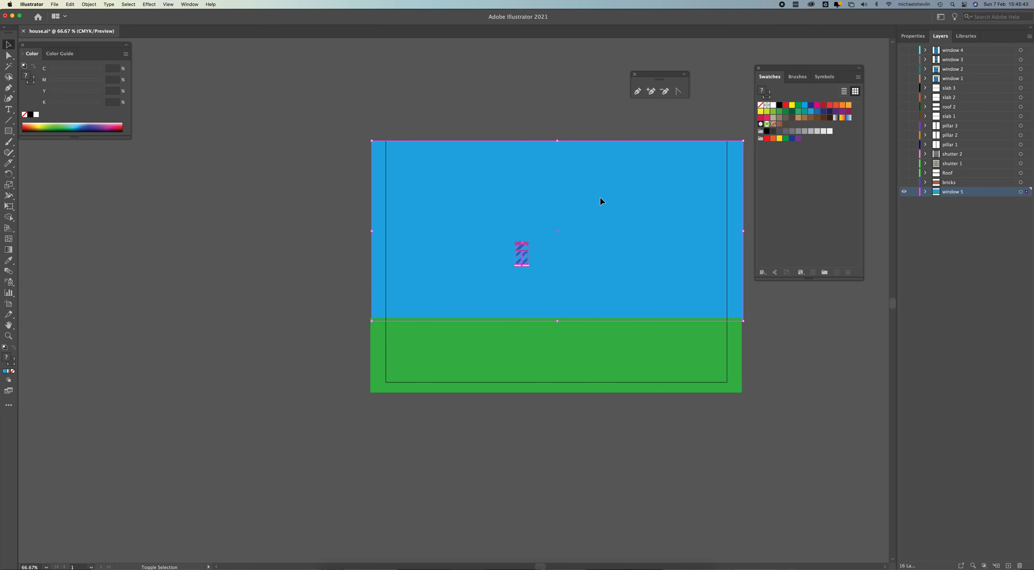
{"action": "key", "text": "Delete"}
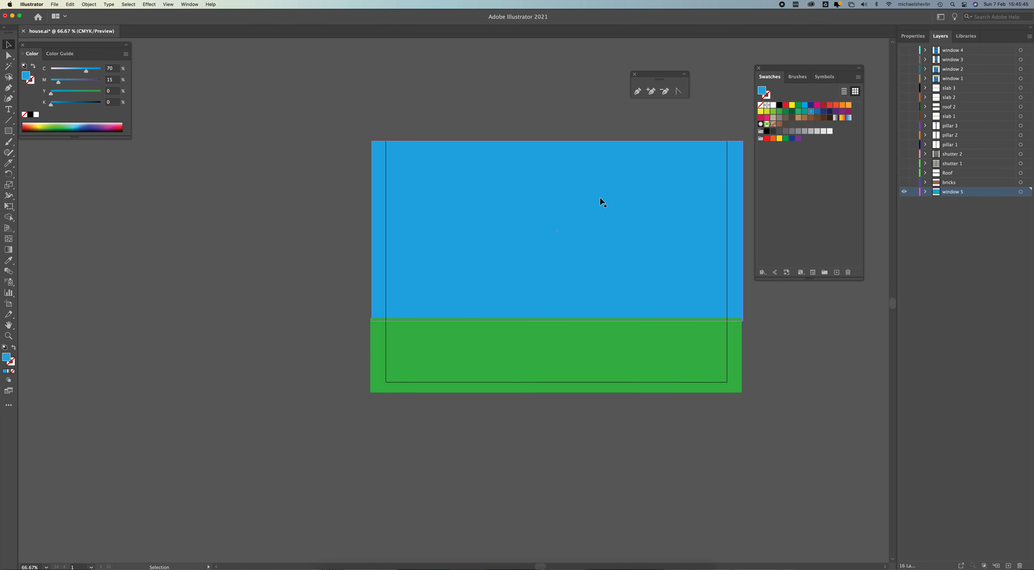
- Draw a closed tree trunk shape with three short branches and a flared base near the left end of the grass
{"action": "left_click", "coordinate": [9, 87]}
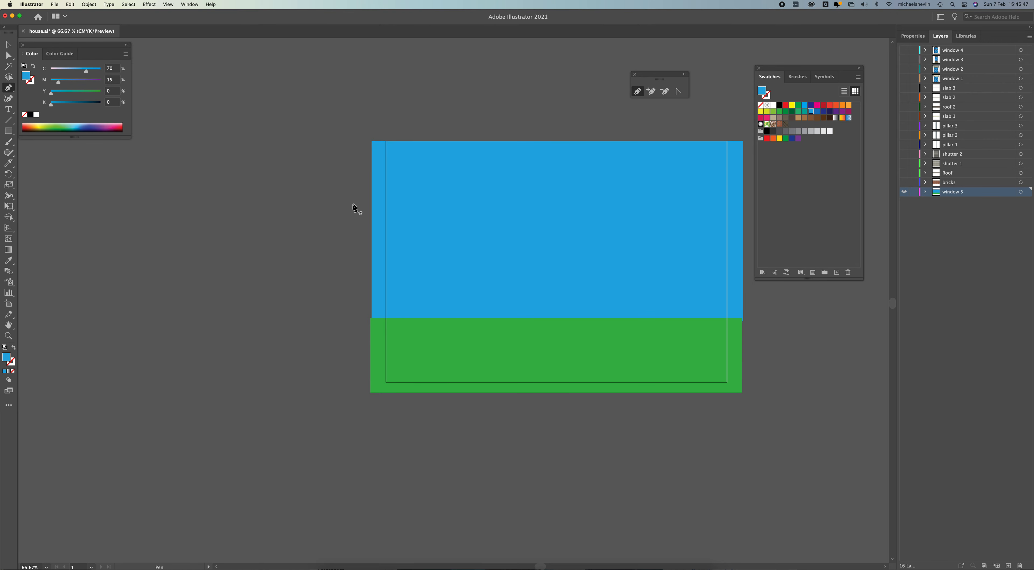
{"action": "left_click", "coordinate": [421, 336]}
{"action": "left_click_drag", "start_coordinate": [428, 313], "coordinate": [430, 302]}
{"action": "left_click", "coordinate": [419, 295]}
{"action": "left_click_drag", "start_coordinate": [419, 296], "coordinate": [431, 302]}
{"action": "left_click", "coordinate": [431, 284]}
{"action": "left_click", "coordinate": [437, 285]}
{"action": "left_click", "coordinate": [439, 302]}
{"action": "left_click", "coordinate": [450, 293]}
{"action": "left_click", "coordinate": [453, 298]}
{"action": "left_click_drag", "start_coordinate": [440, 314], "coordinate": [440, 324]}
{"action": "left_click", "coordinate": [454, 341]}
{"action": "left_click", "coordinate": [438, 343]}
{"action": "left_click_drag", "start_coordinate": [437, 343], "coordinate": [425, 340]}
- Fill the tree trunk with brown (C 35, M 60, Y 80, K 25) and deselect it
{"action": "left_click", "coordinate": [8, 45]}
{"action": "left_click", "coordinate": [810, 118]}
{"action": "key", "text": "super+shift+a"}
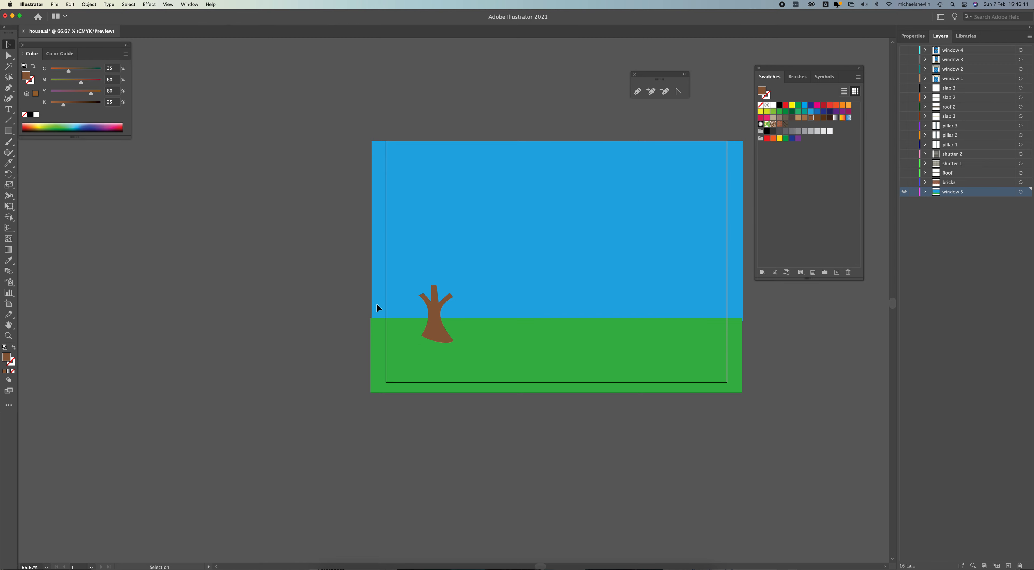
- Draw a closed canopy shape with rounded lobes around and over the tree trunk's branches
{"action": "left_click", "coordinate": [428, 309]}
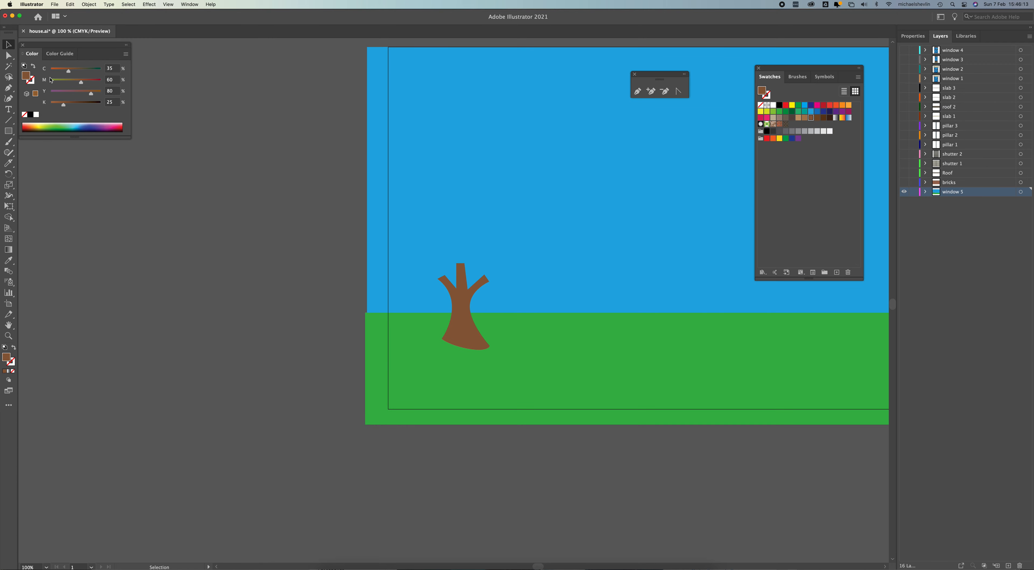
{"action": "left_click", "coordinate": [8, 91]}
{"action": "left_click", "coordinate": [443, 204]}
{"action": "left_click_drag", "start_coordinate": [422, 200], "coordinate": [422, 289]}
{"action": "left_click", "coordinate": [416, 226]}
{"action": "left_click", "coordinate": [427, 257]}
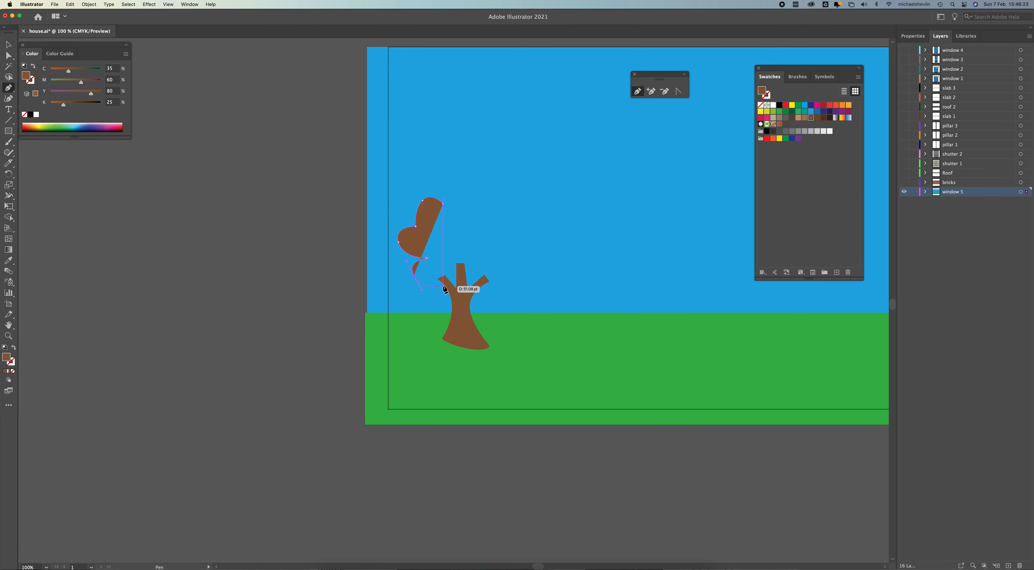
{"action": "left_click", "coordinate": [443, 286]}
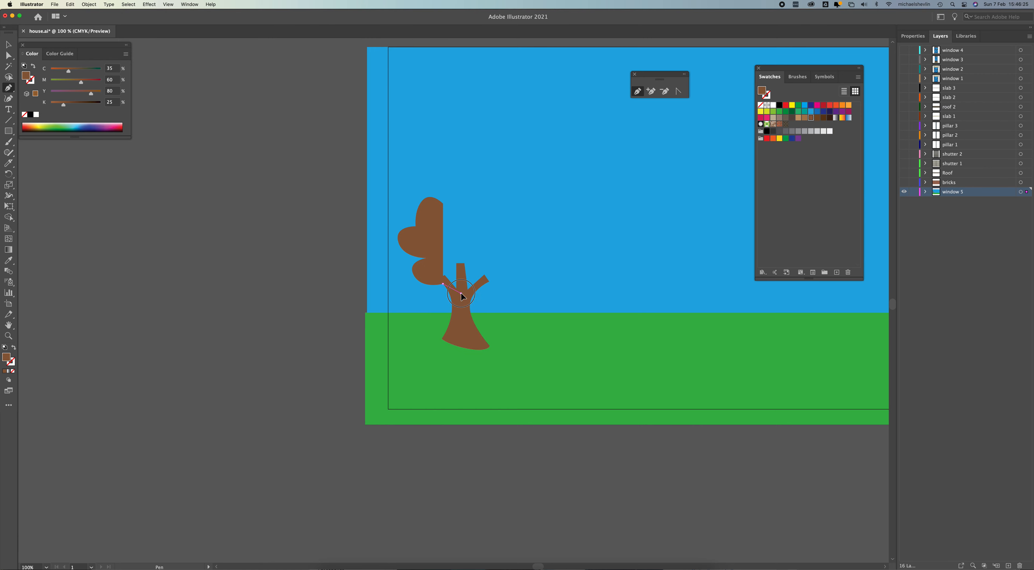
{"action": "left_click_drag", "start_coordinate": [474, 294], "coordinate": [474, 293]}
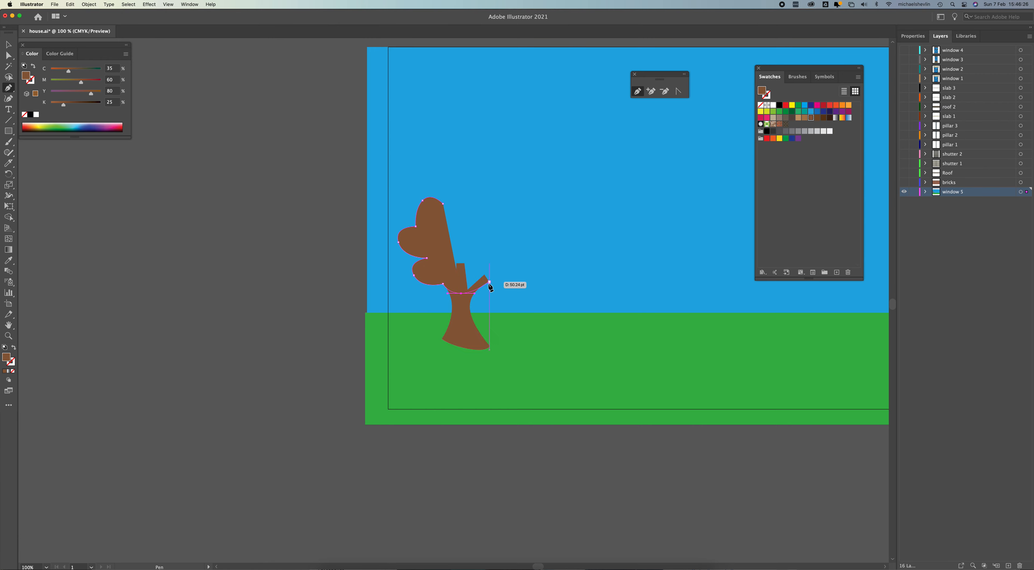
{"action": "left_click", "coordinate": [475, 277]}
{"action": "left_click_drag", "start_coordinate": [495, 286], "coordinate": [512, 282]}
{"action": "left_click", "coordinate": [504, 259]}
{"action": "left_click_drag", "start_coordinate": [519, 238], "coordinate": [438, 189]}
{"action": "left_click", "coordinate": [491, 225]}
{"action": "left_click", "coordinate": [468, 205]}
{"action": "left_click", "coordinate": [443, 204]}
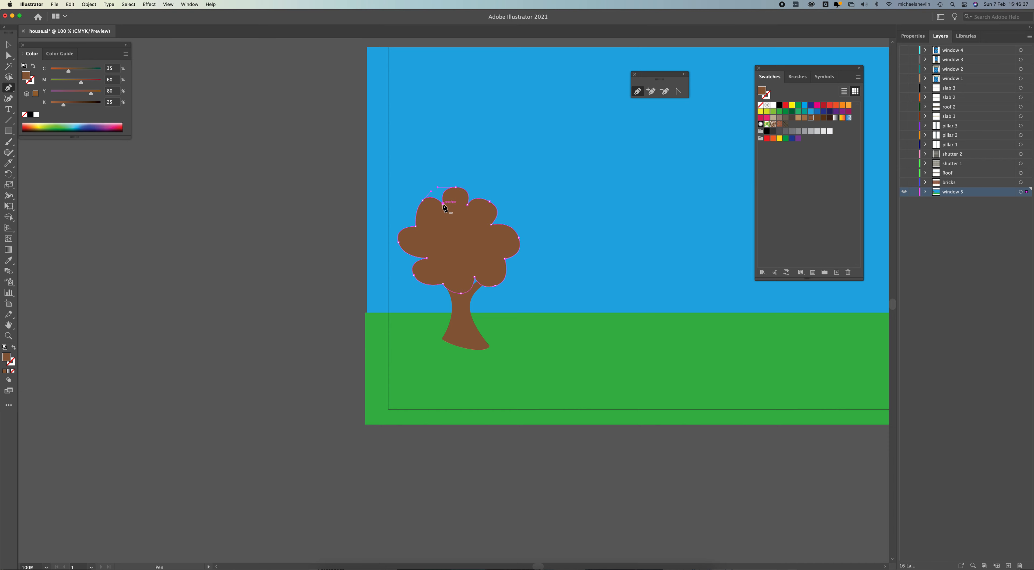
- Fill the tree canopy with dark green (C 90, M 30, Y 95, K 30) and deselect it
{"action": "left_click", "coordinate": [8, 45]}
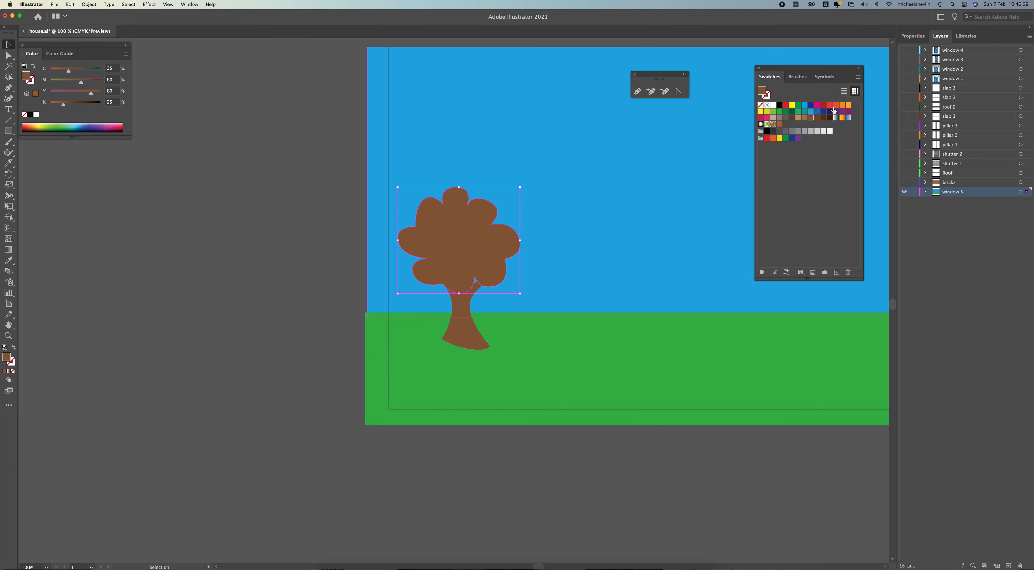
{"action": "left_click", "coordinate": [792, 112]}
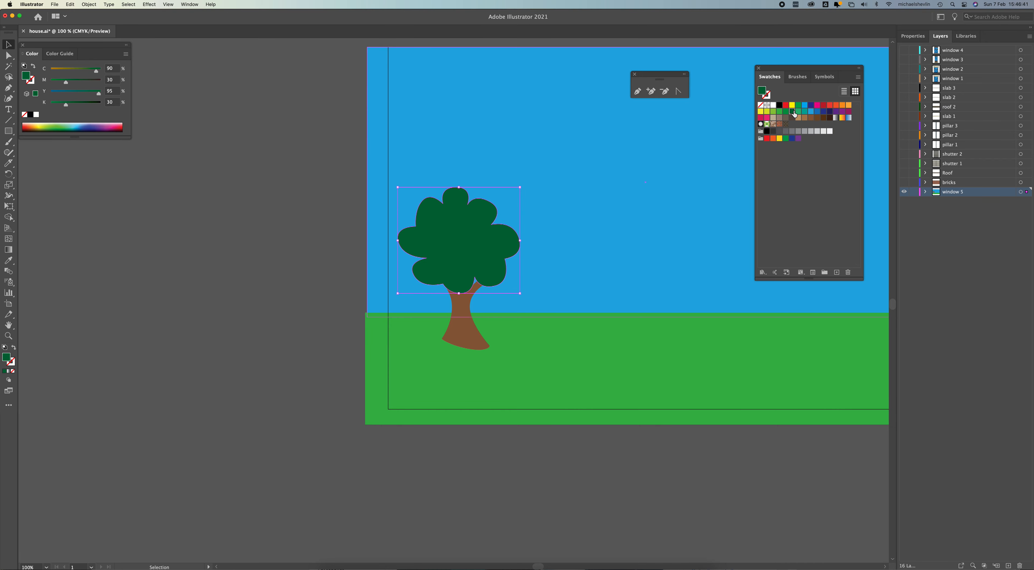
{"action": "left_click", "coordinate": [596, 457]}
- Duplicate the whole tree horizontally to the right end of the grass and mirror the copy left to right
{"action": "key", "text": "super+minus"}
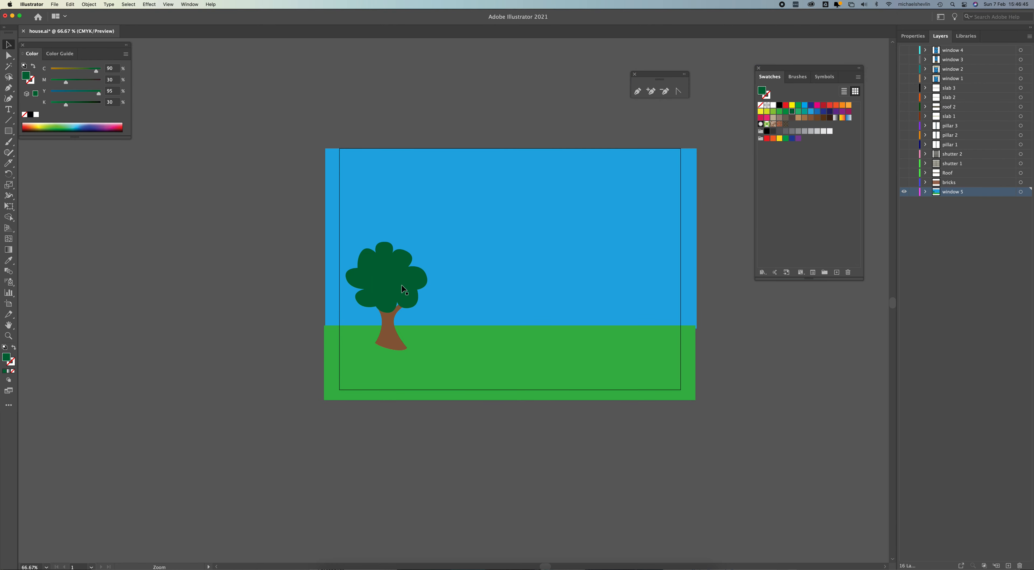
{"action": "left_click", "coordinate": [390, 332], "text": "shift"}
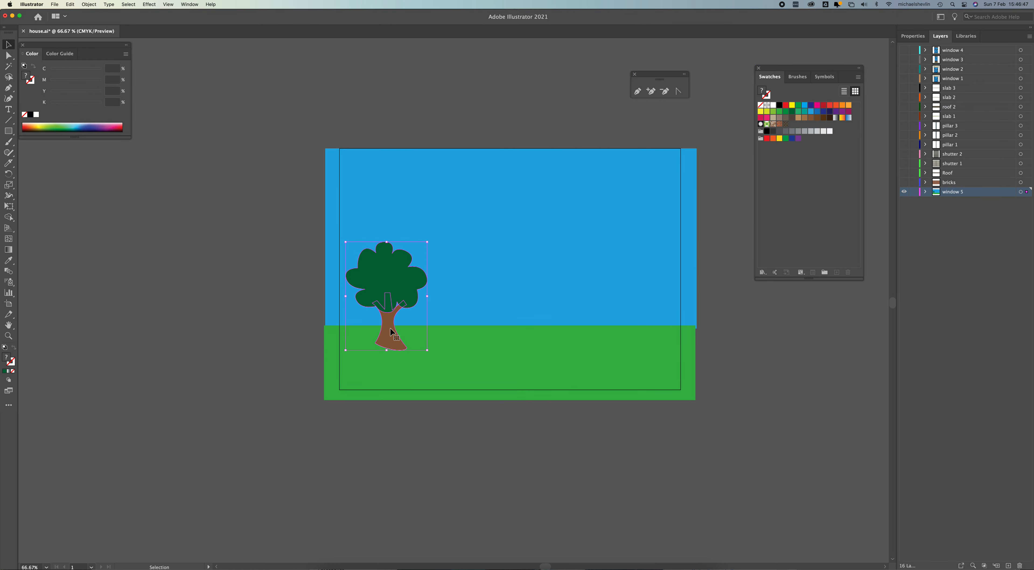
{"action": "left_click_drag", "start_coordinate": [391, 330], "coordinate": [633, 330]}
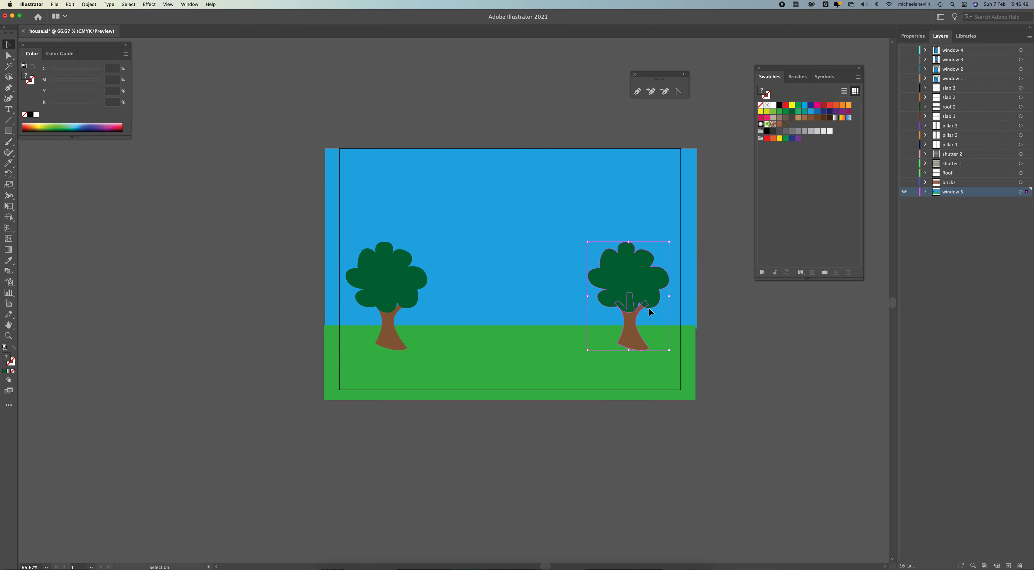
{"action": "left_click_drag", "start_coordinate": [671, 296], "coordinate": [588, 301]}
{"action": "left_click", "coordinate": [703, 281]}
- Enlarge the right tree's canopy slightly, then place a smaller copy of that tree on the horizon between the two trees
{"action": "left_click", "coordinate": [640, 283]}
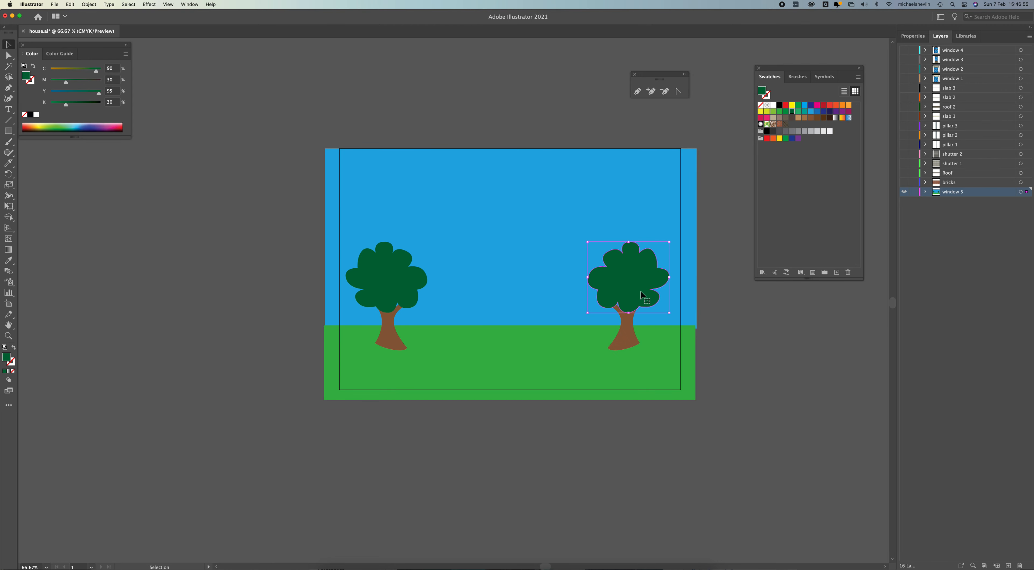
{"action": "mouse_move", "coordinate": [669, 243]}
{"action": "left_mouse_down"}
{"action": "mouse_move", "coordinate": [677, 227]}
{"action": "mouse_move", "coordinate": [676, 236]}
{"action": "left_mouse_up"}
{"action": "left_click", "coordinate": [620, 342]}
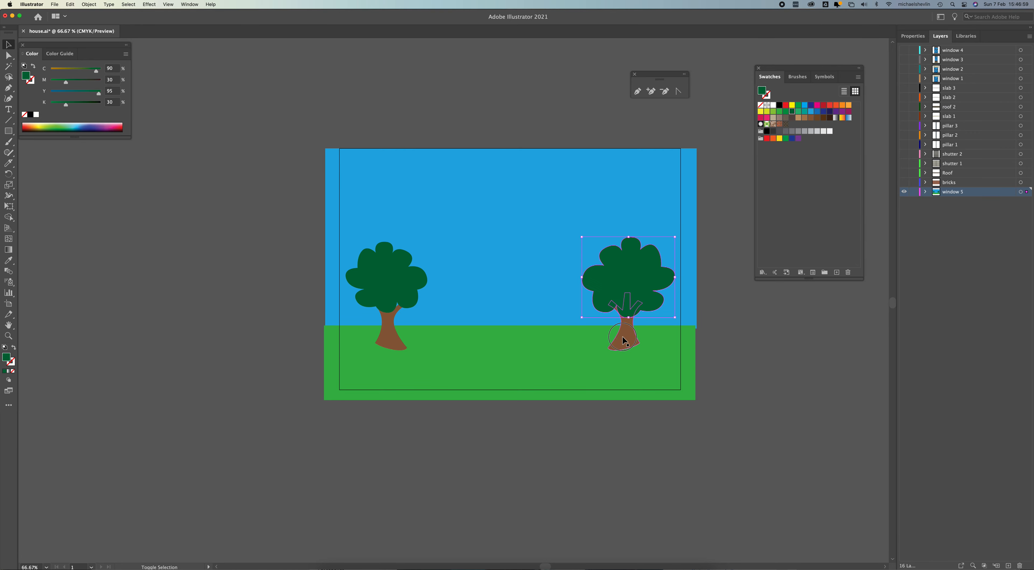
{"action": "left_click_drag", "start_coordinate": [644, 285], "coordinate": [534, 284]}
{"action": "left_click_drag", "start_coordinate": [566, 237], "coordinate": [550, 258]}
{"action": "left_click", "coordinate": [727, 371]}
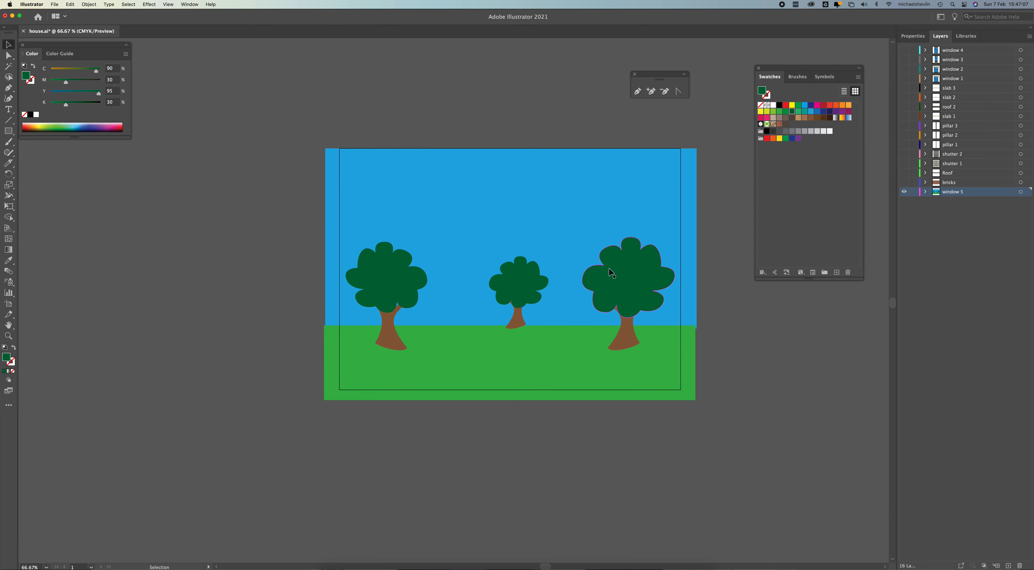
- Cut the right tree out of the artwork and delete all layers from window 4 down to bricks
{"action": "left_click", "coordinate": [625, 334], "text": "shift"}
{"action": "key", "text": "Delete"}
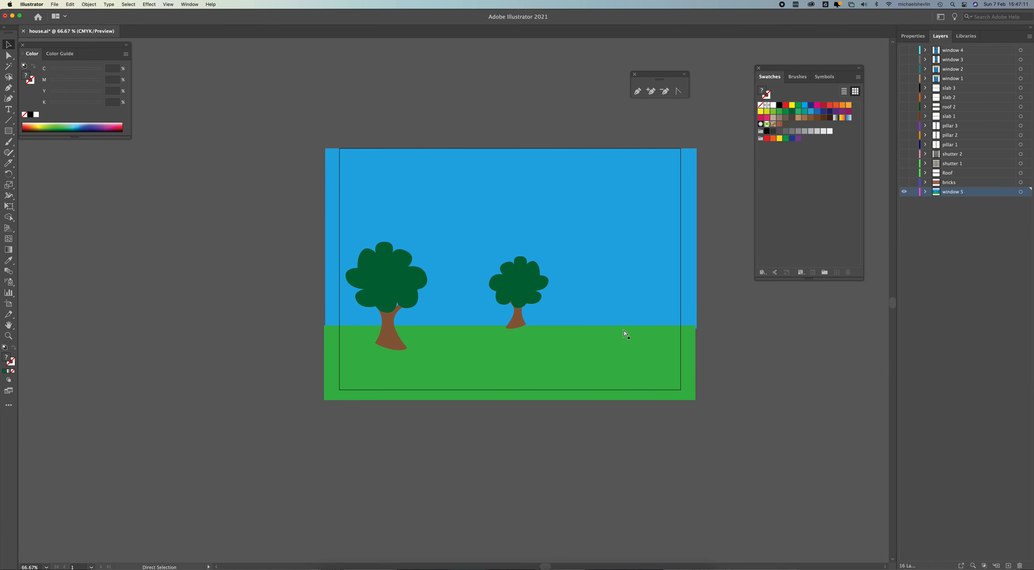
{"action": "left_click", "coordinate": [954, 184]}
{"action": "left_click", "coordinate": [961, 51], "text": "shift"}
{"action": "left_click_drag", "start_coordinate": [986, 227], "coordinate": [1021, 566]}
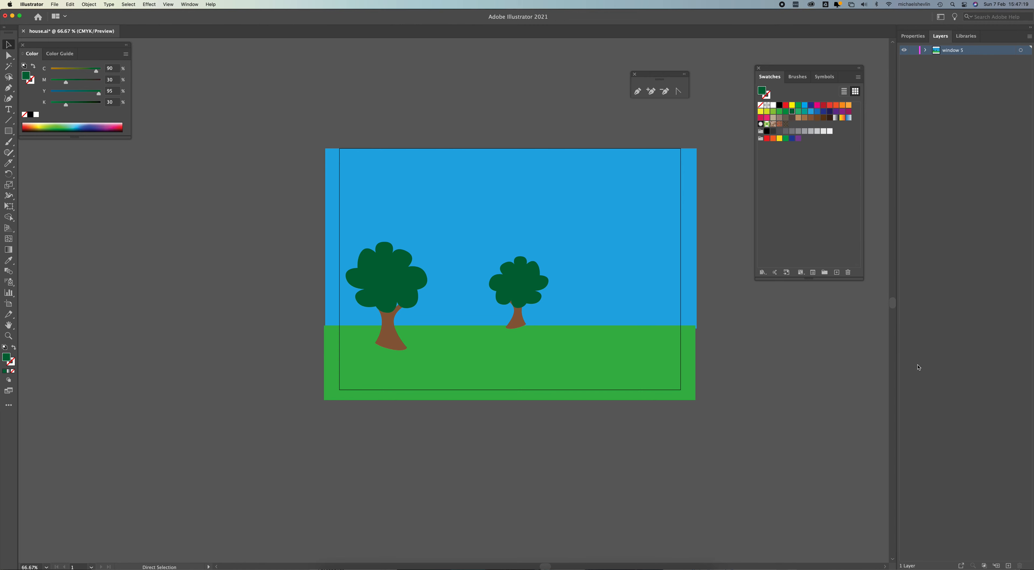
- Paste the cut right tree in place on a new layer above window 5
{"action": "left_click", "coordinate": [1009, 566]}
{"action": "key", "text": "super+f"}
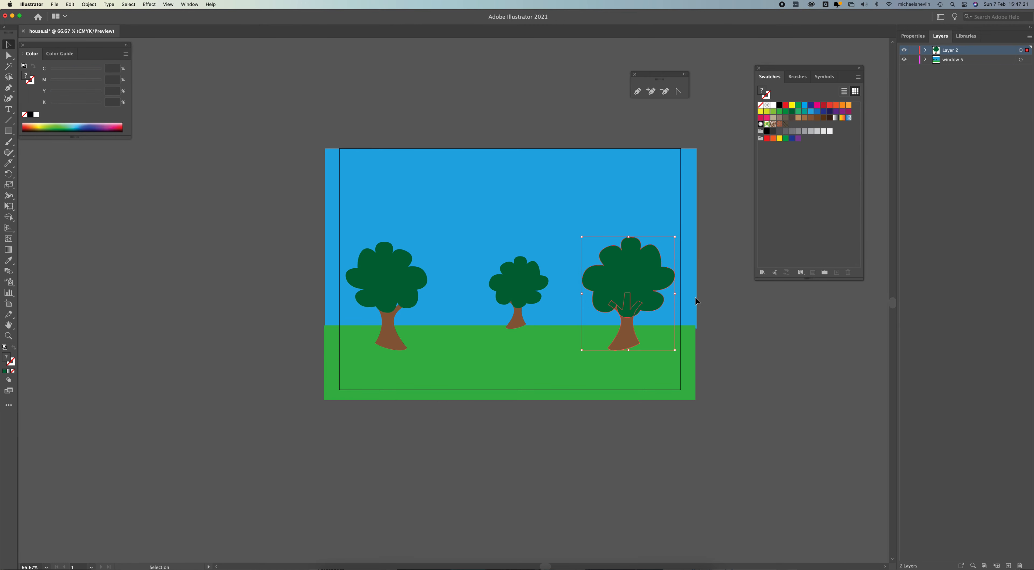
- Move the left tree's canopy and trunk in place onto their own new layer above window 5
{"action": "left_click", "coordinate": [387, 271]}
{"action": "left_click", "coordinate": [389, 328], "text": "shift"}
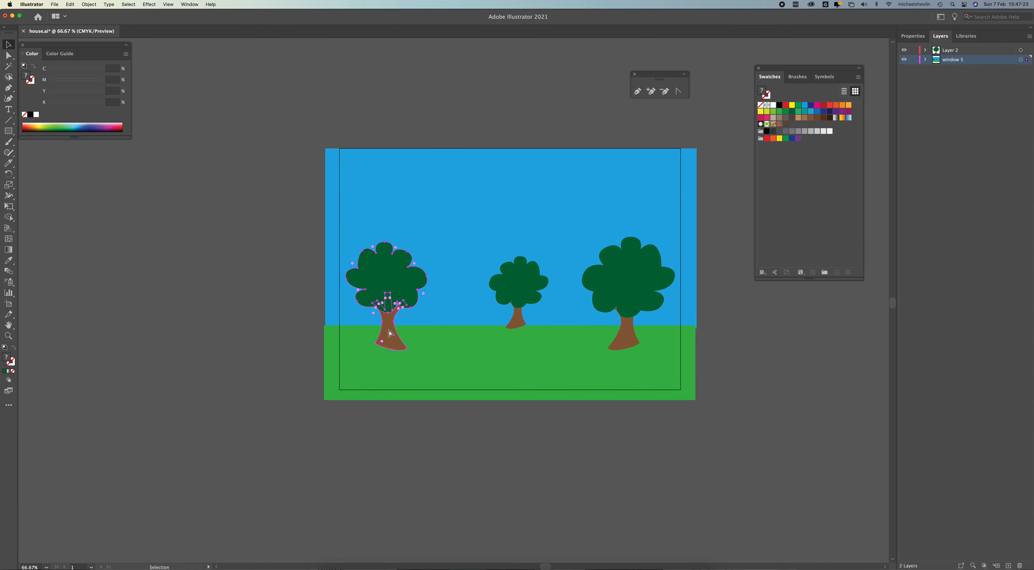
{"action": "key", "text": "Delete"}
{"action": "left_click", "coordinate": [1009, 566]}
{"action": "key", "text": "v"}
{"action": "key", "text": "super+z"}
- Move the small middle tree in place onto its own new layer directly above window 5
{"action": "left_click", "coordinate": [523, 322]}
{"action": "key", "text": "a"}
{"action": "key", "text": "Delete"}
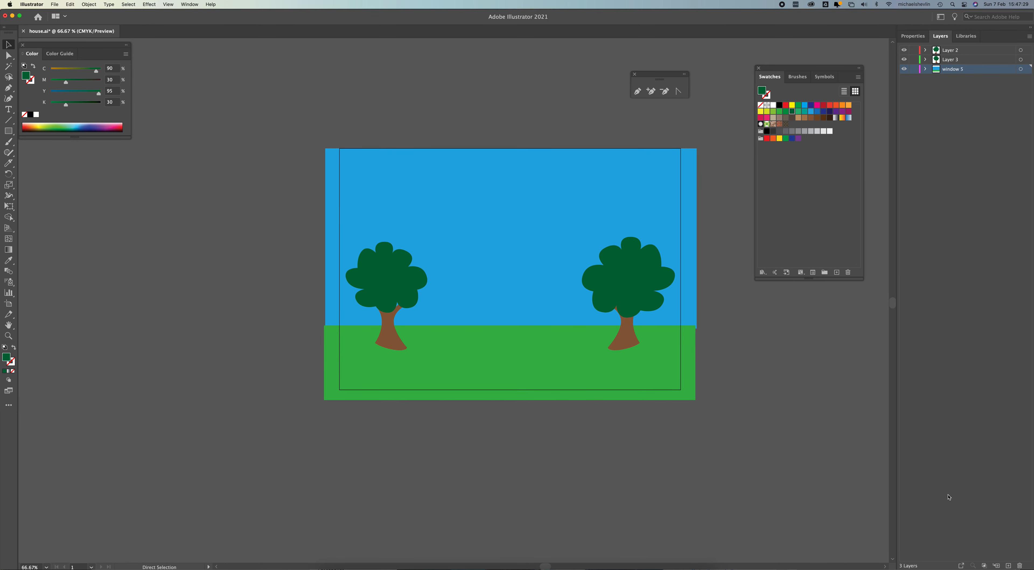
{"action": "left_click", "coordinate": [1008, 566]}
{"action": "key", "text": "v"}
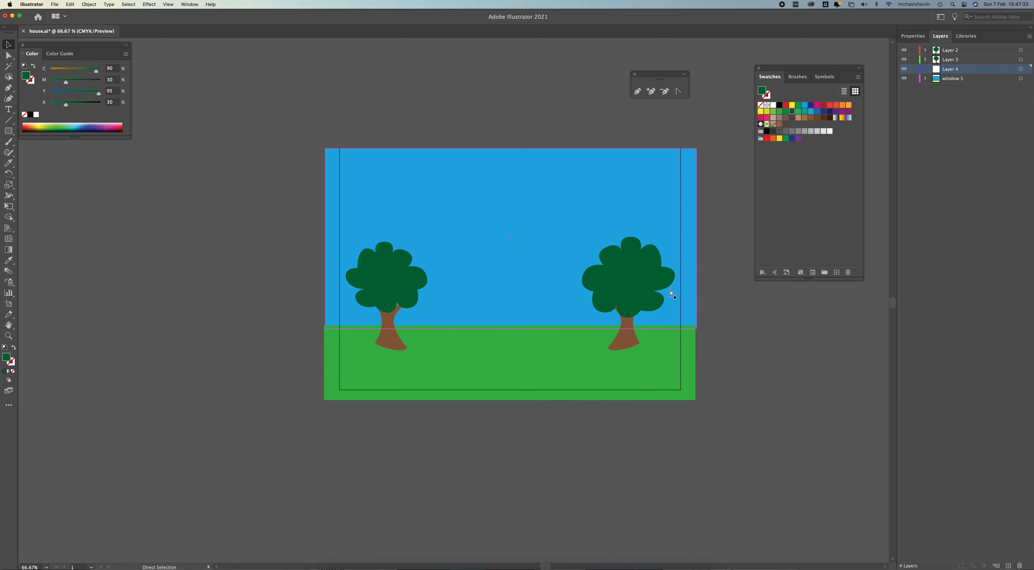
{"action": "key", "text": "super+f"}
- Add another new layer directly above window 5, ready for the Pen tool
{"action": "left_click", "coordinate": [690, 363]}
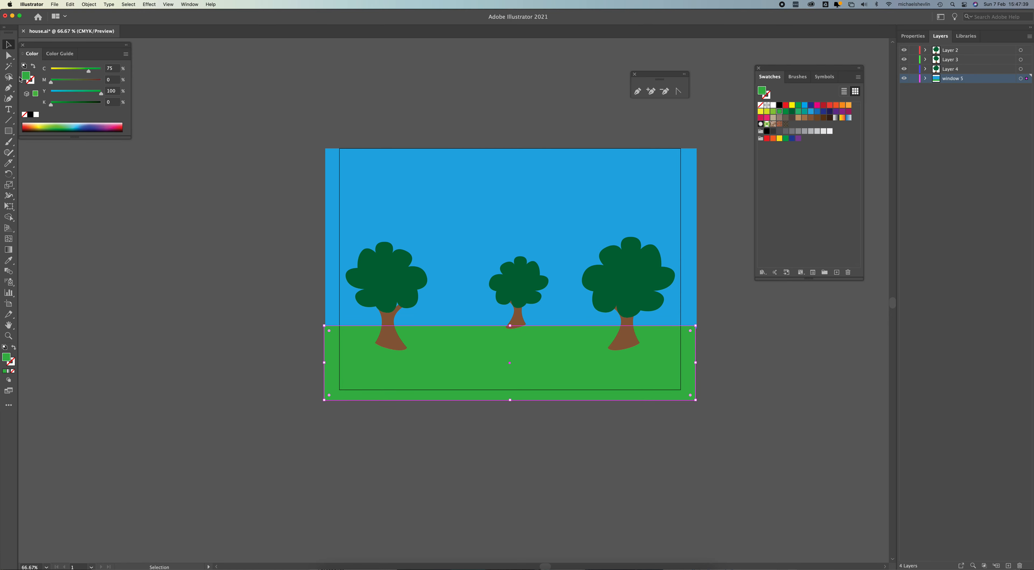
{"action": "left_click", "coordinate": [11, 91]}
{"action": "left_click", "coordinate": [1008, 565]}
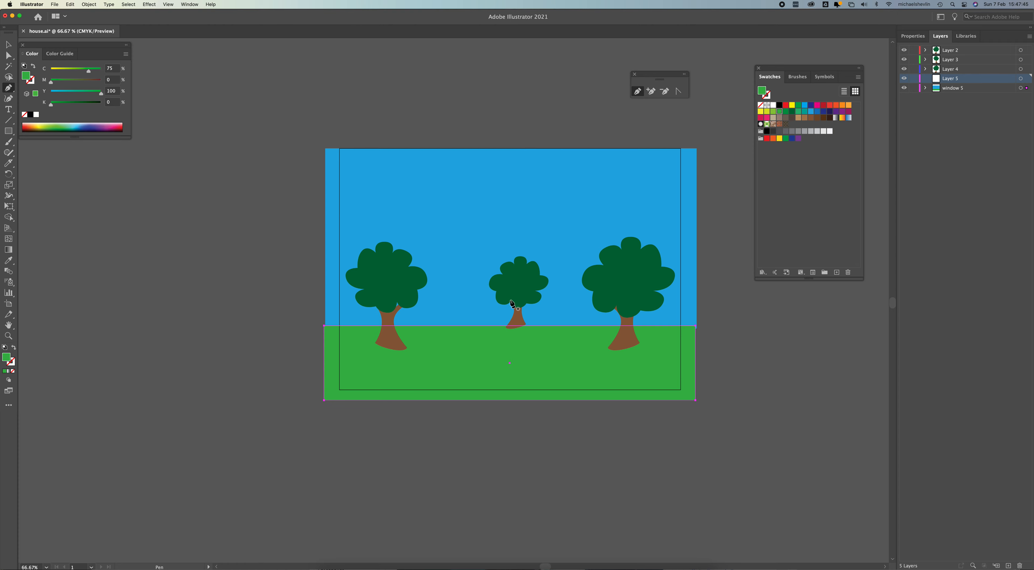
- Draw a closed puffy cloud outline in the sky above the left tree
{"action": "left_click_drag", "start_coordinate": [433, 162], "coordinate": [384, 217]}
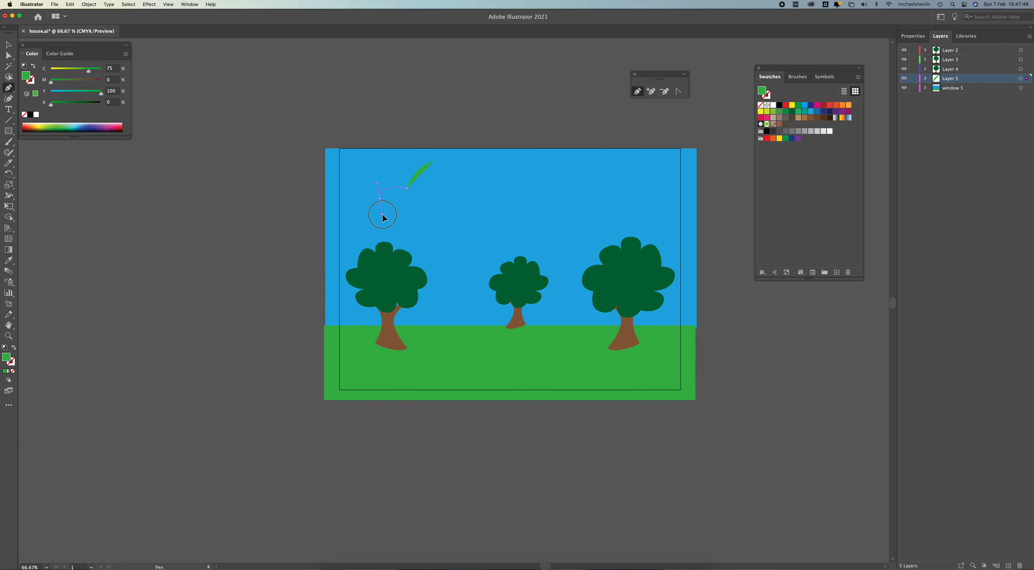
{"action": "left_click", "coordinate": [423, 211]}
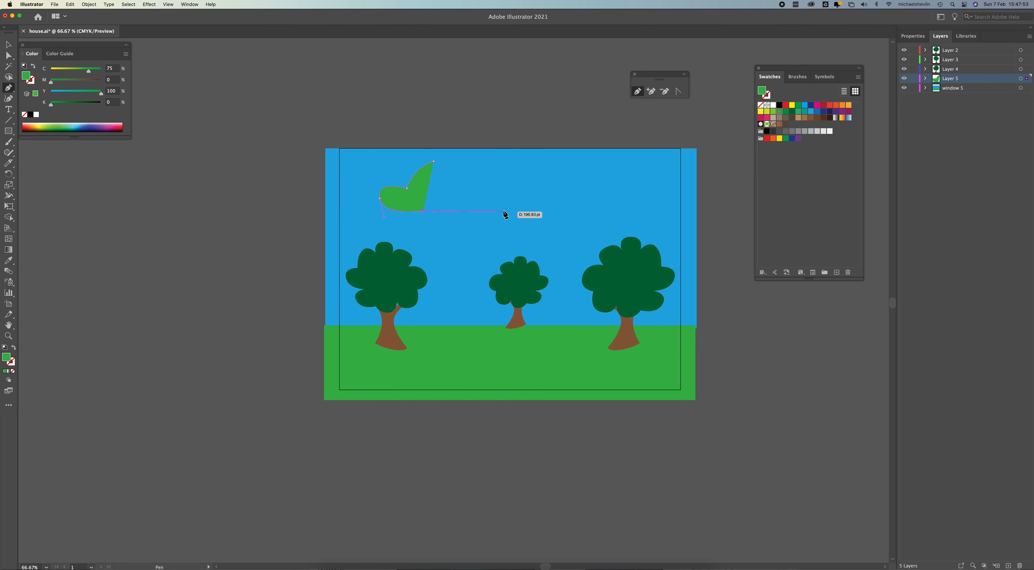
{"action": "left_click_drag", "start_coordinate": [503, 212], "coordinate": [422, 168]}
{"action": "left_click", "coordinate": [9, 45]}
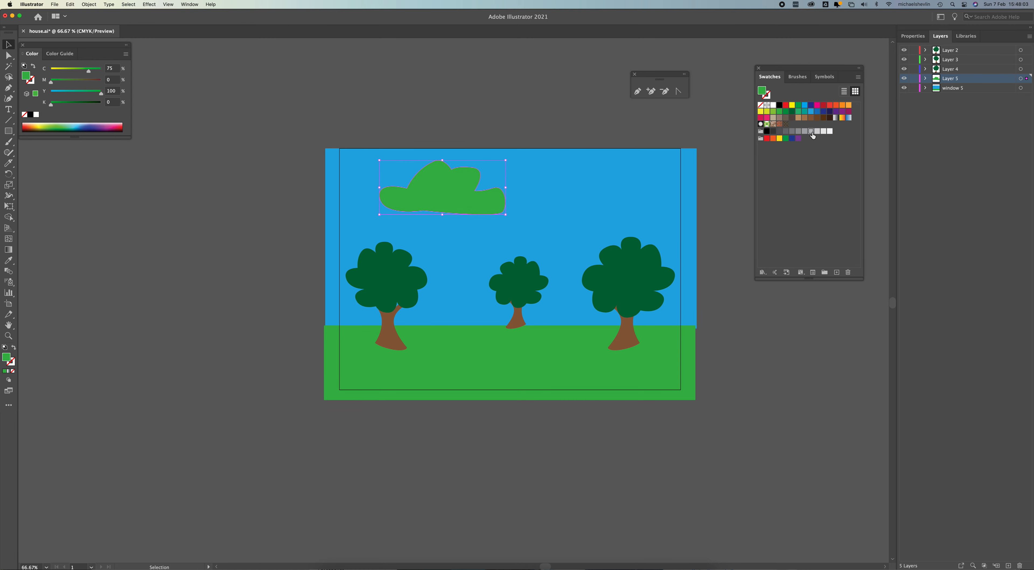
- Fill the drawn cloud with light grey (K 30) and delete the shape
{"action": "left_click", "coordinate": [812, 131]}
{"action": "left_click", "coordinate": [473, 126]}
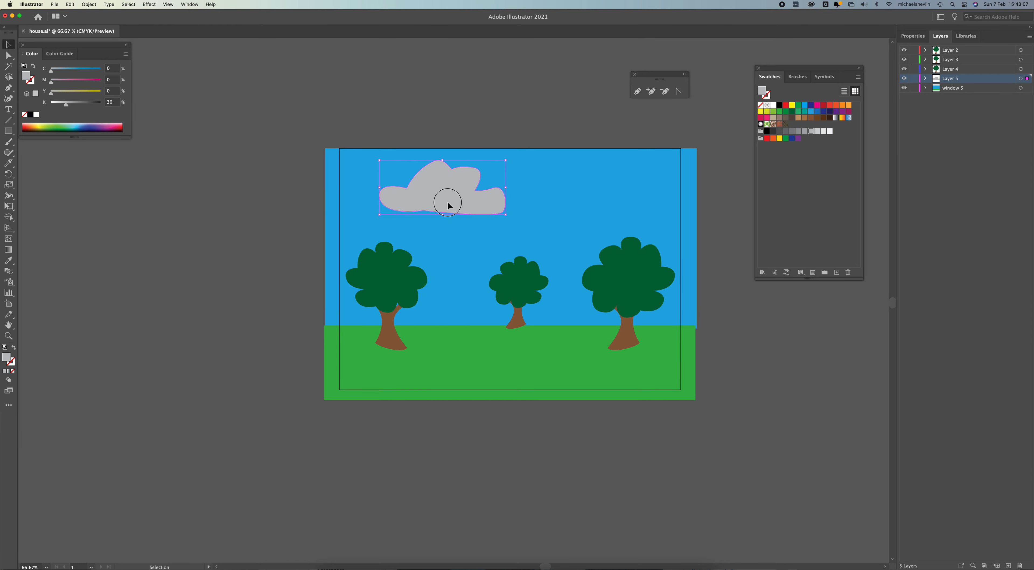
{"action": "key", "text": "Delete"}
- Duplicate the left tree's canopy up into the sky and move the copy in place onto its own new layer
{"action": "left_click", "coordinate": [390, 273]}
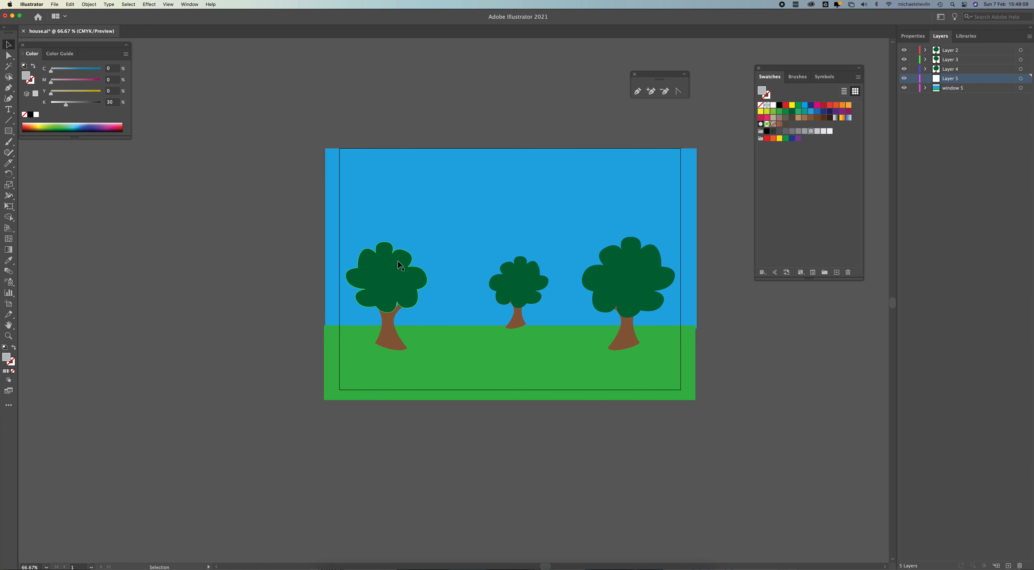
{"action": "left_click_drag", "start_coordinate": [390, 272], "coordinate": [437, 185]}
{"action": "key", "text": "super+x"}
{"action": "key", "text": "super+f"}
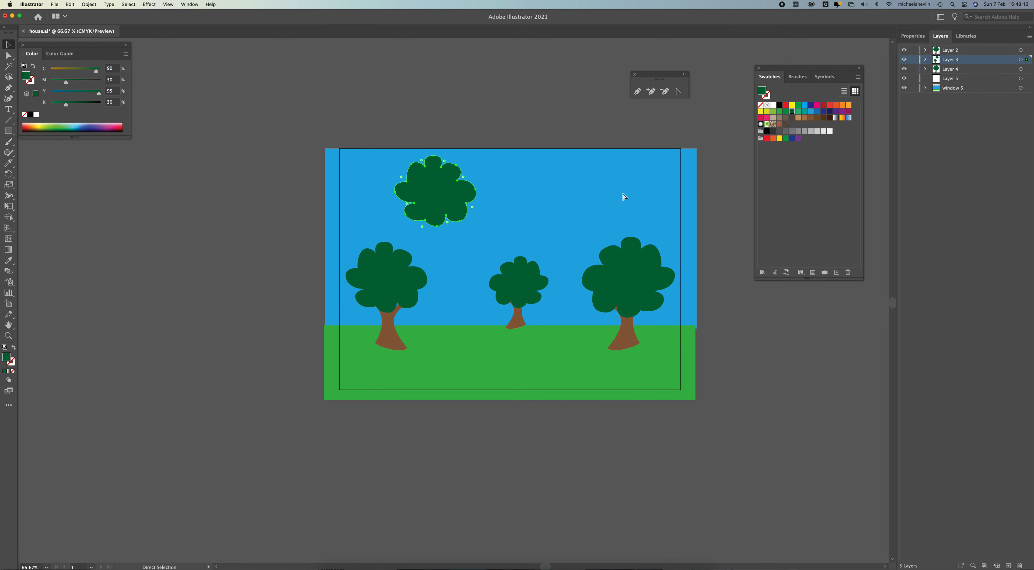
{"action": "key", "text": "Delete"}
{"action": "left_click", "coordinate": [1009, 566]}
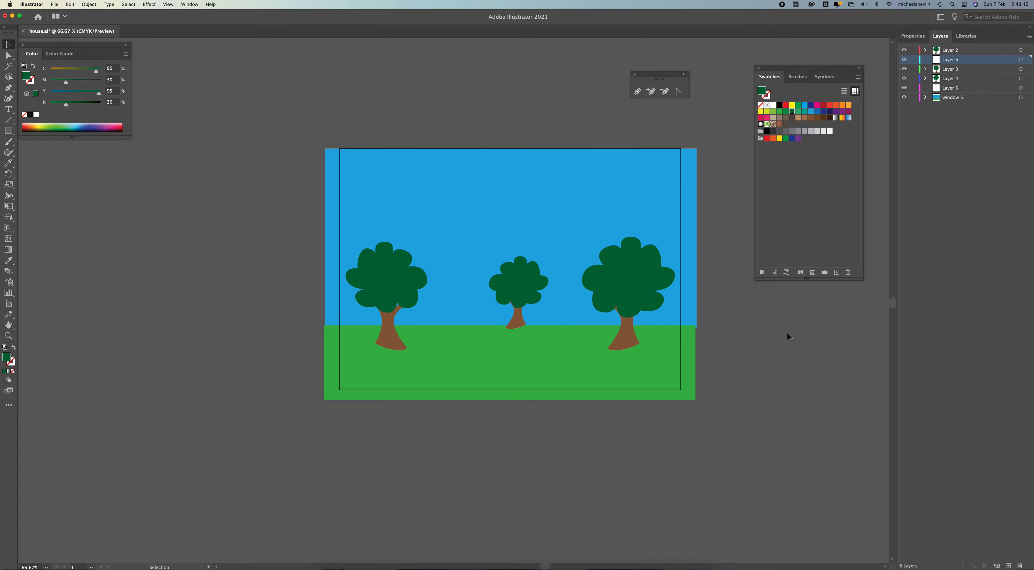
{"action": "key", "text": "super+f"}
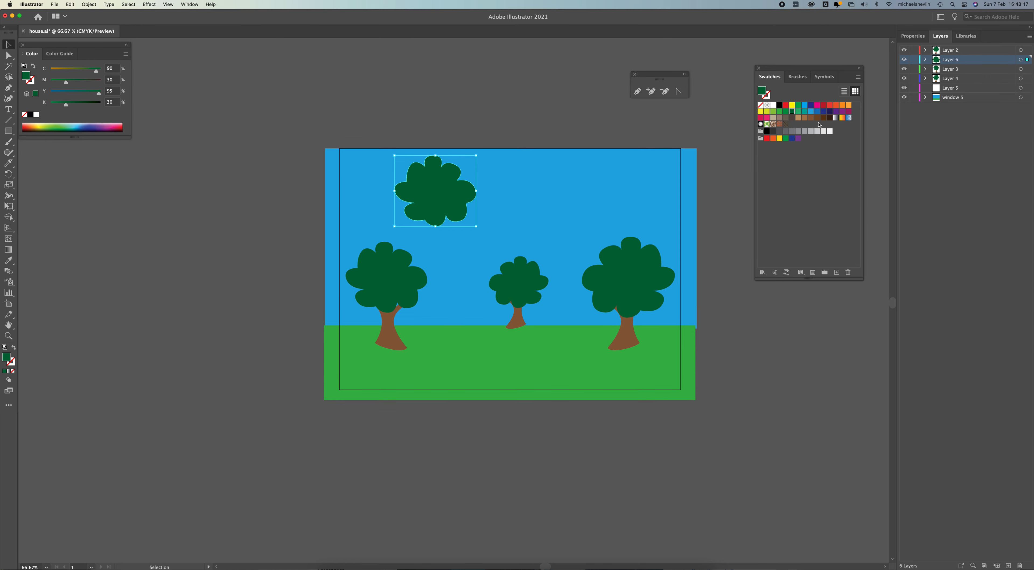
- Fill the copied canopy with grey (K 40) and flatten it into a cloud at the sky's upper-left corner
{"action": "left_click", "coordinate": [805, 132]}
{"action": "left_click_drag", "start_coordinate": [436, 155], "coordinate": [374, 185]}
{"action": "left_click", "coordinate": [695, 454]}
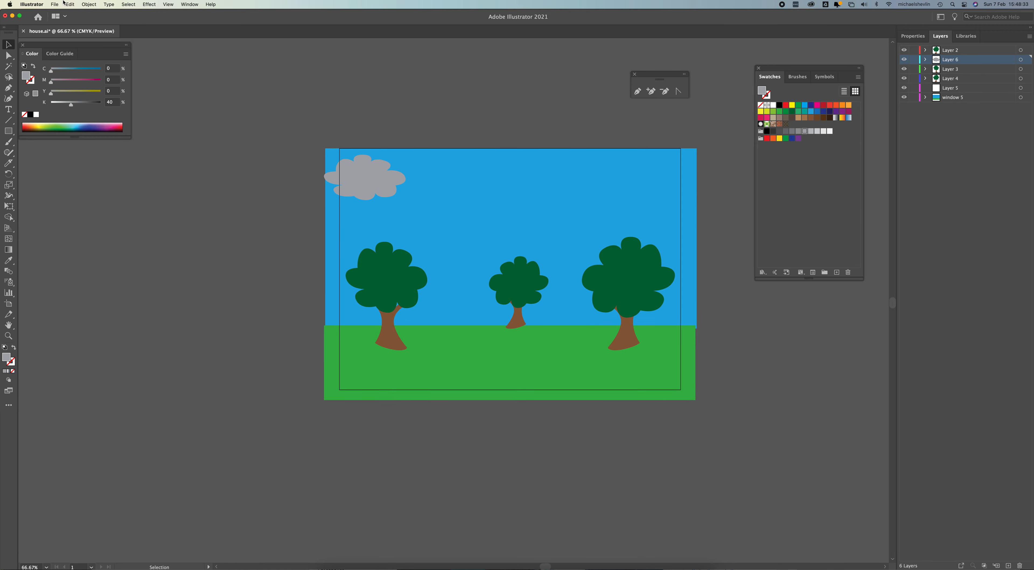
- Save the document as country.ai on the Desktop in Adobe Illustrator format, accepting the default options
{"action": "left_click", "coordinate": [56, 4]}
{"action": "left_click", "coordinate": [69, 83]}
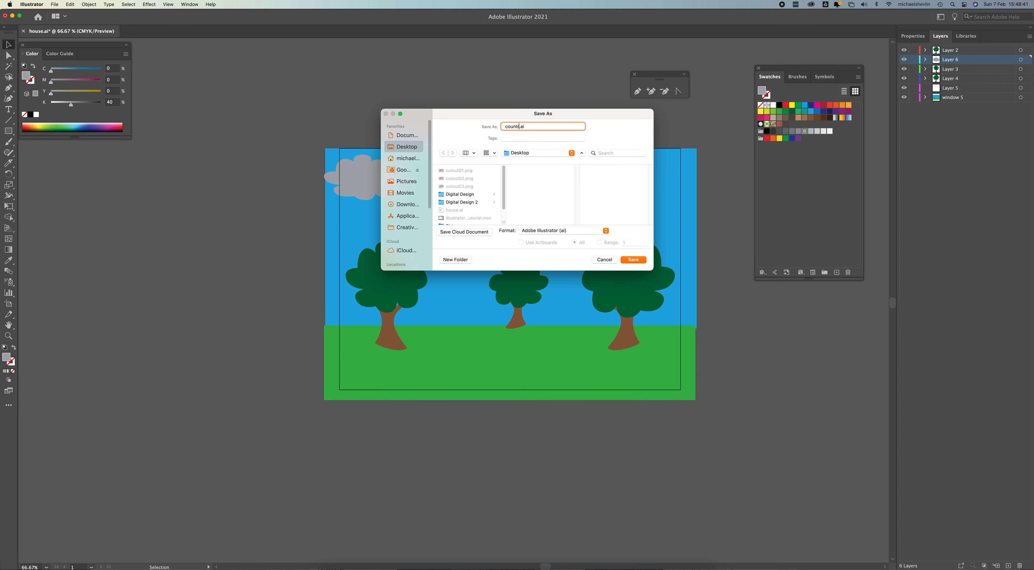
{"action": "left_click", "coordinate": [633, 260]}
{"action": "left_click", "coordinate": [675, 451]}
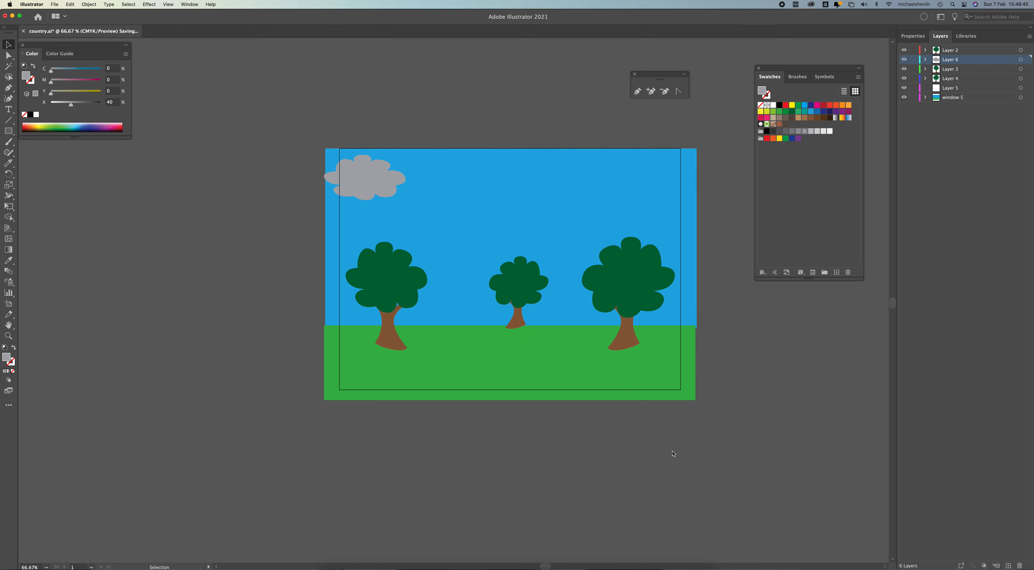
- Switch to After Effects and import country.ai from the Desktop as a layered composition
{"action": "left_click", "coordinate": [683, 562]}
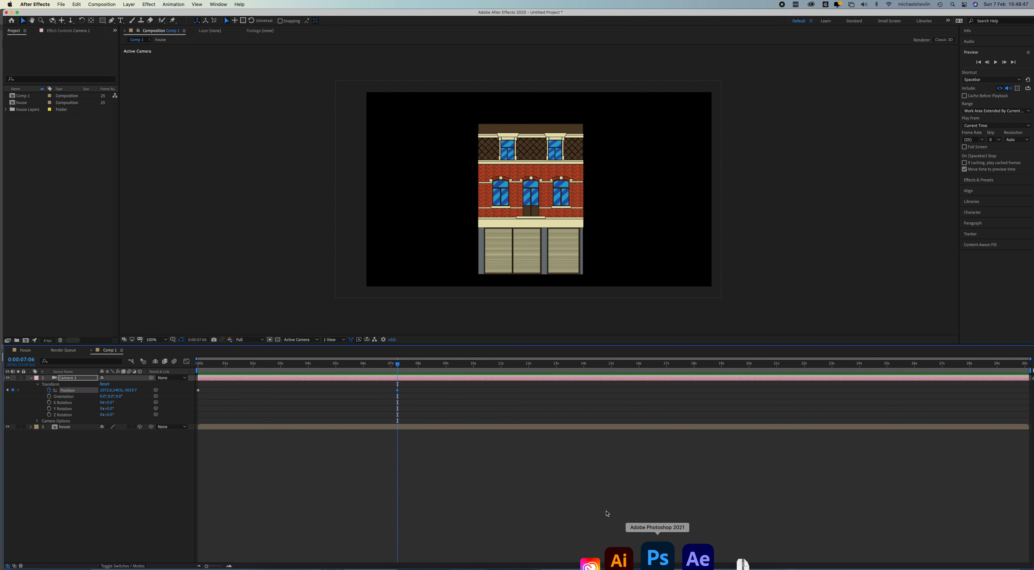
{"action": "double_click", "coordinate": [33, 160]}
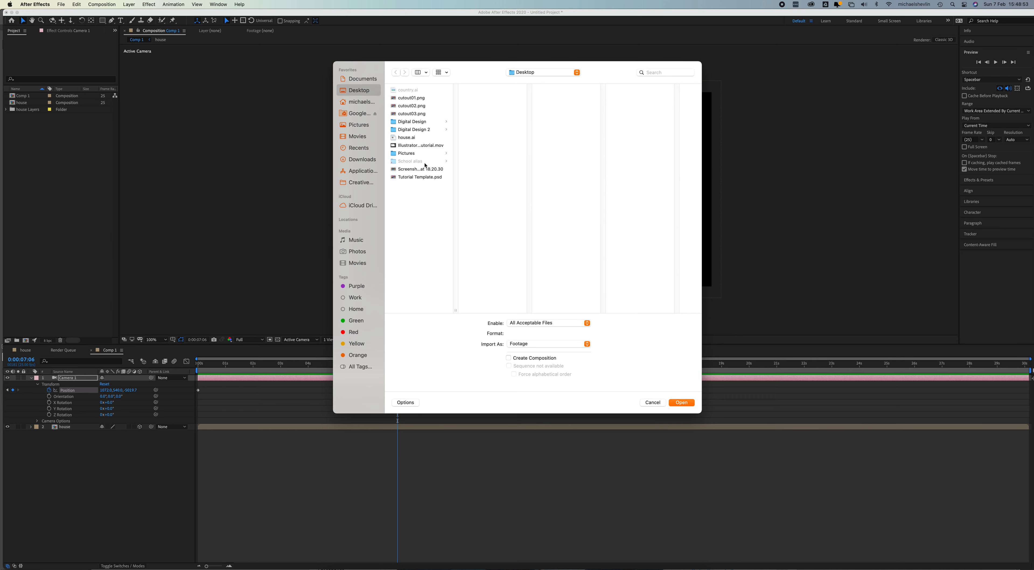
{"action": "left_click", "coordinate": [417, 91]}
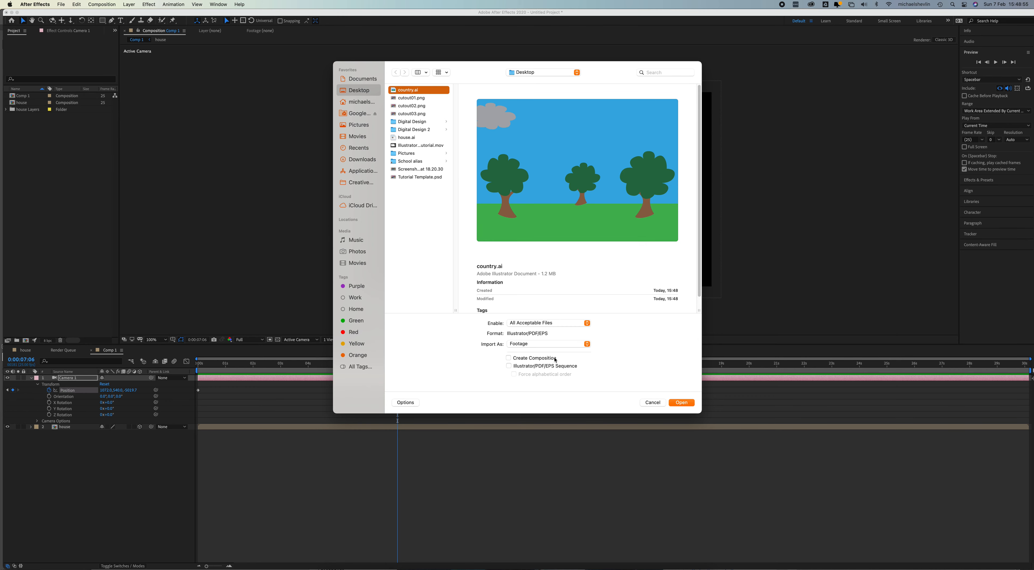
{"action": "left_click", "coordinate": [548, 344]}
{"action": "left_click", "coordinate": [554, 353]}
{"action": "left_click", "coordinate": [681, 402]}
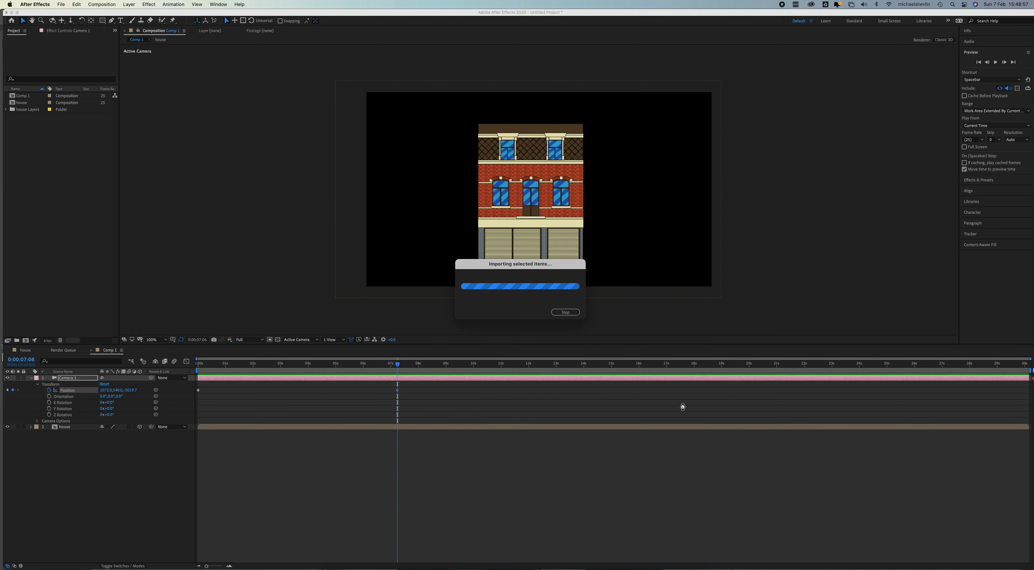
- Cut all six layers out of the country composition and paste them into Comp 1
{"action": "double_click", "coordinate": [23, 103]}
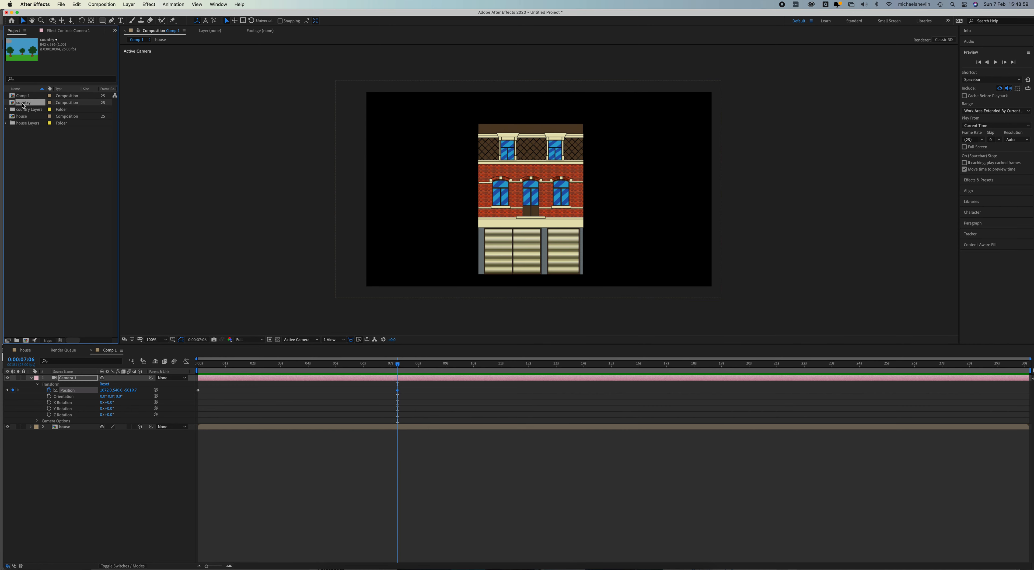
{"action": "left_click", "coordinate": [68, 408]}
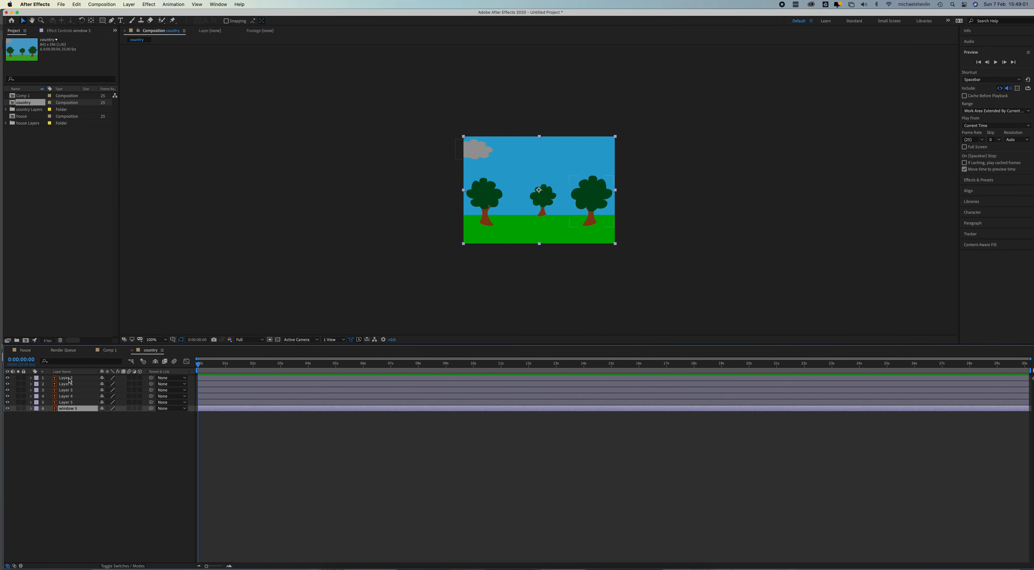
{"action": "left_click", "coordinate": [69, 380], "text": "shift"}
{"action": "key", "text": "Delete"}
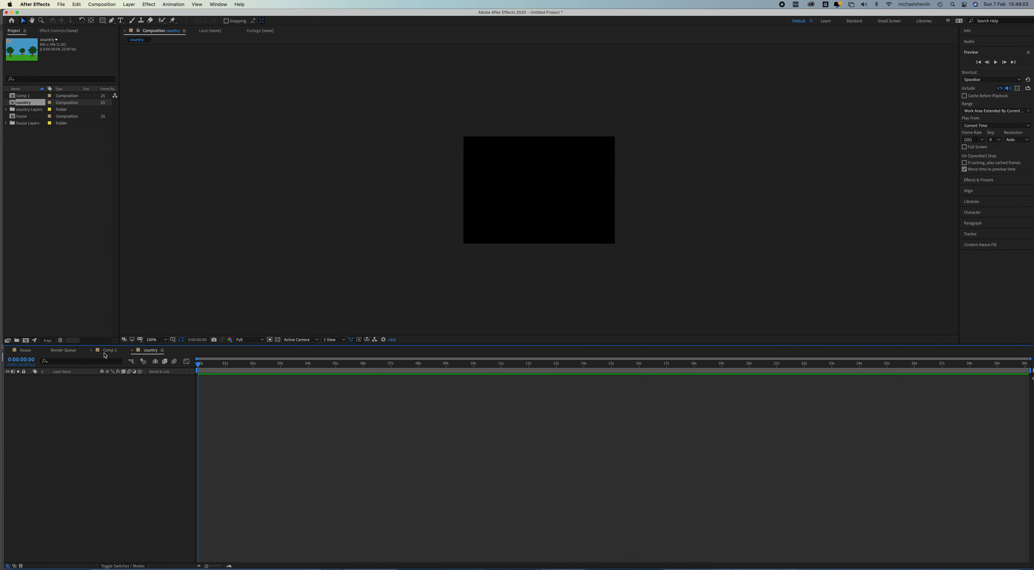
{"action": "left_click", "coordinate": [26, 351]}
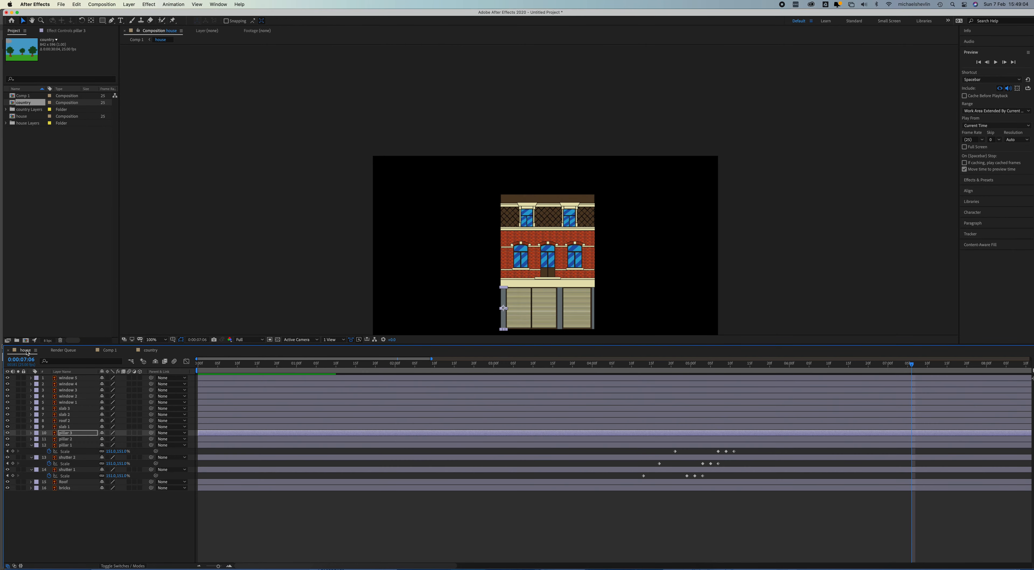
{"action": "left_click", "coordinate": [109, 350]}
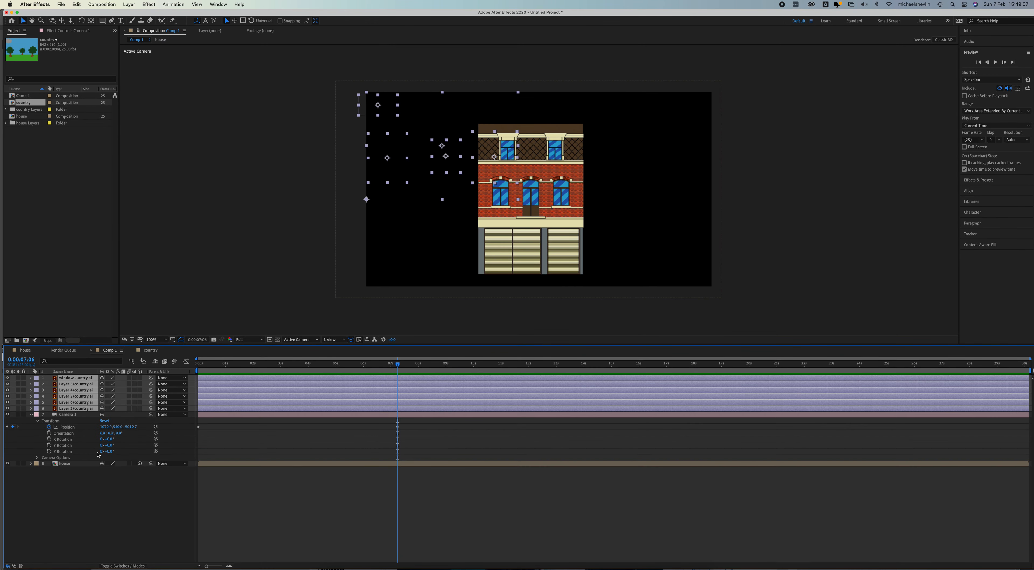
{"action": "key", "text": "super+v"}
- Make all six pasted country layers 3D in Comp 1
{"action": "left_click", "coordinate": [80, 409]}
{"action": "left_click_drag", "start_coordinate": [142, 383], "coordinate": [143, 413]}
{"action": "left_click", "coordinate": [90, 446]}
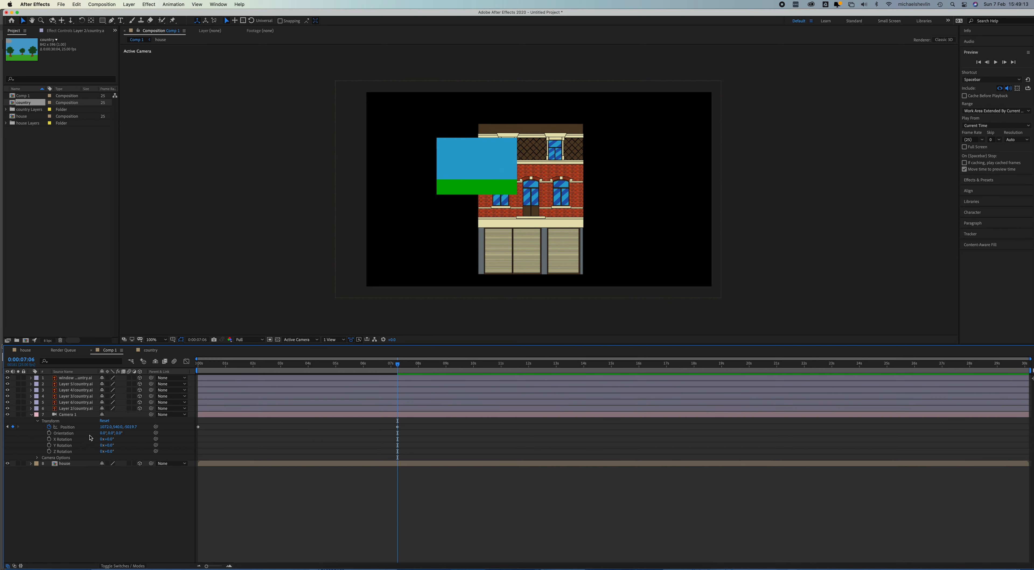
{"action": "left_click", "coordinate": [74, 408]}
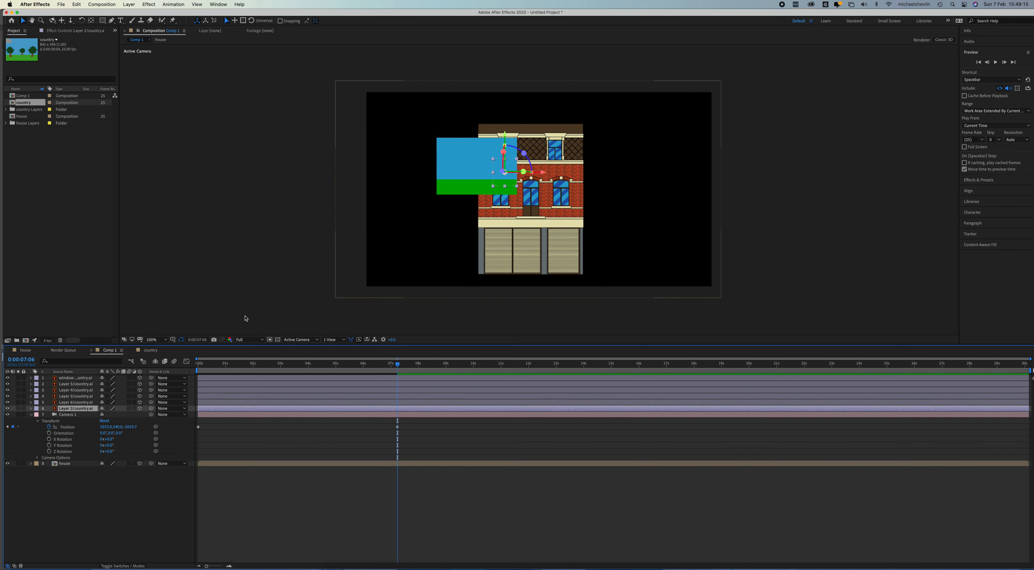
- Enlarge the sky-and-grass background to fill the camera frame, place its layer below the house layer, and check it along the camera move
{"action": "left_click", "coordinate": [76, 377]}
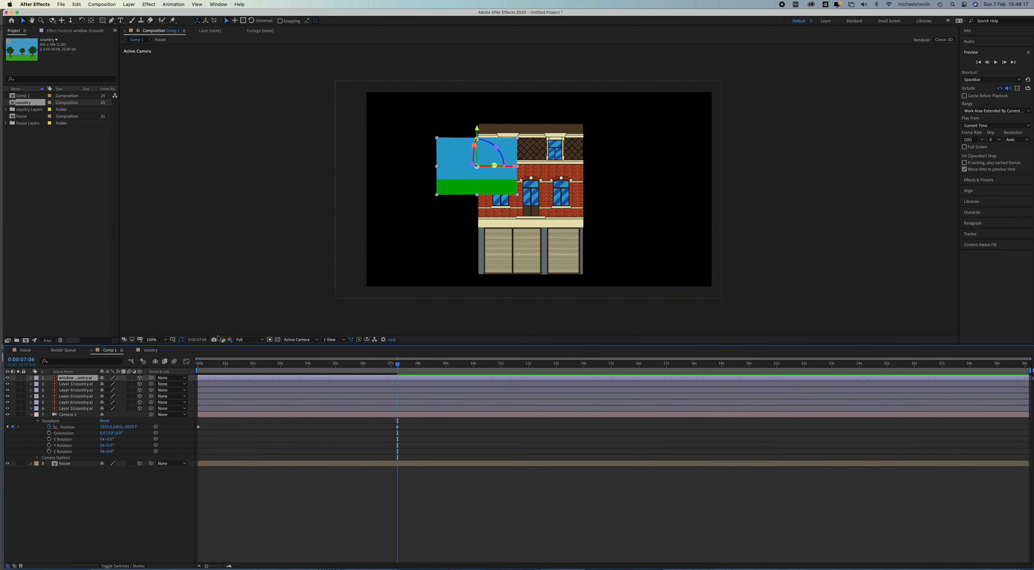
{"action": "left_click_drag", "start_coordinate": [518, 196], "coordinate": [600, 260]}
{"action": "left_click_drag", "start_coordinate": [561, 205], "coordinate": [564, 270]}
{"action": "left_click_drag", "start_coordinate": [80, 378], "coordinate": [69, 468]}
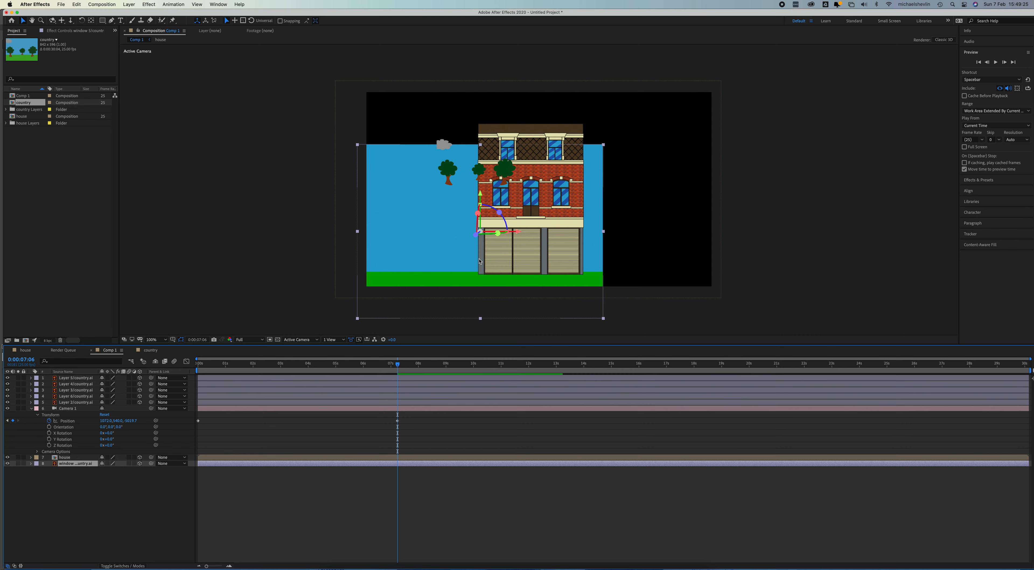
{"action": "left_click_drag", "start_coordinate": [603, 144], "coordinate": [691, 156]}
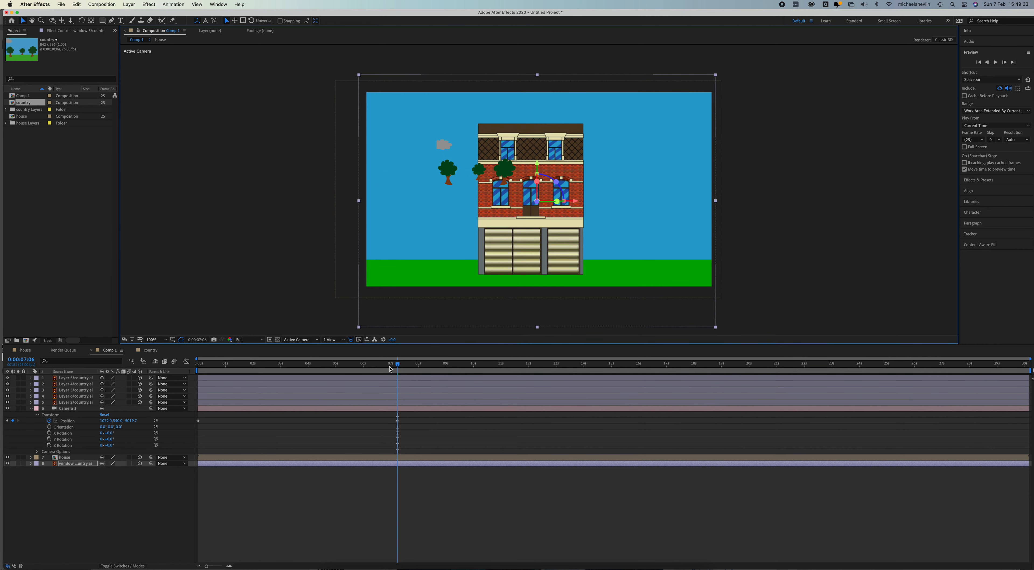
{"action": "left_click_drag", "start_coordinate": [343, 369], "coordinate": [329, 373]}
{"action": "key", "text": "space"}
{"action": "left_click_drag", "start_coordinate": [329, 370], "coordinate": [366, 370]}
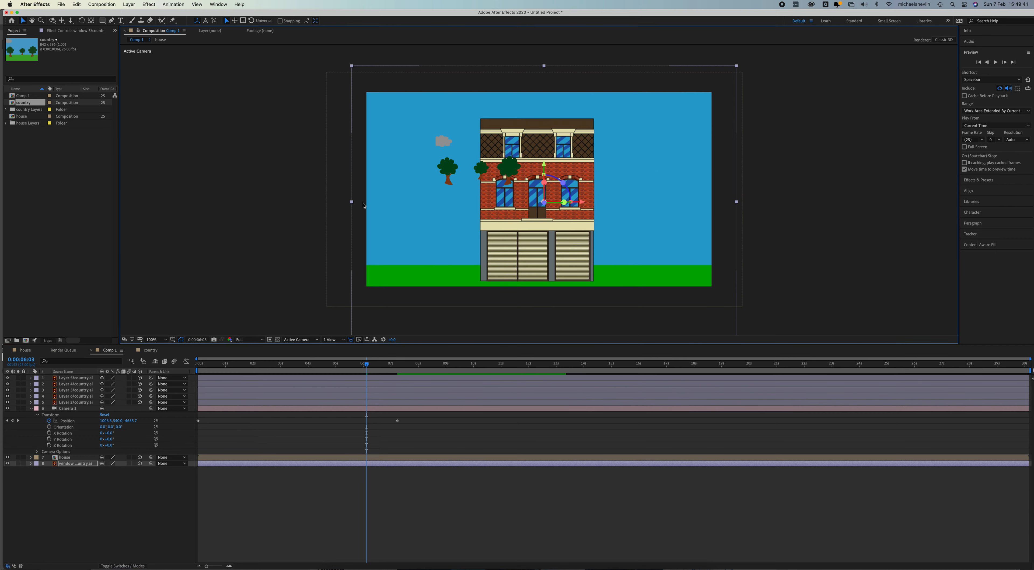
- In Custom View 1, bring the Layer 2 tree forward in depth in front of the house, enlarging and lowering it slightly
{"action": "left_click", "coordinate": [71, 403]}
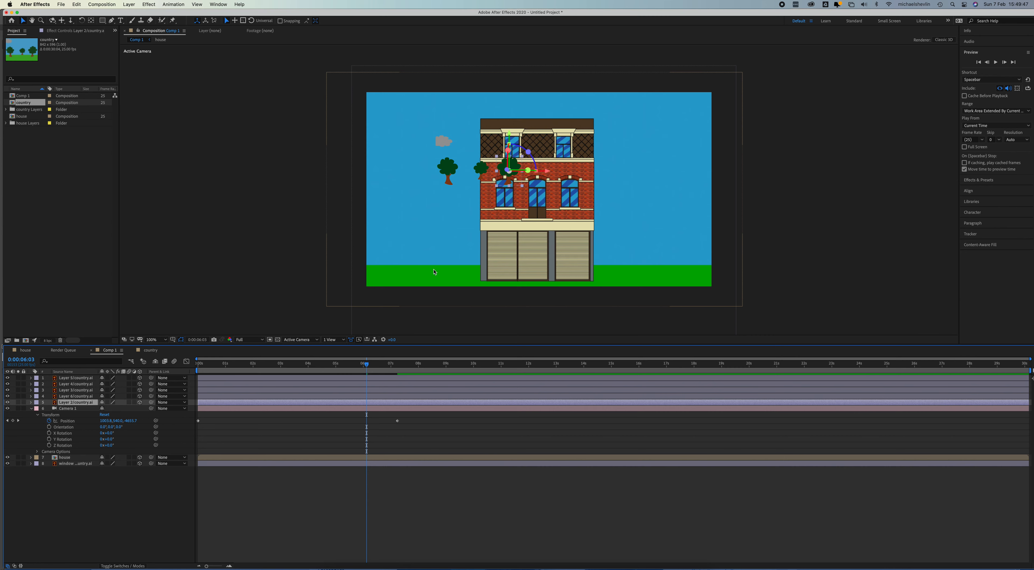
{"action": "left_click", "coordinate": [302, 339]}
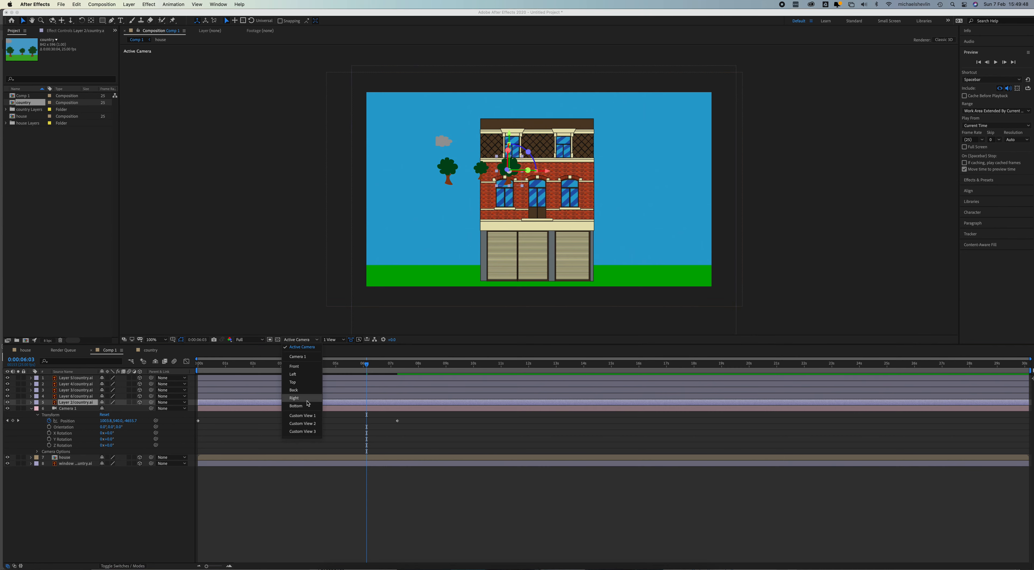
{"action": "left_click", "coordinate": [302, 417]}
{"action": "left_click_drag", "start_coordinate": [583, 242], "coordinate": [596, 231]}
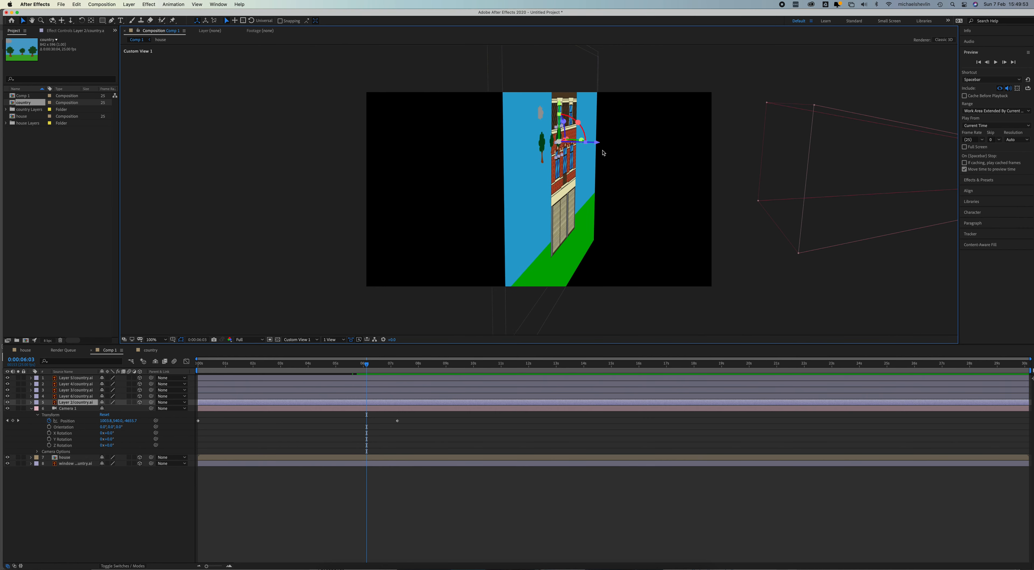
{"action": "left_click_drag", "start_coordinate": [598, 143], "coordinate": [678, 142]}
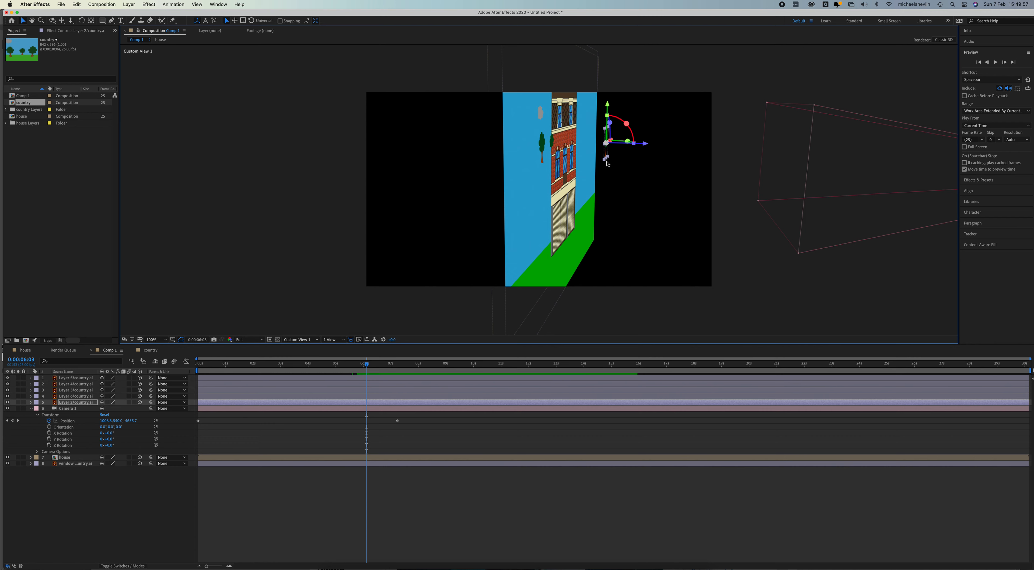
{"action": "left_click_drag", "start_coordinate": [606, 161], "coordinate": [595, 185]}
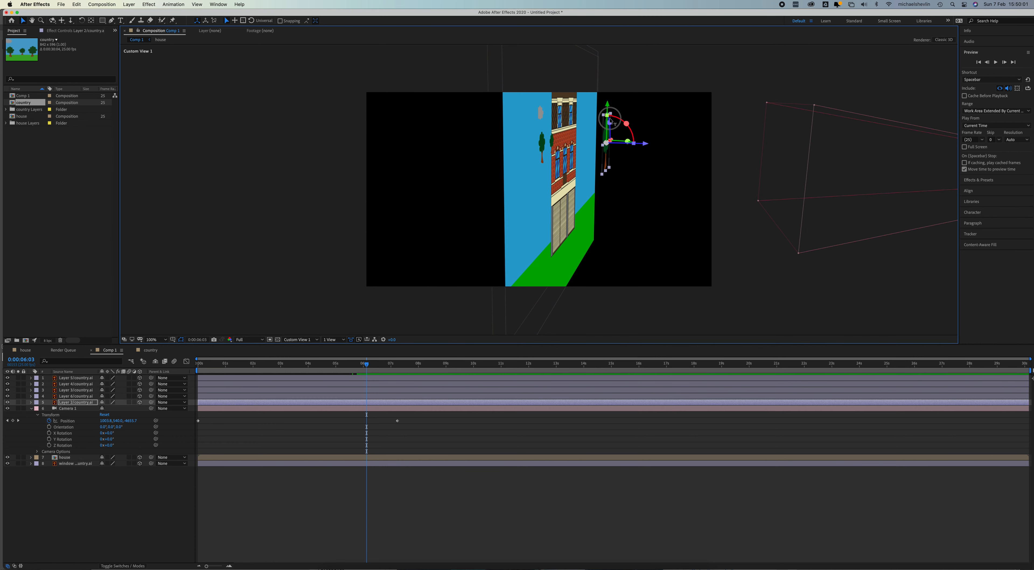
{"action": "left_click_drag", "start_coordinate": [610, 121], "coordinate": [609, 165]}
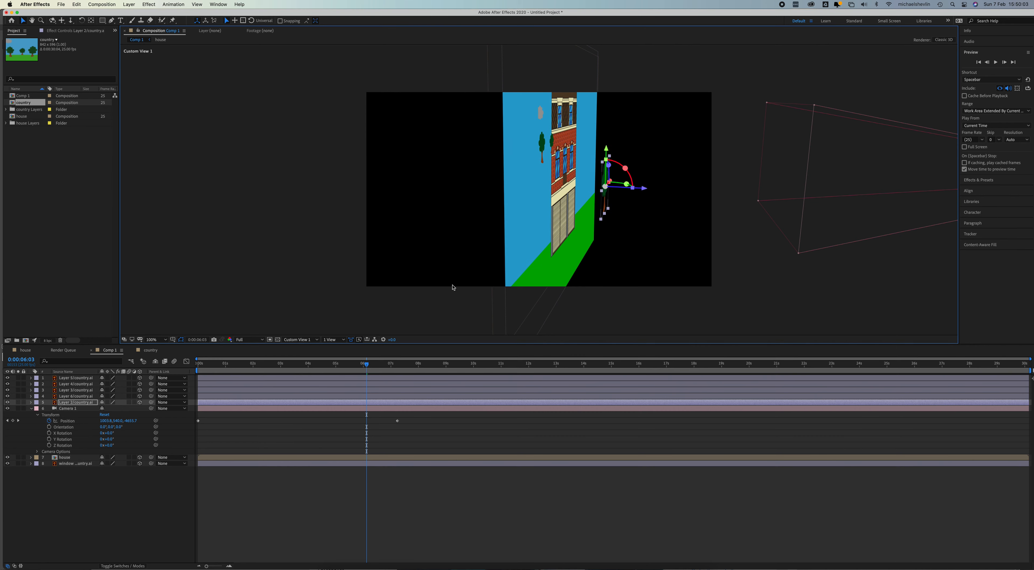
{"action": "left_click_drag", "start_coordinate": [590, 207], "coordinate": [421, 337]}
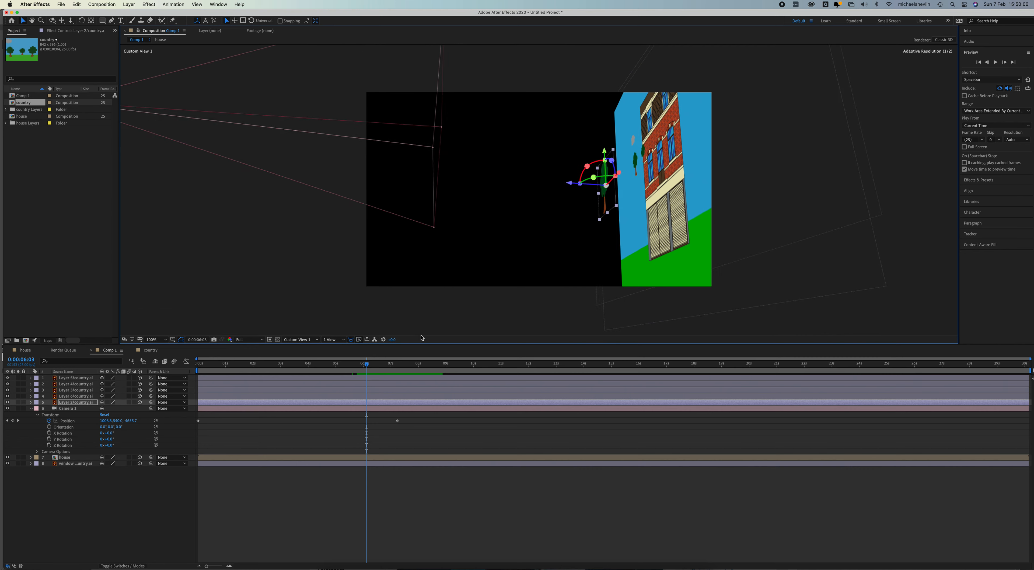
- From the Camera 1 view, enlarge the Layer 2 tree and stand it on the grass to the right of the house
{"action": "left_click", "coordinate": [296, 341]}
{"action": "left_click", "coordinate": [301, 357]}
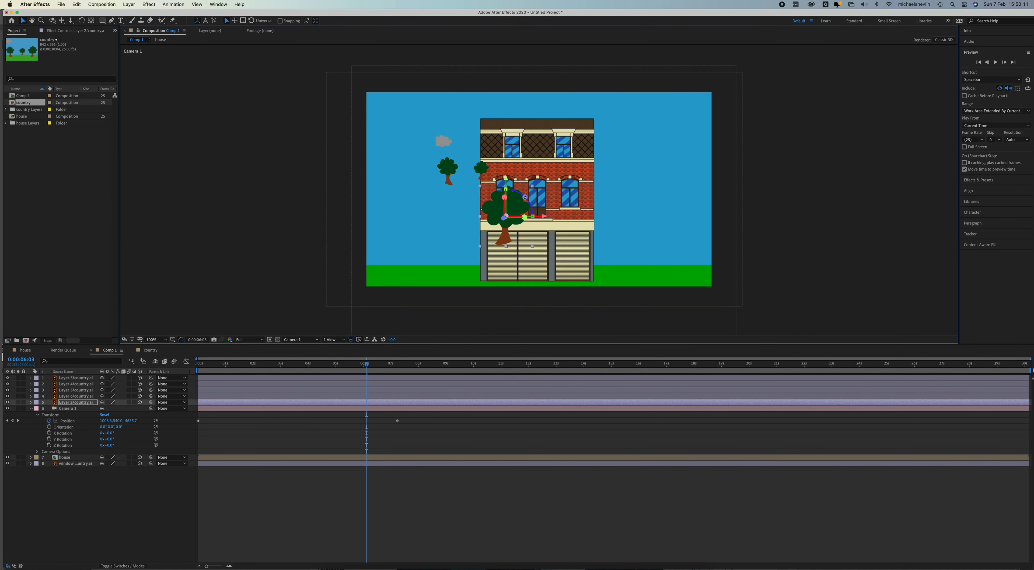
{"action": "left_click_drag", "start_coordinate": [533, 245], "coordinate": [557, 275]}
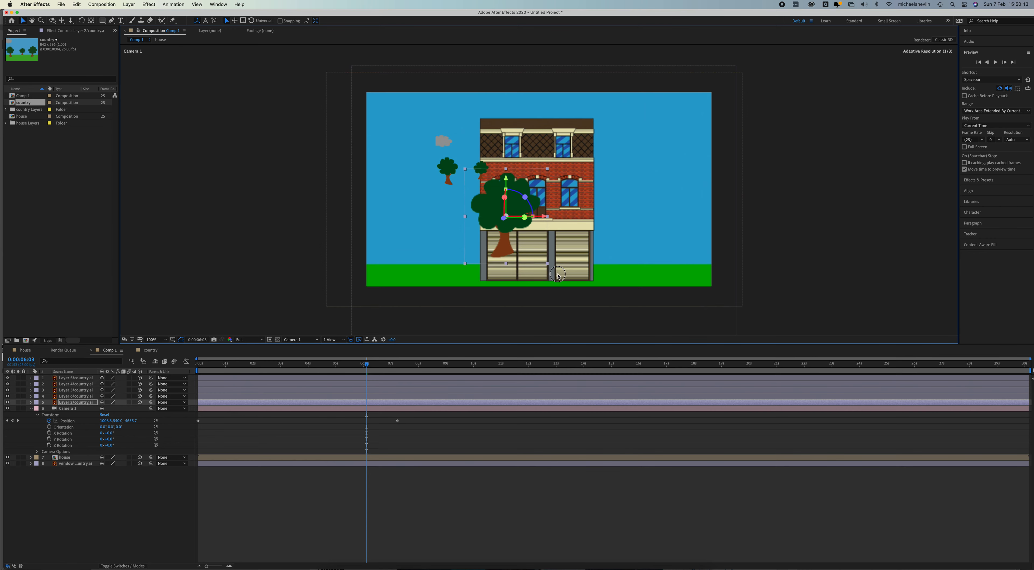
{"action": "left_click_drag", "start_coordinate": [509, 197], "coordinate": [509, 222]}
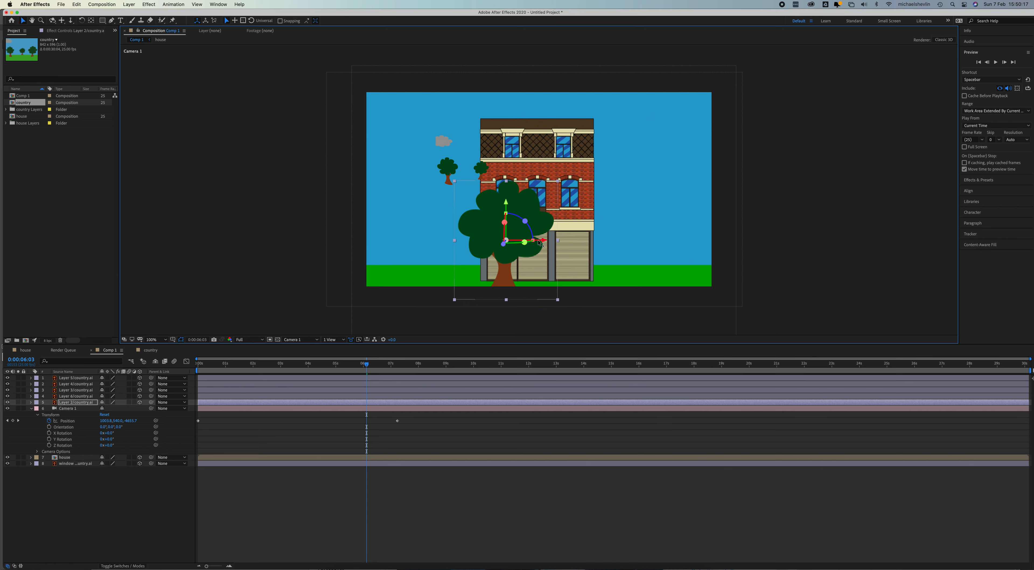
{"action": "left_click_drag", "start_coordinate": [573, 242], "coordinate": [738, 243]}
{"action": "mouse_move", "coordinate": [362, 366]}
{"action": "left_mouse_down"}
{"action": "mouse_move", "coordinate": [287, 372]}
{"action": "mouse_move", "coordinate": [356, 373]}
{"action": "left_mouse_up"}
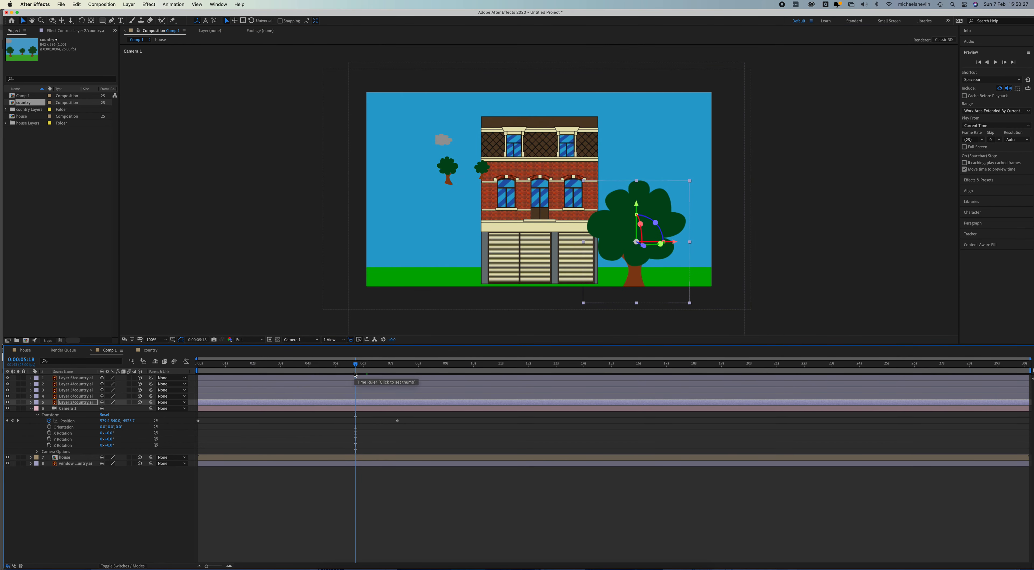
{"action": "left_click", "coordinate": [292, 370]}
{"action": "left_click", "coordinate": [260, 370]}
{"action": "left_click_drag", "start_coordinate": [260, 370], "coordinate": [397, 361]}
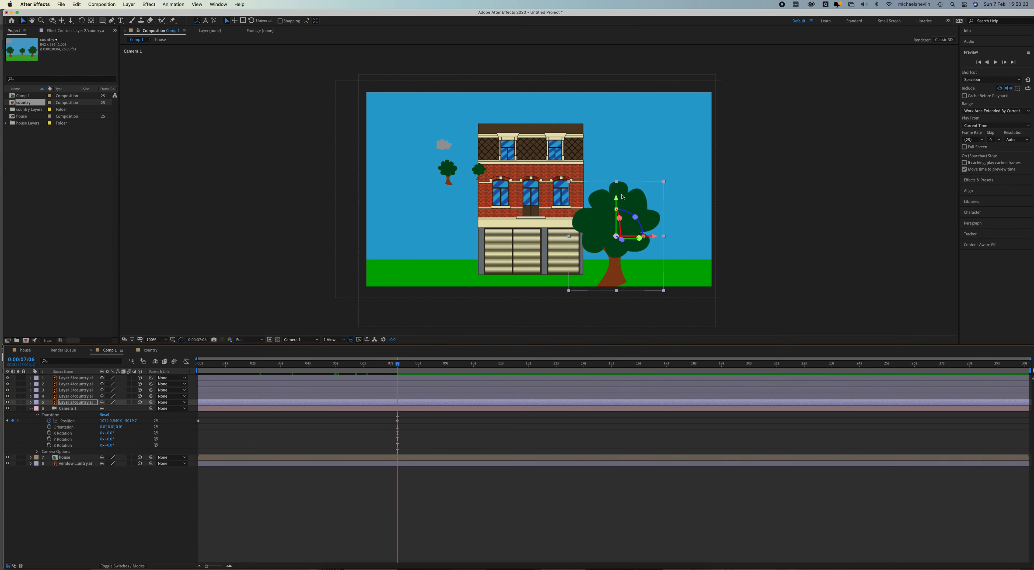
- Place a duplicate of the large tree on the grass left of the house and delete the two small leftover trees
{"action": "key", "text": "super+d"}
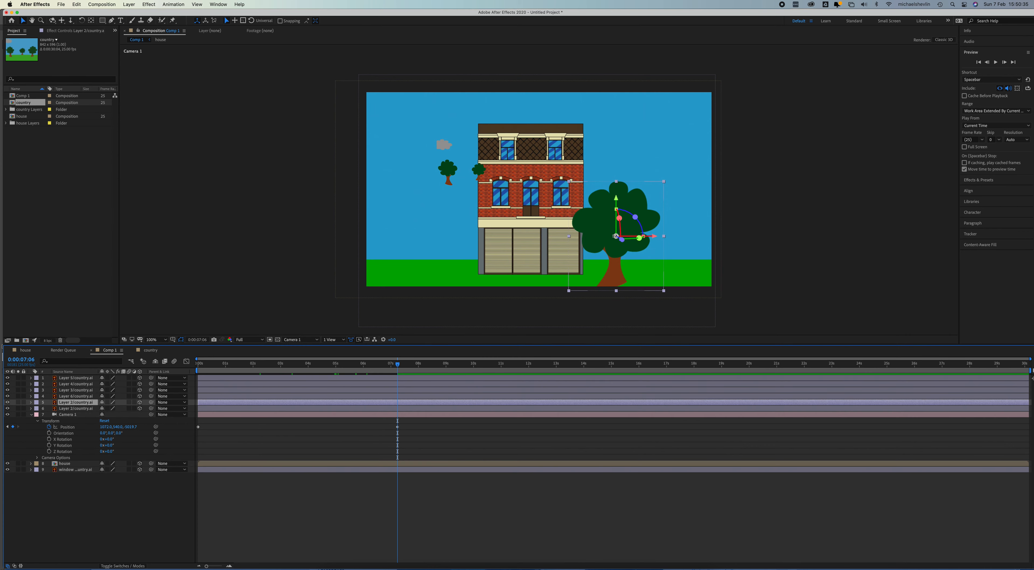
{"action": "left_click_drag", "start_coordinate": [654, 238], "coordinate": [280, 254]}
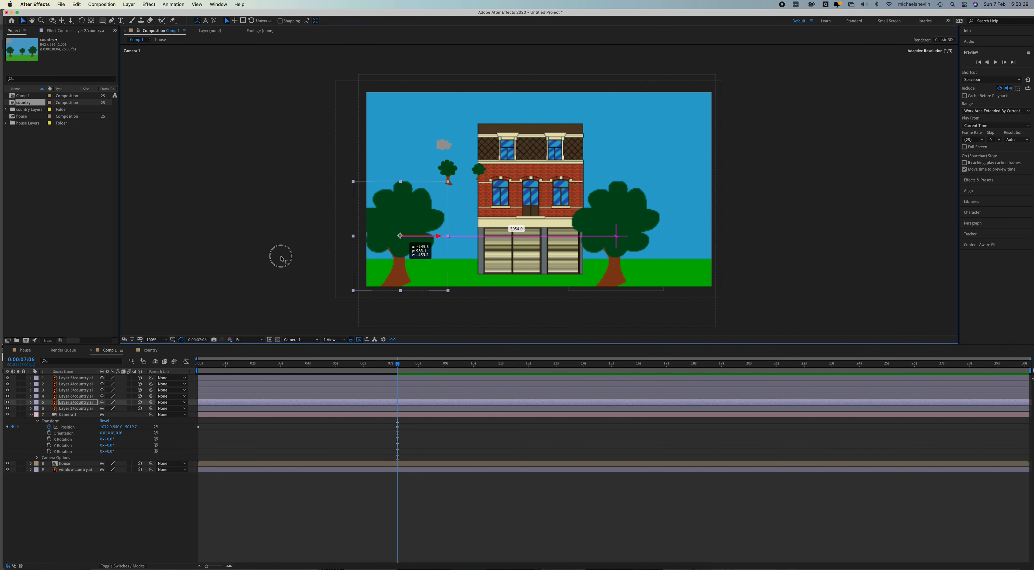
{"action": "mouse_move", "coordinate": [390, 366]}
{"action": "left_mouse_down"}
{"action": "mouse_move", "coordinate": [277, 368]}
{"action": "mouse_move", "coordinate": [395, 368]}
{"action": "left_mouse_up"}
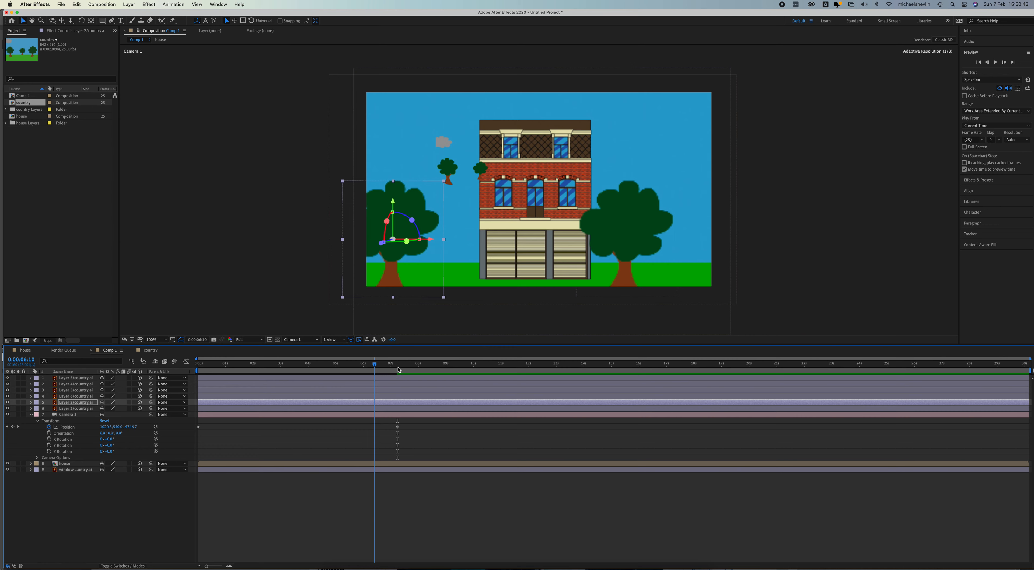
{"action": "left_click_drag", "start_coordinate": [458, 166], "coordinate": [482, 171]}
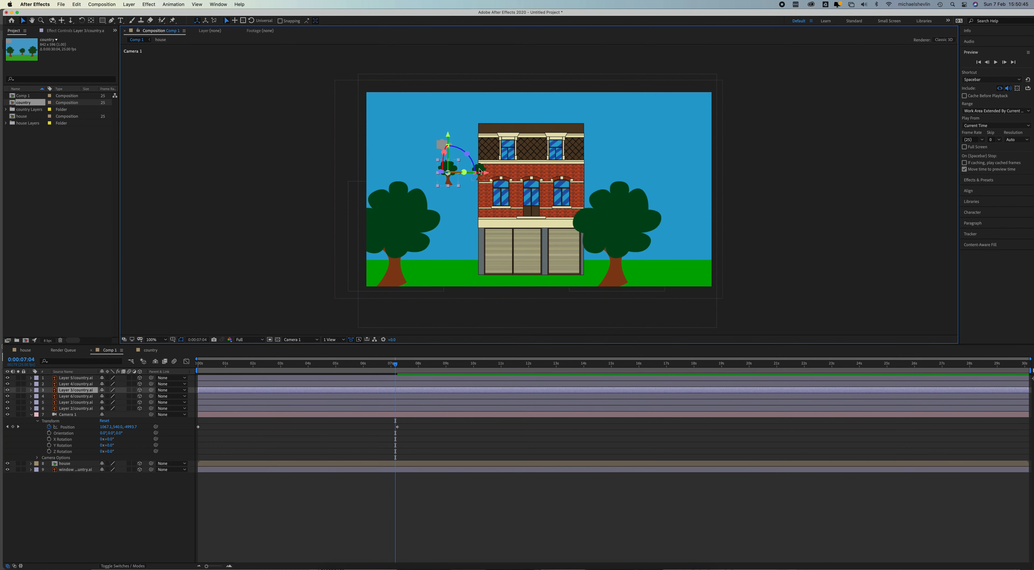
{"action": "key", "text": "Delete"}
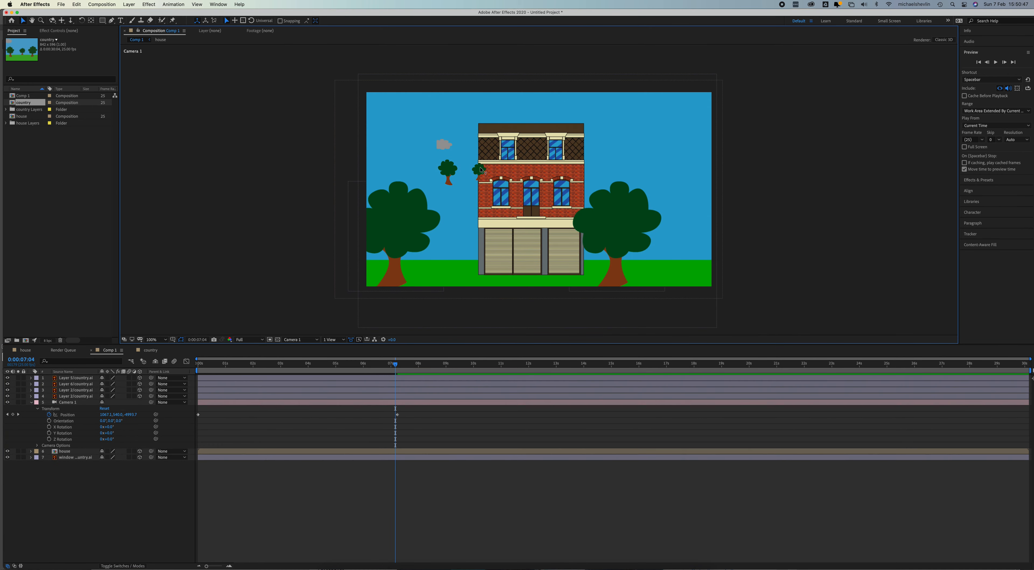
- Duplicate the tree right of the house and, in Custom View 1, push the sky-and-grass background farther back in depth
{"action": "left_click", "coordinate": [75, 396]}
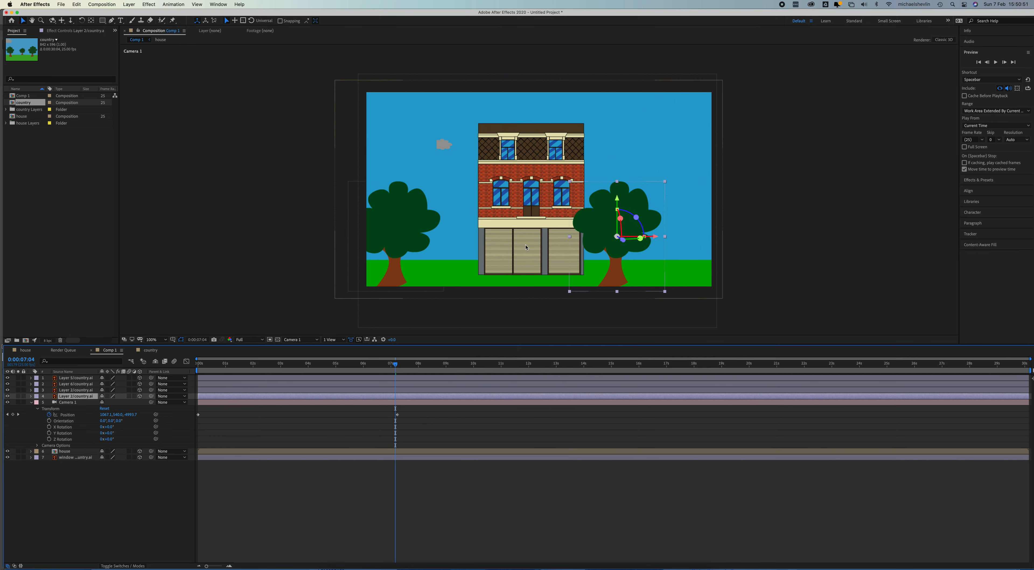
{"action": "key", "text": "super+d"}
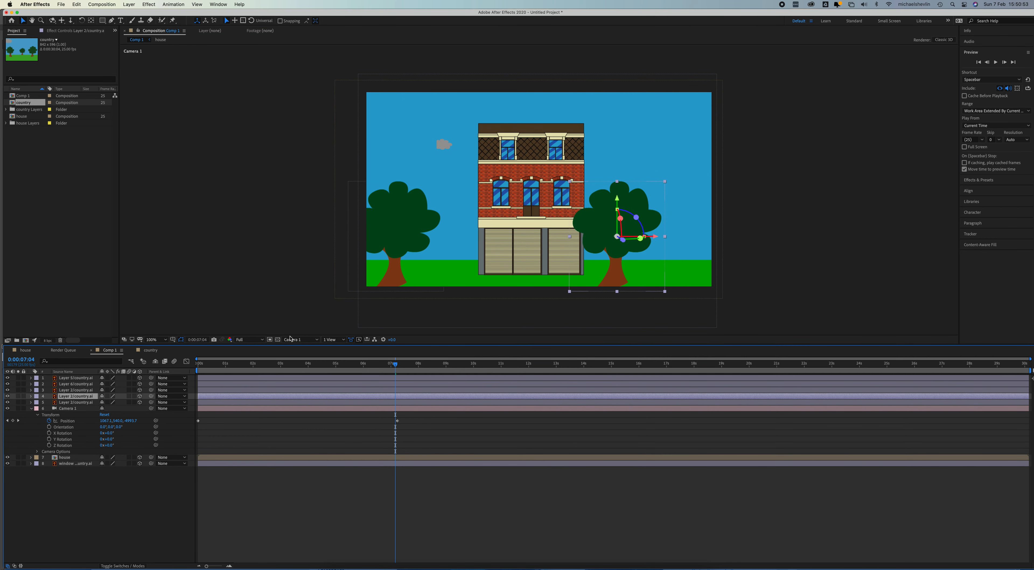
{"action": "left_click", "coordinate": [300, 340]}
{"action": "left_click", "coordinate": [306, 416]}
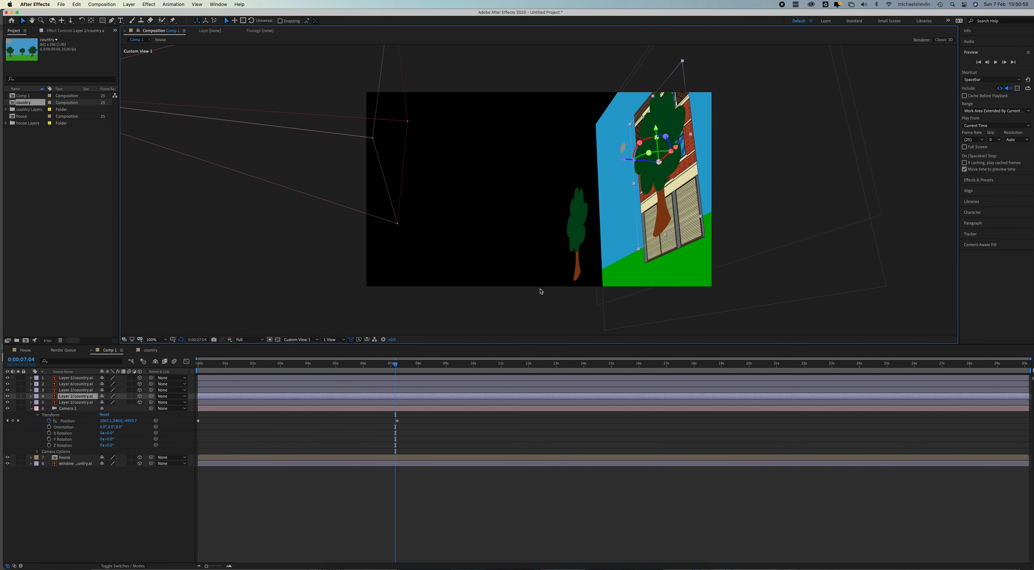
{"action": "scroll", "coordinate": [611, 190], "scroll_direction": "down", "scroll_amount": 3}
{"action": "mouse_move", "coordinate": [613, 201]}
{"action": "left_mouse_down"}
{"action": "mouse_move", "coordinate": [604, 208]}
{"action": "mouse_move", "coordinate": [625, 180]}
{"action": "mouse_move", "coordinate": [625, 189]}
{"action": "left_mouse_up"}
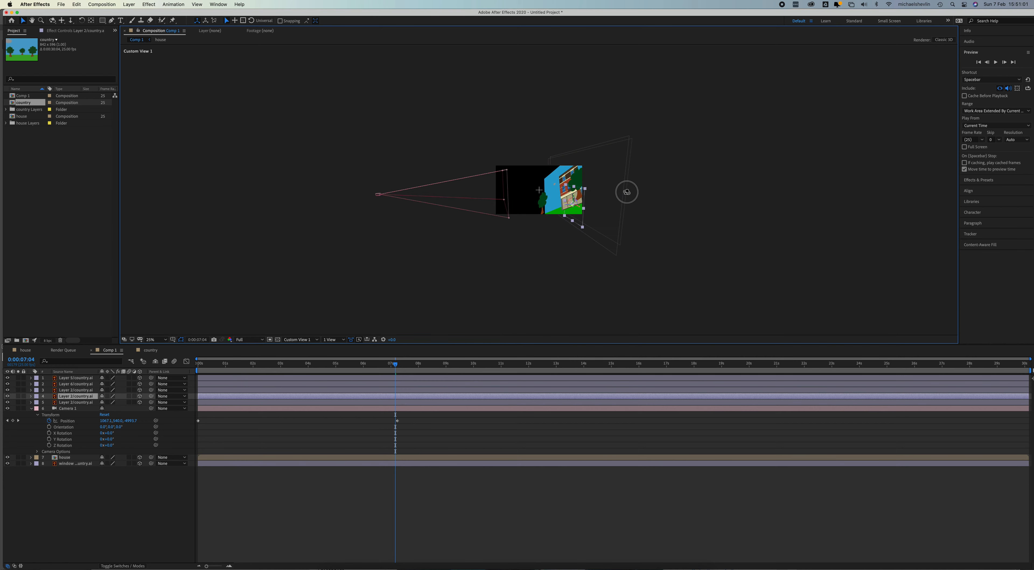
{"action": "scroll", "coordinate": [619, 201], "scroll_direction": "up", "scroll_amount": 2}
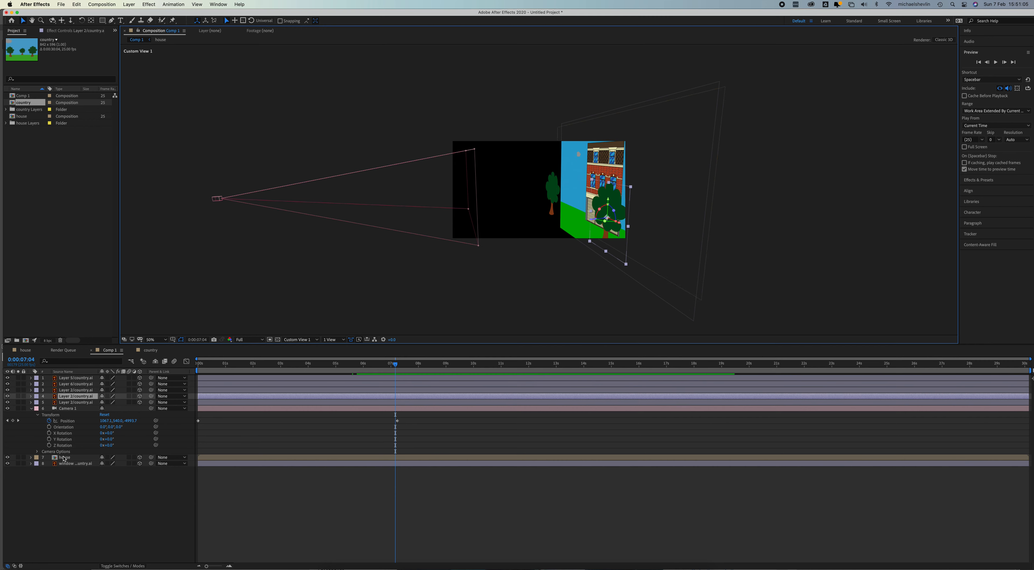
{"action": "left_click", "coordinate": [63, 464]}
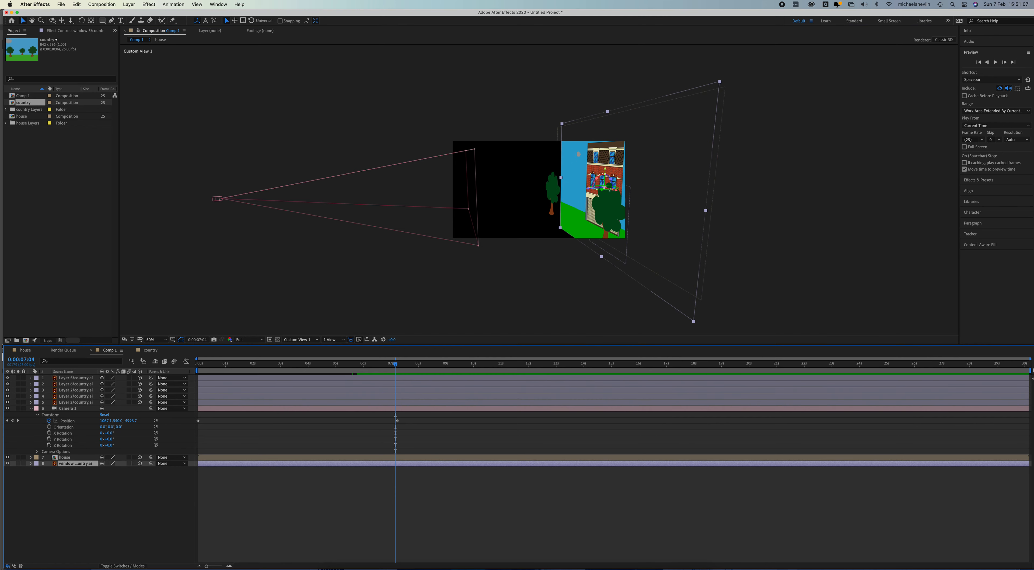
{"action": "left_click_drag", "start_coordinate": [618, 191], "coordinate": [769, 166]}
{"action": "key", "text": "super+z"}
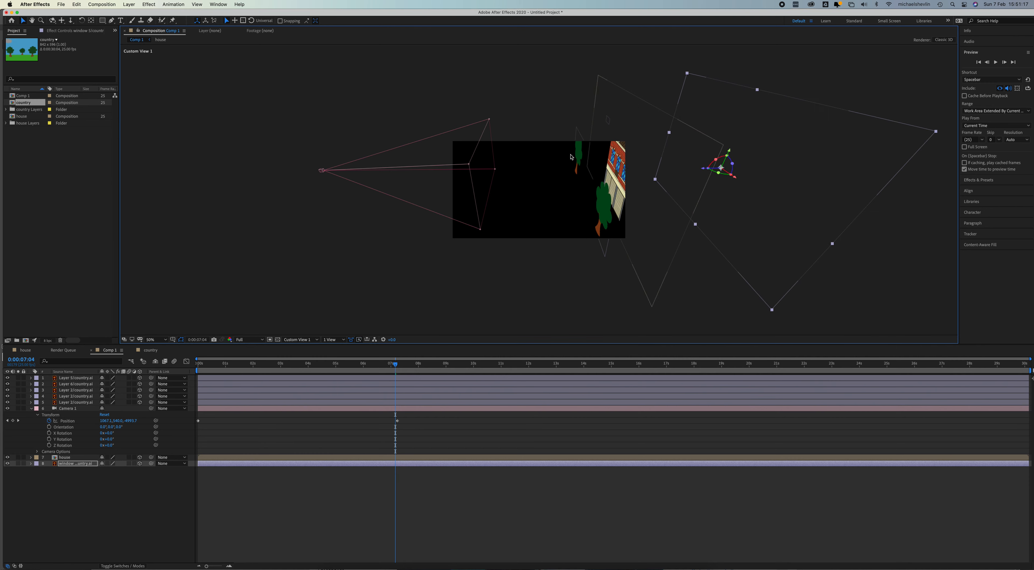
- Push the tree left of the house back in depth behind the house and return to the Camera 1 view
{"action": "left_click", "coordinate": [580, 143]}
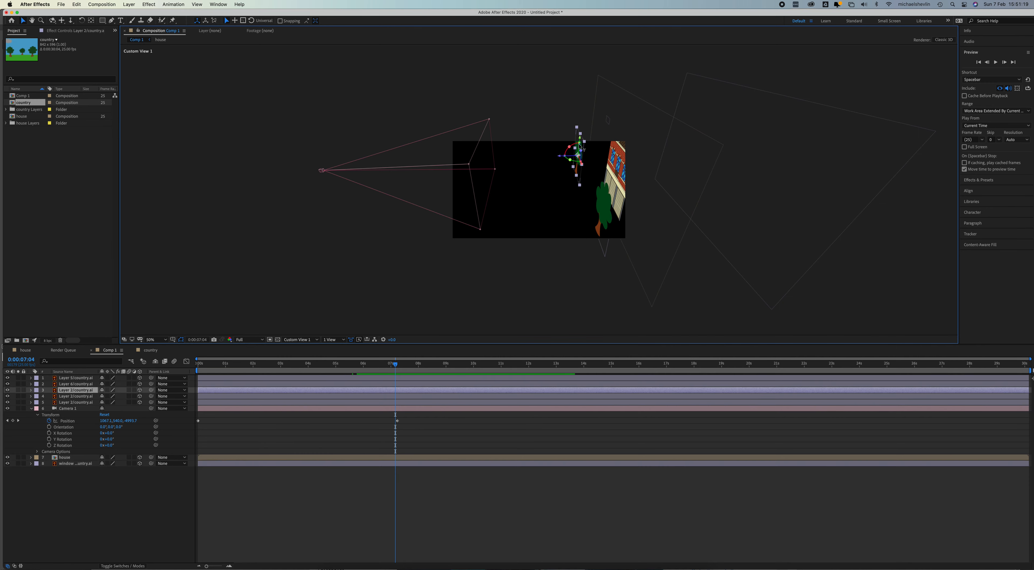
{"action": "left_click_drag", "start_coordinate": [561, 157], "coordinate": [698, 153]}
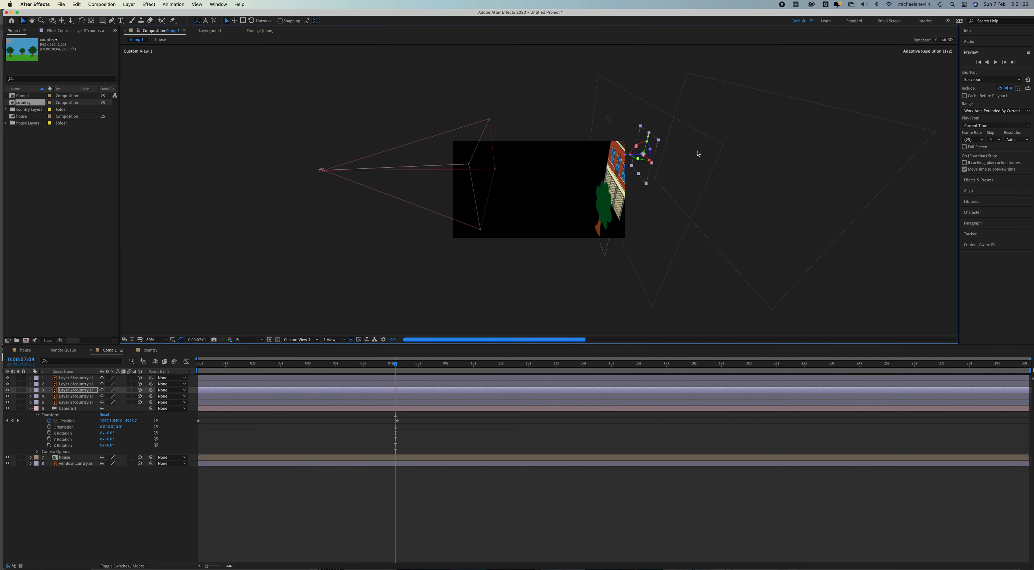
{"action": "left_click", "coordinate": [304, 340]}
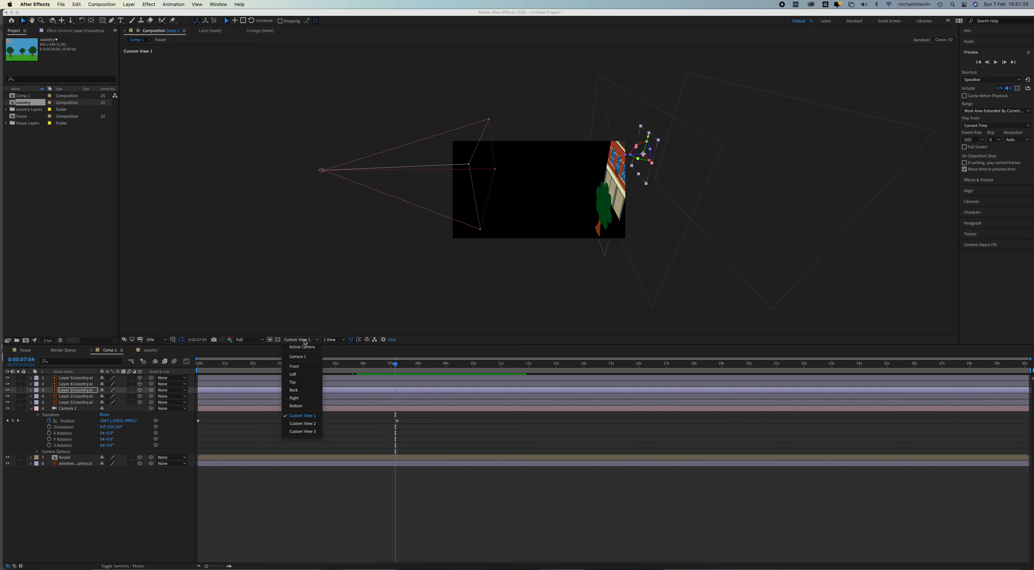
{"action": "left_click", "coordinate": [299, 356]}
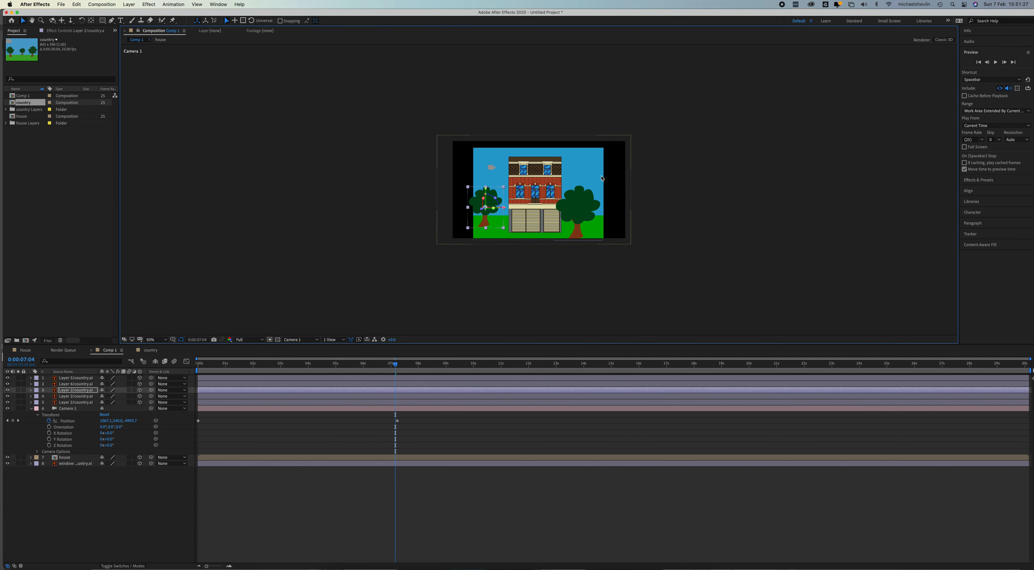
- Enlarge the sky-and-grass background to fill the Camera 1 frame and check it along the camera move
{"action": "left_click", "coordinate": [602, 164]}
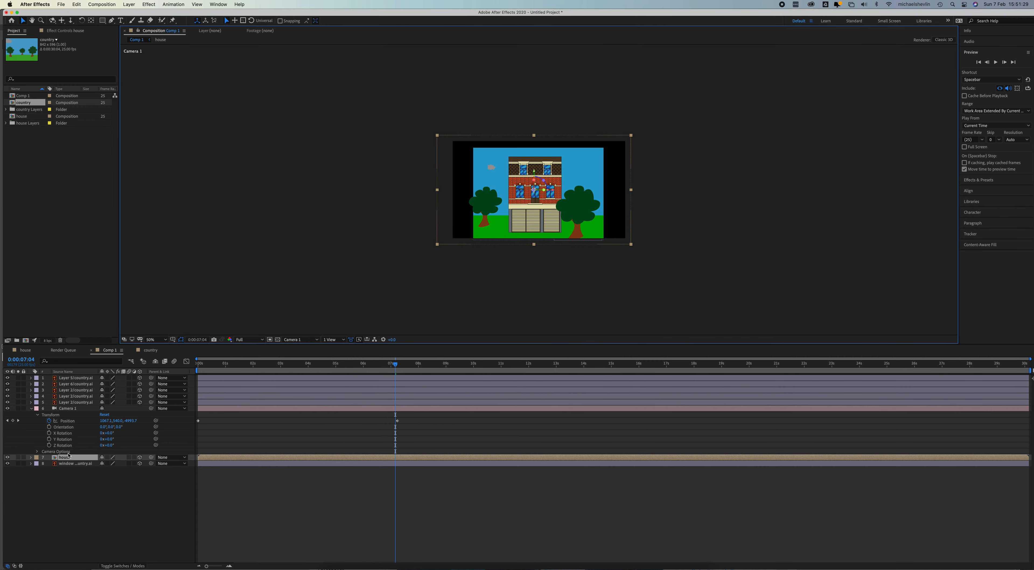
{"action": "left_click", "coordinate": [103, 464]}
{"action": "left_click_drag", "start_coordinate": [604, 240], "coordinate": [642, 264]}
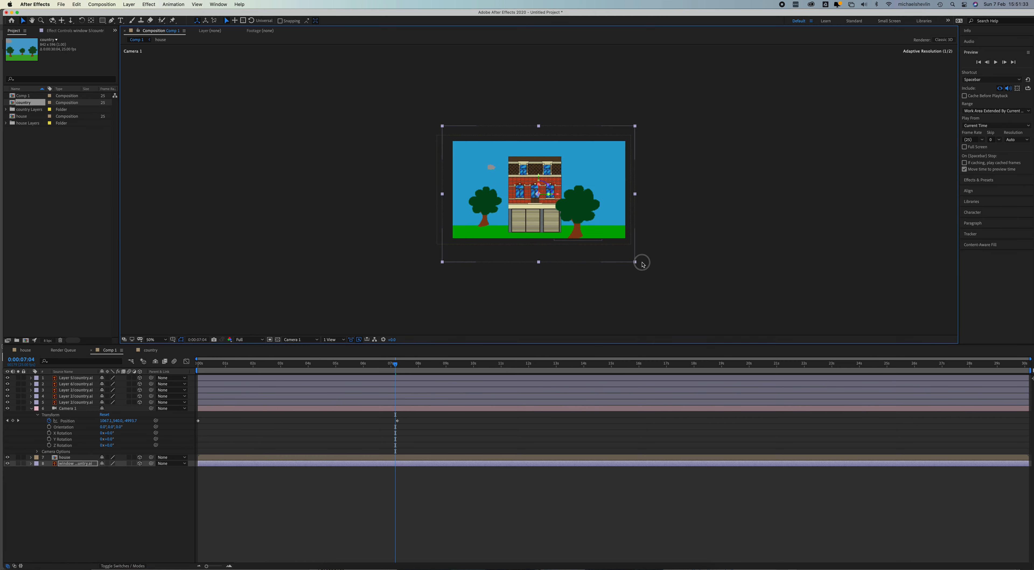
{"action": "left_click_drag", "start_coordinate": [377, 368], "coordinate": [418, 375]}
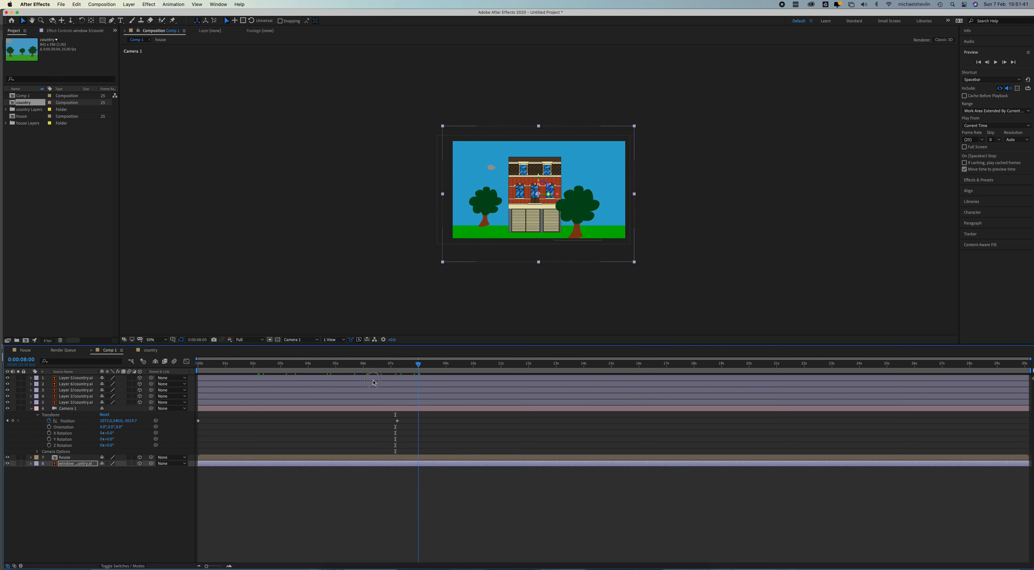
{"action": "left_click", "coordinate": [373, 380]}
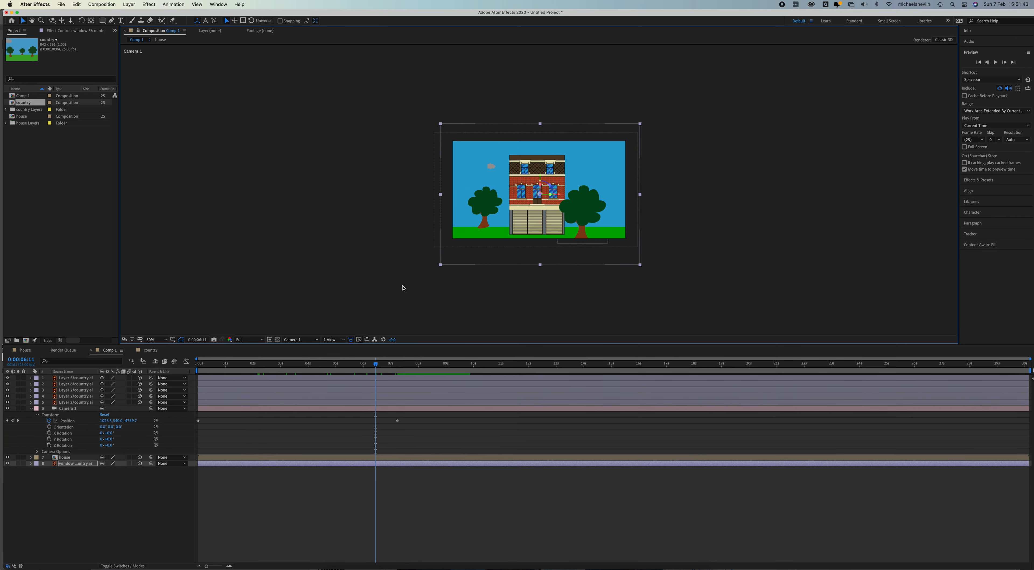
- In Custom View 1, enlarge the small grey Layer 6 cloud
{"action": "left_click", "coordinate": [315, 339]}
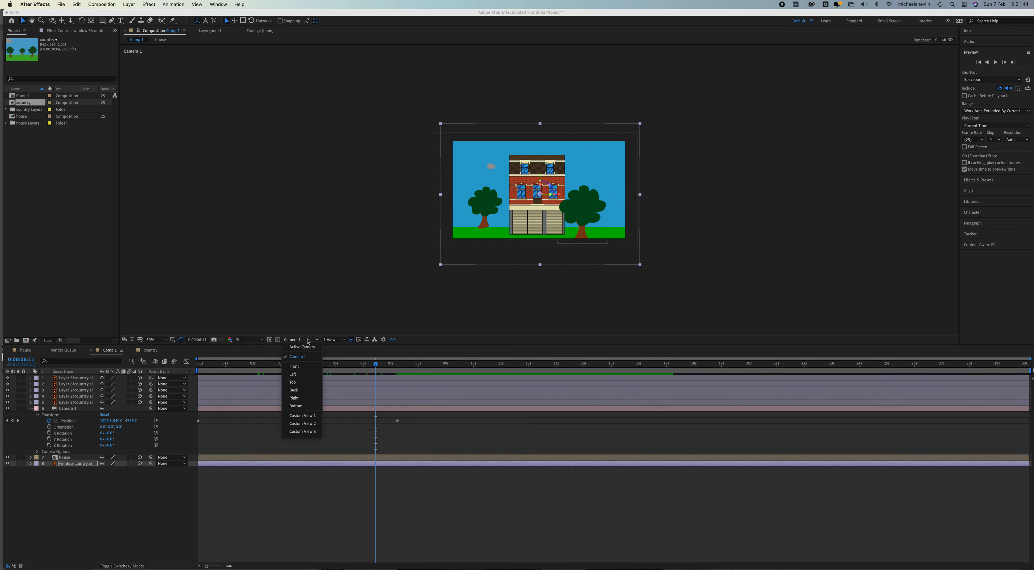
{"action": "left_click", "coordinate": [302, 416]}
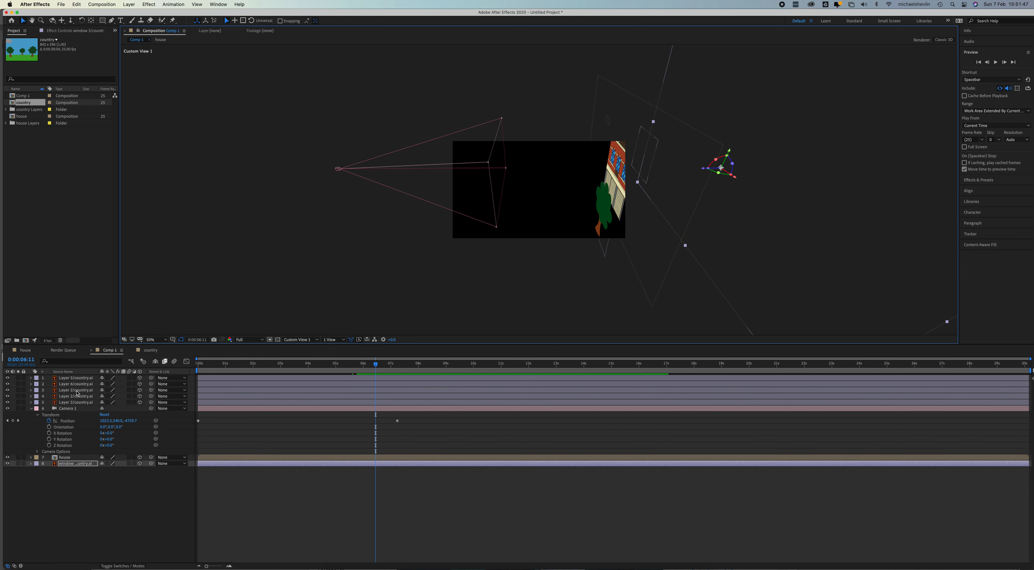
{"action": "left_click", "coordinate": [610, 122]}
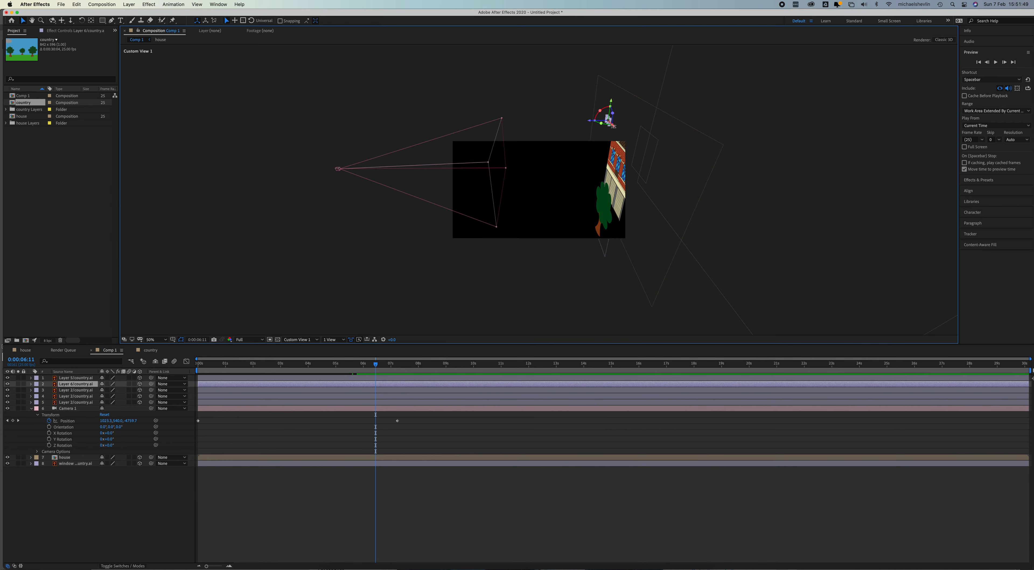
{"action": "mouse_move", "coordinate": [607, 145]}
{"action": "left_mouse_down"}
{"action": "mouse_move", "coordinate": [610, 128]}
{"action": "mouse_move", "coordinate": [621, 139]}
{"action": "left_mouse_up"}
{"action": "left_click_drag", "start_coordinate": [661, 175], "coordinate": [646, 184]}
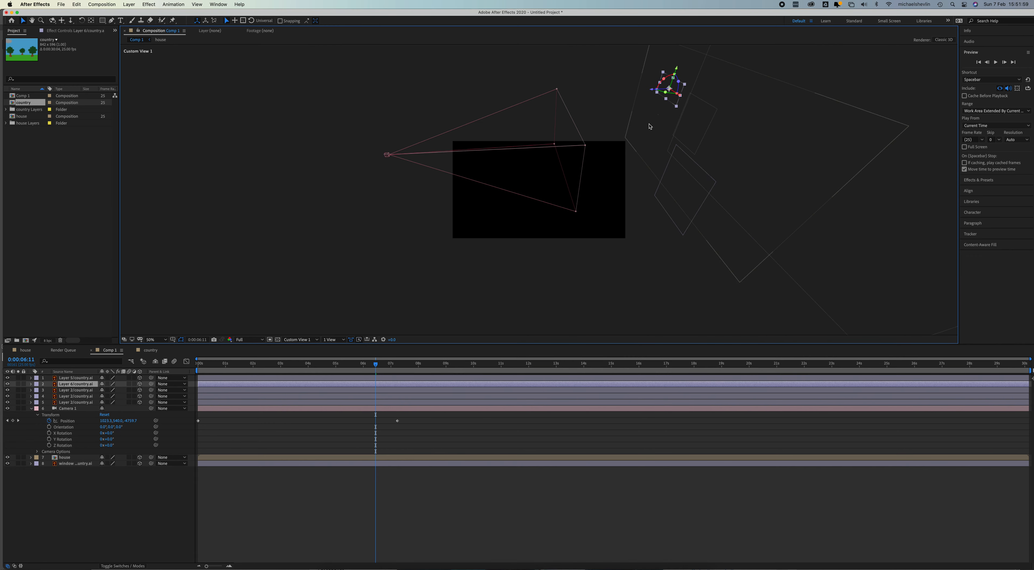
{"action": "mouse_move", "coordinate": [650, 124]}
{"action": "left_mouse_down"}
{"action": "mouse_move", "coordinate": [698, 122]}
{"action": "mouse_move", "coordinate": [658, 153]}
{"action": "mouse_move", "coordinate": [653, 125]}
{"action": "left_mouse_up"}
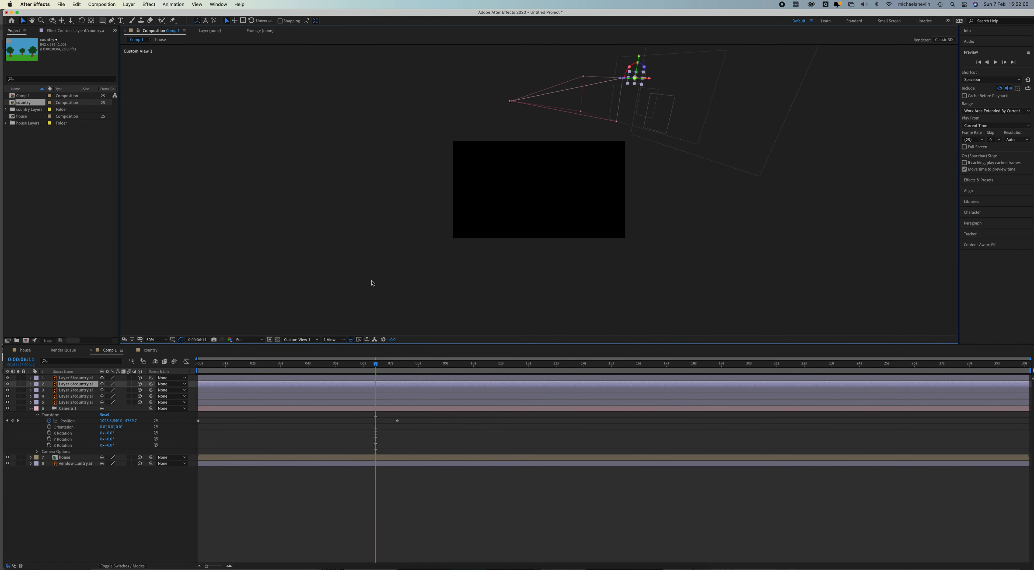
- From the Camera 1 view, shift the cloud sideways toward the house roof and expand its layer properties
{"action": "left_click", "coordinate": [301, 339]}
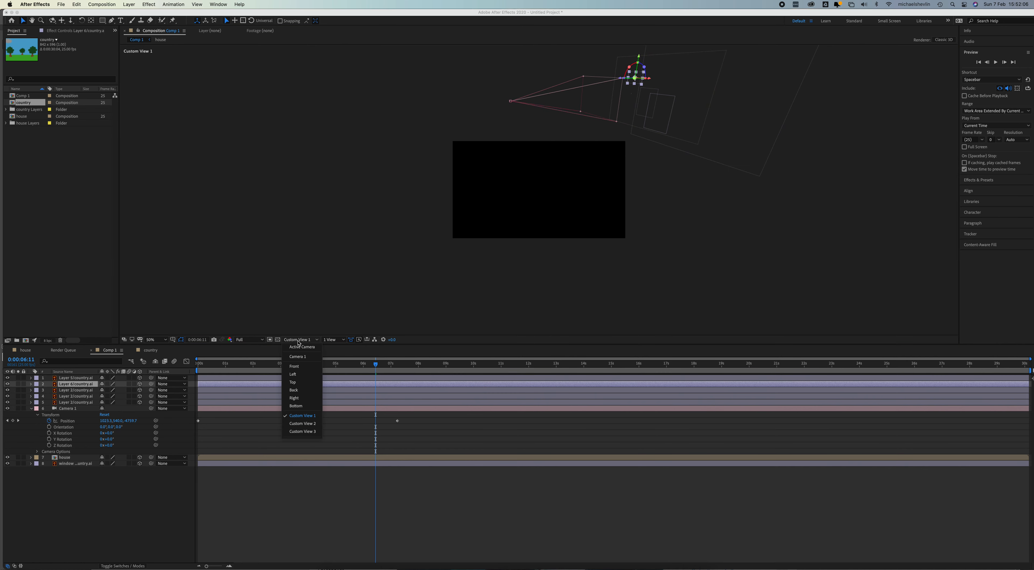
{"action": "left_click", "coordinate": [304, 357]}
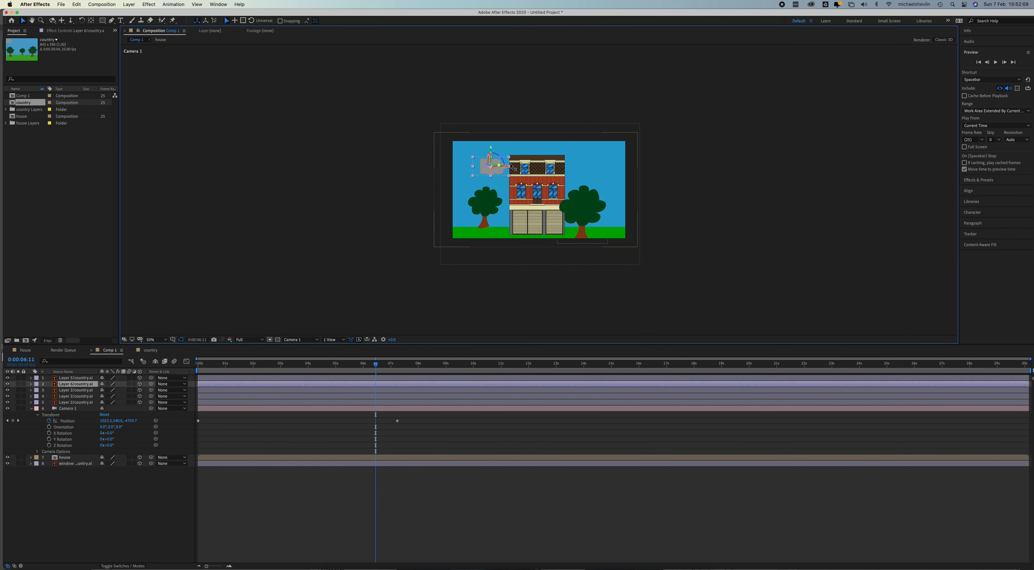
{"action": "scroll", "coordinate": [512, 167], "scroll_direction": "up", "scroll_amount": 1}
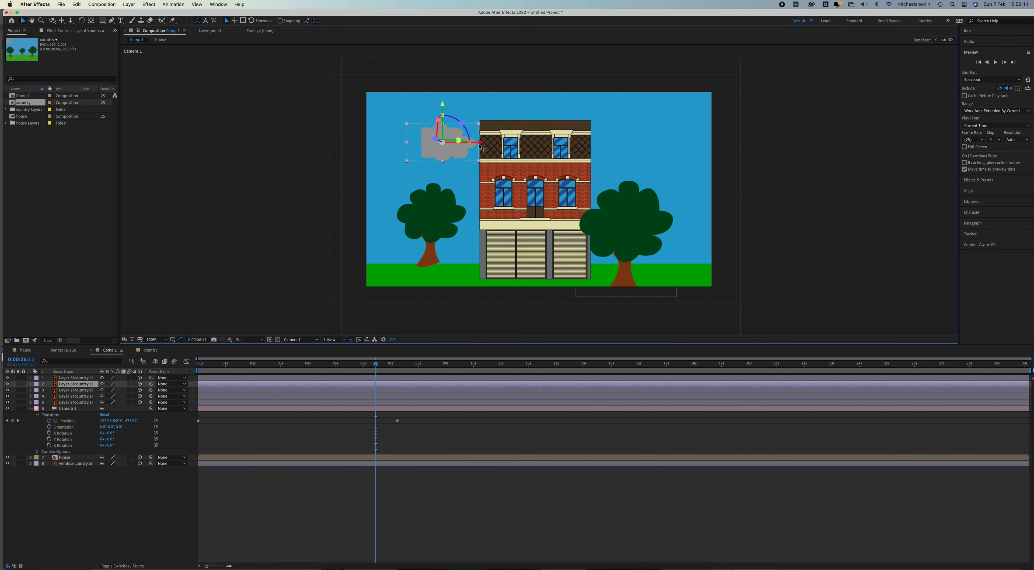
{"action": "left_click_drag", "start_coordinate": [484, 145], "coordinate": [531, 147]}
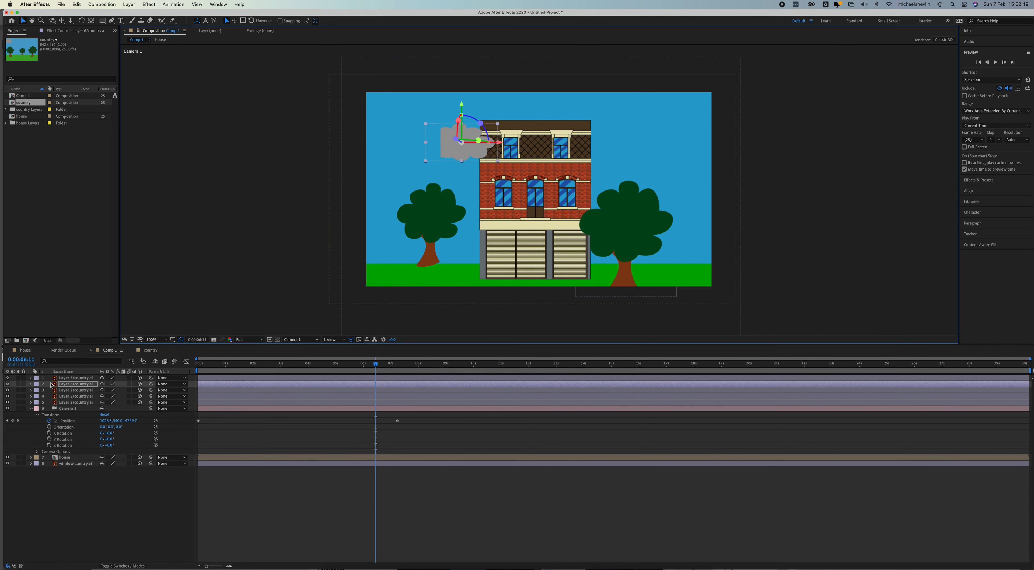
{"action": "left_click", "coordinate": [31, 384]}
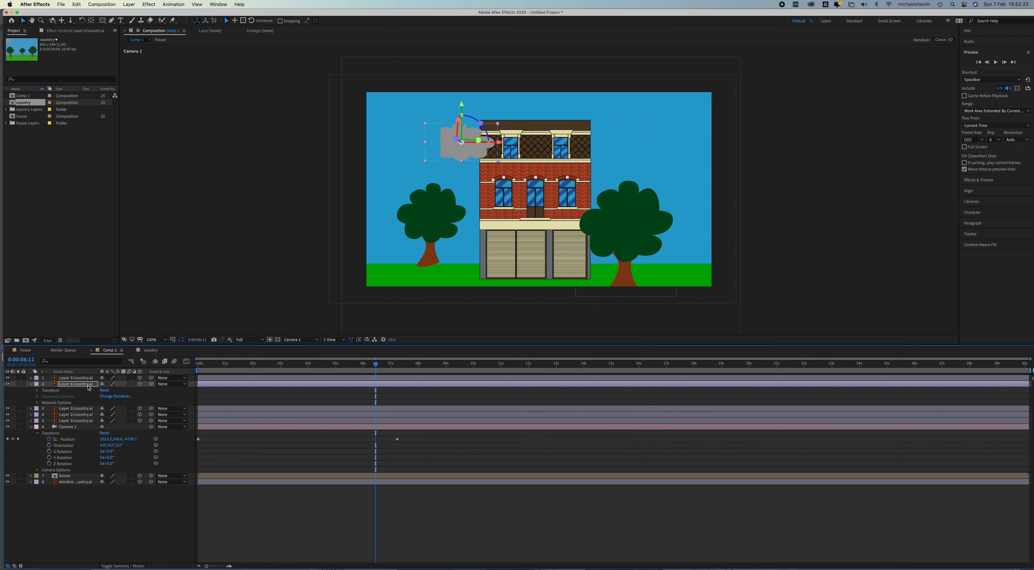
- Look through the source files in the country Layers folder to find the cloud artwork
{"action": "left_click", "coordinate": [6, 109]}
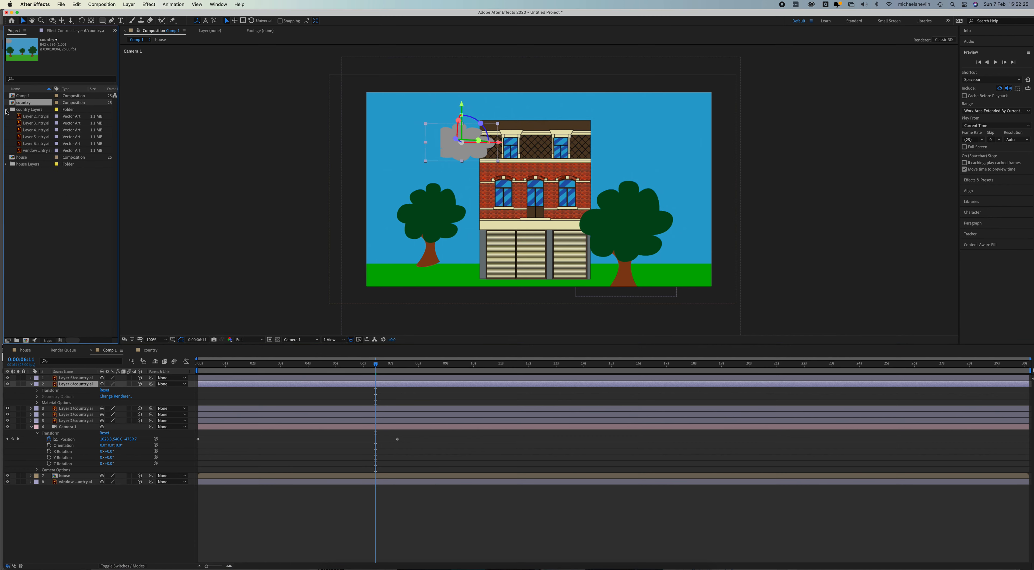
{"action": "left_click", "coordinate": [24, 117]}
{"action": "left_click", "coordinate": [26, 123]}
{"action": "left_click", "coordinate": [27, 129]}
{"action": "left_click", "coordinate": [28, 137]}
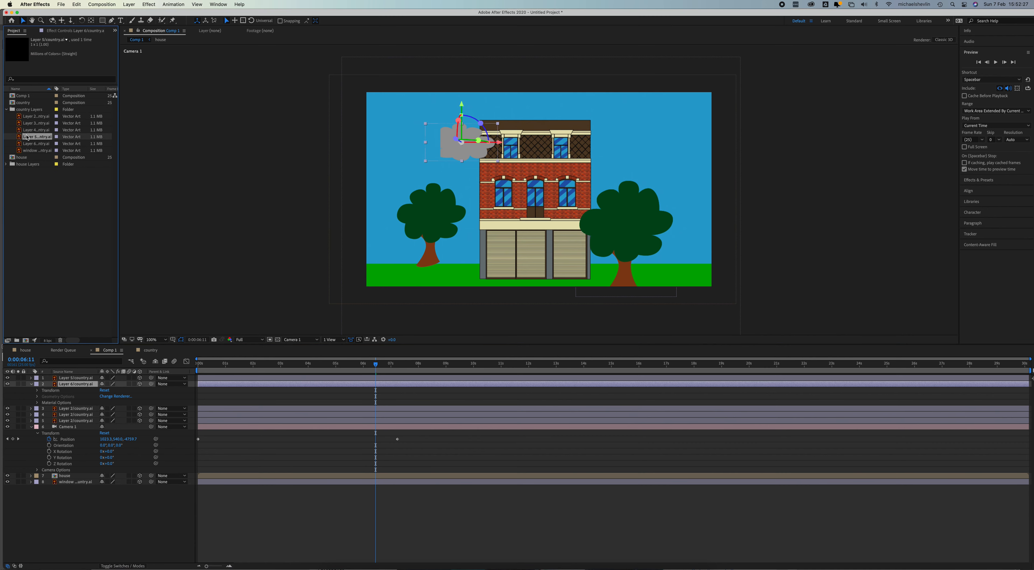
{"action": "left_click", "coordinate": [31, 144]}
{"action": "left_click", "coordinate": [32, 151]}
{"action": "left_click", "coordinate": [34, 144]}
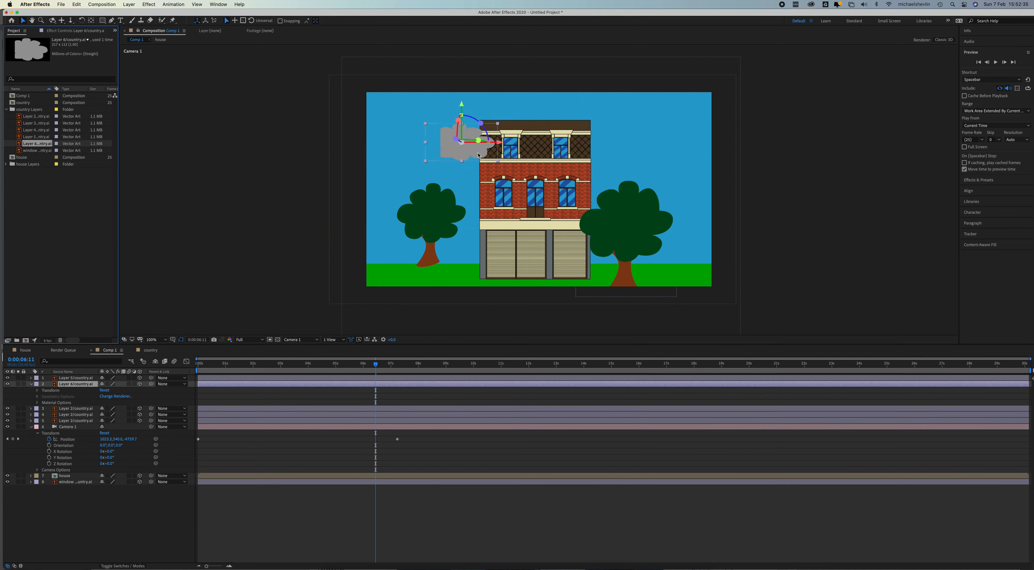
- Switch to Illustrator, move the cloud in country.ai fully inside the artboard, and save the file
{"action": "left_click", "coordinate": [654, 559]}
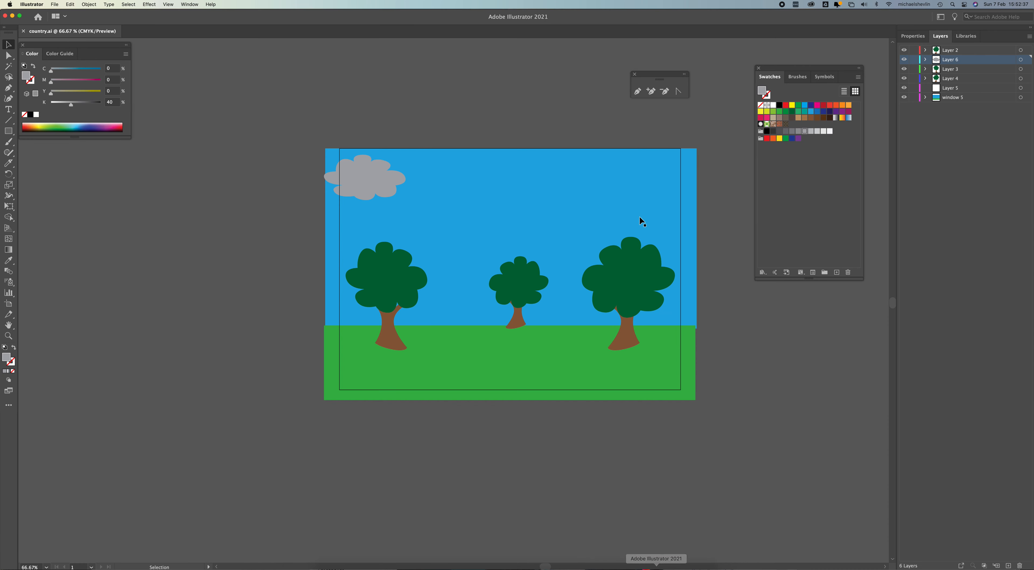
{"action": "left_click_drag", "start_coordinate": [368, 180], "coordinate": [426, 185]}
{"action": "key", "text": "a"}
{"action": "key", "text": "v"}
{"action": "mouse_move", "coordinate": [678, 564]}
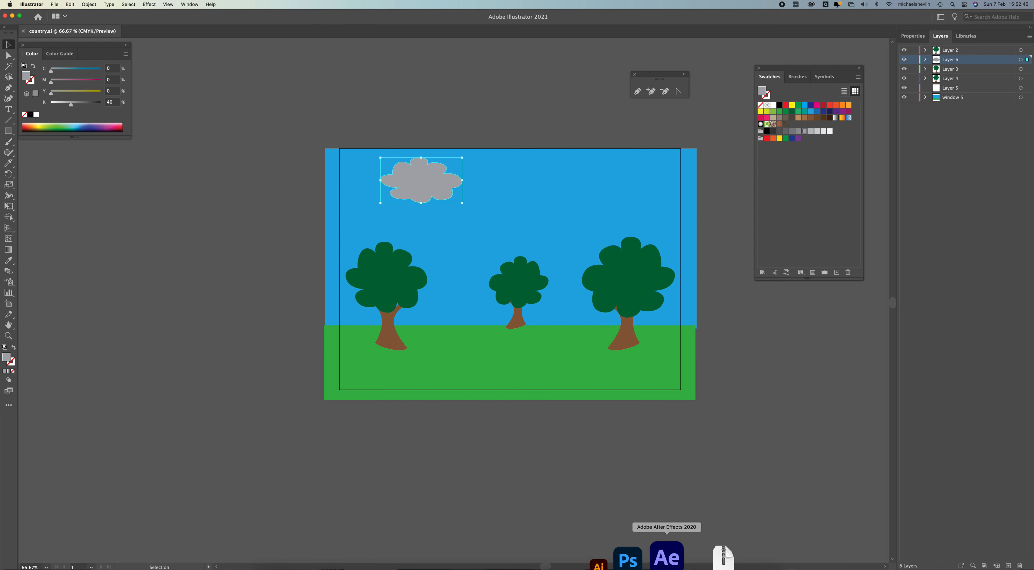
- Switch back to After Effects and reload the Layer 6 cloud footage in the country Layers folder
{"action": "left_click", "coordinate": [667, 556]}
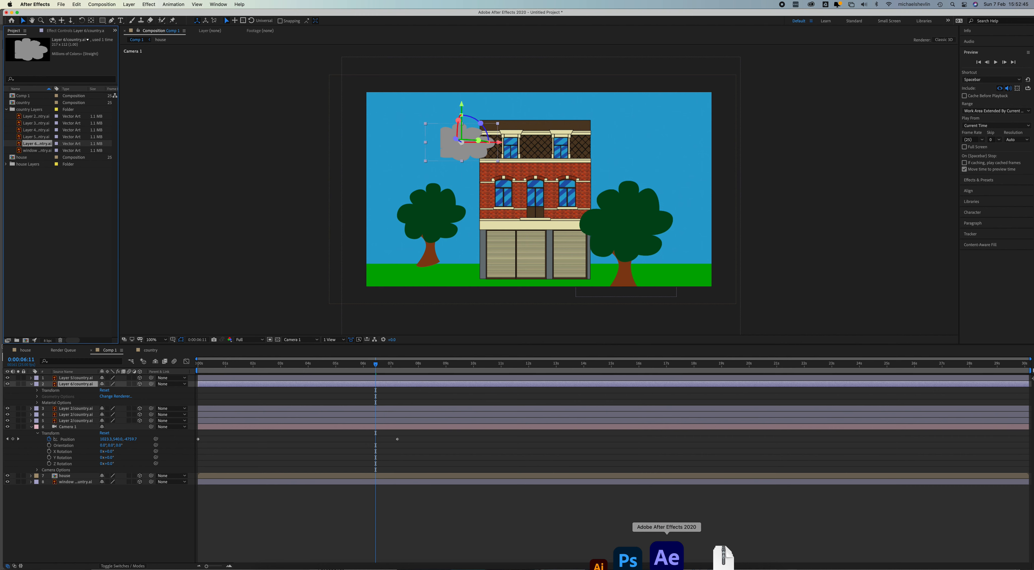
{"action": "right_click", "coordinate": [45, 146]}
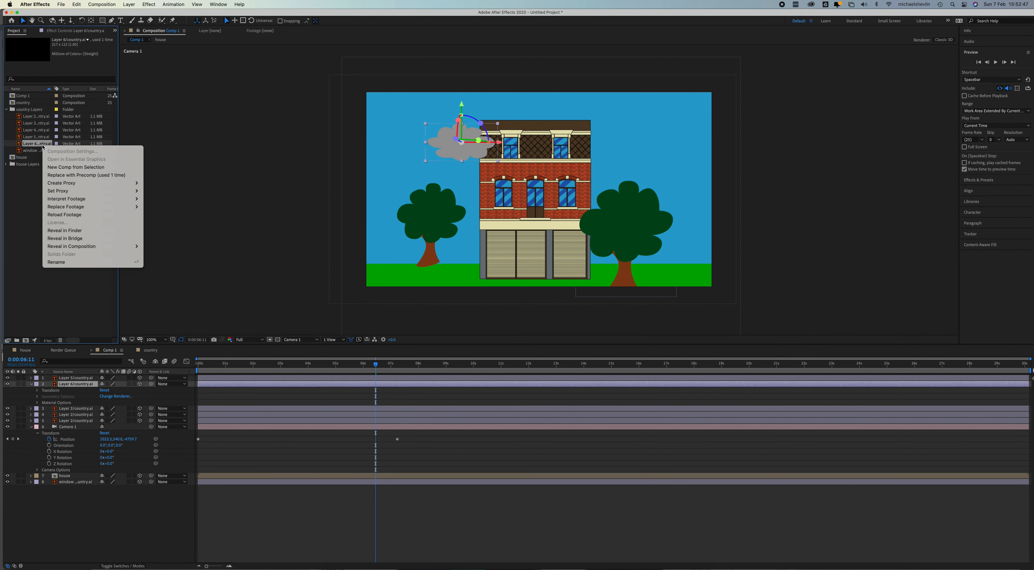
{"action": "left_click", "coordinate": [77, 215]}
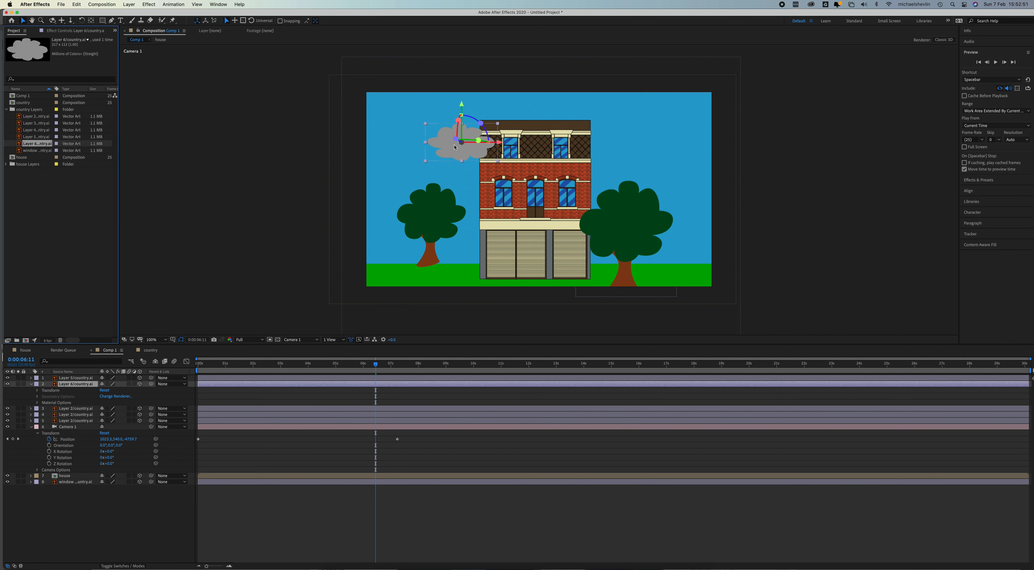
- Shrink the cloud slightly and place it in the sky above the tree left of the house
{"action": "left_click_drag", "start_coordinate": [457, 140], "coordinate": [501, 252]}
{"action": "left_click_drag", "start_coordinate": [506, 148], "coordinate": [411, 155]}
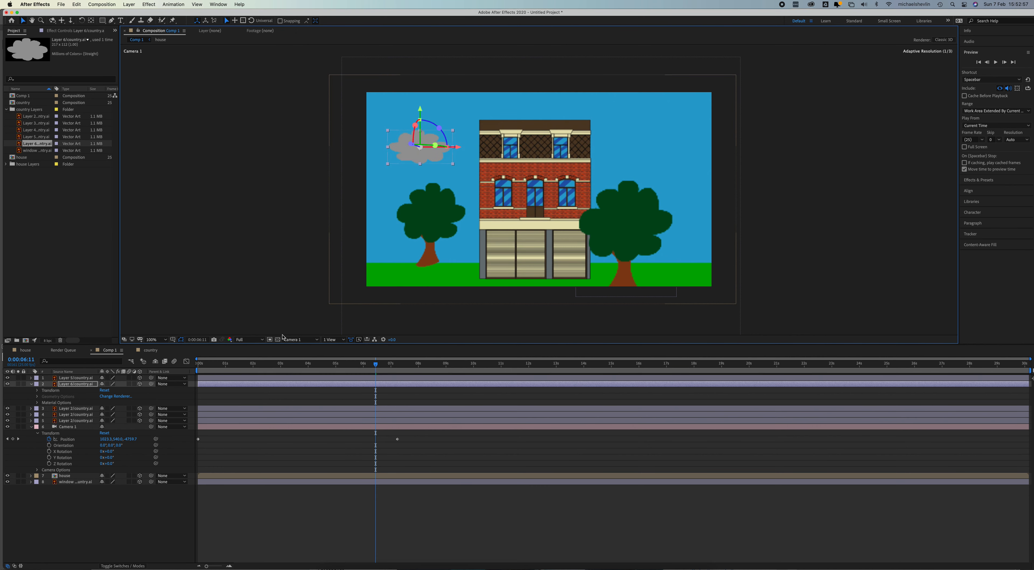
{"action": "left_click", "coordinate": [32, 384]}
{"action": "left_click", "coordinate": [32, 384]}
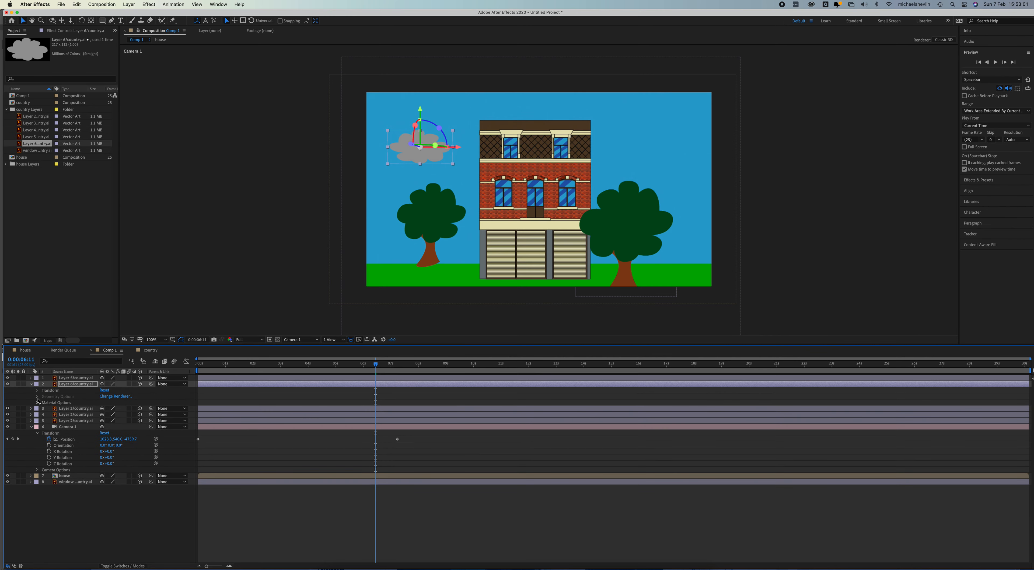
- Animate the cloud drifting right: move its Position keyframe to the composition's start, and place it behind the house's right edge at 0:00:14:03
{"action": "left_click", "coordinate": [38, 390]}
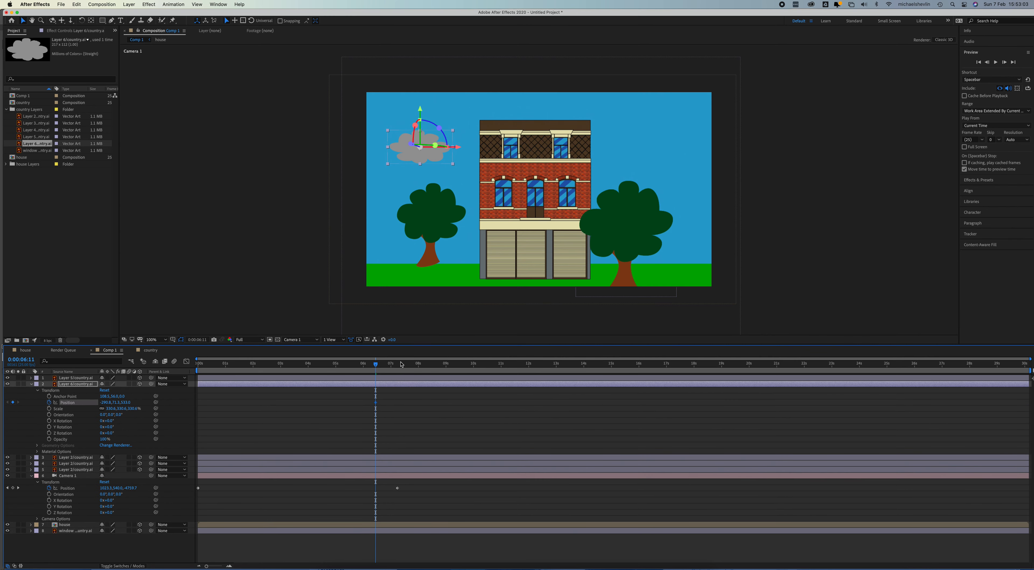
{"action": "left_click_drag", "start_coordinate": [246, 411], "coordinate": [199, 410]}
{"action": "left_click_drag", "start_coordinate": [503, 364], "coordinate": [586, 364]}
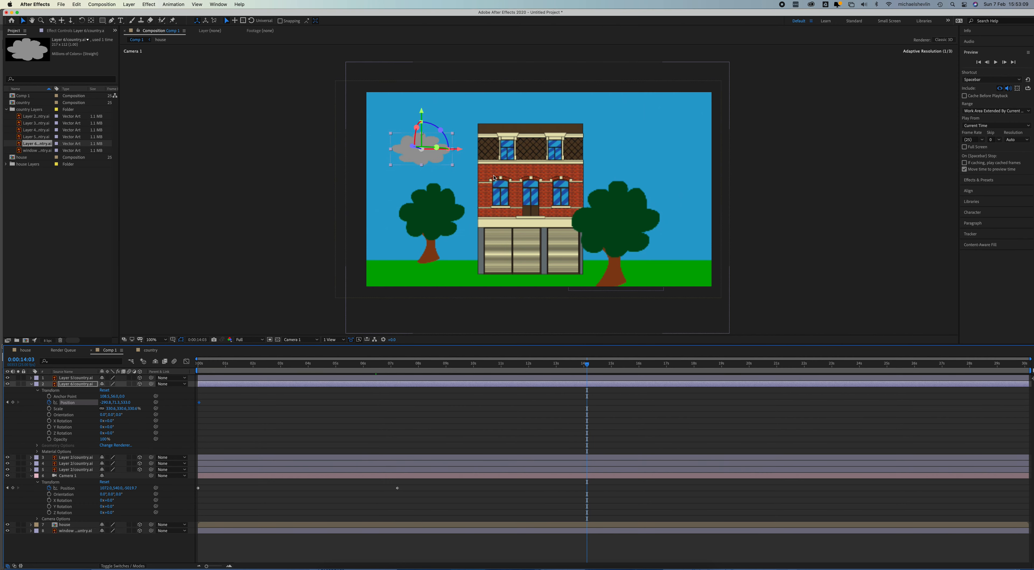
{"action": "left_click_drag", "start_coordinate": [460, 149], "coordinate": [764, 156]}
- Play the animation from the beginning and check the cloud's movement up to about six seconds
{"action": "left_click", "coordinate": [514, 364]}
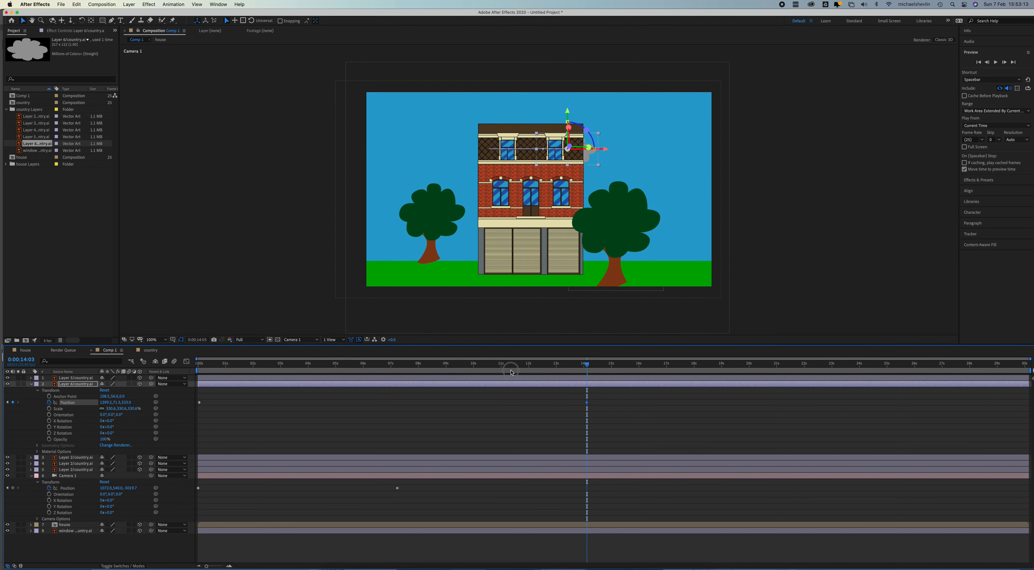
{"action": "left_click_drag", "start_coordinate": [464, 374], "coordinate": [196, 404]}
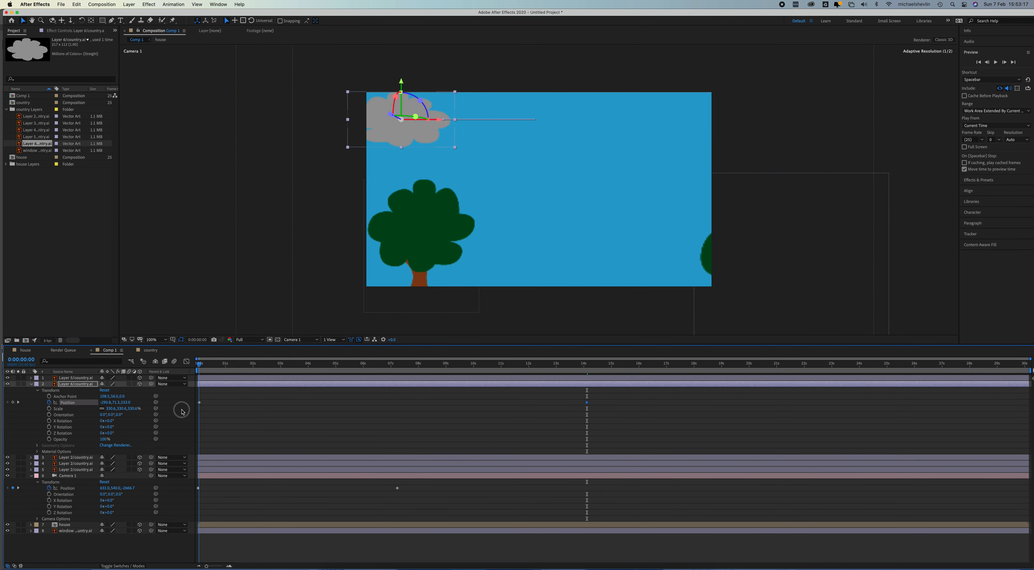
{"action": "key", "text": "space"}
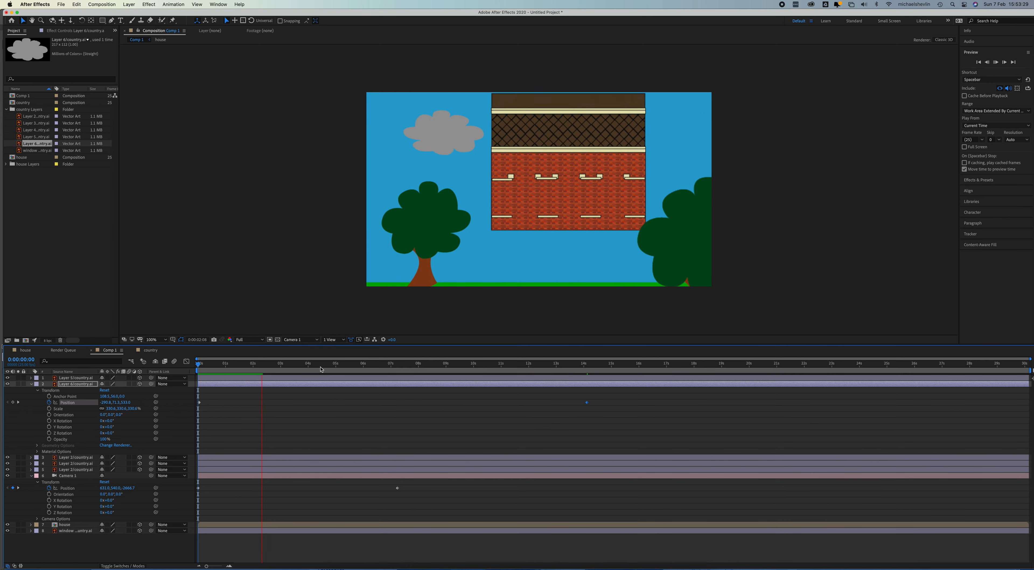
{"action": "left_click", "coordinate": [339, 429]}
{"action": "left_click", "coordinate": [312, 363]}
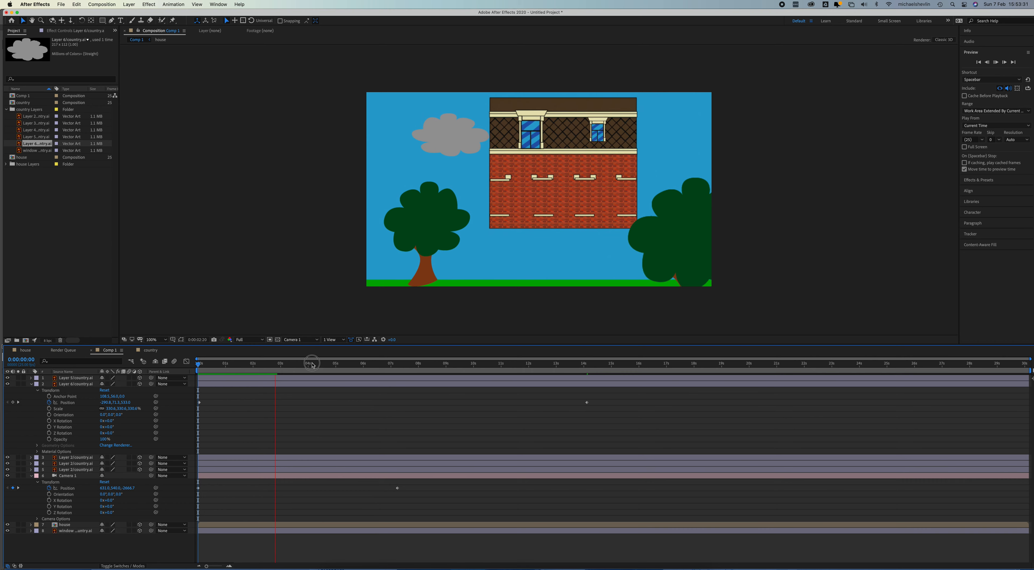
{"action": "left_click", "coordinate": [370, 364]}
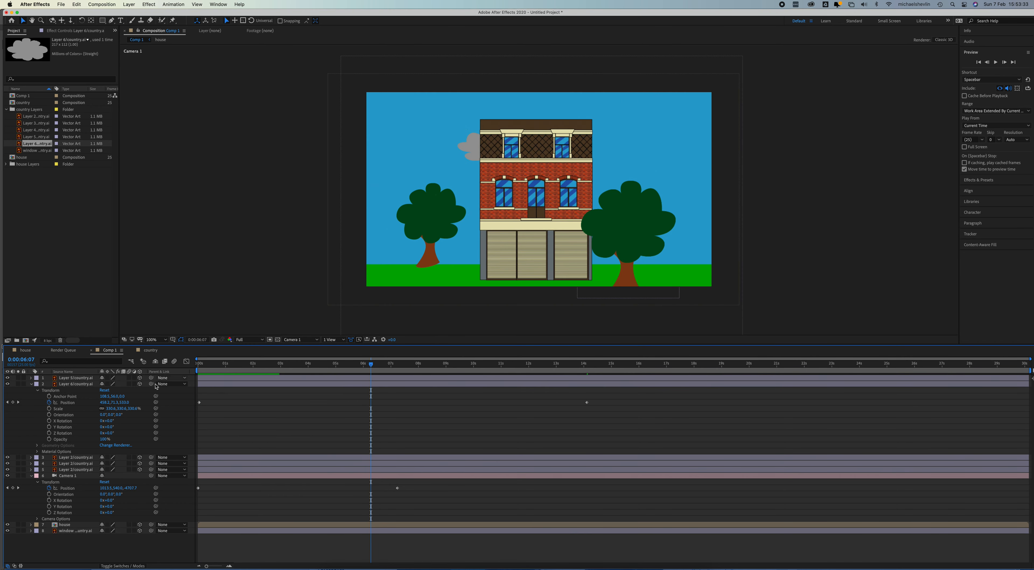
- Collapse the cloud layer's properties and add a Point light to Comp 1 with the default settings
{"action": "left_click", "coordinate": [31, 384]}
{"action": "left_click", "coordinate": [129, 4]}
{"action": "mouse_move", "coordinate": [133, 14]}
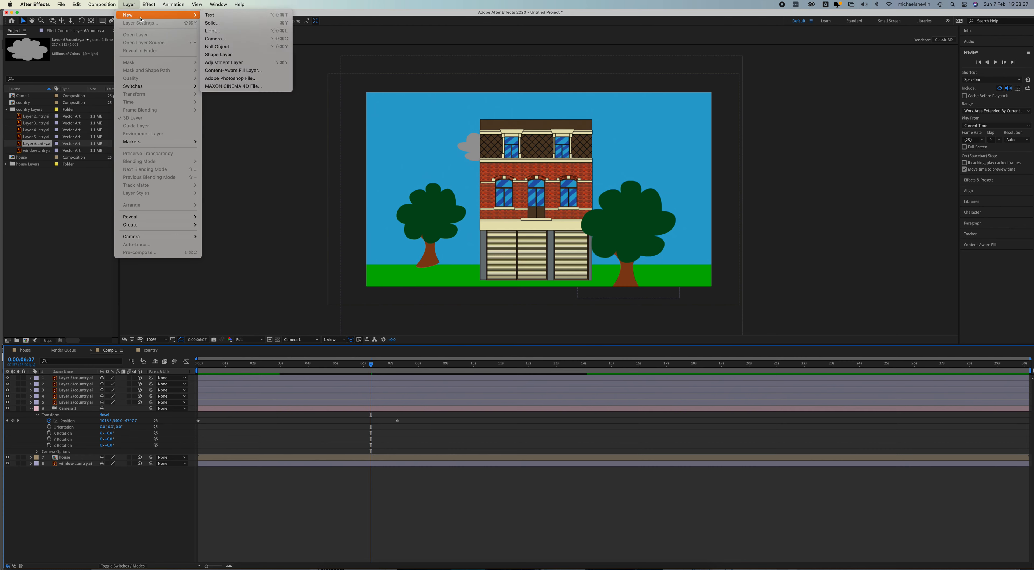
{"action": "left_click", "coordinate": [251, 33]}
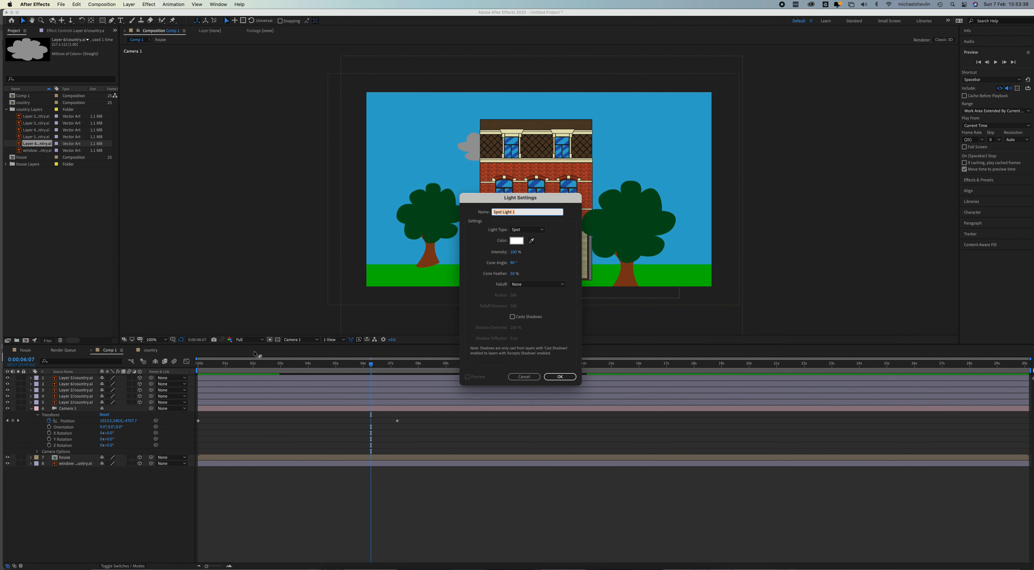
{"action": "left_click", "coordinate": [531, 231]}
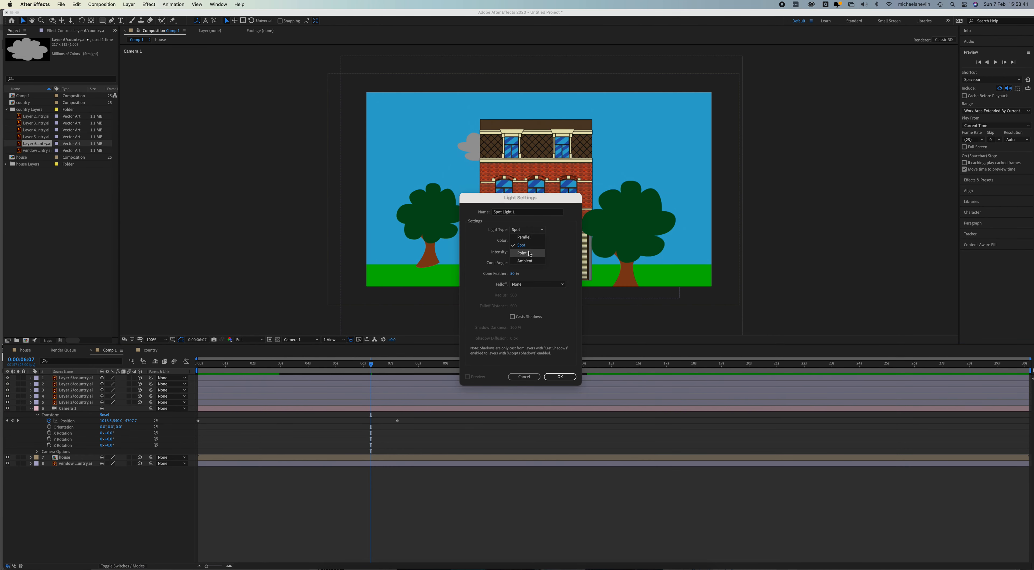
{"action": "left_click", "coordinate": [523, 239]}
{"action": "left_click", "coordinate": [560, 377]}
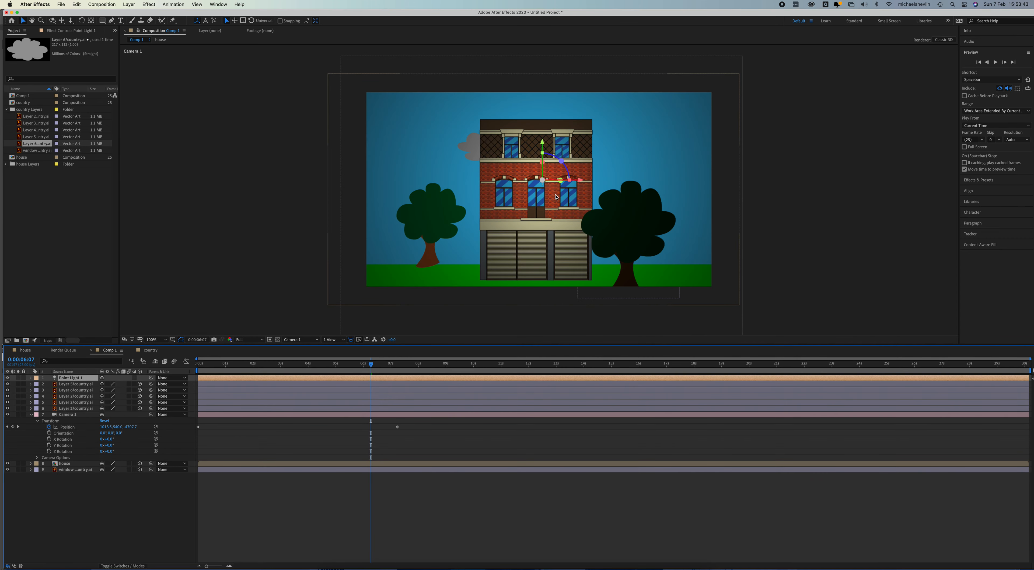
- Raise the point light from the middle of the house towards the sky above the roof
{"action": "left_click_drag", "start_coordinate": [543, 144], "coordinate": [548, 75]}
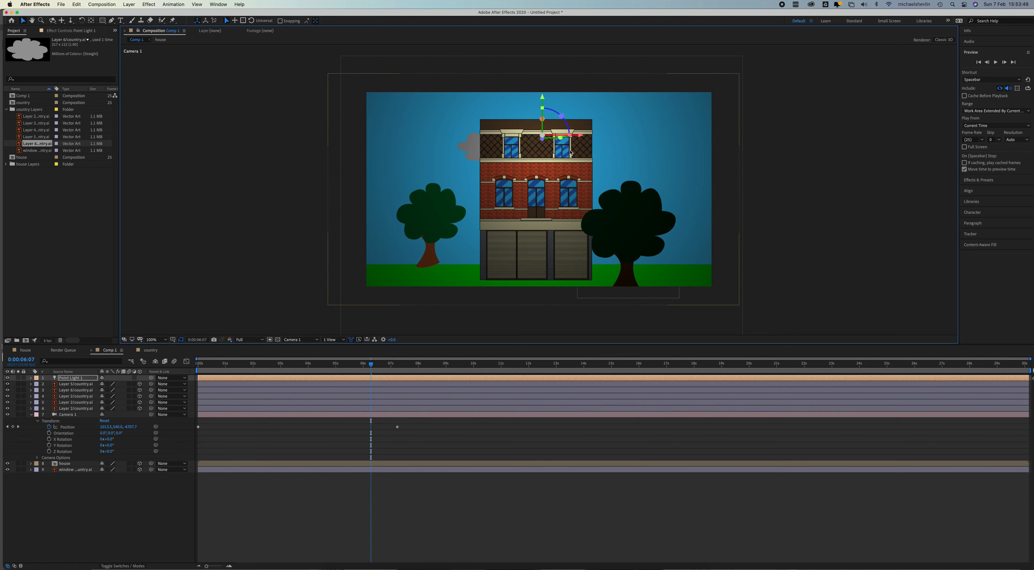
{"action": "left_click_drag", "start_coordinate": [545, 138], "coordinate": [536, 4]}
{"action": "left_click_drag", "start_coordinate": [543, 128], "coordinate": [547, 50]}
- Play the lit scene from the start of Comp 1 to check the lighting during the camera move
{"action": "left_click_drag", "start_coordinate": [367, 370], "coordinate": [184, 392]}
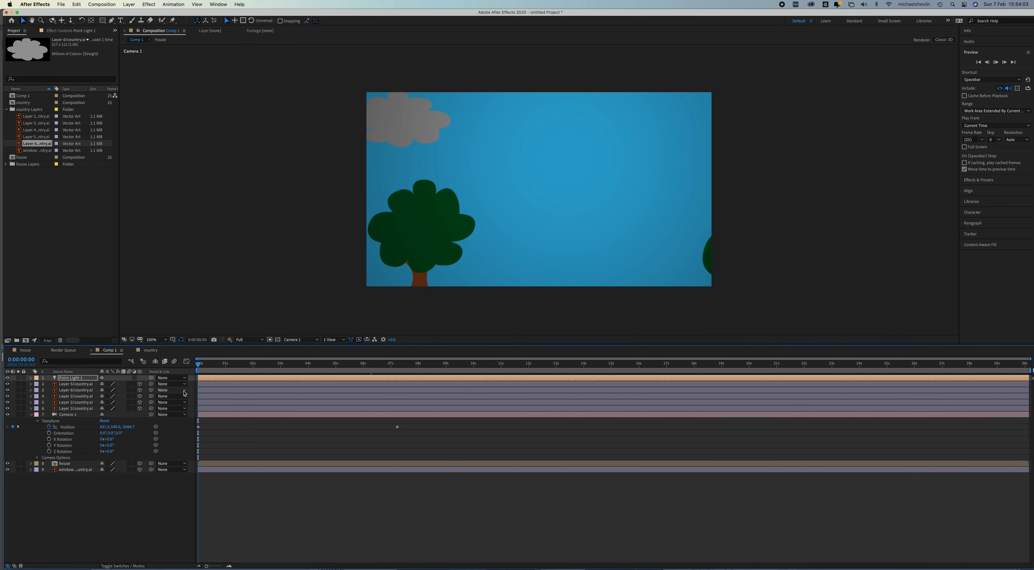
{"action": "key", "text": "space"}
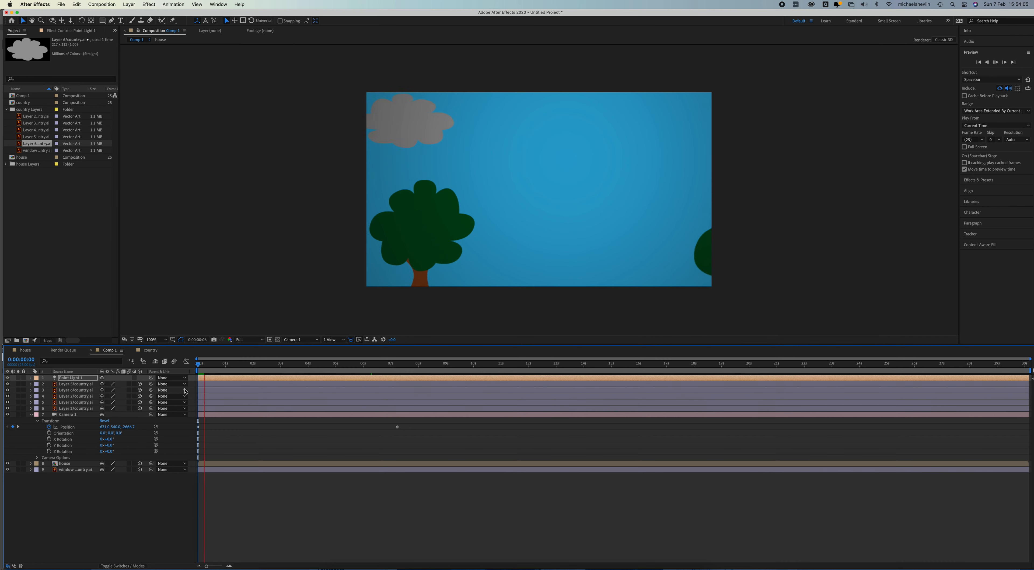